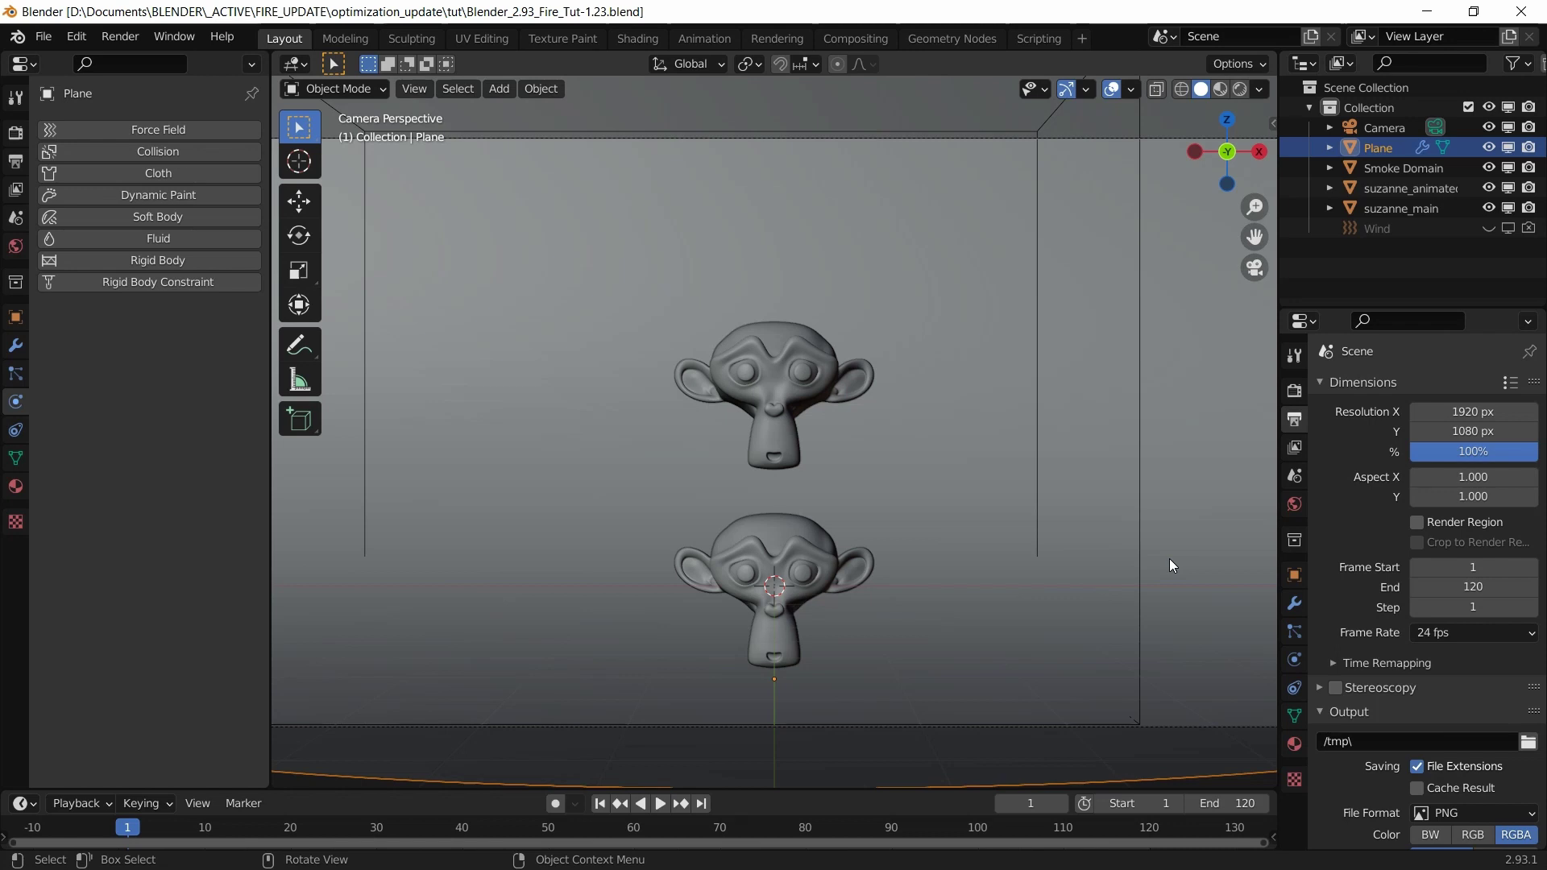
Step: Add a new General > Layout workspace
{"action": "left_click", "coordinate": [1082, 38]}
{"action": "mouse_move", "coordinate": [1065, 77]}
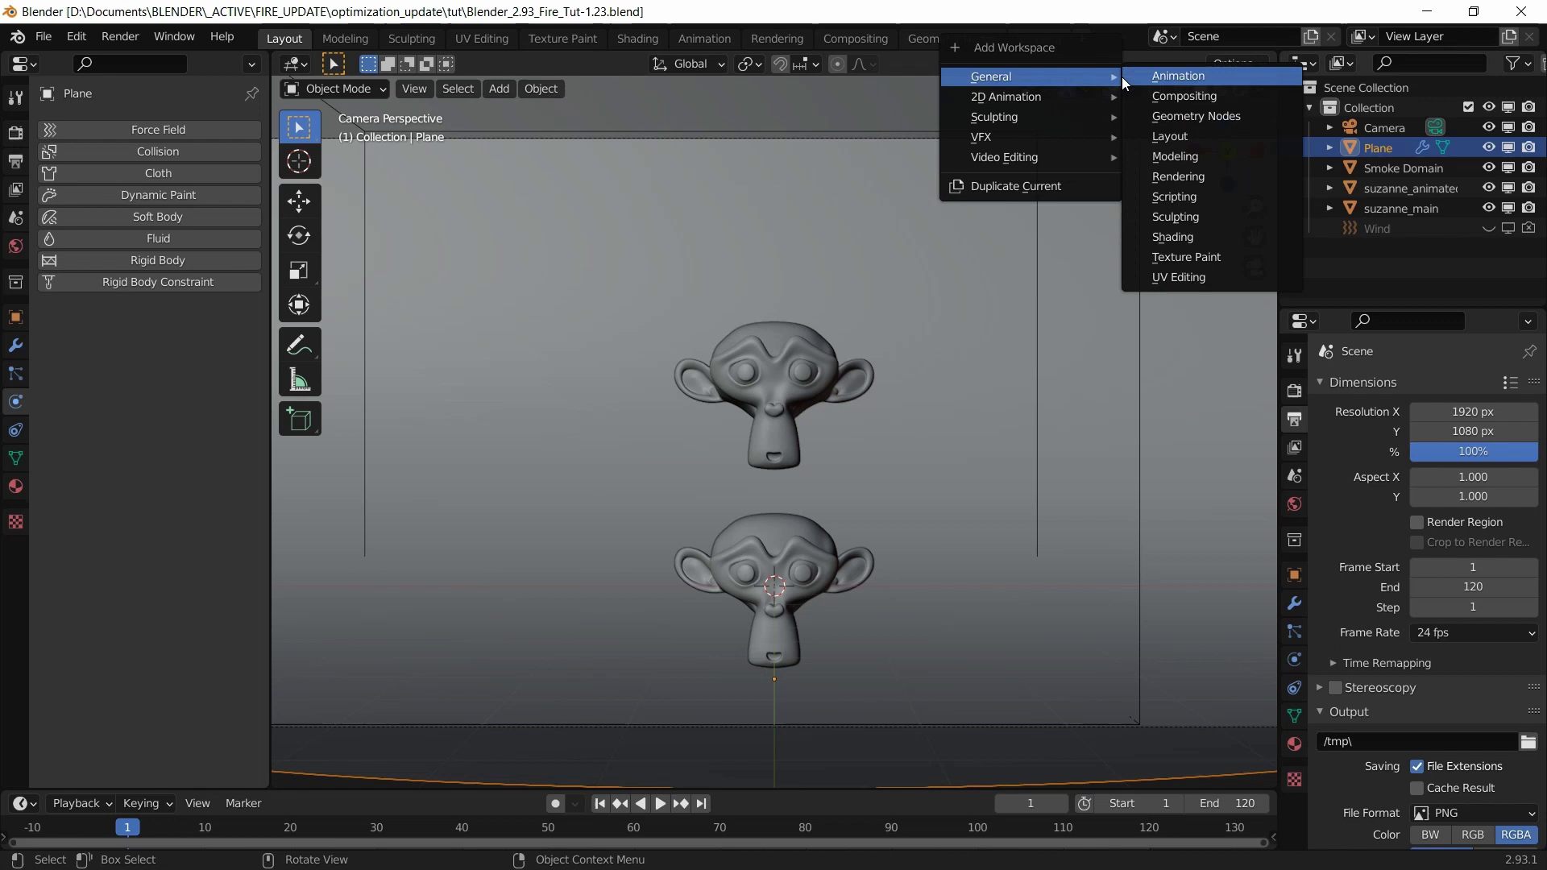
{"action": "left_click", "coordinate": [1164, 134]}
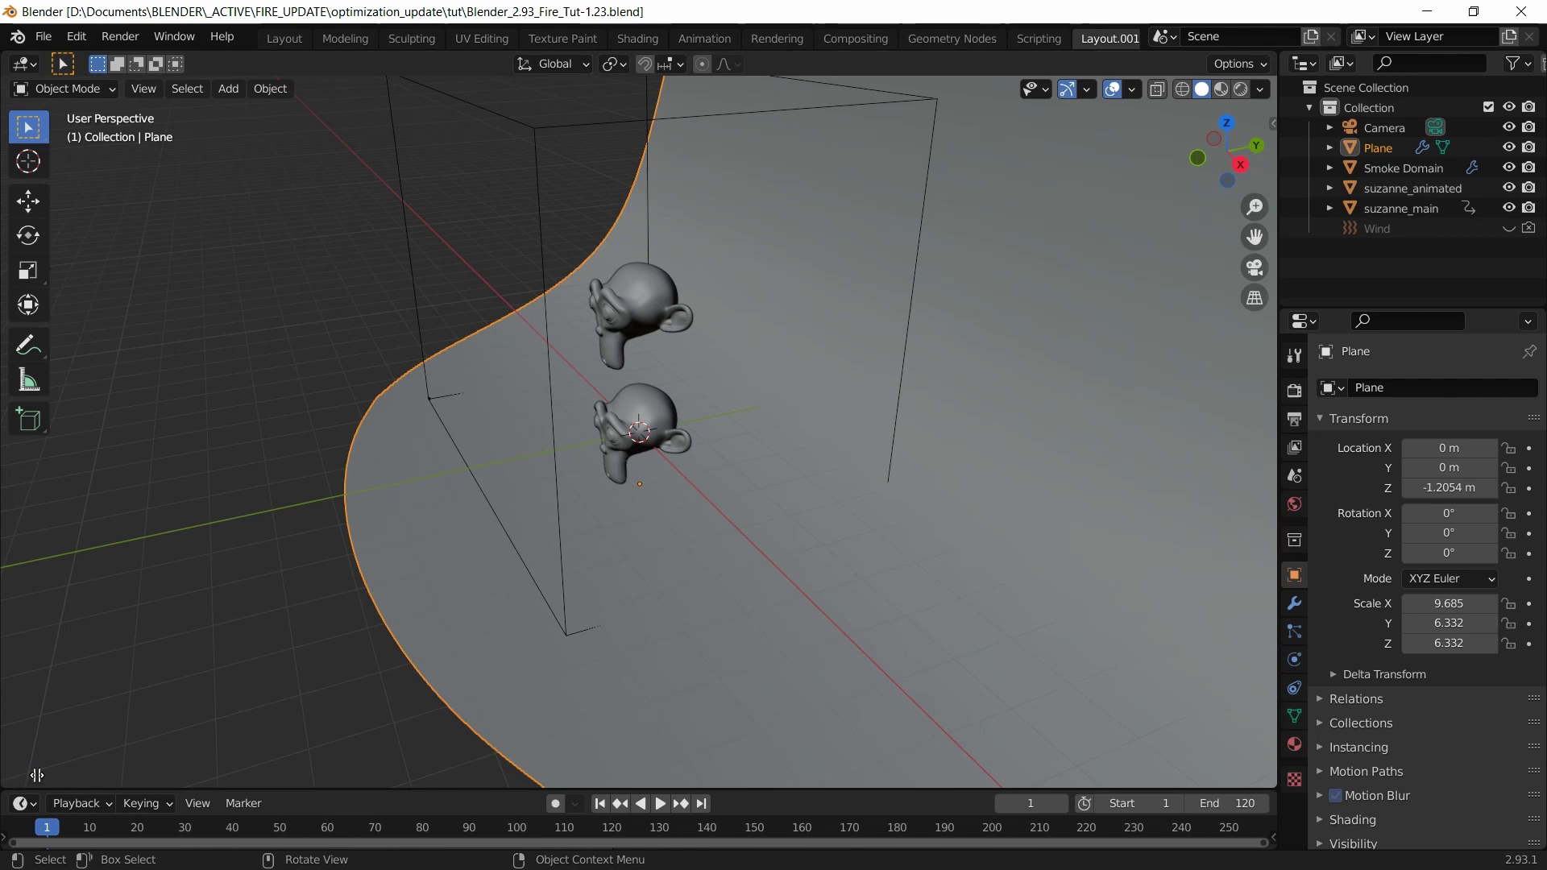
Step: Split the 3D view side by side and make the left area a Shader Editor without sidebar
{"action": "left_click_drag", "start_coordinate": [37, 775], "coordinate": [592, 697]}
{"action": "left_click", "coordinate": [22, 64]}
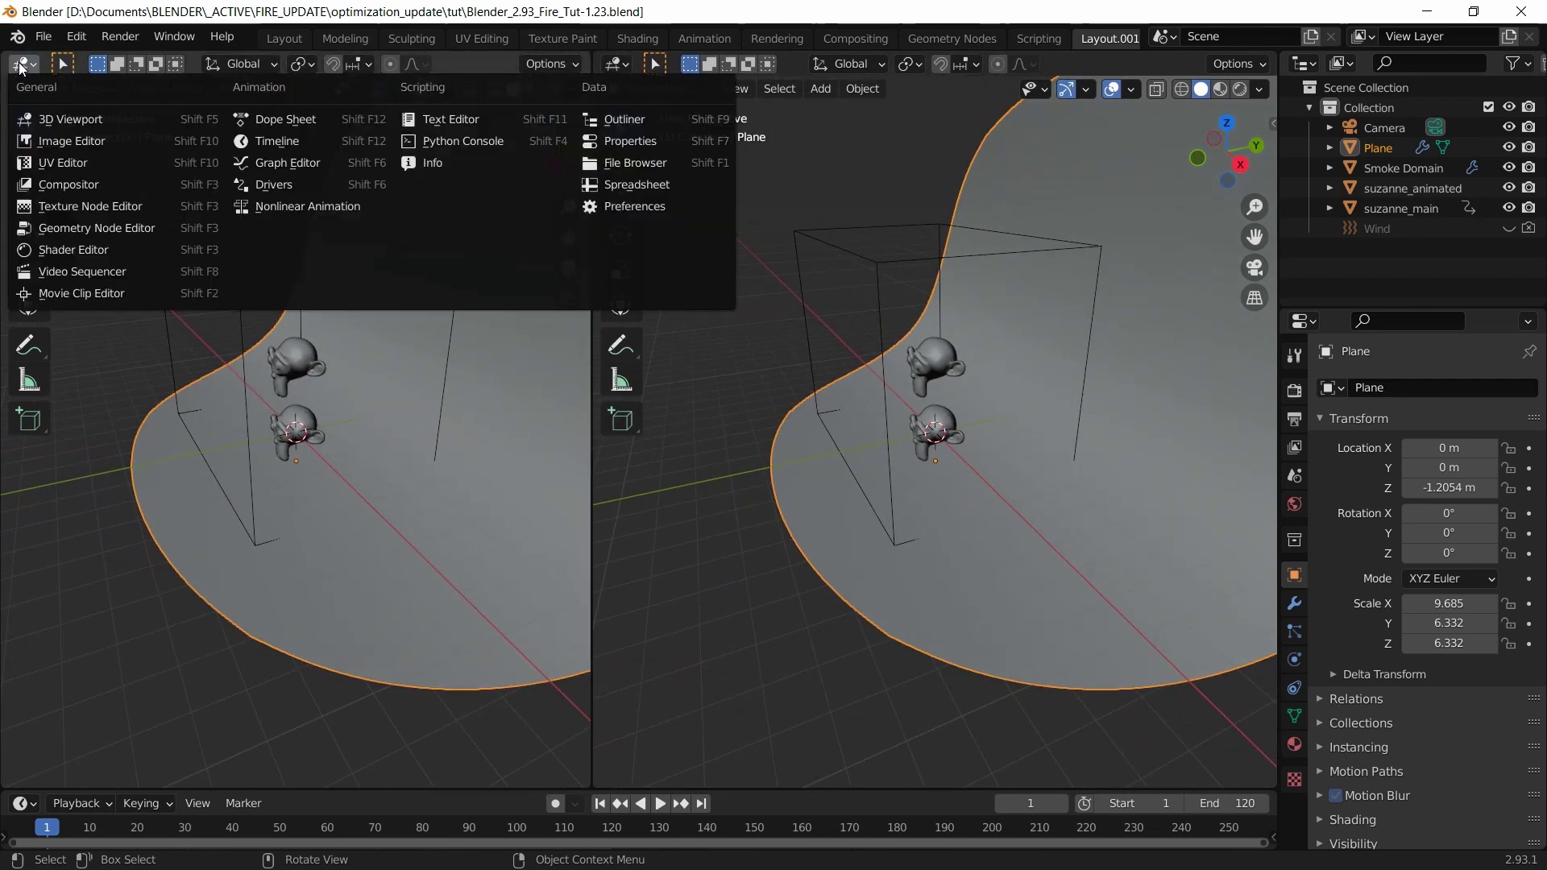
{"action": "left_click", "coordinate": [82, 248]}
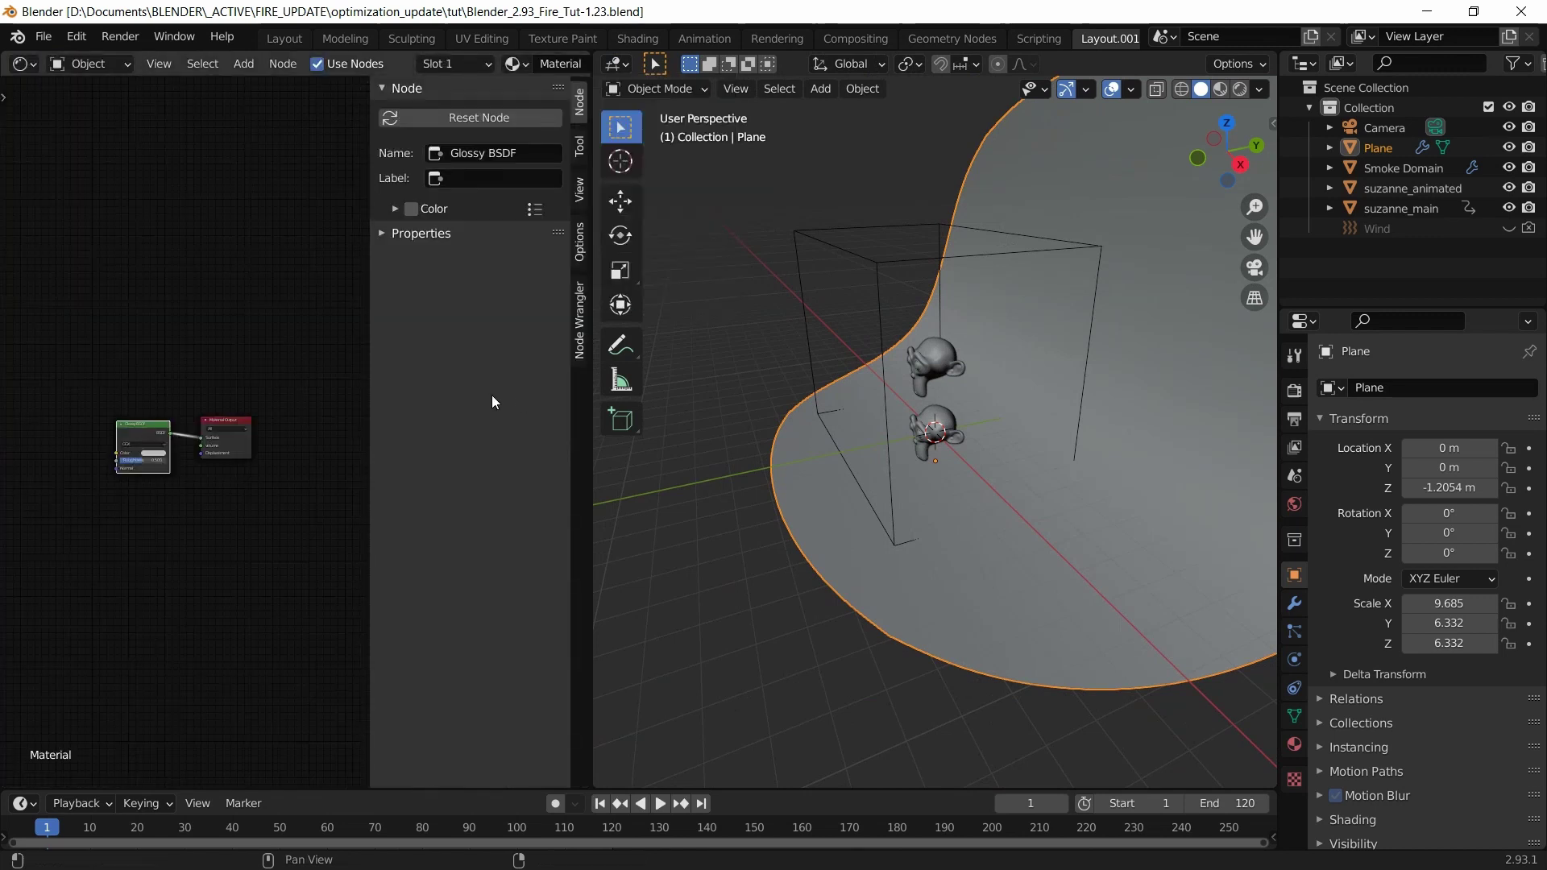
{"action": "key", "text": "n"}
Step: Orbit the right 3D view to face the heads and split it into upper and lower views
{"action": "middle_click_drag", "start_coordinate": [856, 482], "coordinate": [985, 470]}
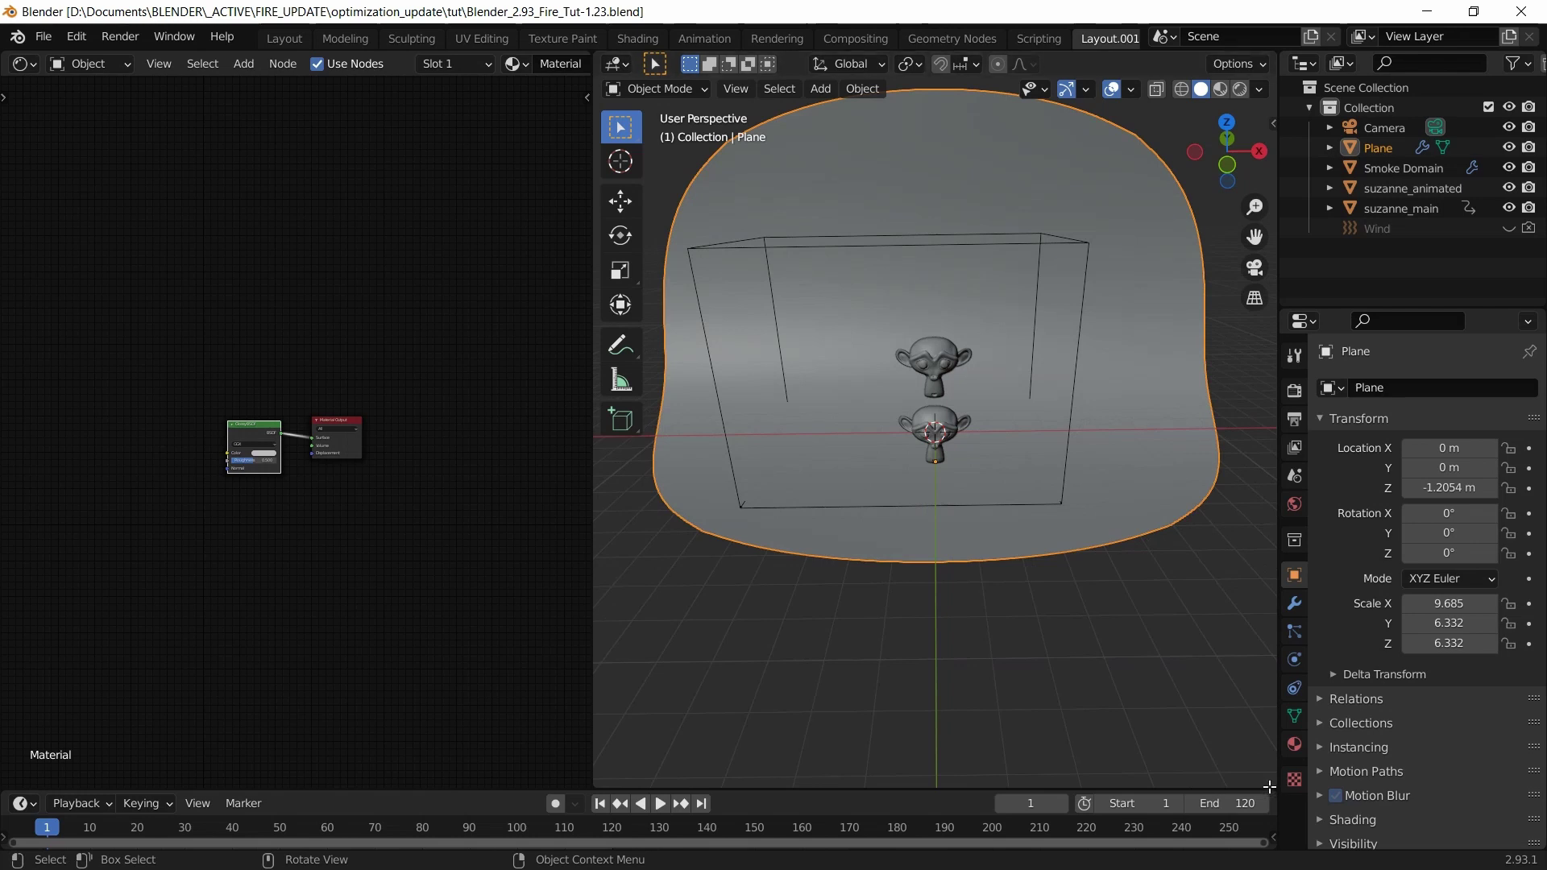
{"action": "left_click_drag", "start_coordinate": [1267, 785], "coordinate": [1154, 510]}
{"action": "left_click_drag", "start_coordinate": [1145, 457], "coordinate": [797, 397]}
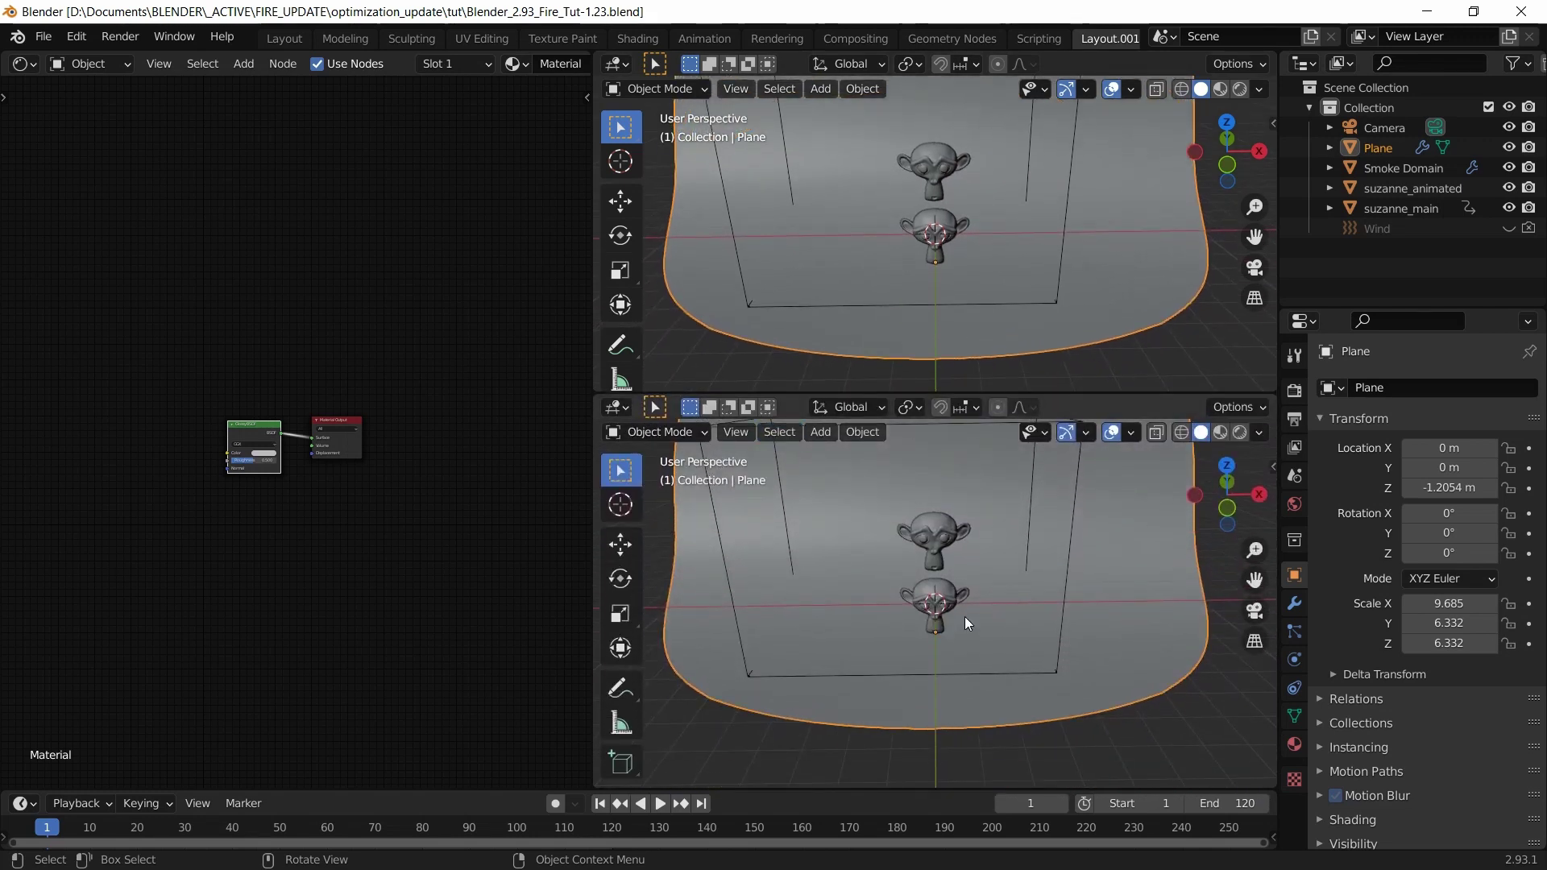
Step: Show both 3D views through the camera, zoomed in, with the upper view made taller
{"action": "key", "text": "KP_0"}
{"action": "key", "text": "KP_0"}
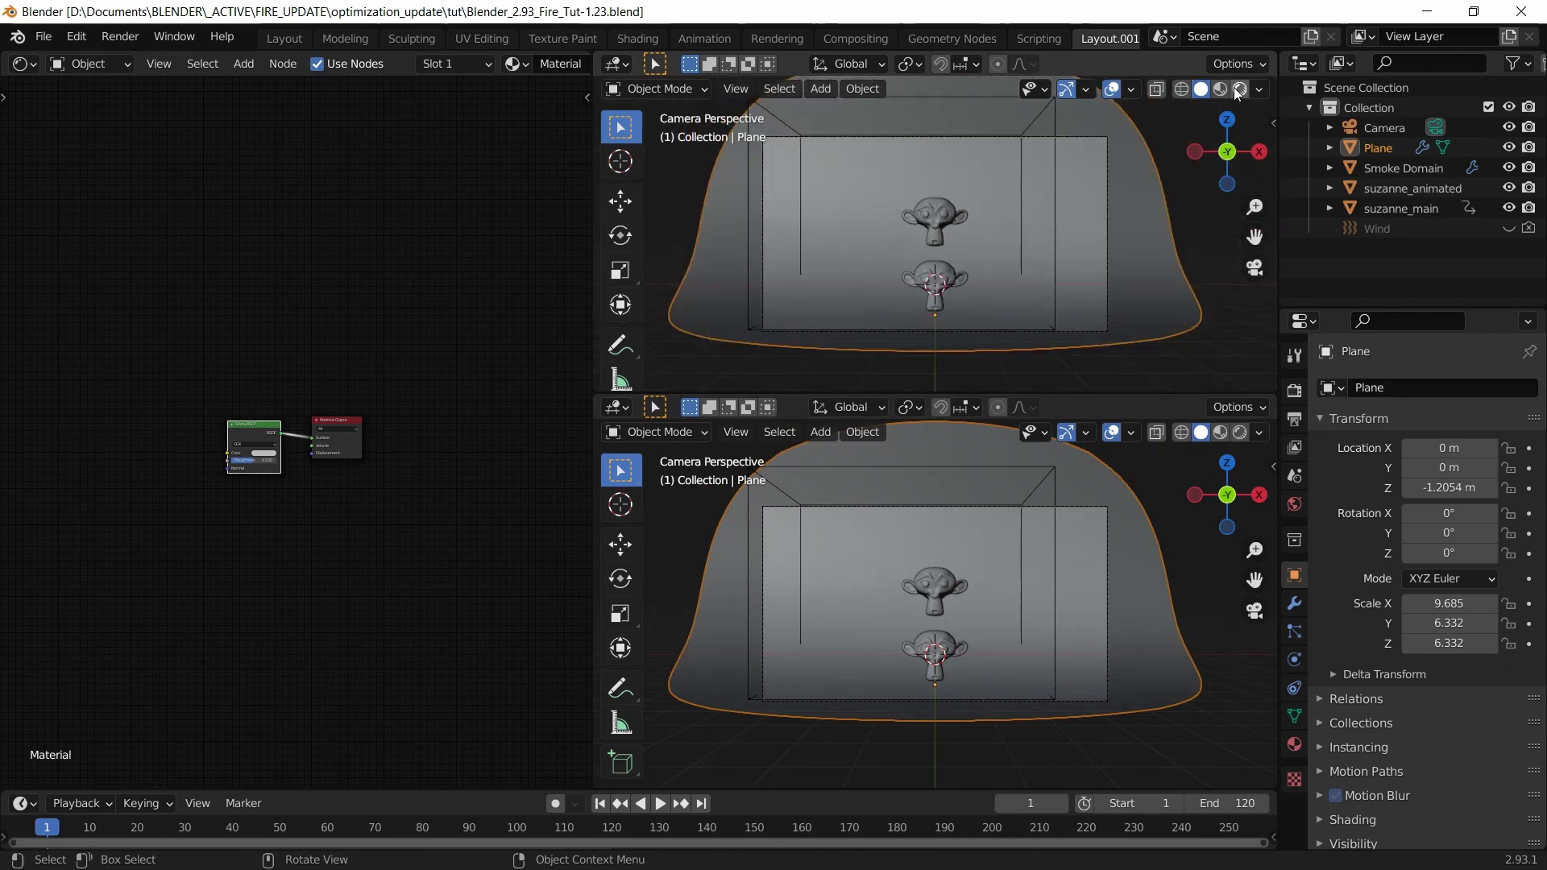
{"action": "scroll", "coordinate": [908, 205], "scroll_direction": "up", "scroll_amount": 4}
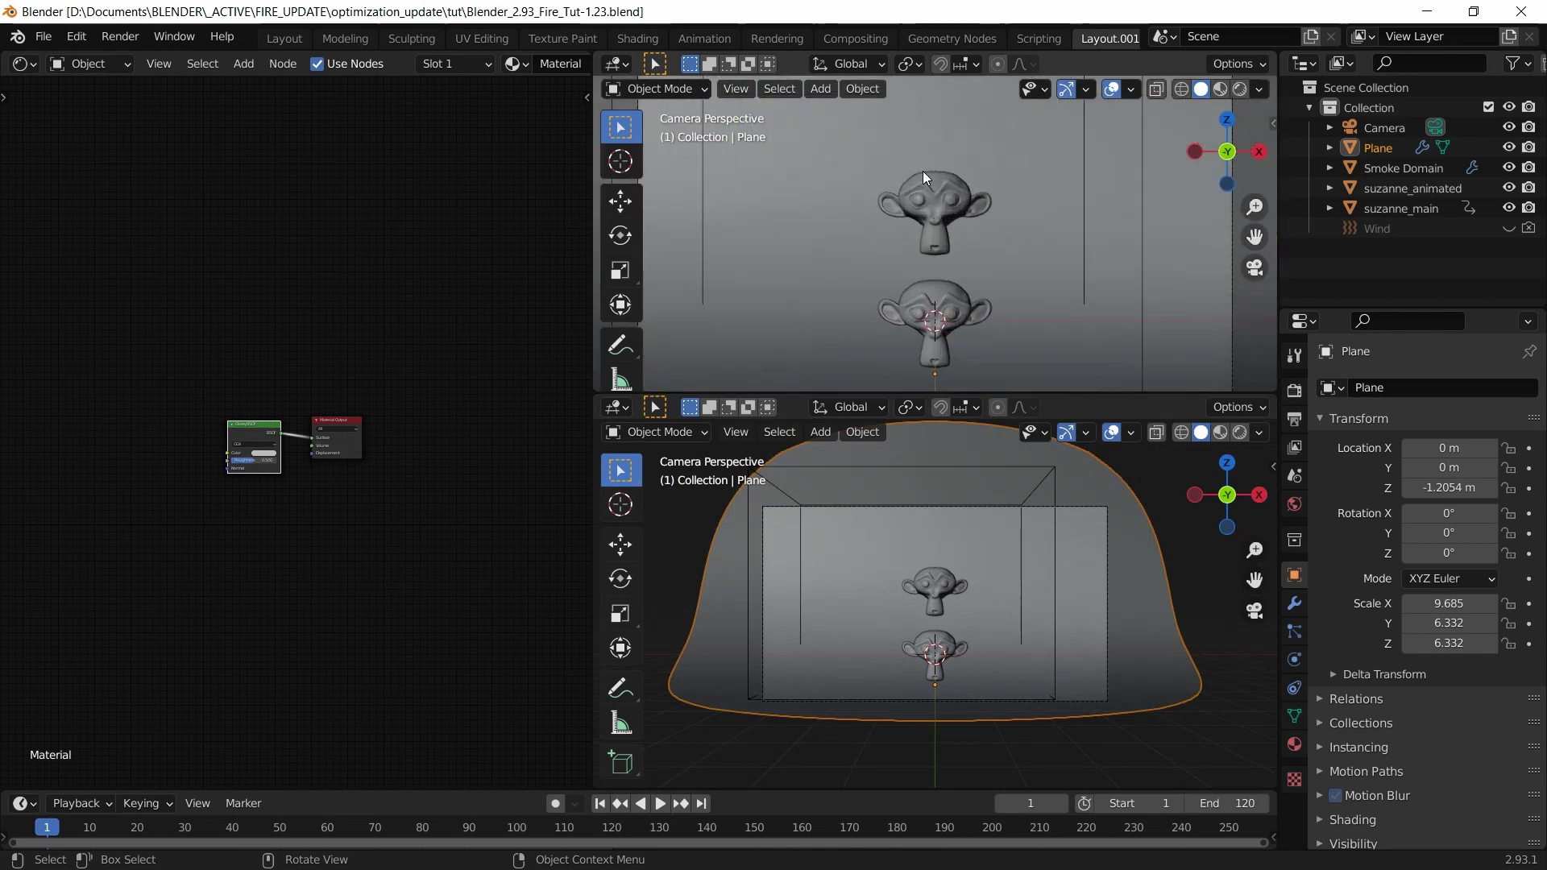
{"action": "scroll", "coordinate": [931, 578], "scroll_direction": "up", "scroll_amount": 2}
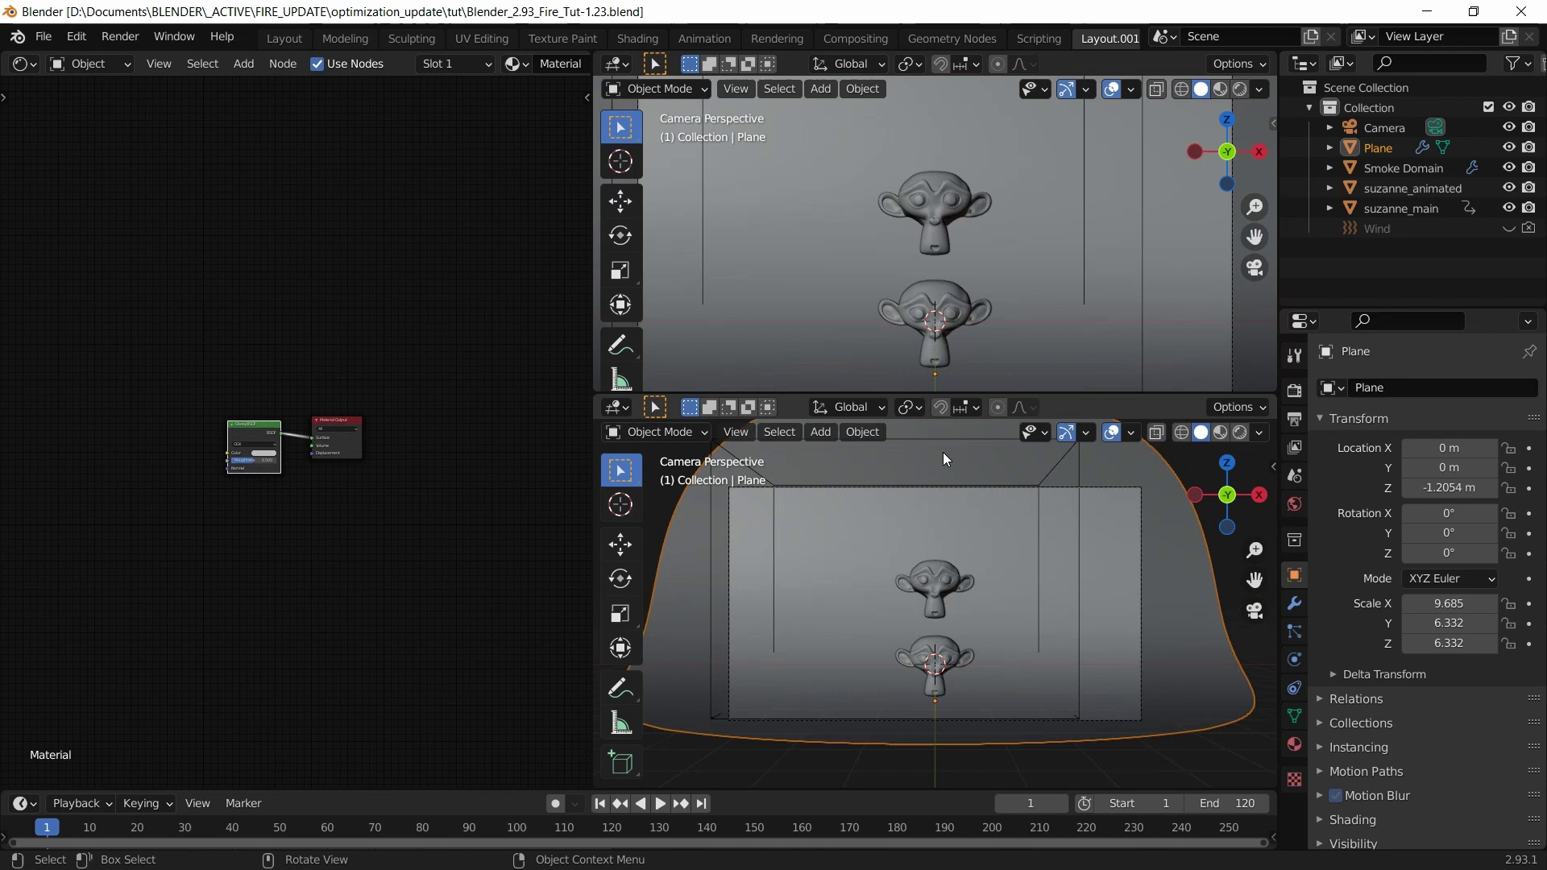
{"action": "left_click_drag", "start_coordinate": [940, 392], "coordinate": [939, 436]}
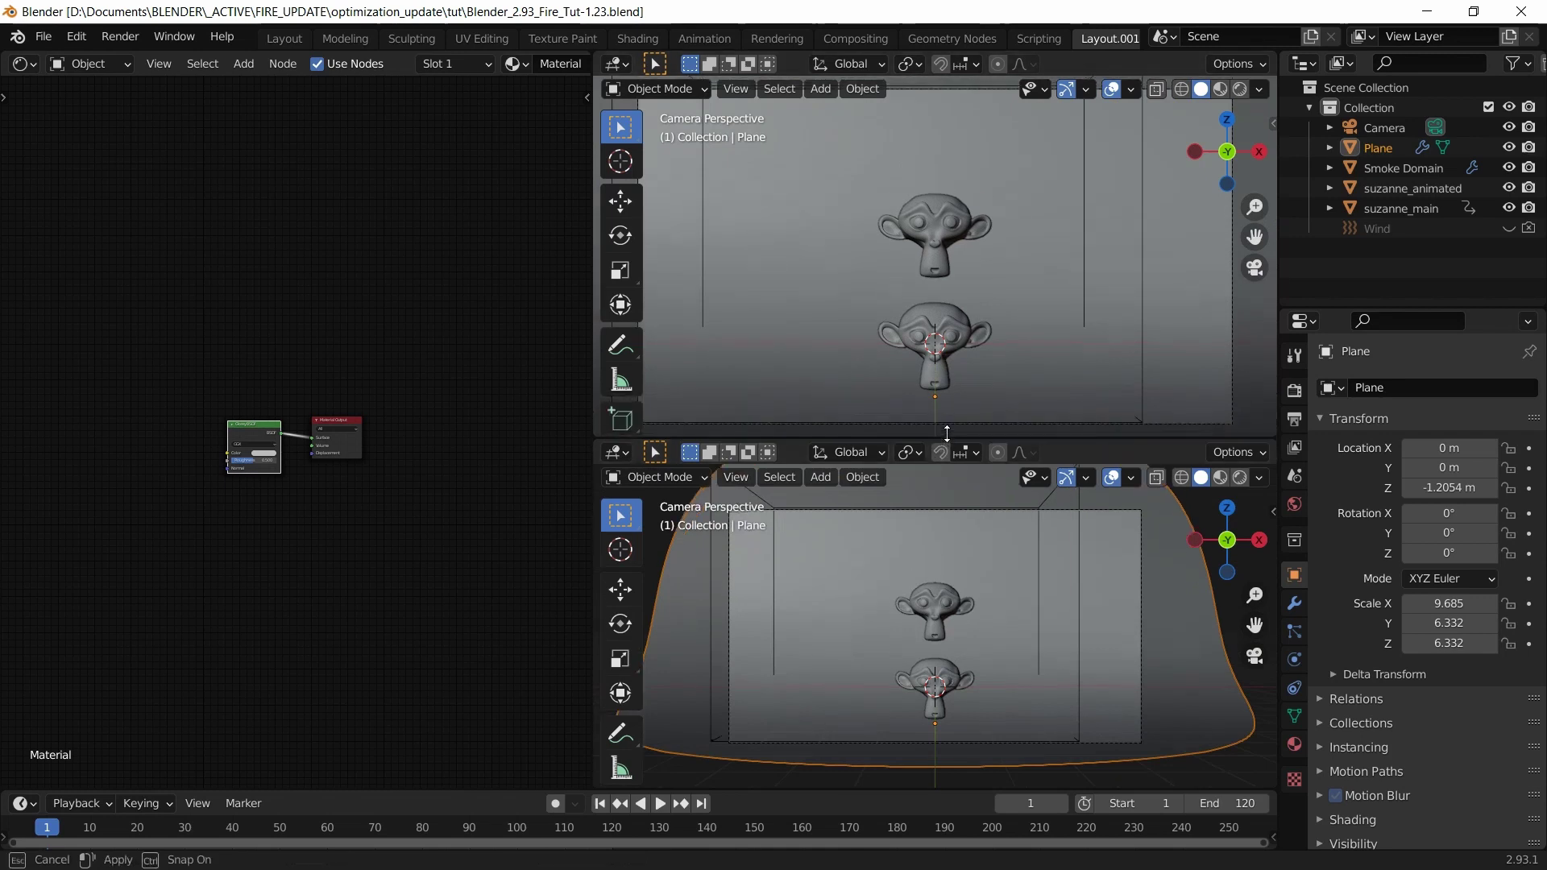
{"action": "scroll", "coordinate": [926, 630], "scroll_direction": "up", "scroll_amount": 3}
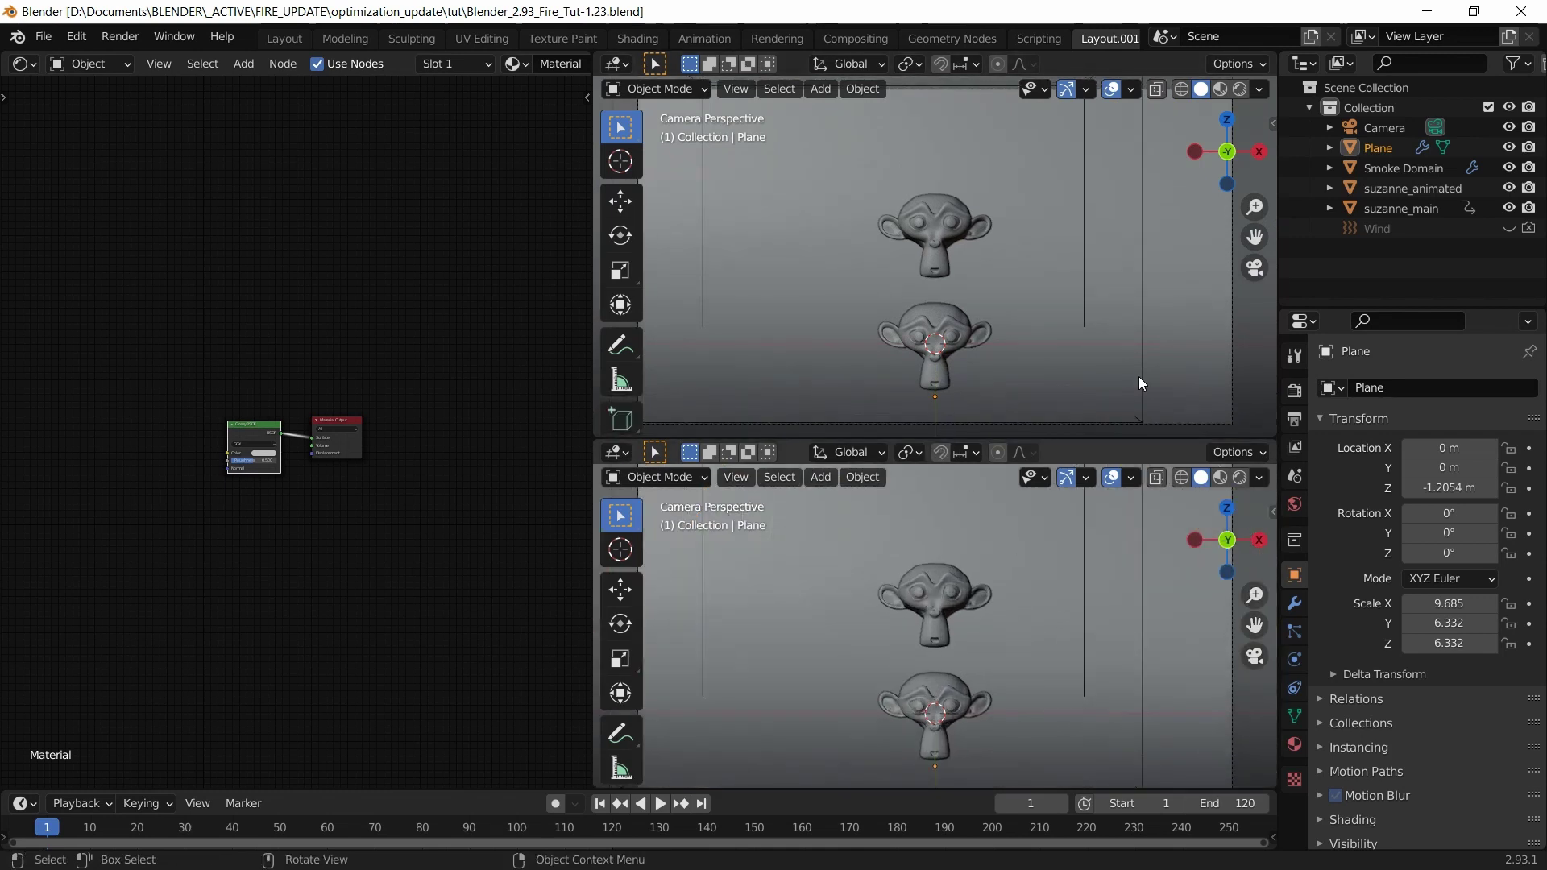
Step: Set the current frame to 108
{"action": "left_click", "coordinate": [1040, 805]}
{"action": "type", "text": "108"}
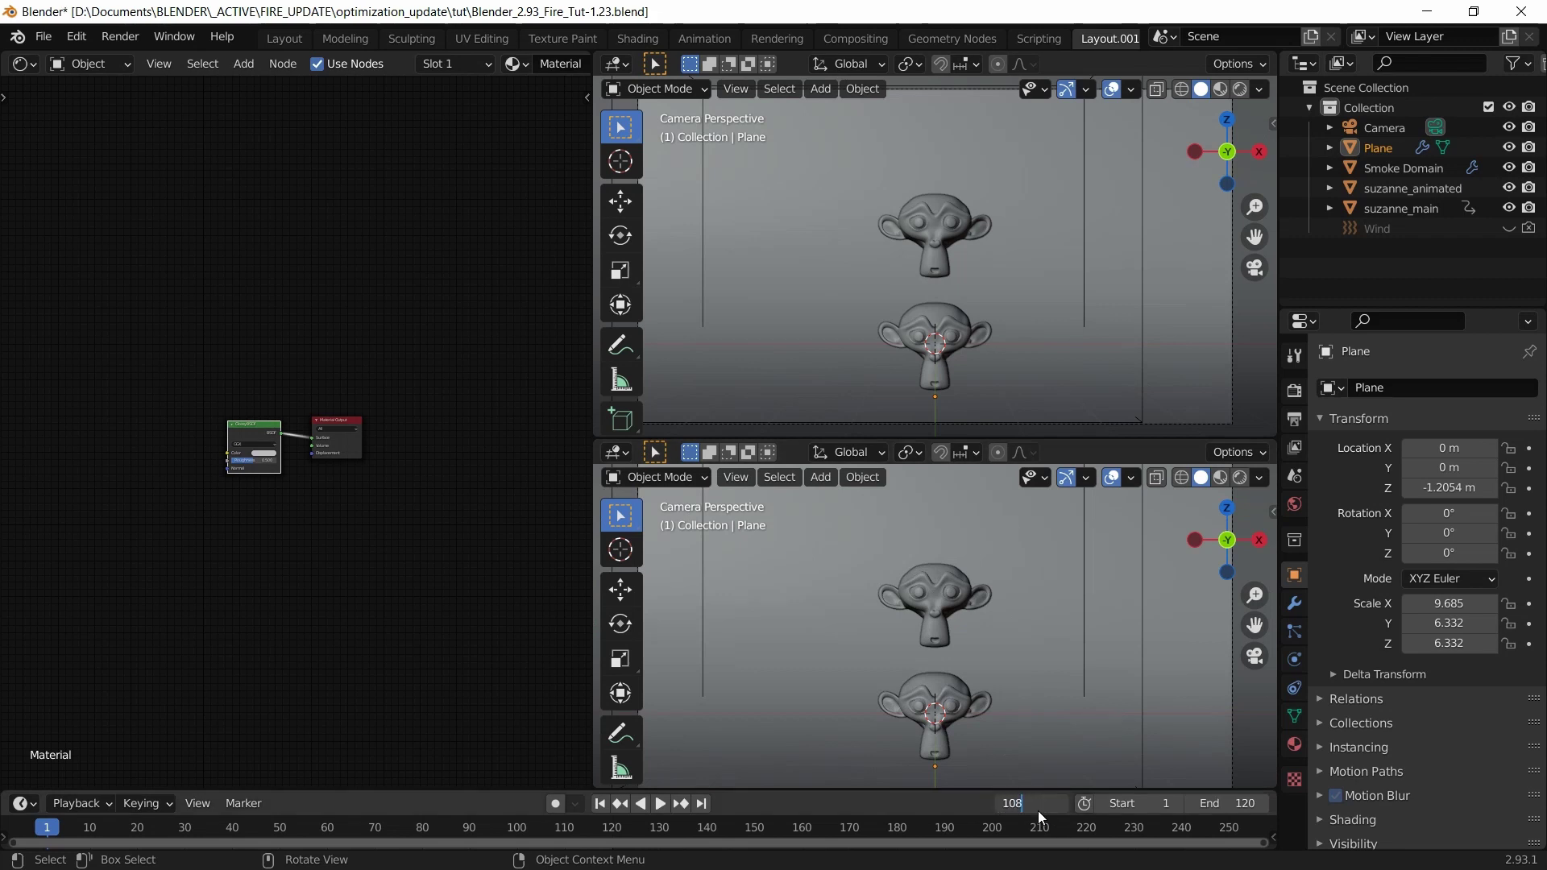
{"action": "key", "text": "Return"}
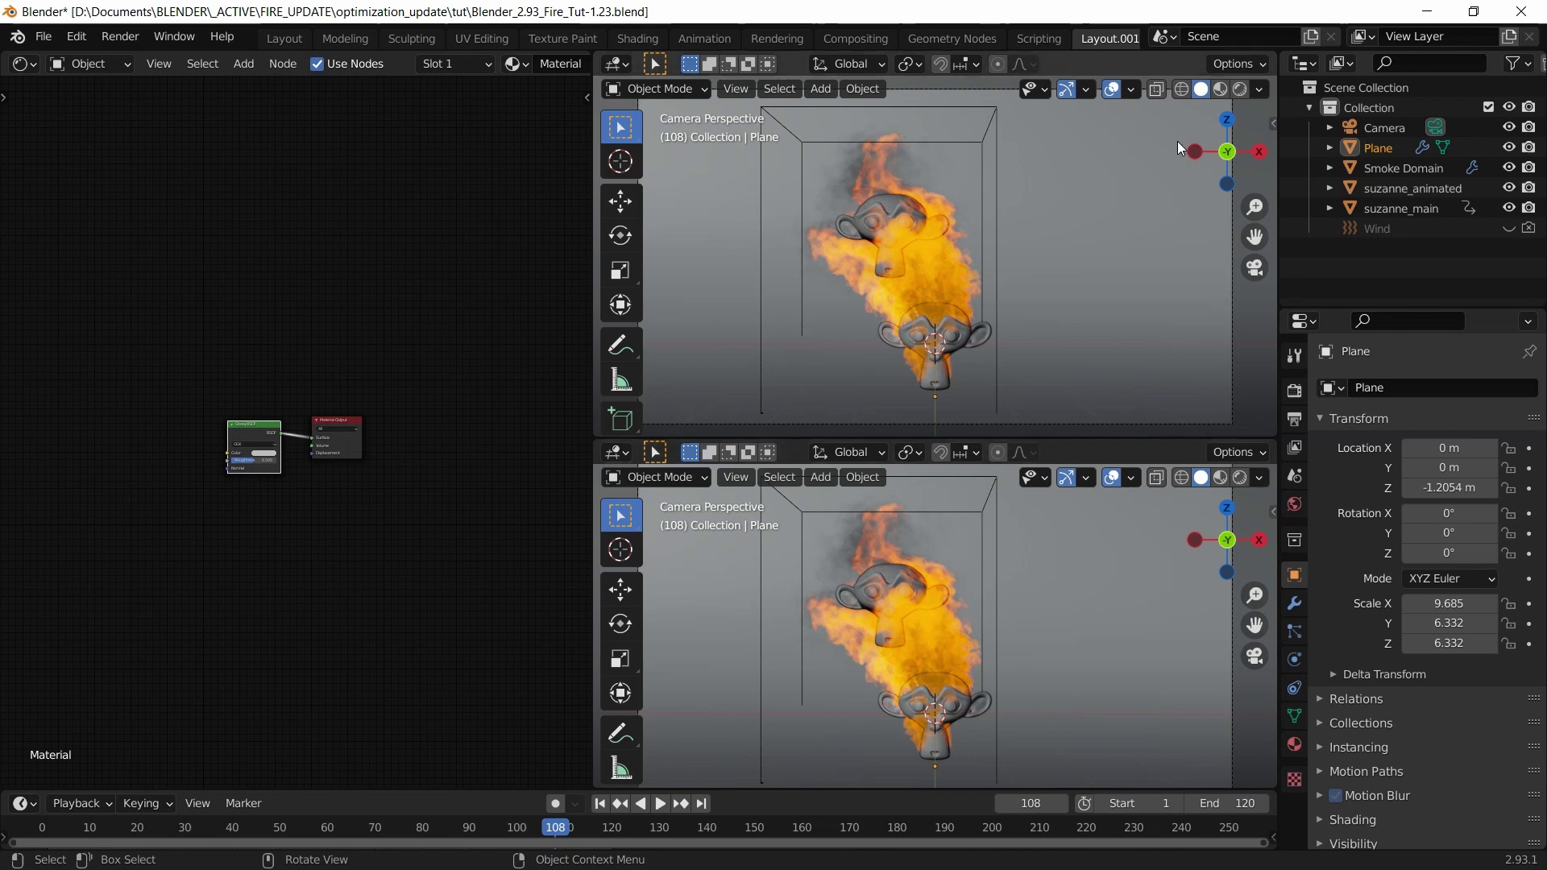
Step: Switch the top viewport to Rendered shading and show the Smoke Domain's material nodes
{"action": "left_click", "coordinate": [1241, 89]}
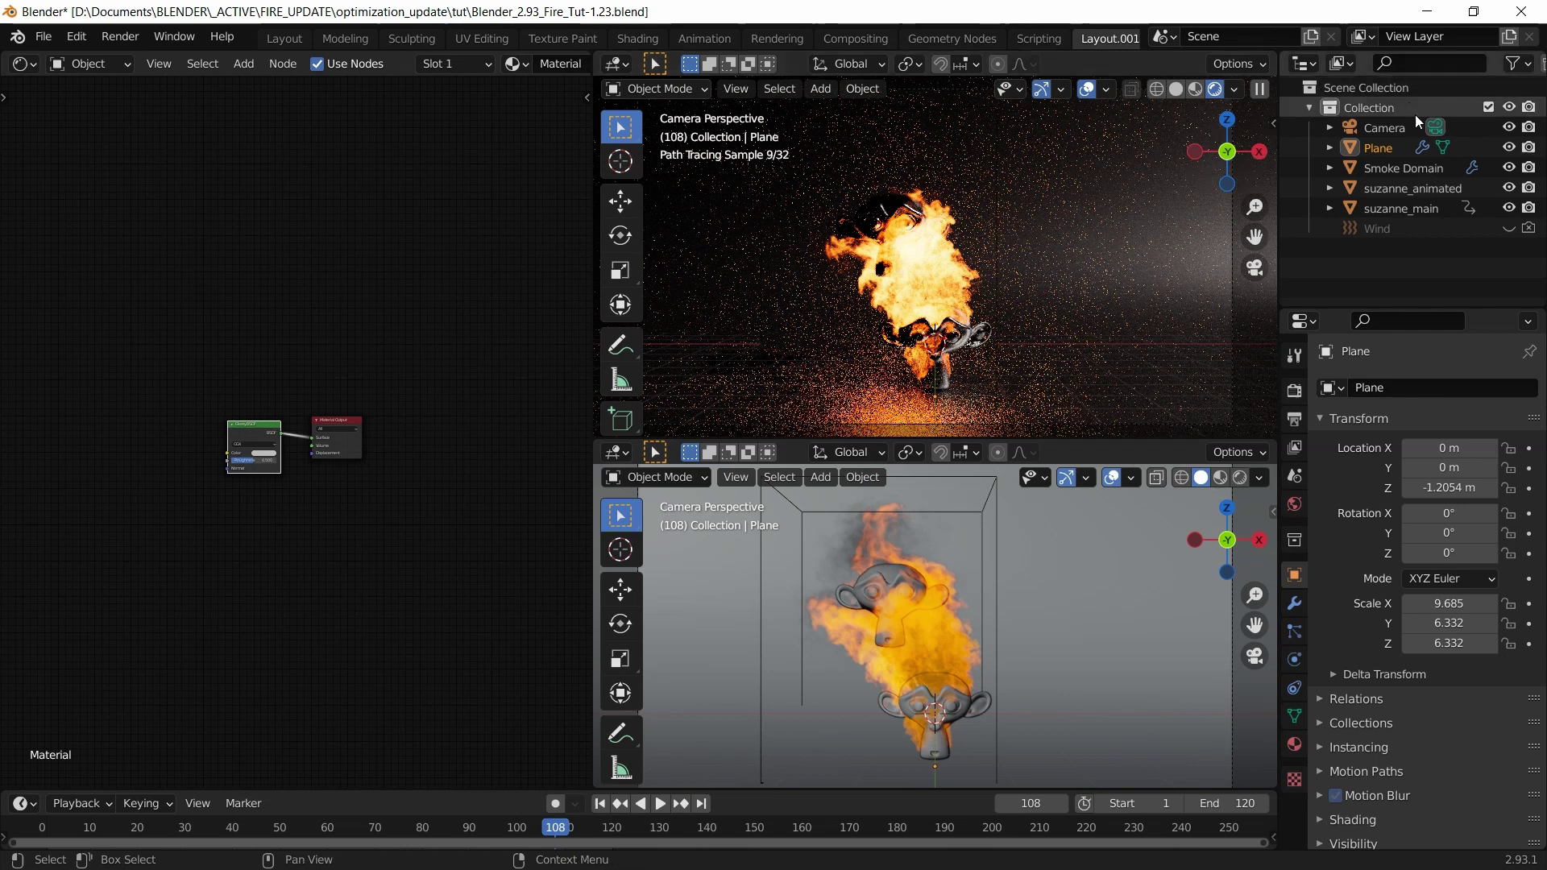
{"action": "left_click", "coordinate": [1400, 169]}
{"action": "middle_click_drag", "start_coordinate": [239, 348], "coordinate": [244, 385]}
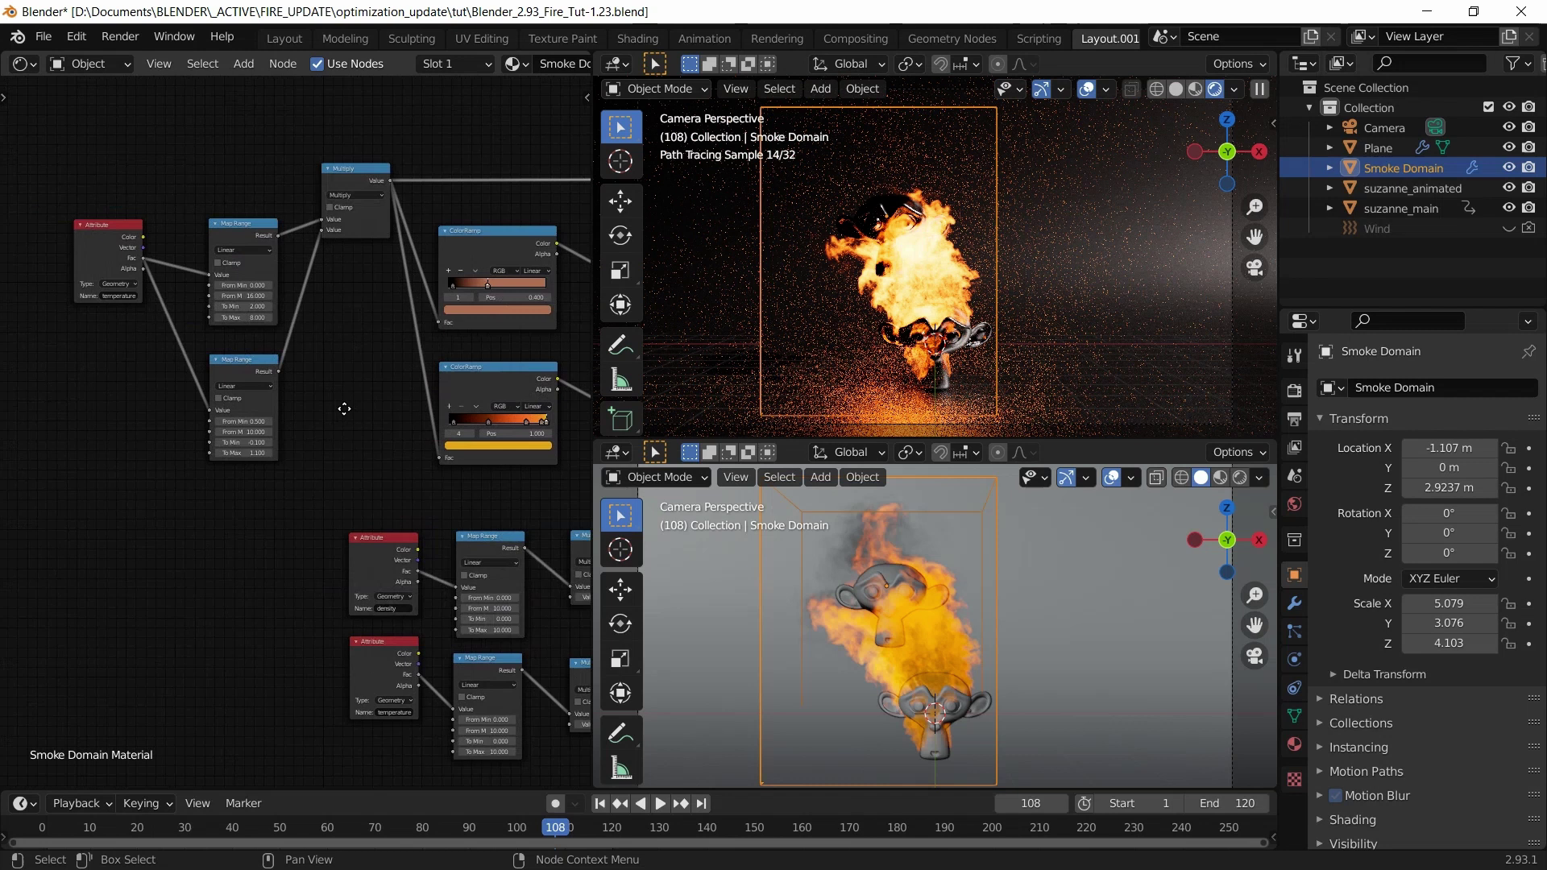
{"action": "scroll", "coordinate": [239, 408], "scroll_direction": "up", "scroll_amount": 4}
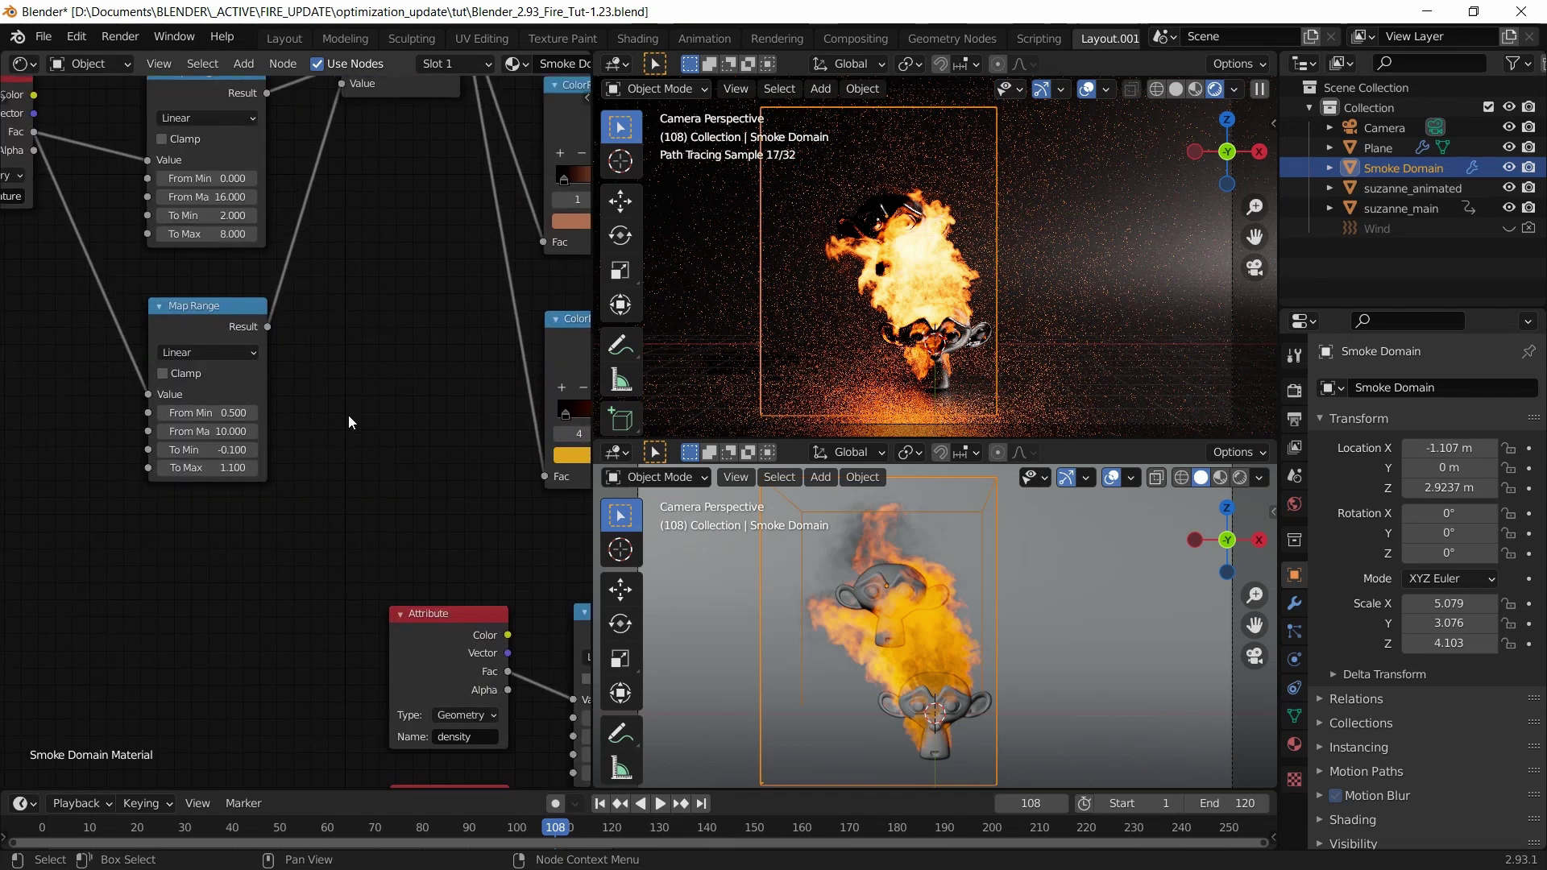
Step: Set the Map Range node's From Min to 0.4 and To Min to -0.08
{"action": "left_click", "coordinate": [196, 413]}
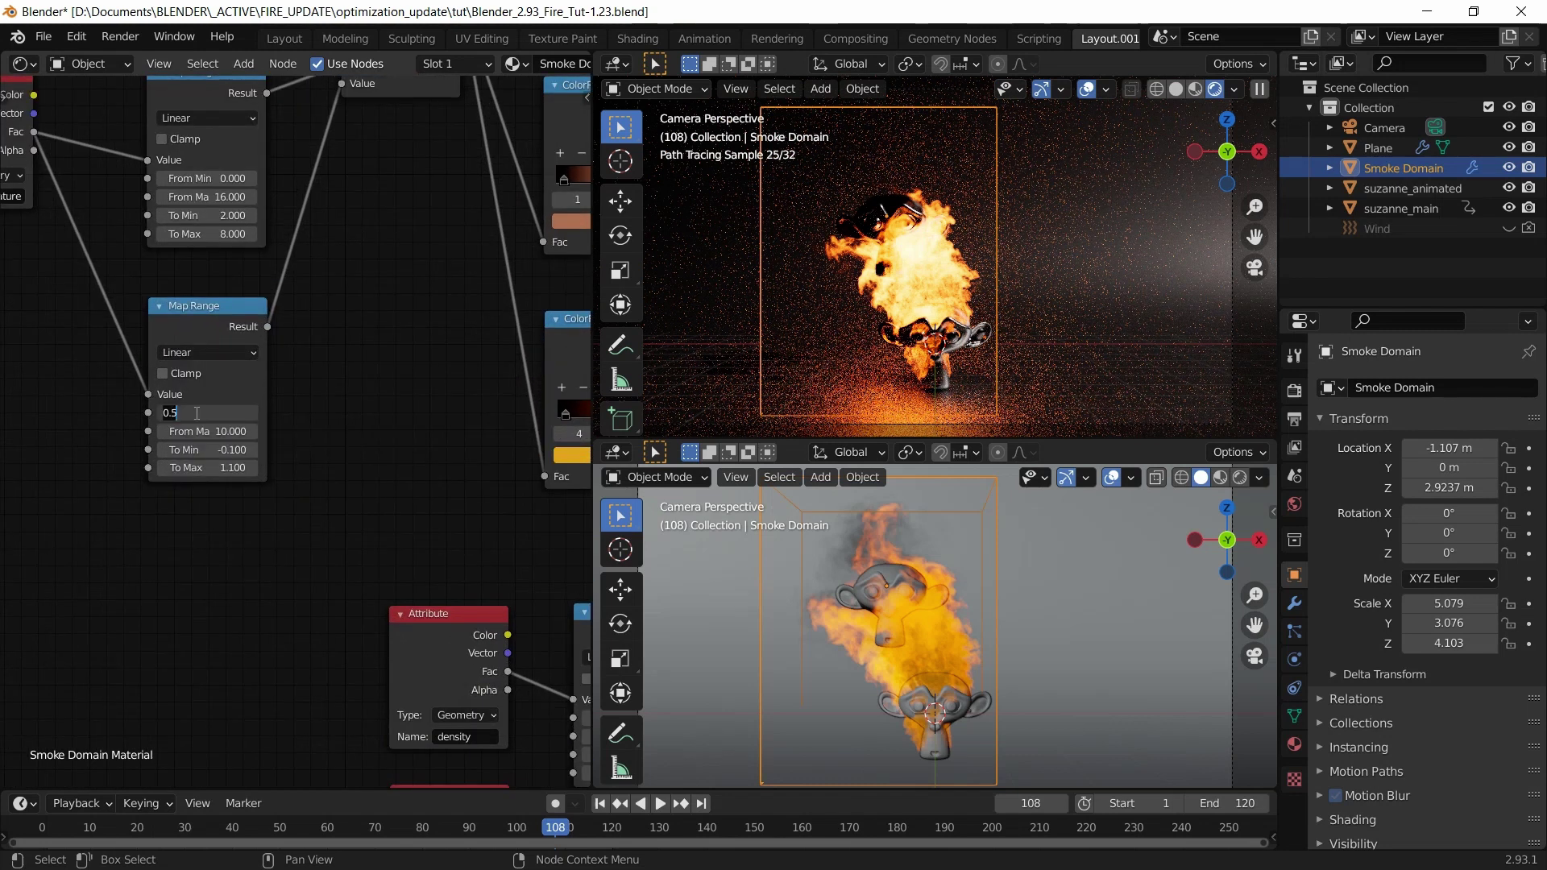
{"action": "type", "text": "0.4"}
{"action": "key", "text": "Return"}
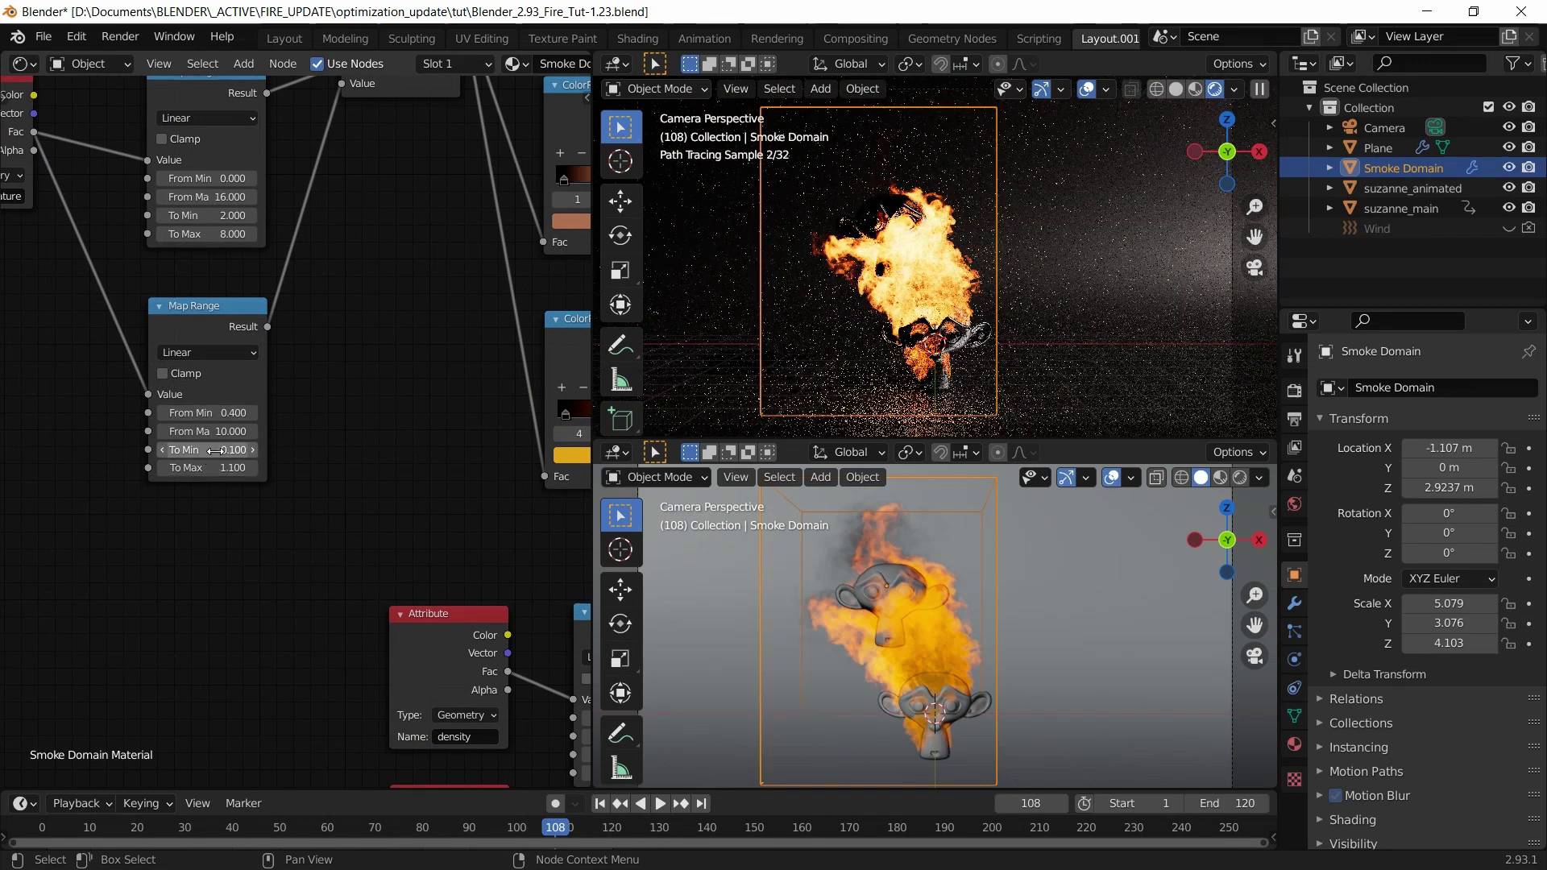
{"action": "left_click", "coordinate": [196, 450]}
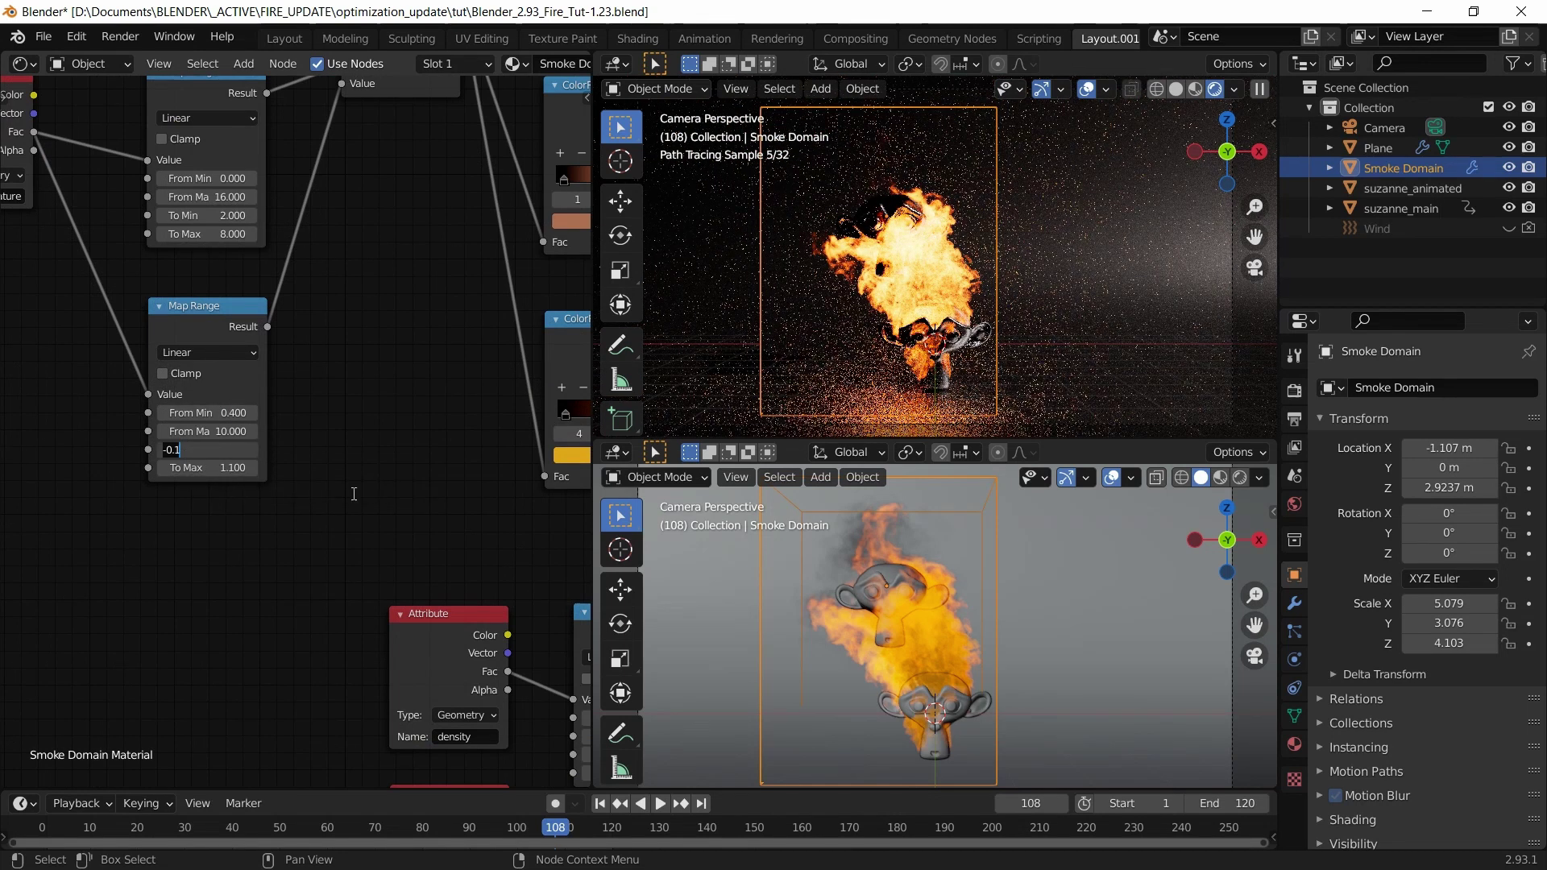
{"action": "type", "text": "-0"}
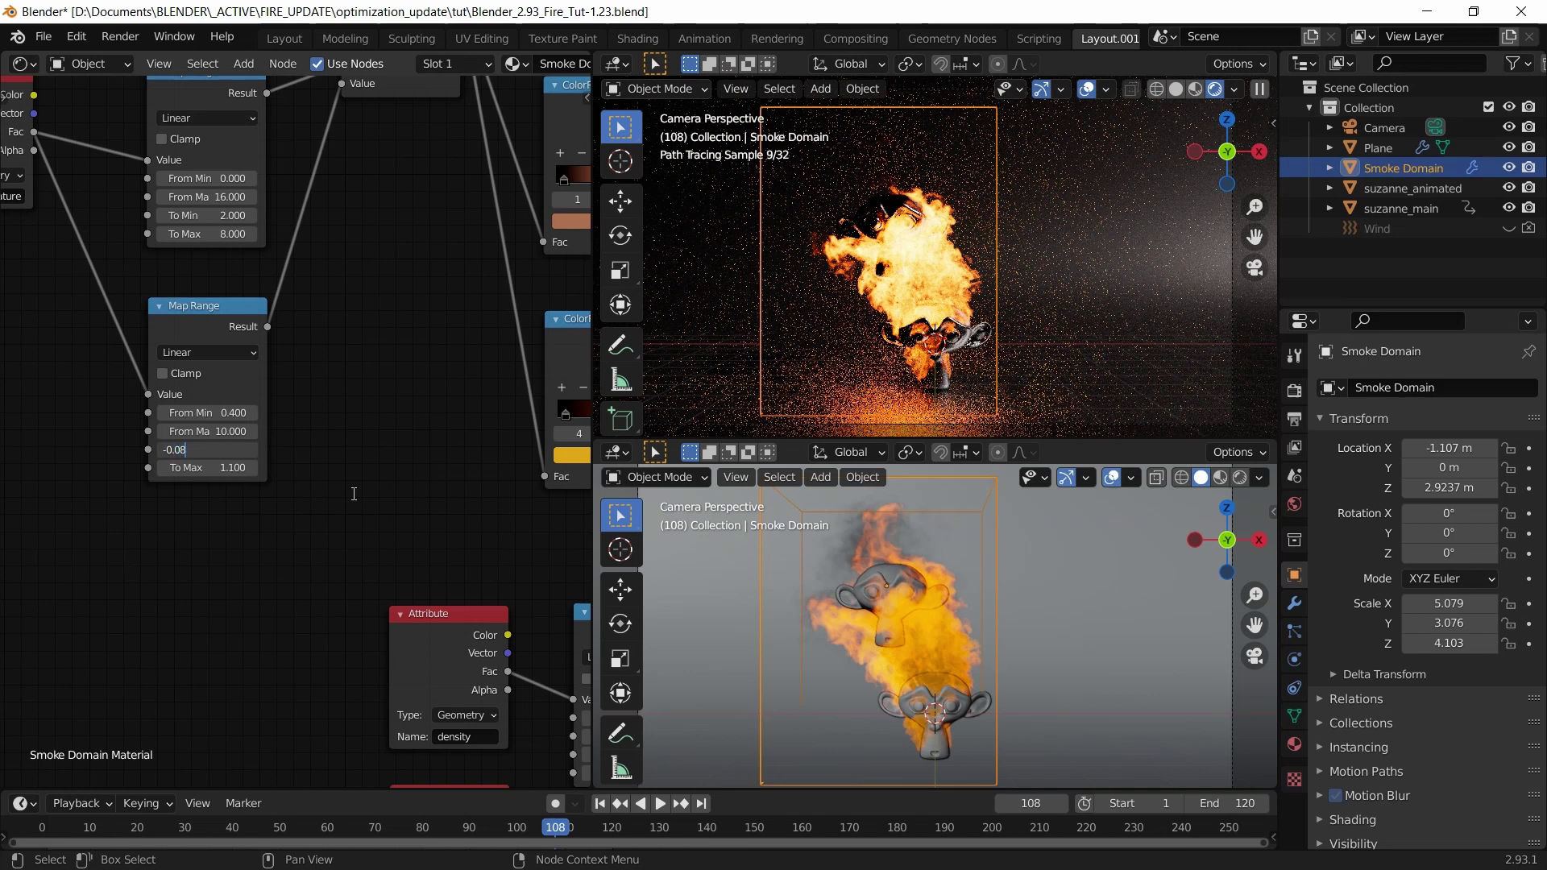
{"action": "type", "text": ".08"}
{"action": "key", "text": "Return"}
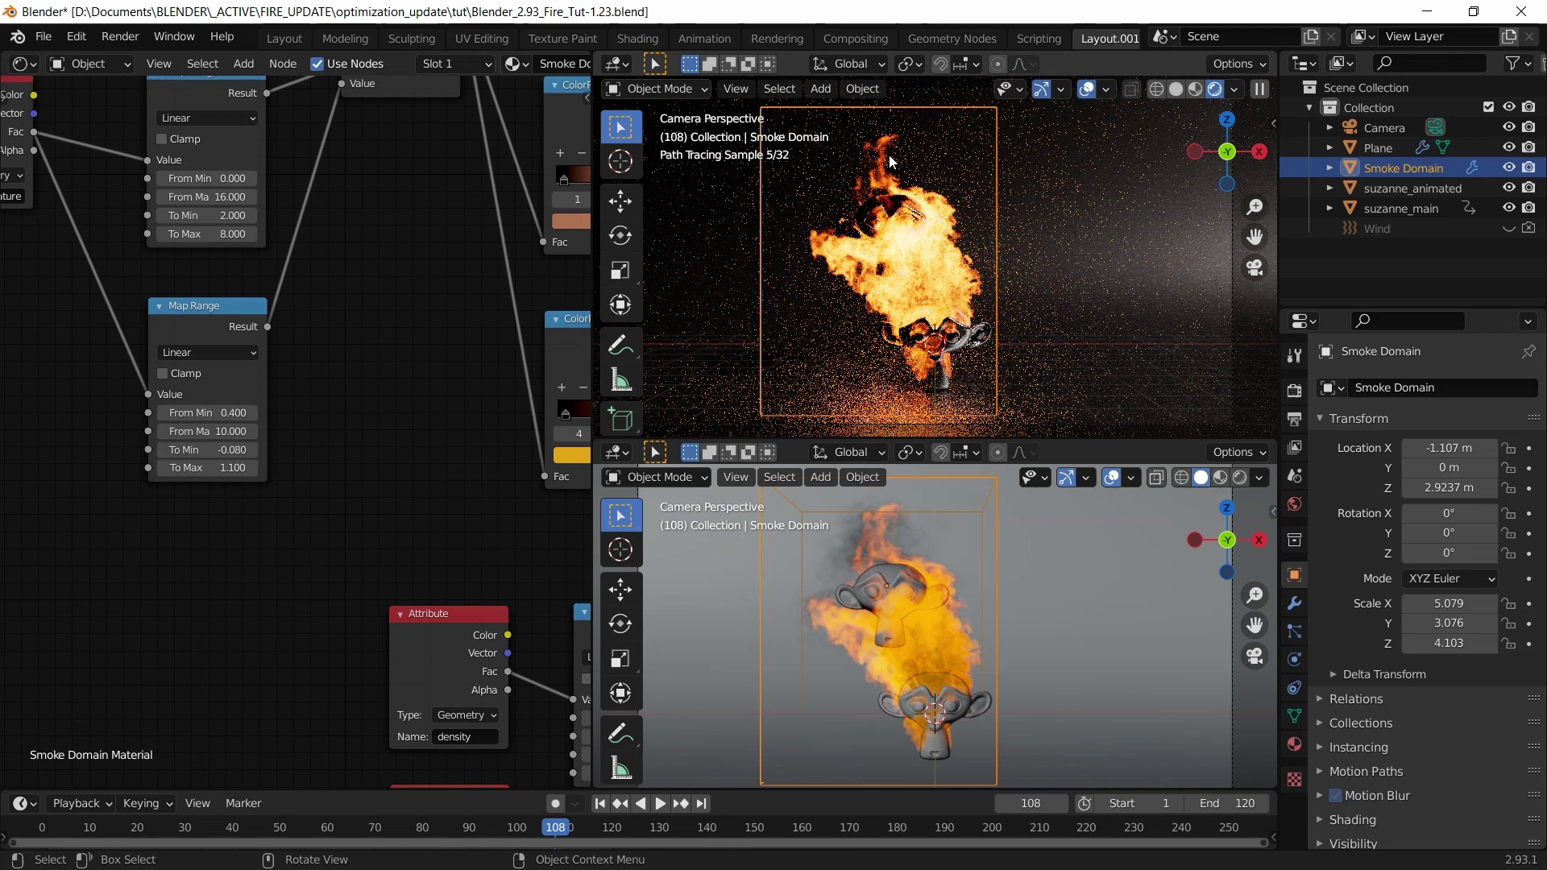
Step: Pan and zoom the smoke material's node tree to the Principled Volume nodes
{"action": "middle_click_drag", "start_coordinate": [464, 410], "coordinate": [245, 298]}
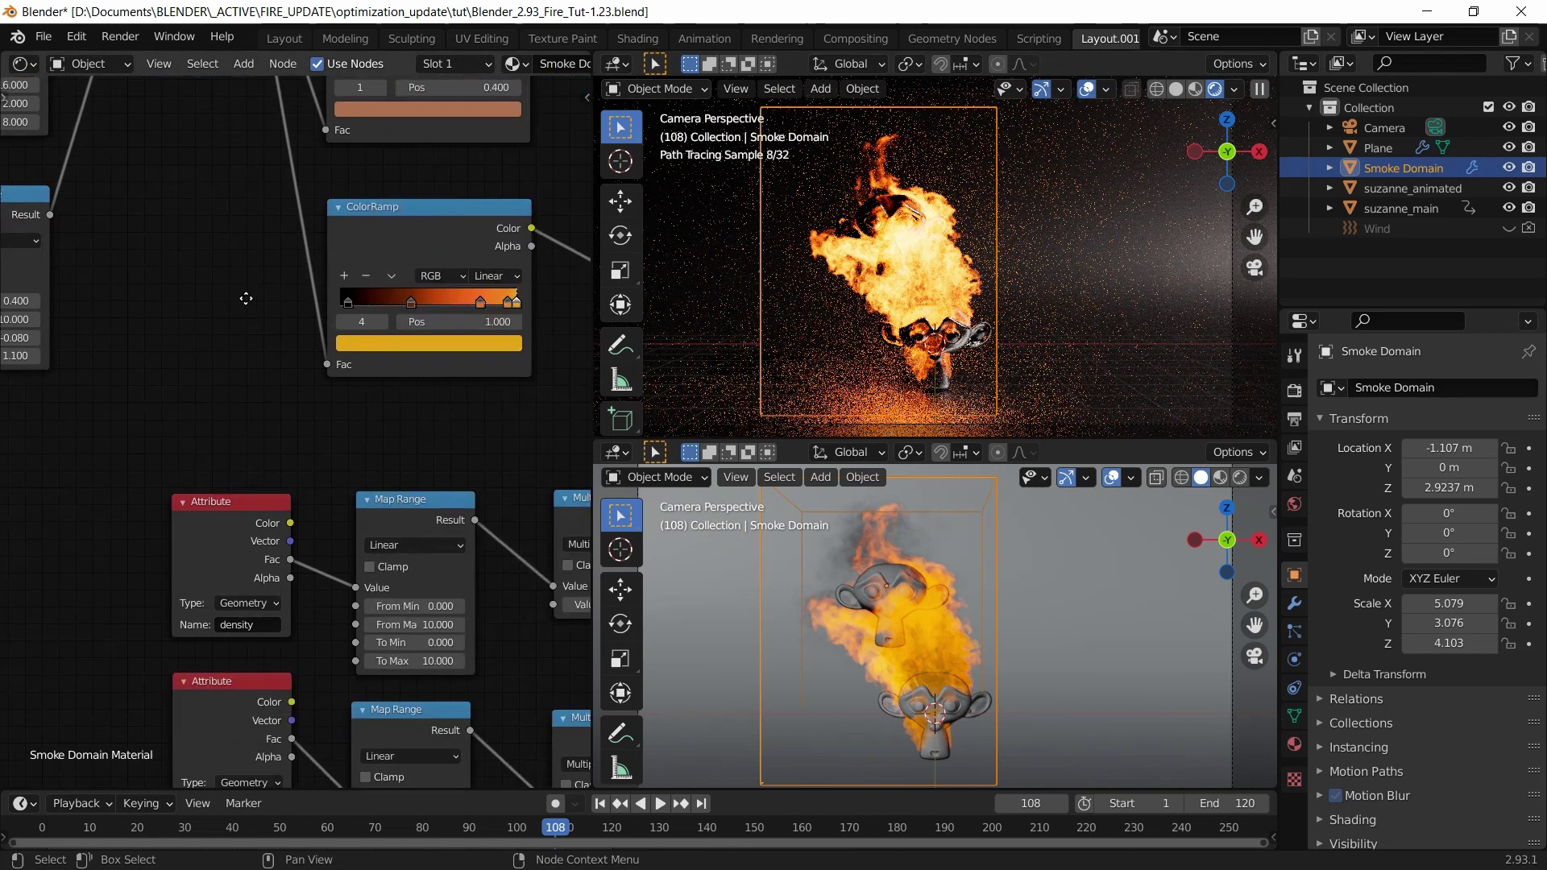
{"action": "middle_click_drag", "start_coordinate": [420, 469], "coordinate": [167, 481]}
{"action": "scroll", "coordinate": [356, 423], "scroll_direction": "down", "scroll_amount": 2}
{"action": "middle_click_drag", "start_coordinate": [356, 423], "coordinate": [74, 472]}
{"action": "scroll", "coordinate": [335, 365], "scroll_direction": "up", "scroll_amount": 3}
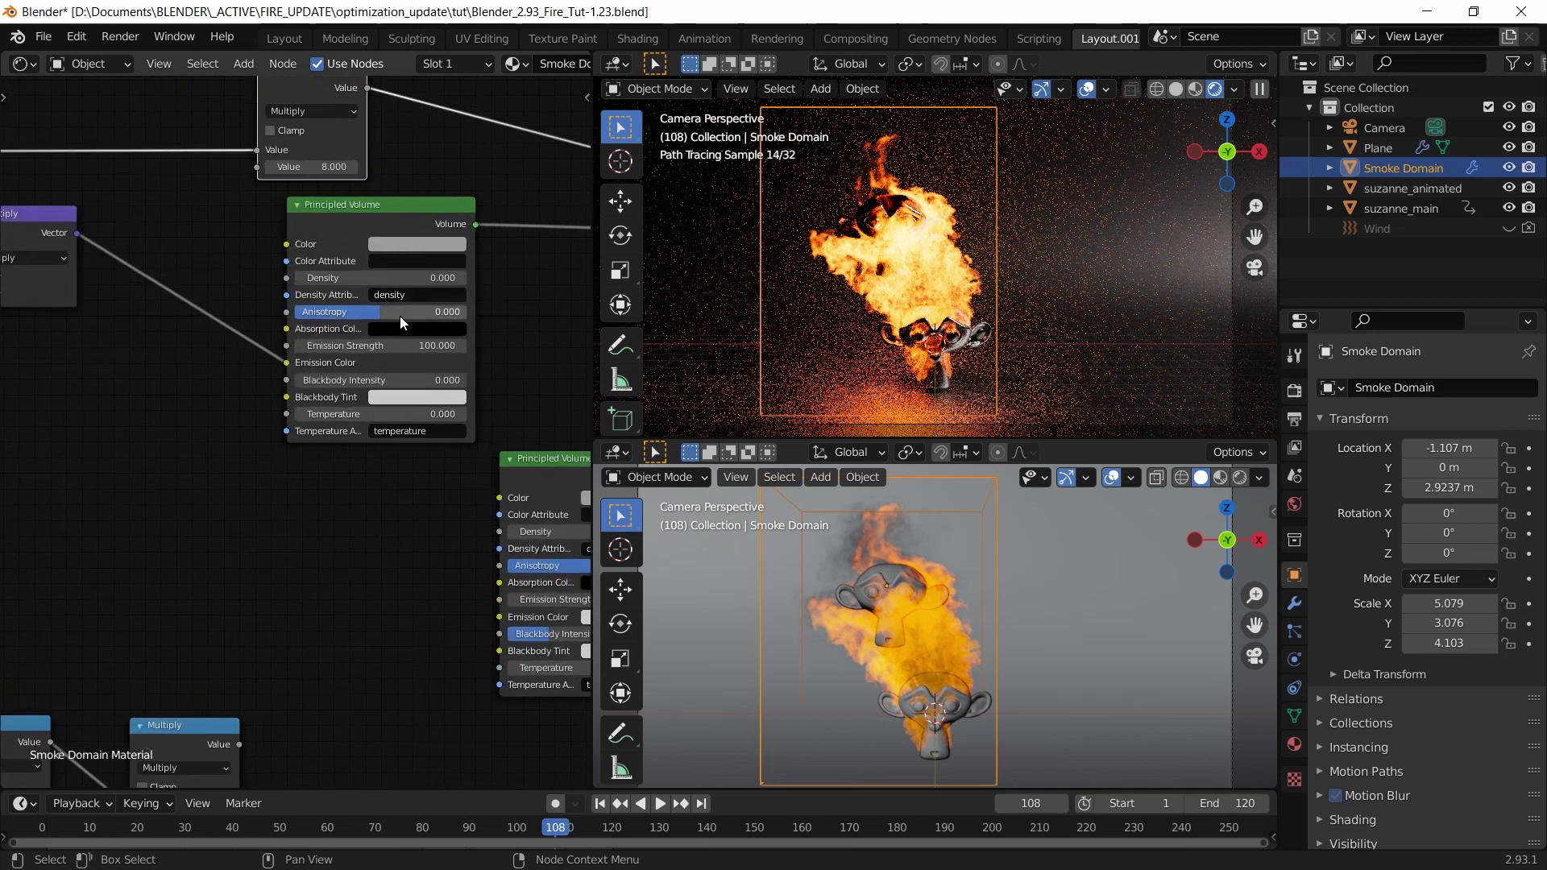
{"action": "scroll", "coordinate": [364, 317], "scroll_direction": "down", "scroll_amount": 3}
{"action": "middle_click_drag", "start_coordinate": [360, 307], "coordinate": [365, 396]}
{"action": "scroll", "coordinate": [364, 396], "scroll_direction": "down", "scroll_amount": 2}
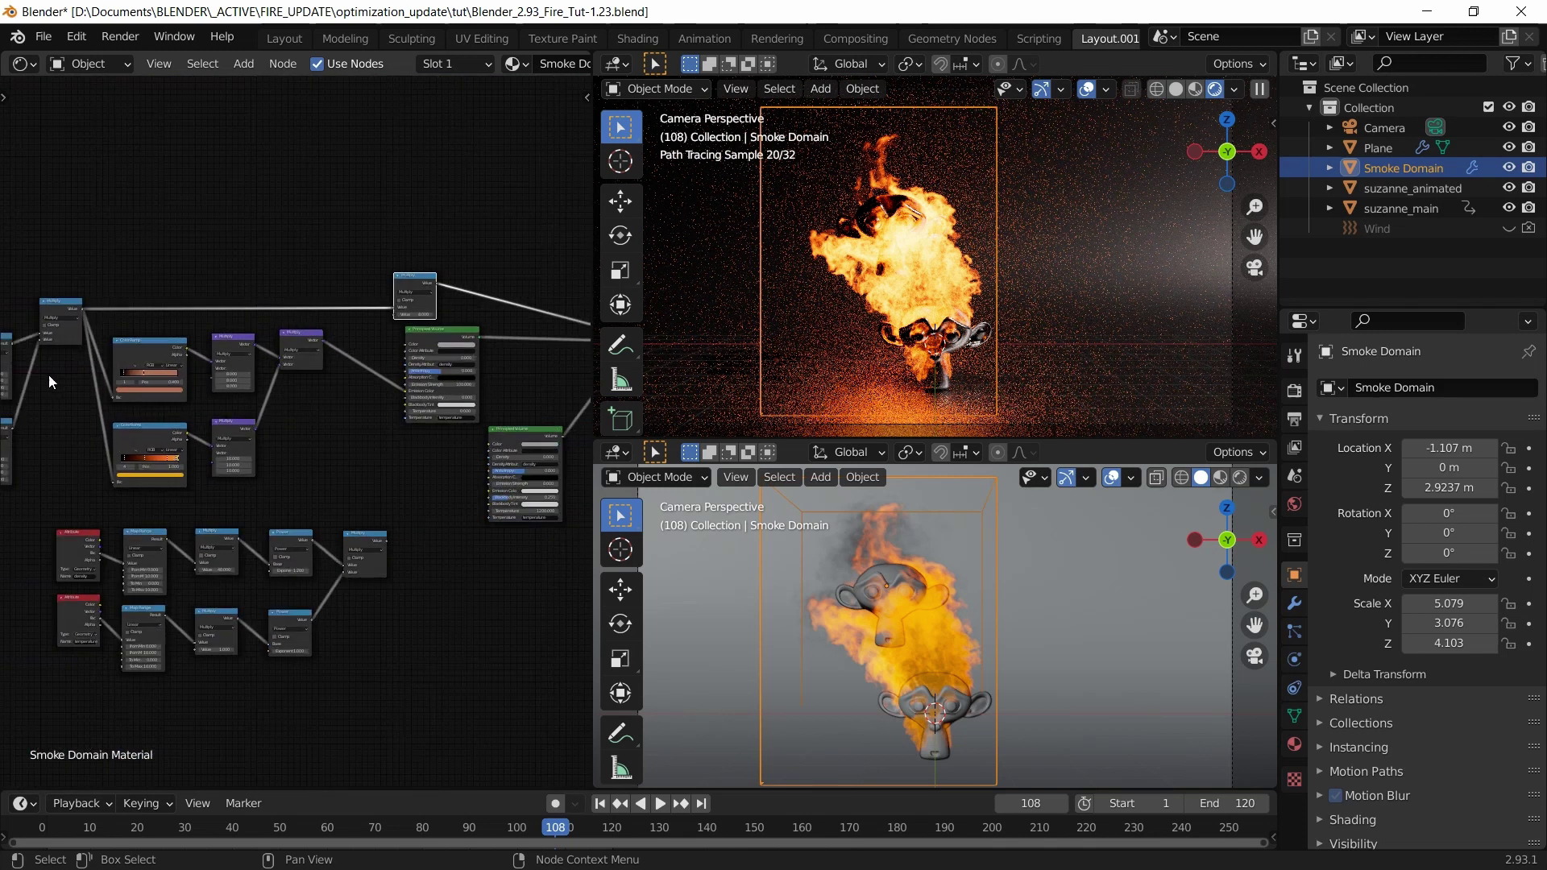
{"action": "middle_click_drag", "start_coordinate": [48, 374], "coordinate": [216, 365]}
{"action": "scroll", "coordinate": [511, 419], "scroll_direction": "up", "scroll_amount": 5}
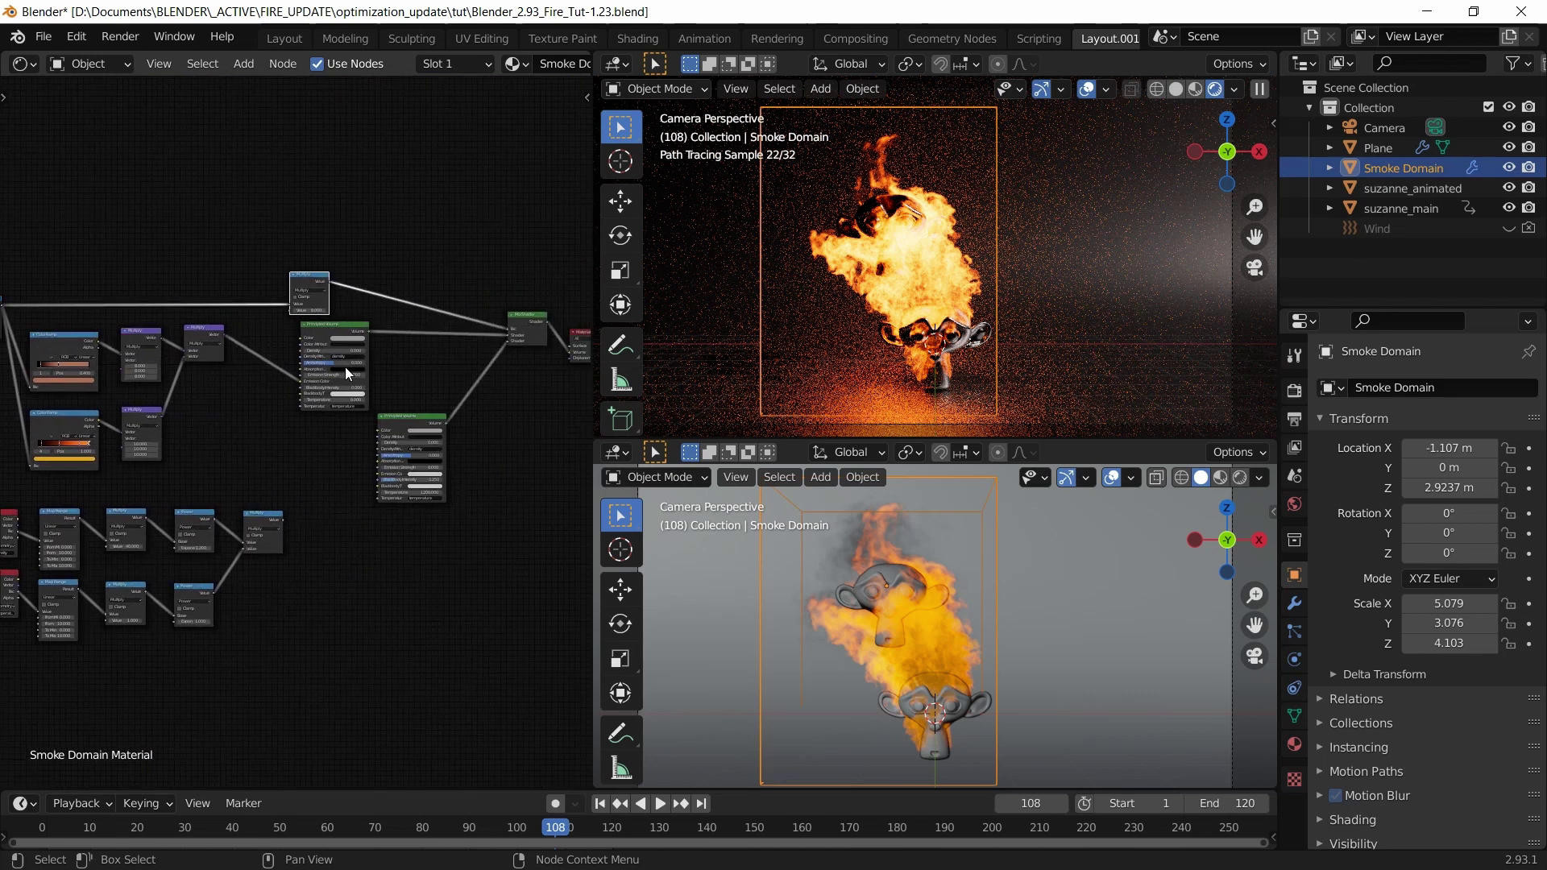
{"action": "scroll", "coordinate": [359, 301], "scroll_direction": "up", "scroll_amount": 1}
{"action": "middle_click_drag", "start_coordinate": [359, 332], "coordinate": [359, 302]}
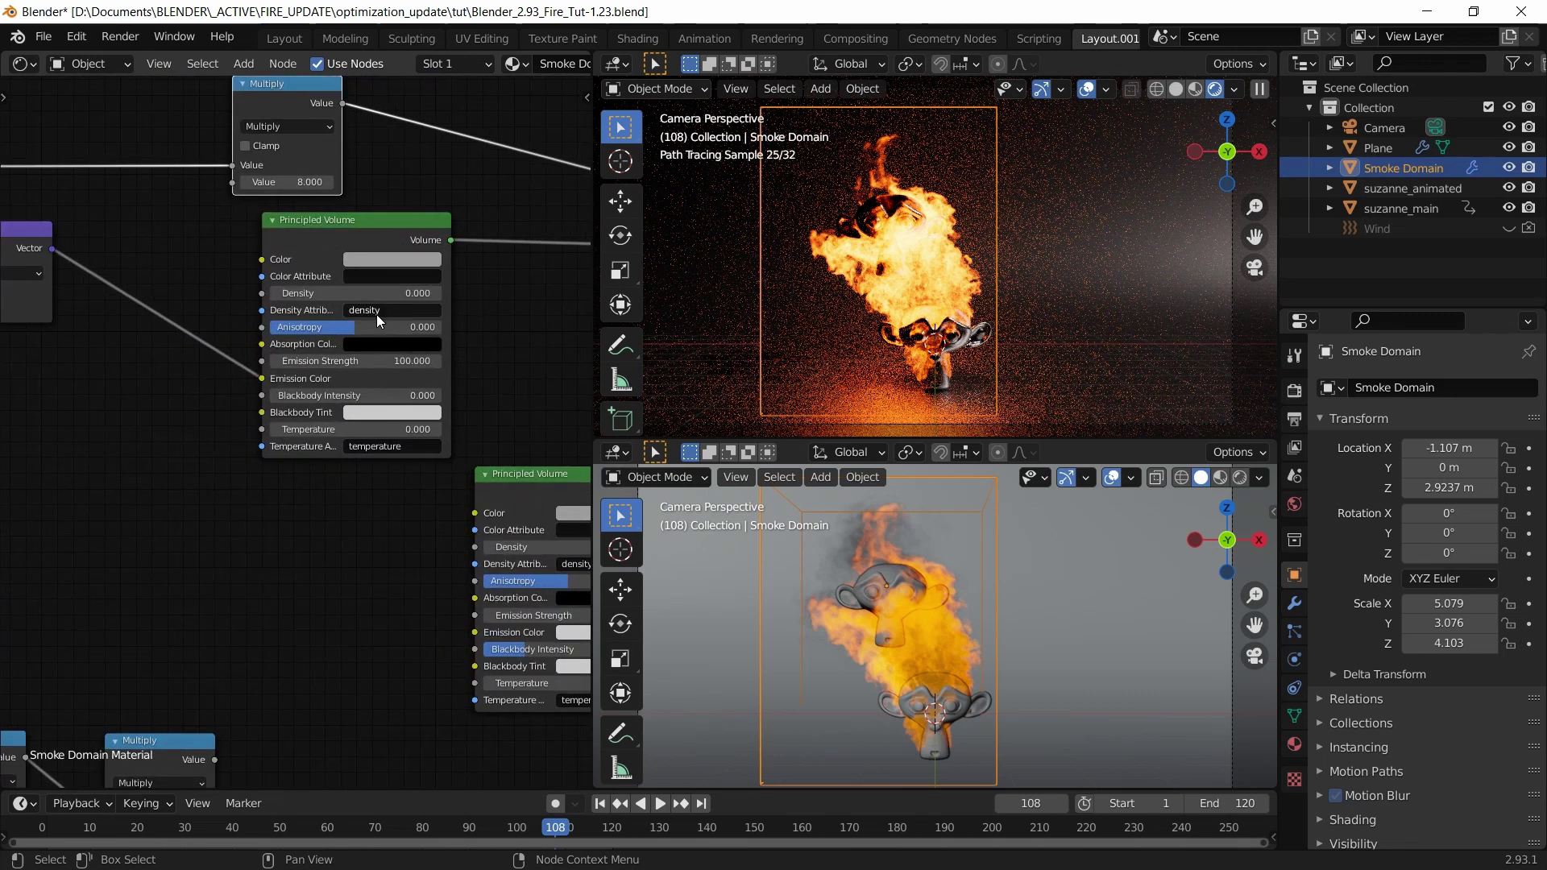
Step: Set the Principled Volume Density to 10, then try 100
{"action": "left_click", "coordinate": [354, 294]}
{"action": "type", "text": "0.0"}
{"action": "key", "text": "Return"}
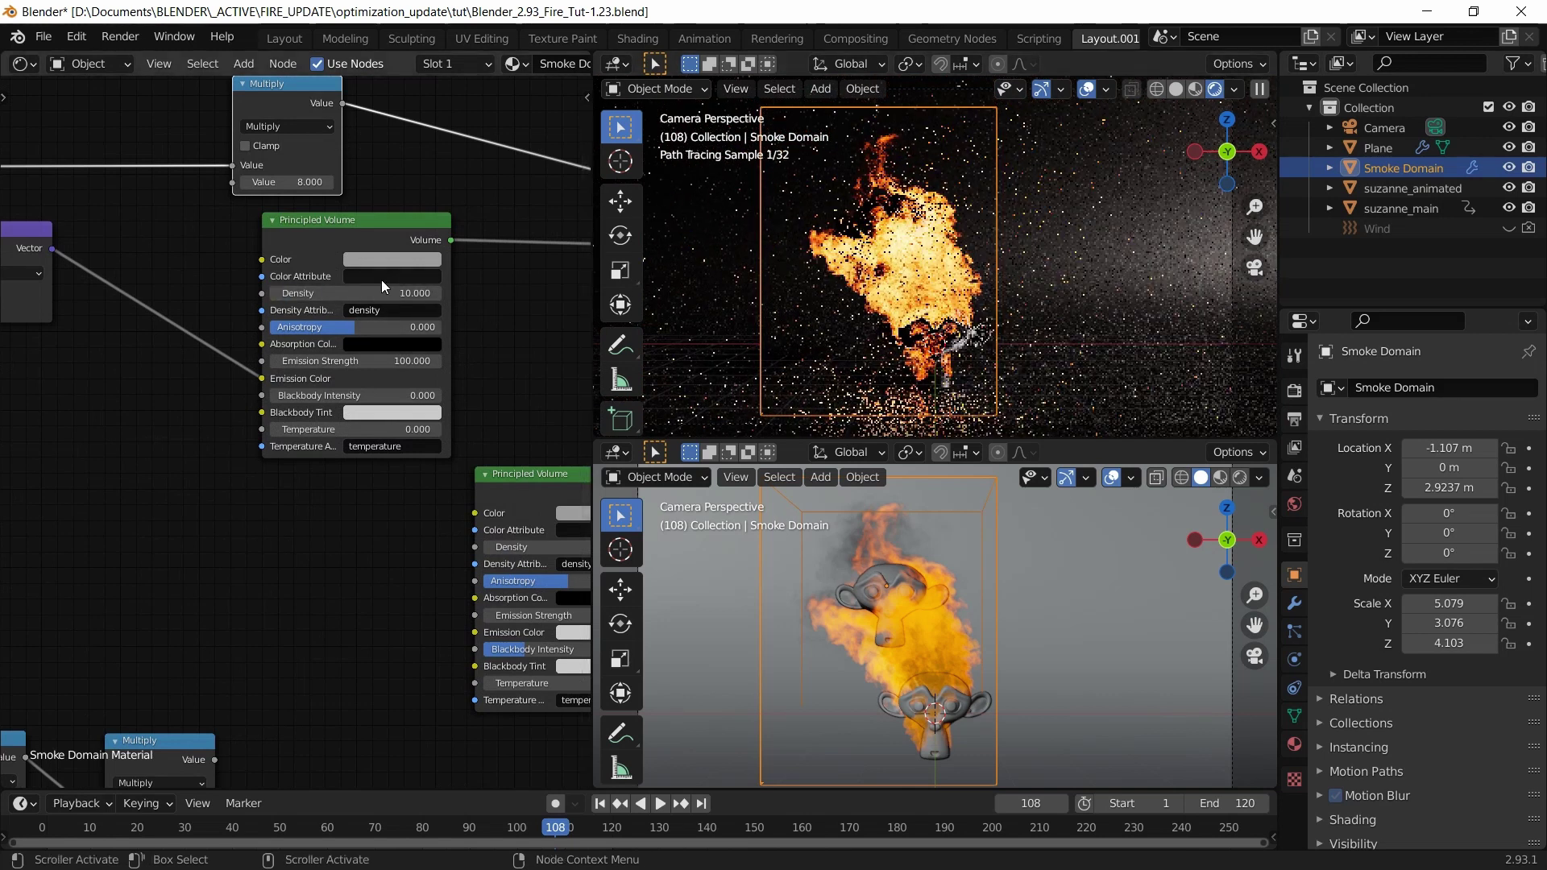
{"action": "left_click", "coordinate": [402, 295]}
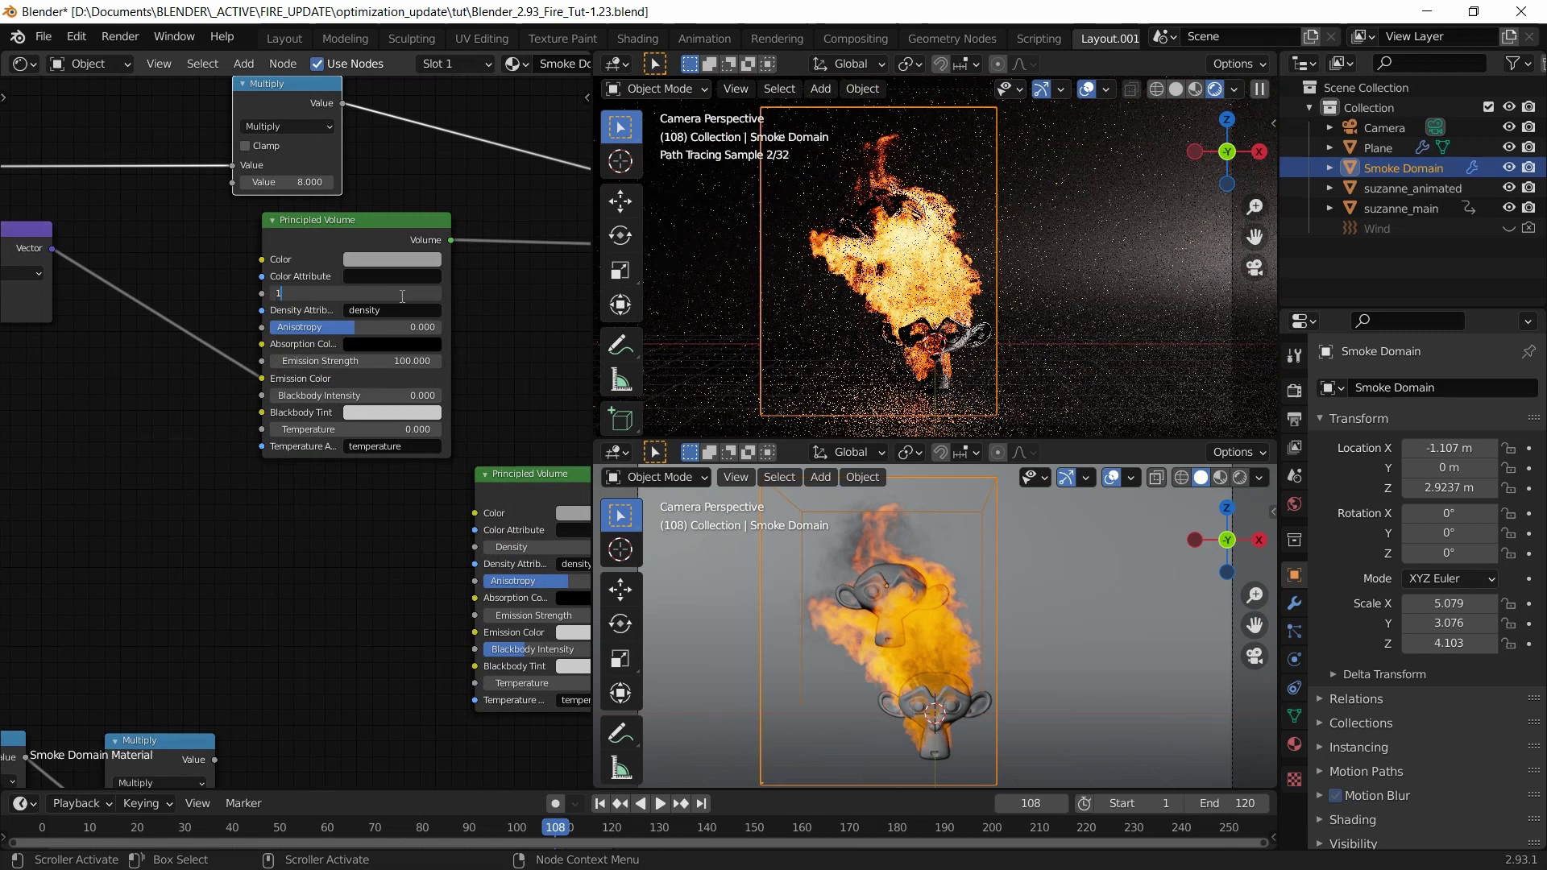
{"action": "type", "text": "100"}
{"action": "key", "text": "Return"}
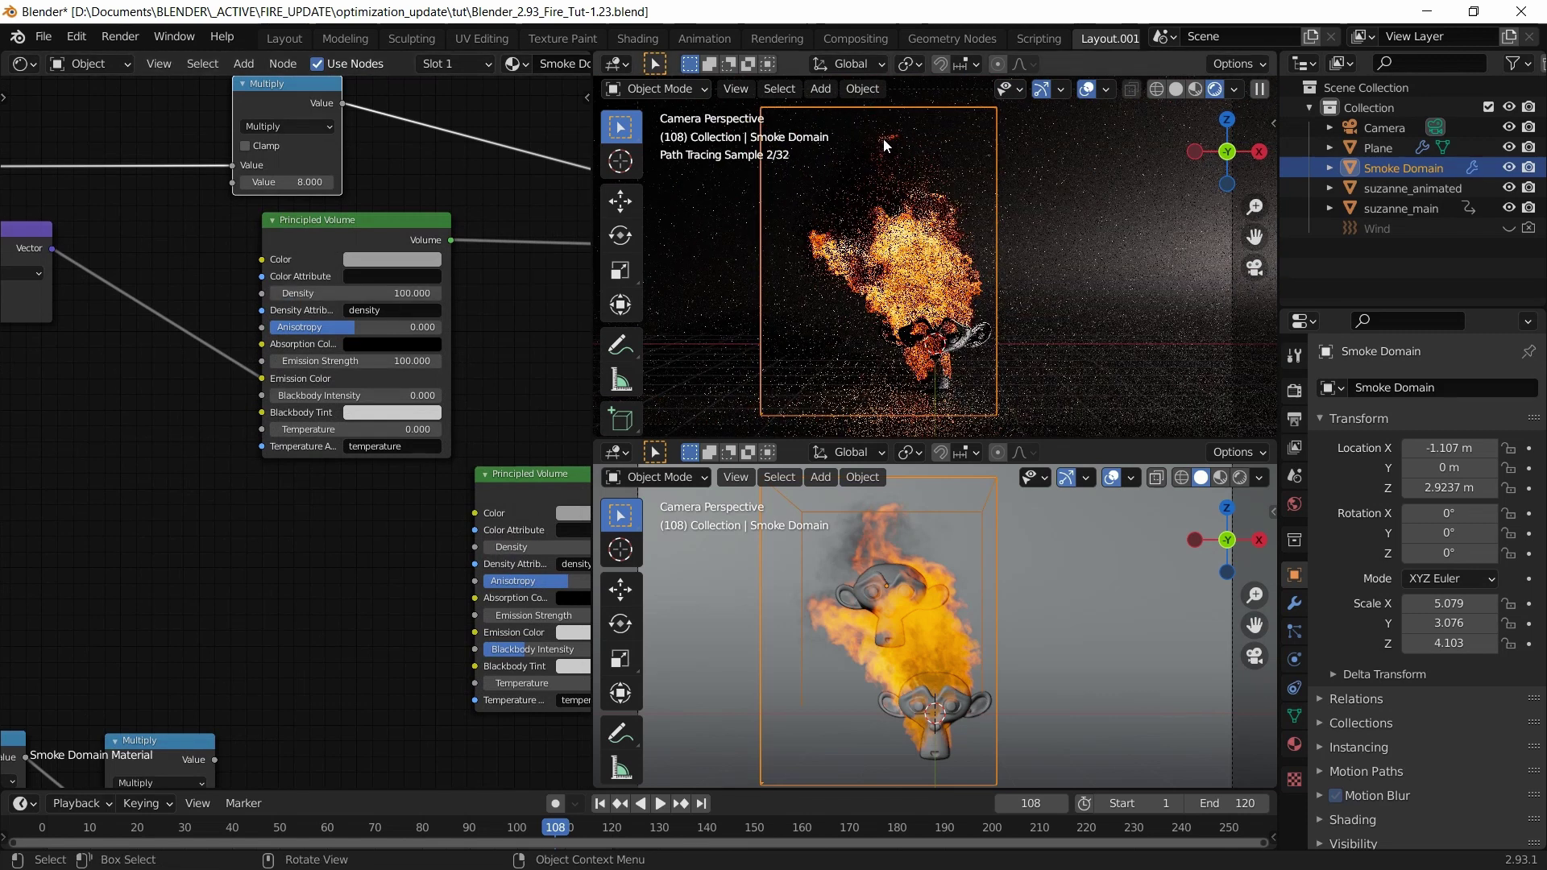
Step: Frame the fire in the rendered camera view and return the Density to 10
{"action": "scroll", "coordinate": [882, 139], "scroll_direction": "up", "scroll_amount": 2}
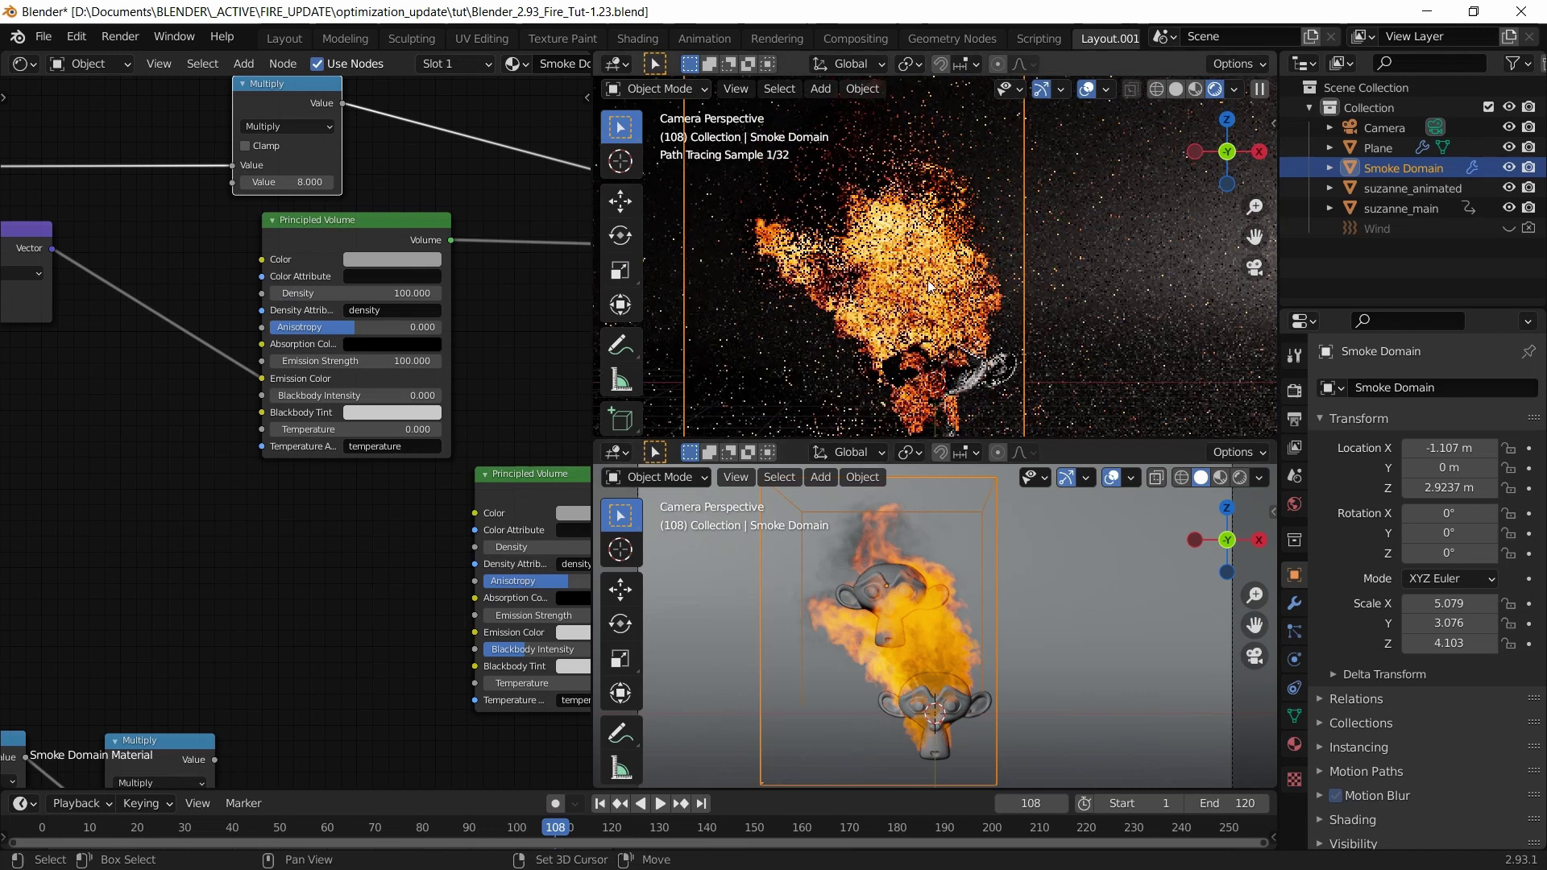
{"action": "middle_click_drag", "start_coordinate": [973, 375], "coordinate": [1019, 432], "text": "shift"}
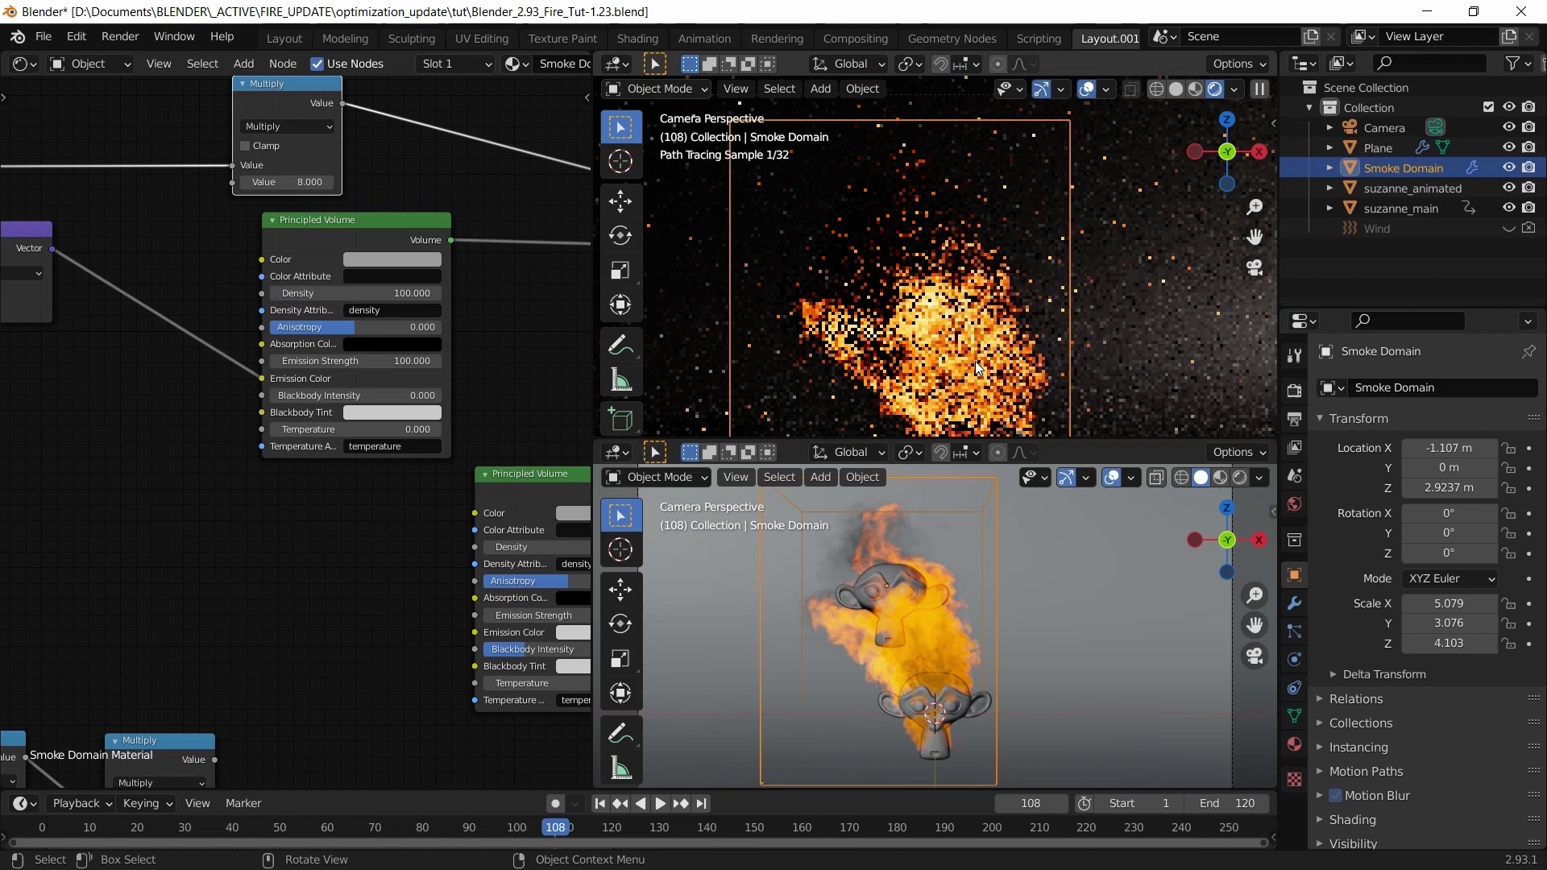
{"action": "scroll", "coordinate": [859, 520], "scroll_direction": "up", "scroll_amount": 2}
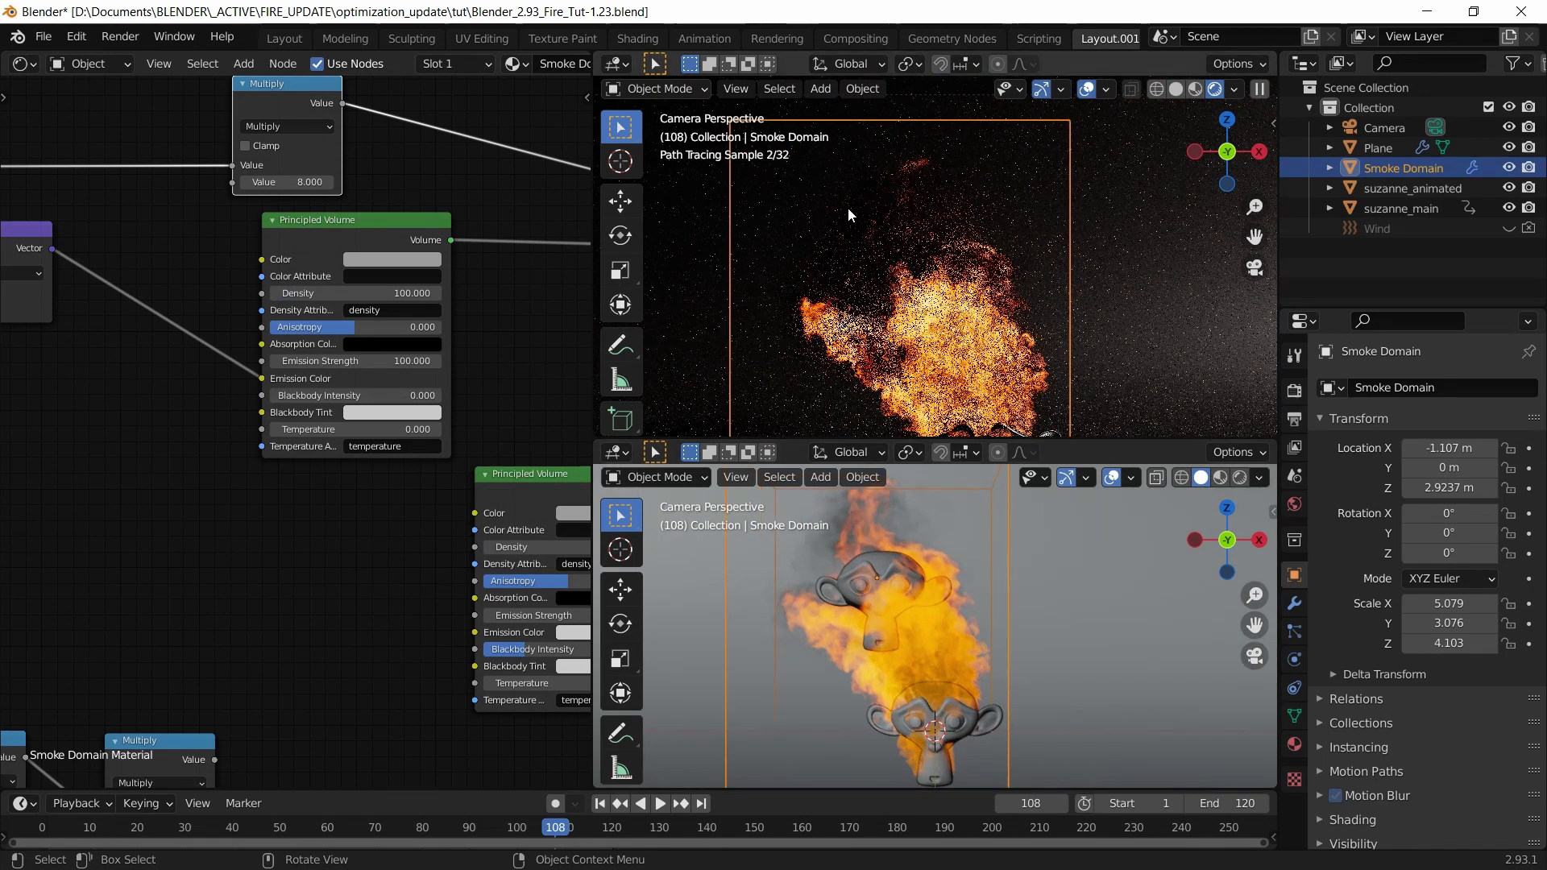
{"action": "left_click", "coordinate": [386, 276]}
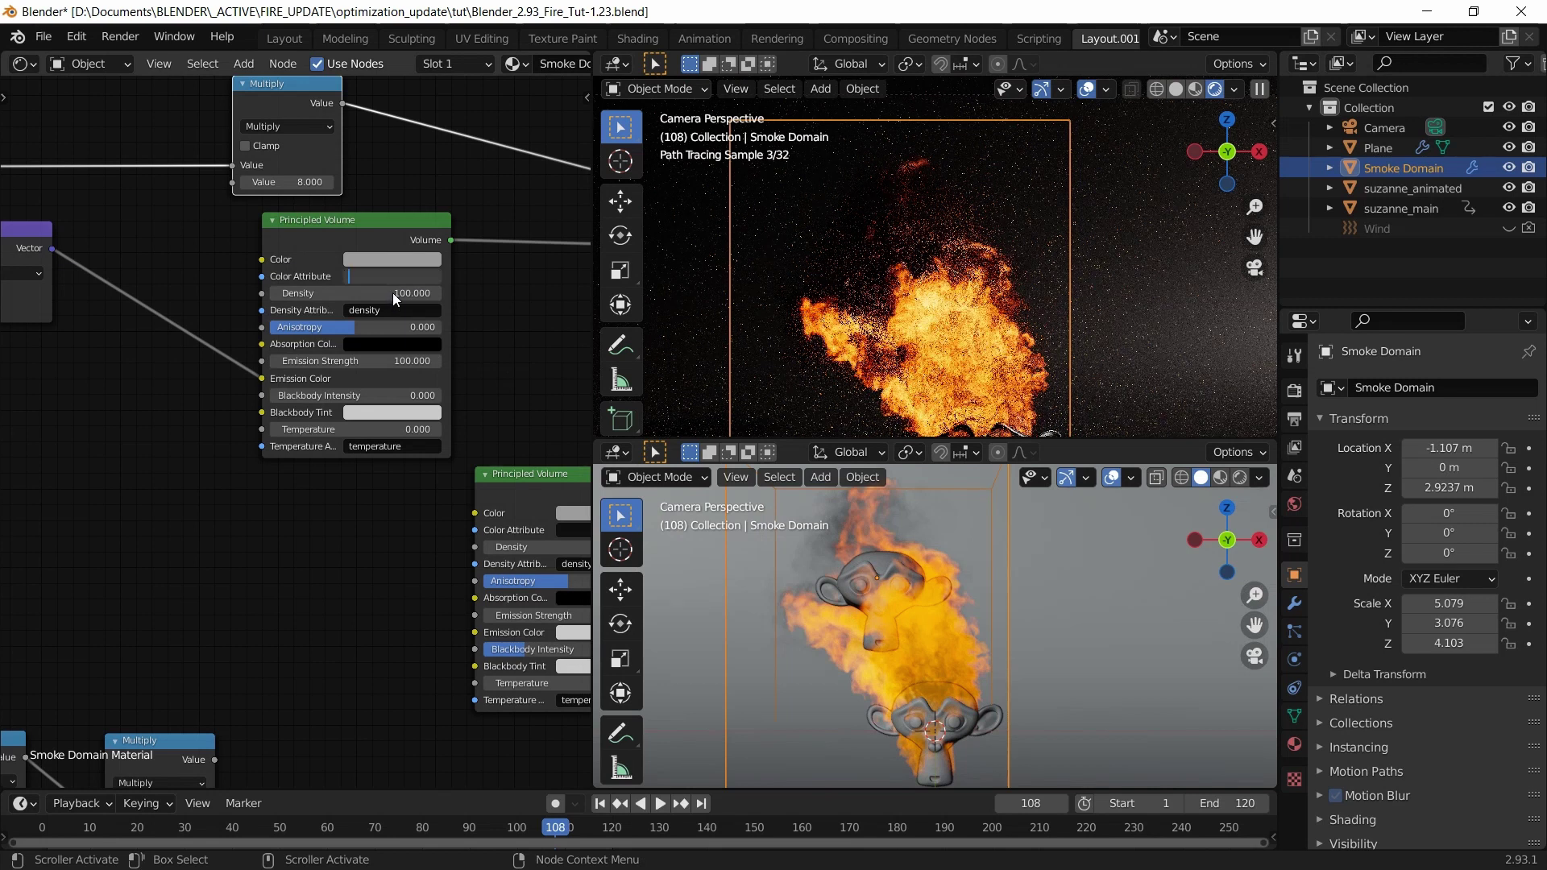
{"action": "left_click", "coordinate": [393, 293]}
{"action": "type", "text": "10"}
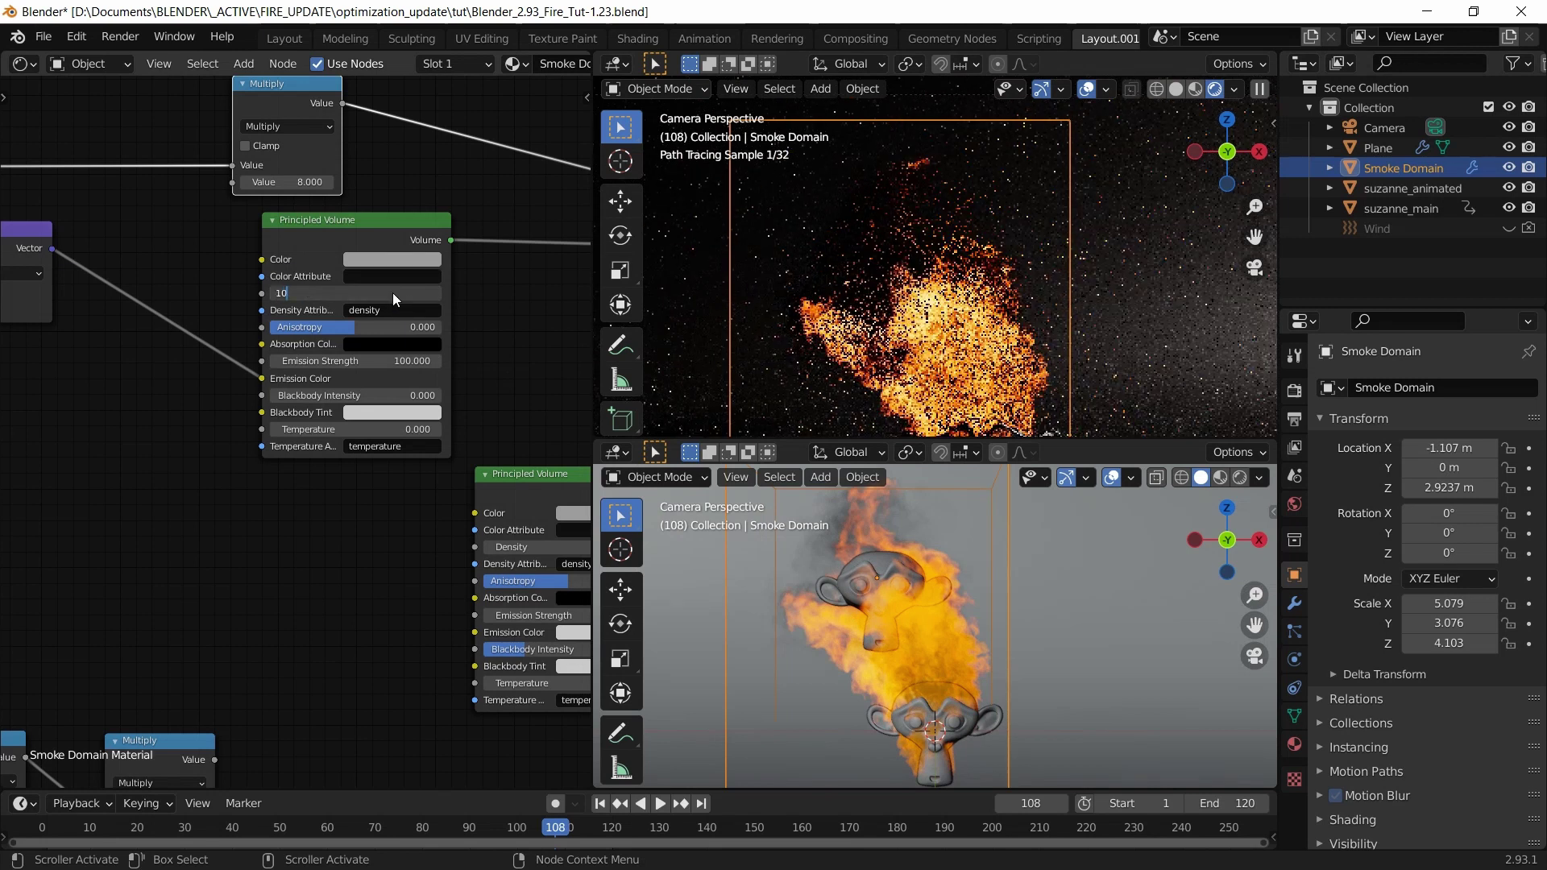
{"action": "key", "text": "Return"}
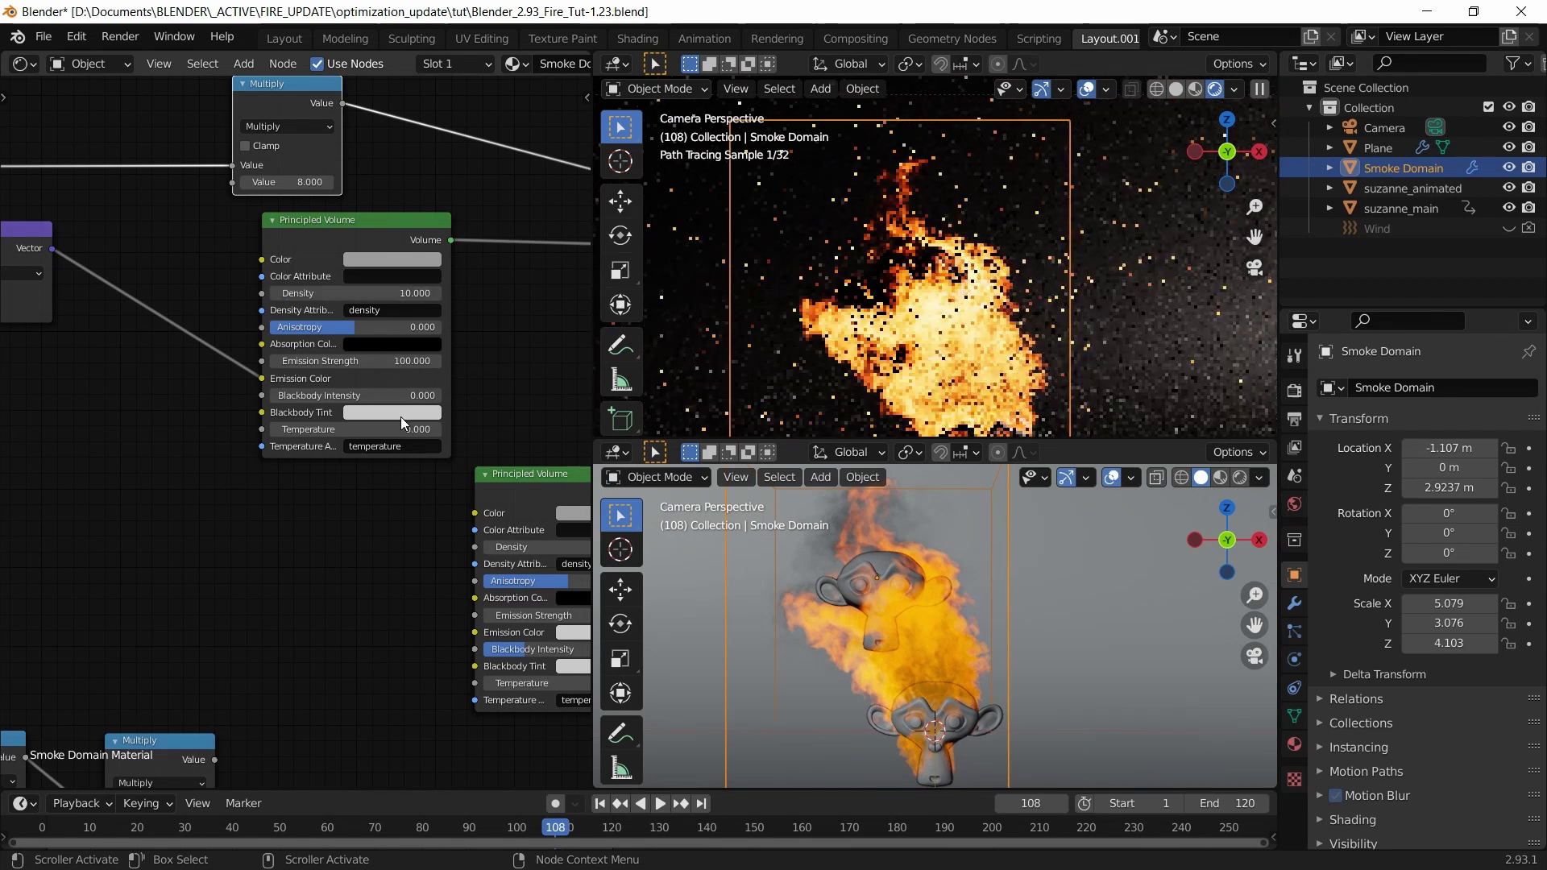
{"action": "scroll", "coordinate": [410, 362], "scroll_direction": "down", "scroll_amount": 4}
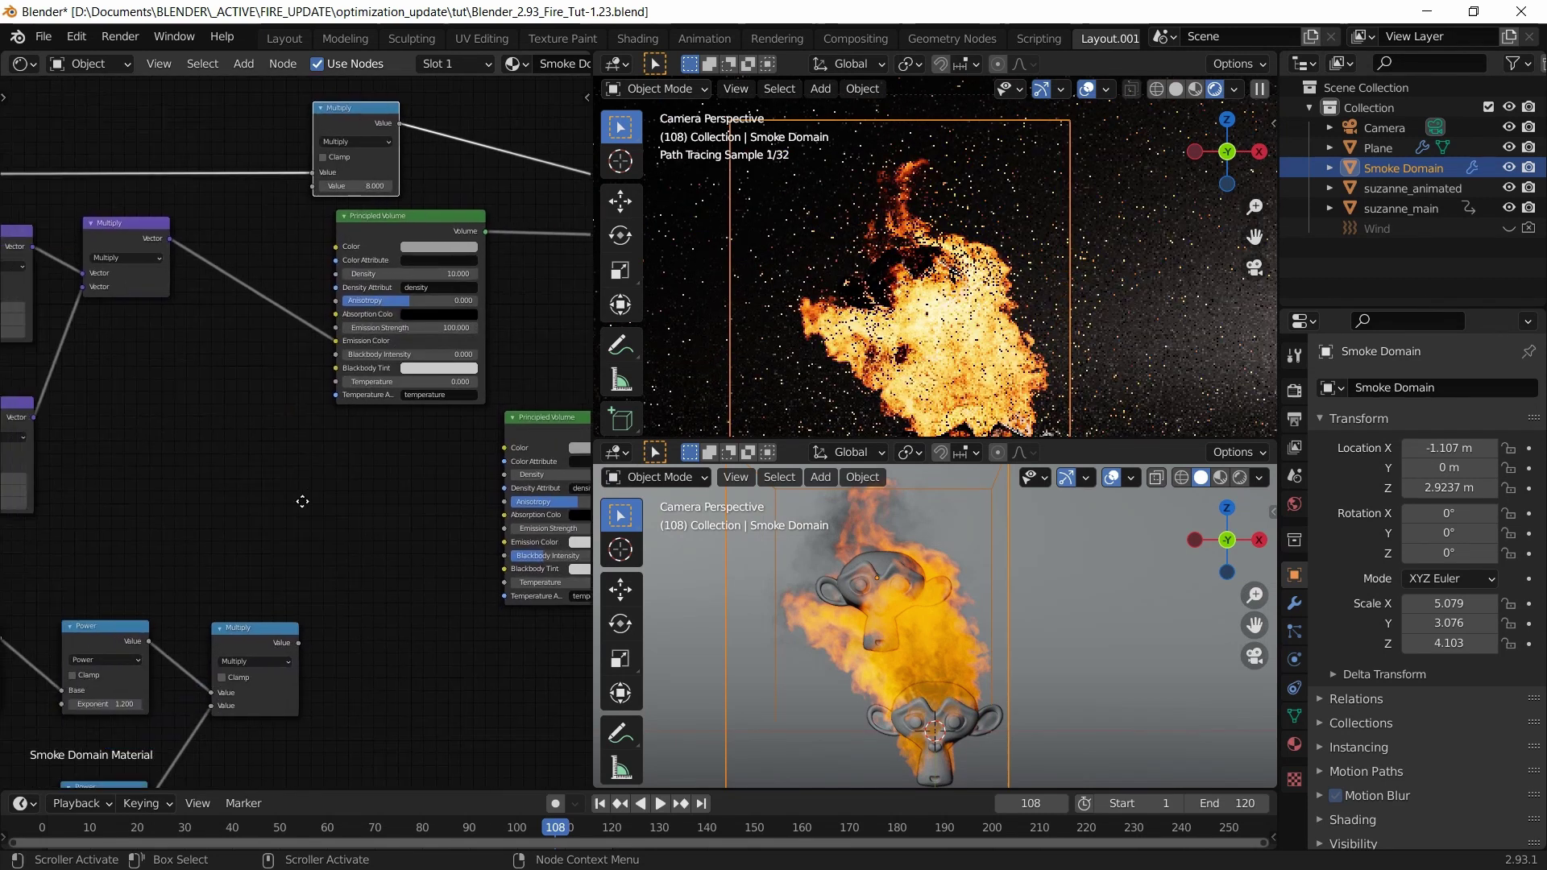
{"action": "scroll", "coordinate": [312, 488], "scroll_direction": "down", "scroll_amount": 2}
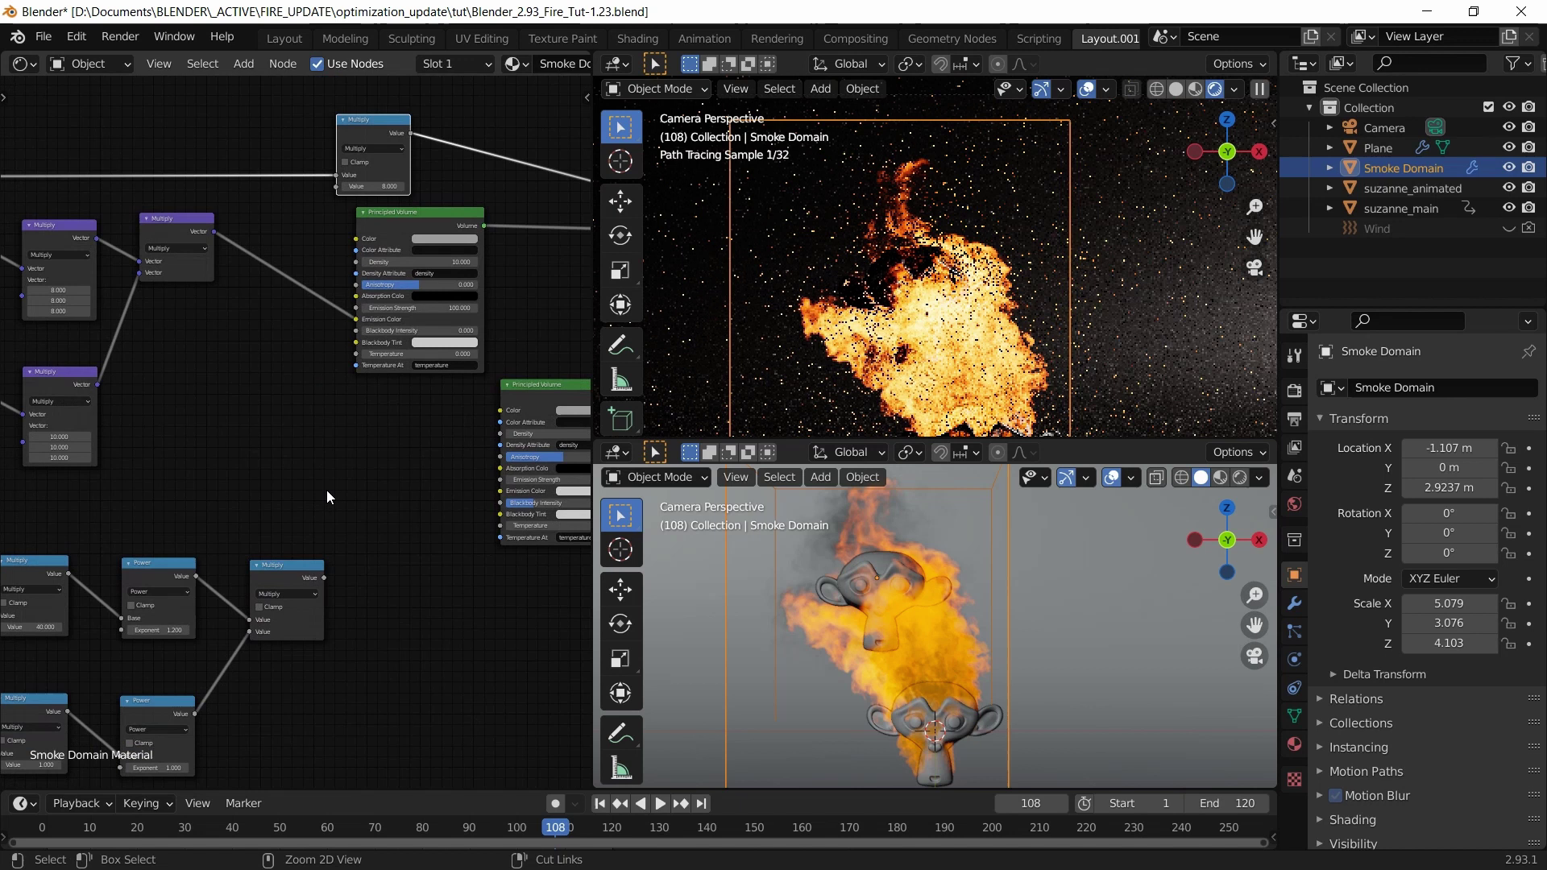
Step: Save the file, show the World shader nodes, and box-select the colour adjustment nodes
{"action": "key", "text": "ctrl+s"}
{"action": "left_click", "coordinate": [79, 63]}
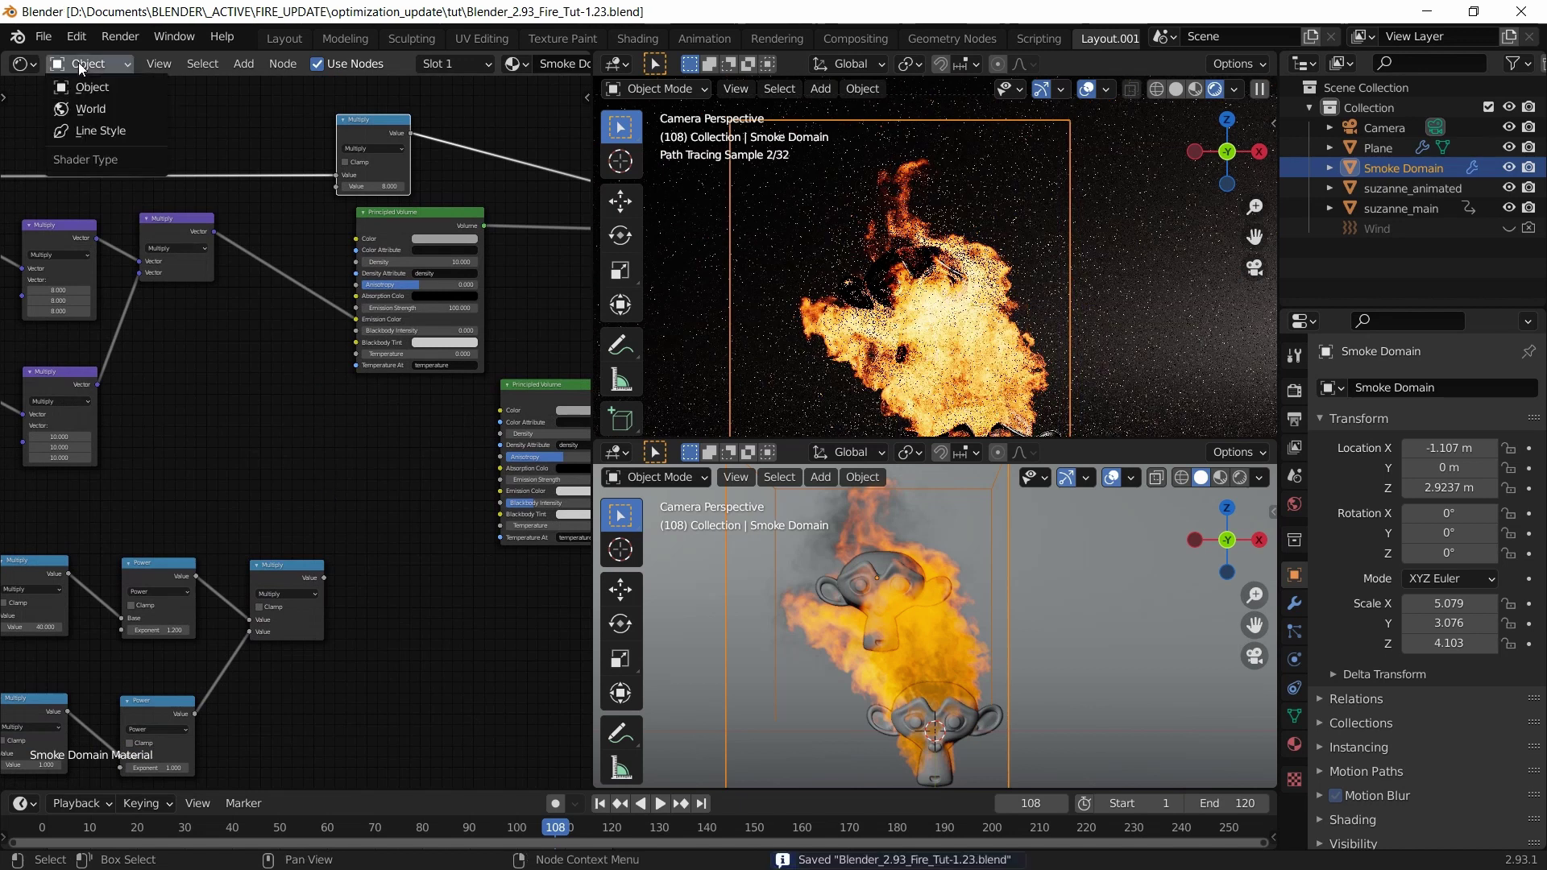
{"action": "left_click", "coordinate": [87, 103]}
{"action": "key", "text": "Home"}
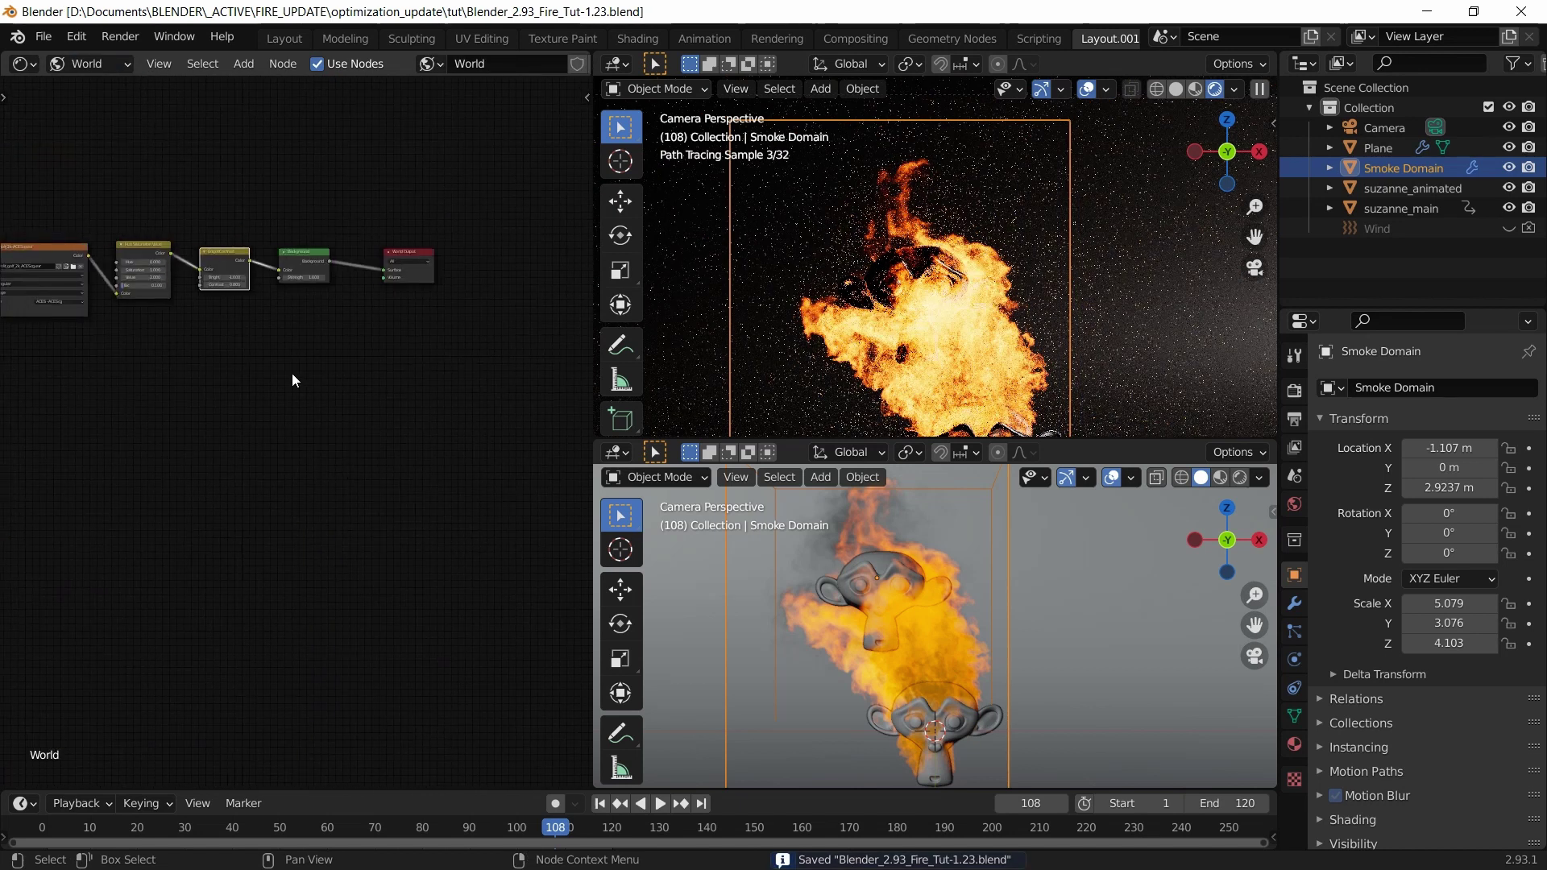
{"action": "key", "text": "b"}
{"action": "left_click_drag", "start_coordinate": [171, 258], "coordinate": [190, 276]}
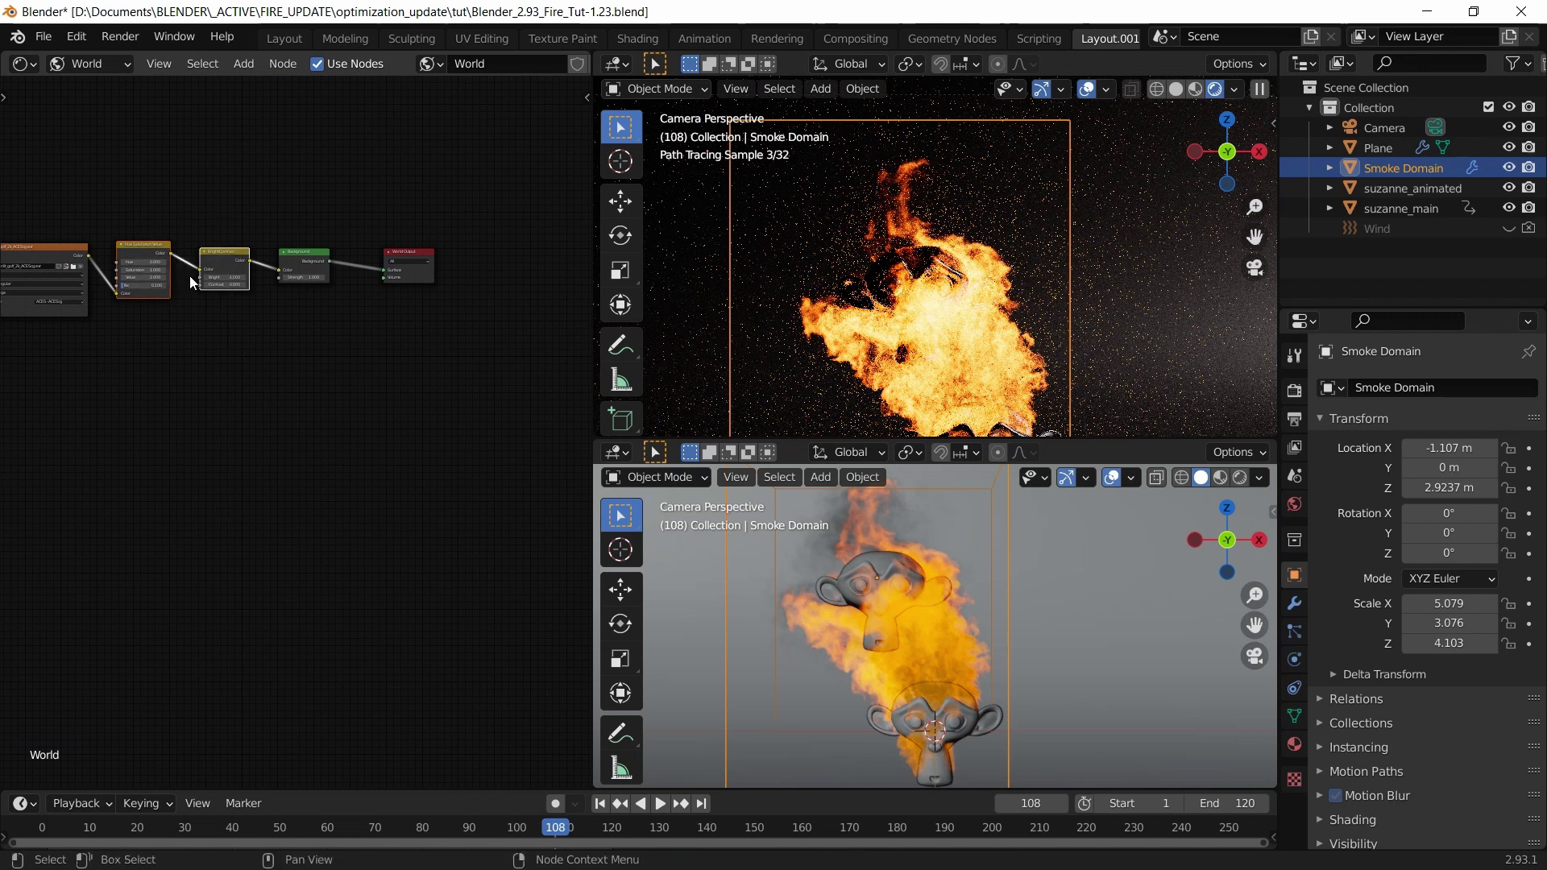
Step: Mute the world's colour adjustment nodes and return to the smoke domain's Object material nodes
{"action": "key", "text": "m"}
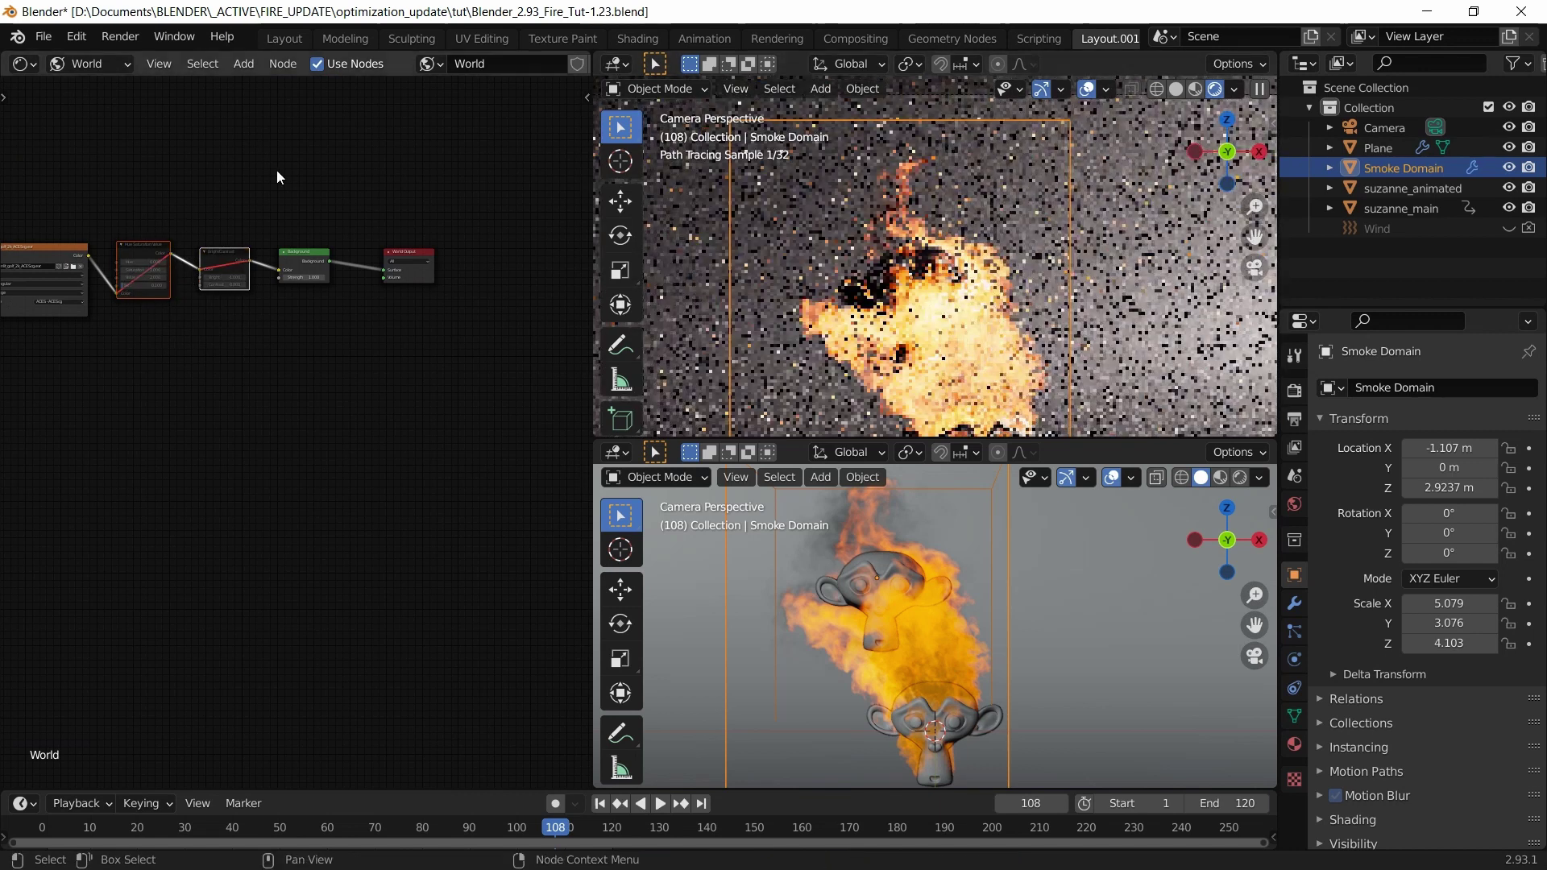
{"action": "left_click", "coordinate": [90, 64]}
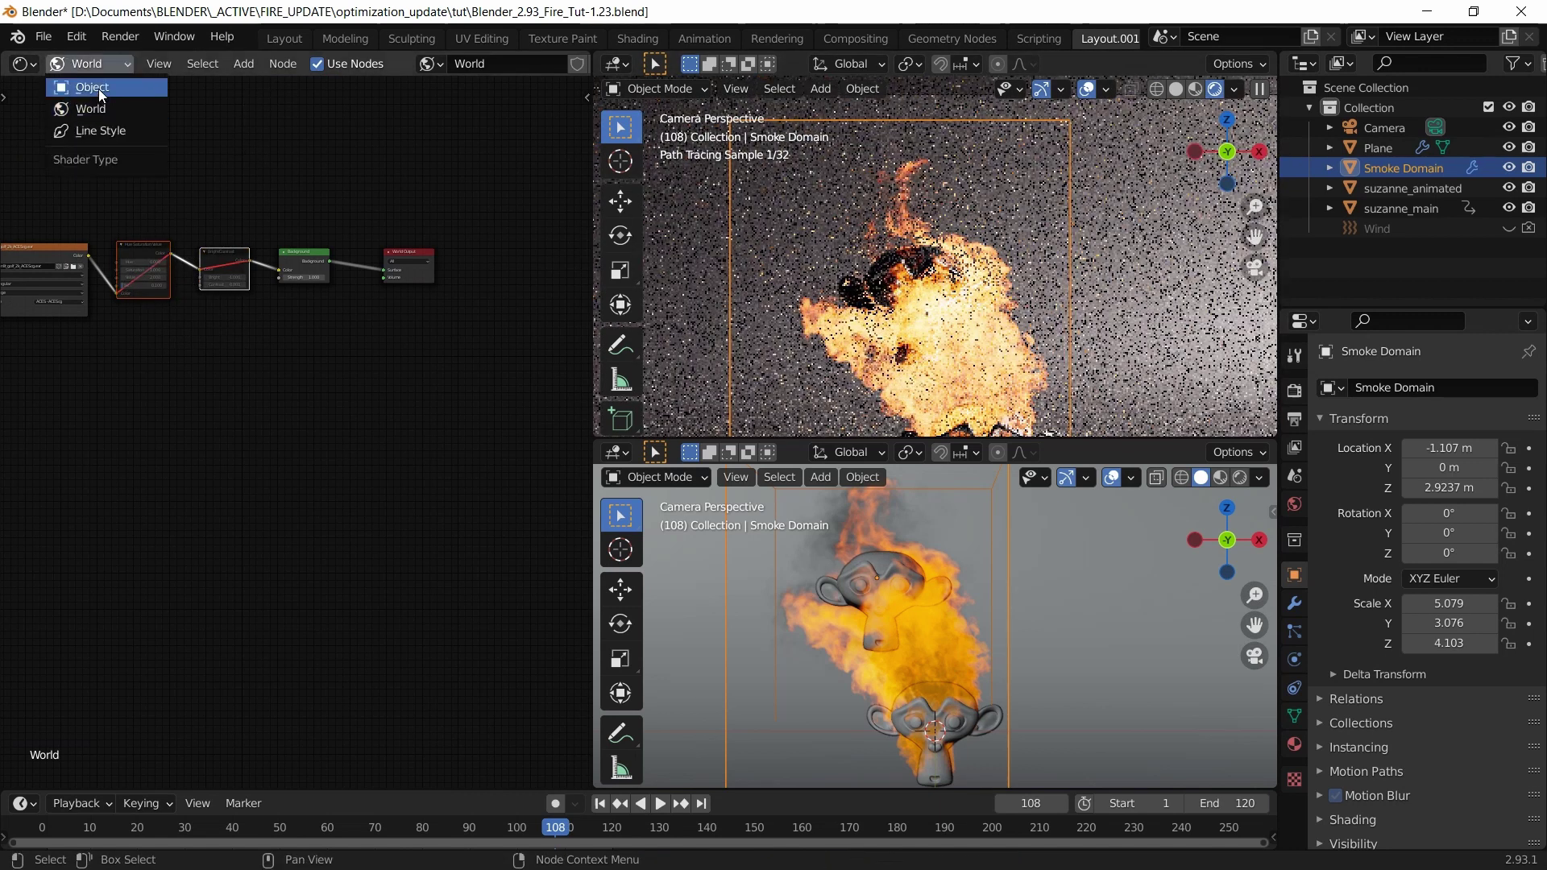
{"action": "left_click", "coordinate": [98, 89]}
{"action": "middle_click_drag", "start_coordinate": [262, 445], "coordinate": [154, 353]}
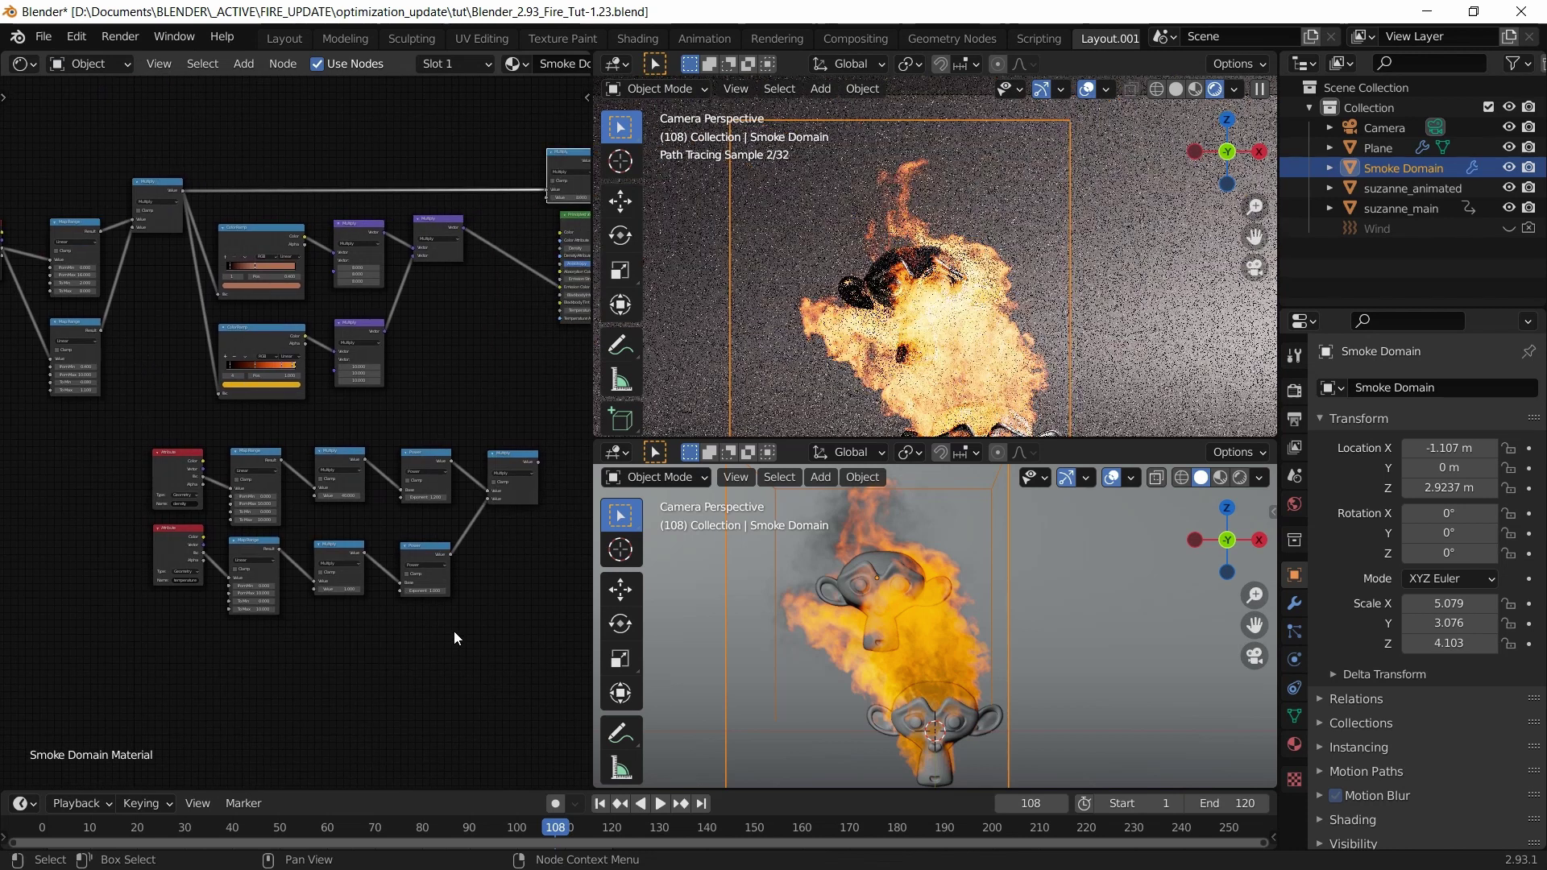
{"action": "scroll", "coordinate": [510, 640], "scroll_direction": "up", "scroll_amount": 2}
{"action": "middle_click_drag", "start_coordinate": [509, 640], "coordinate": [292, 588]}
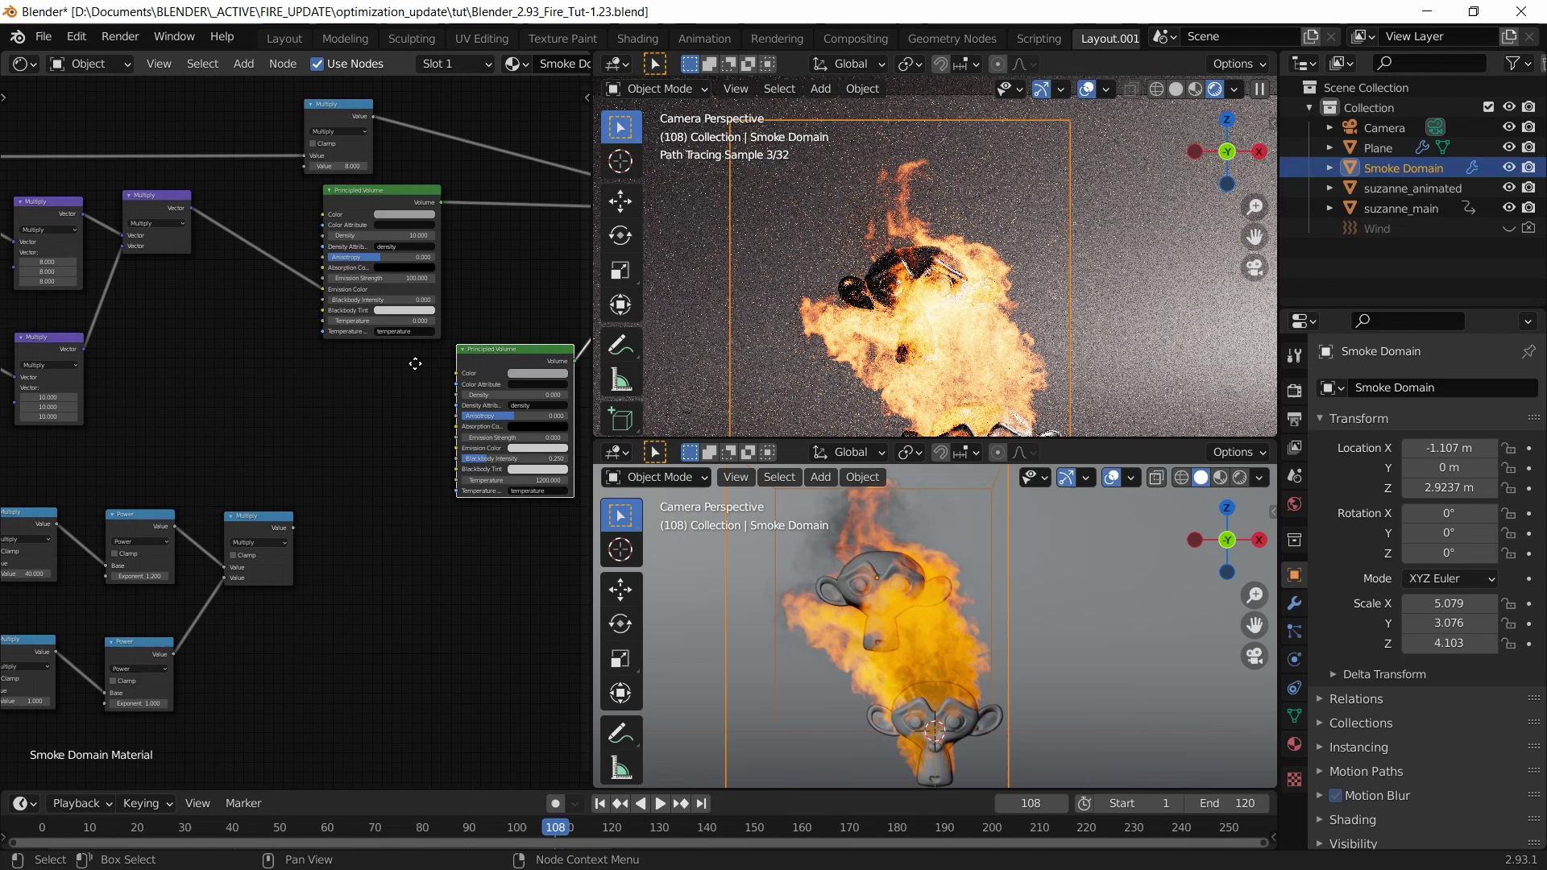
{"action": "left_click_drag", "start_coordinate": [493, 340], "coordinate": [367, 363]}
{"action": "scroll", "coordinate": [311, 445], "scroll_direction": "up", "scroll_amount": 3}
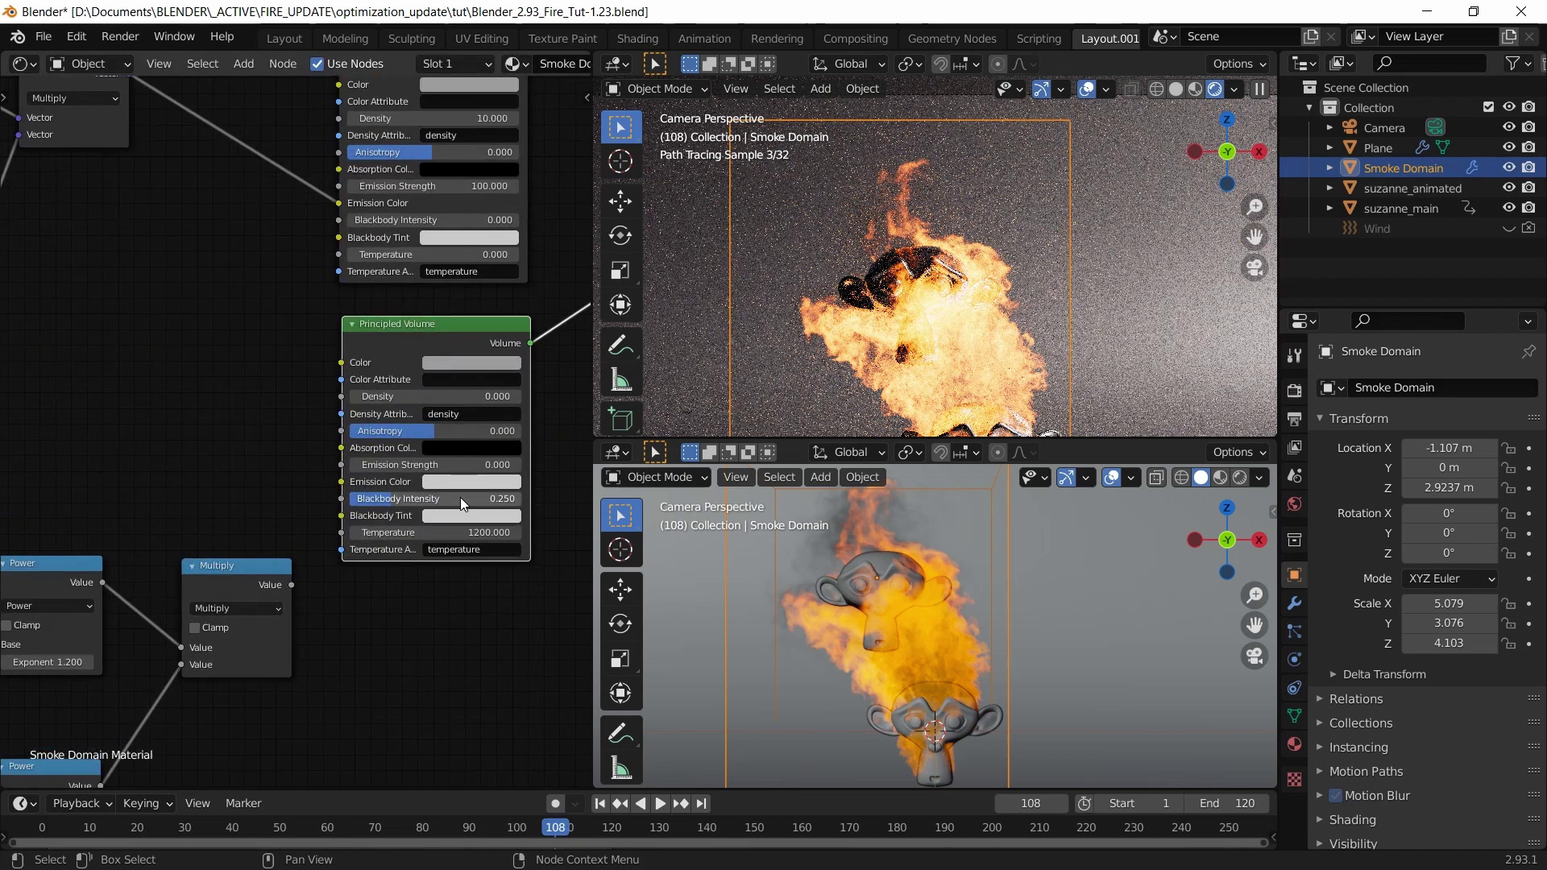
Step: Set Blackbody Intensity to 10, keep Temperature at 1200, then enter 0.25
{"action": "double_click", "coordinate": [397, 499]}
{"action": "type", "text": "10"}
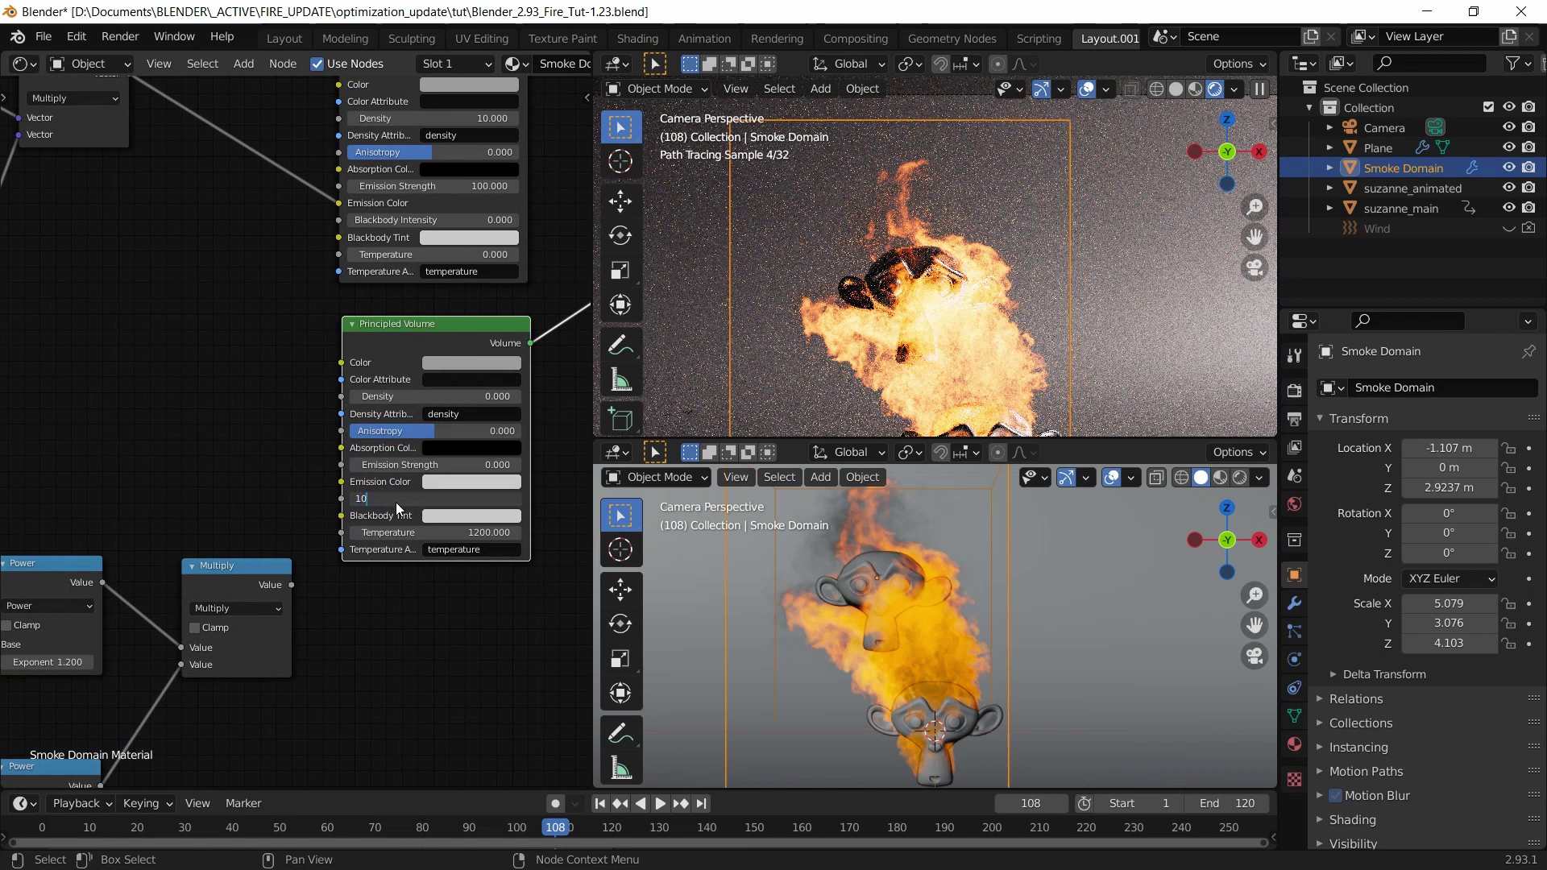
{"action": "key", "text": "Return"}
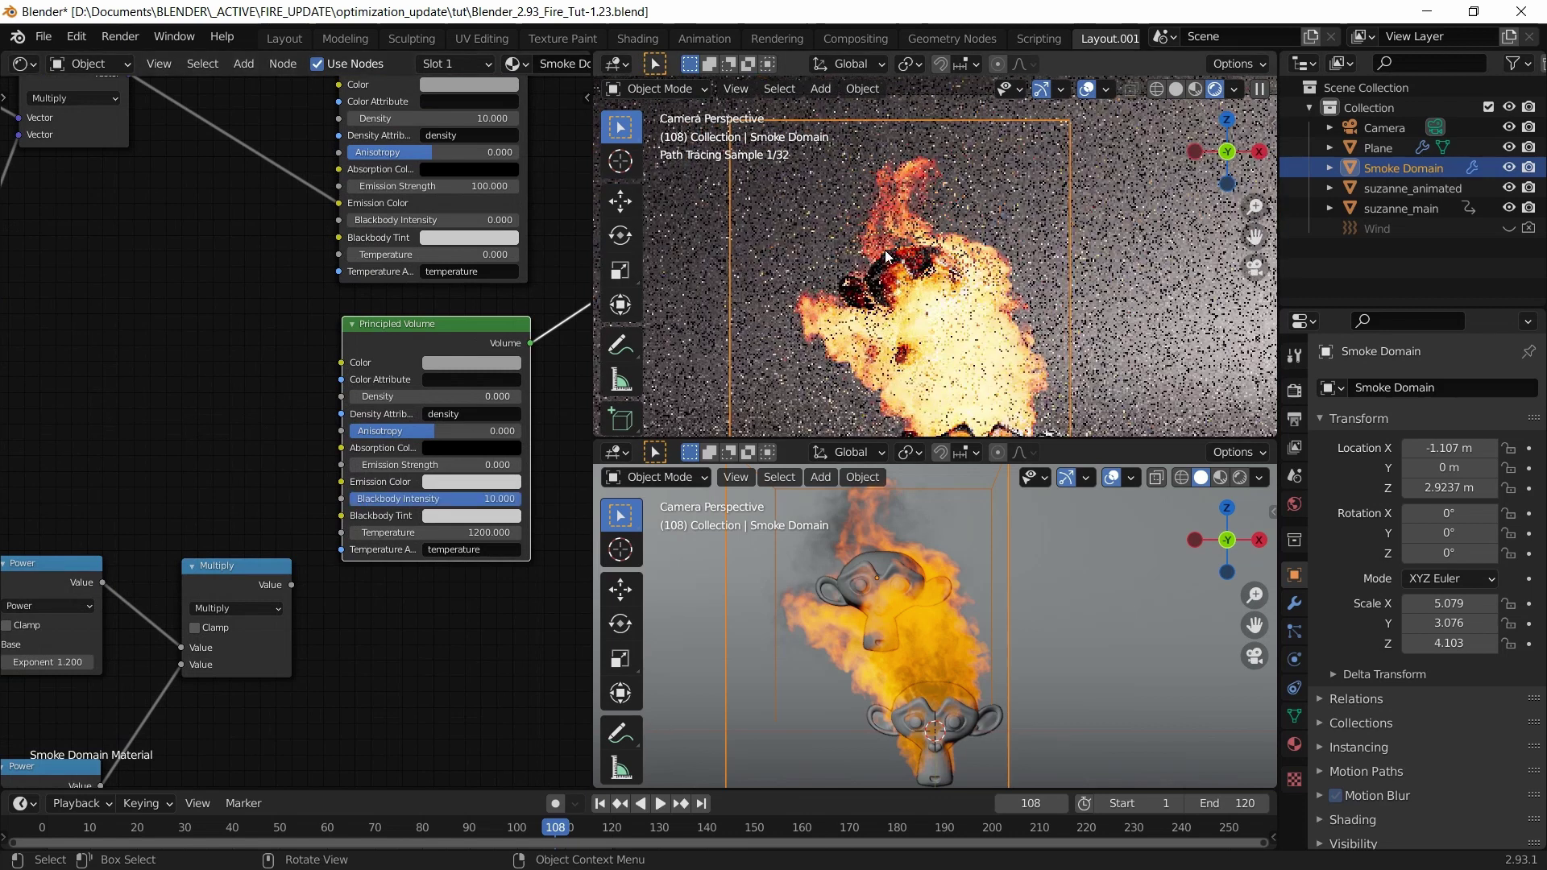
{"action": "double_click", "coordinate": [451, 533]}
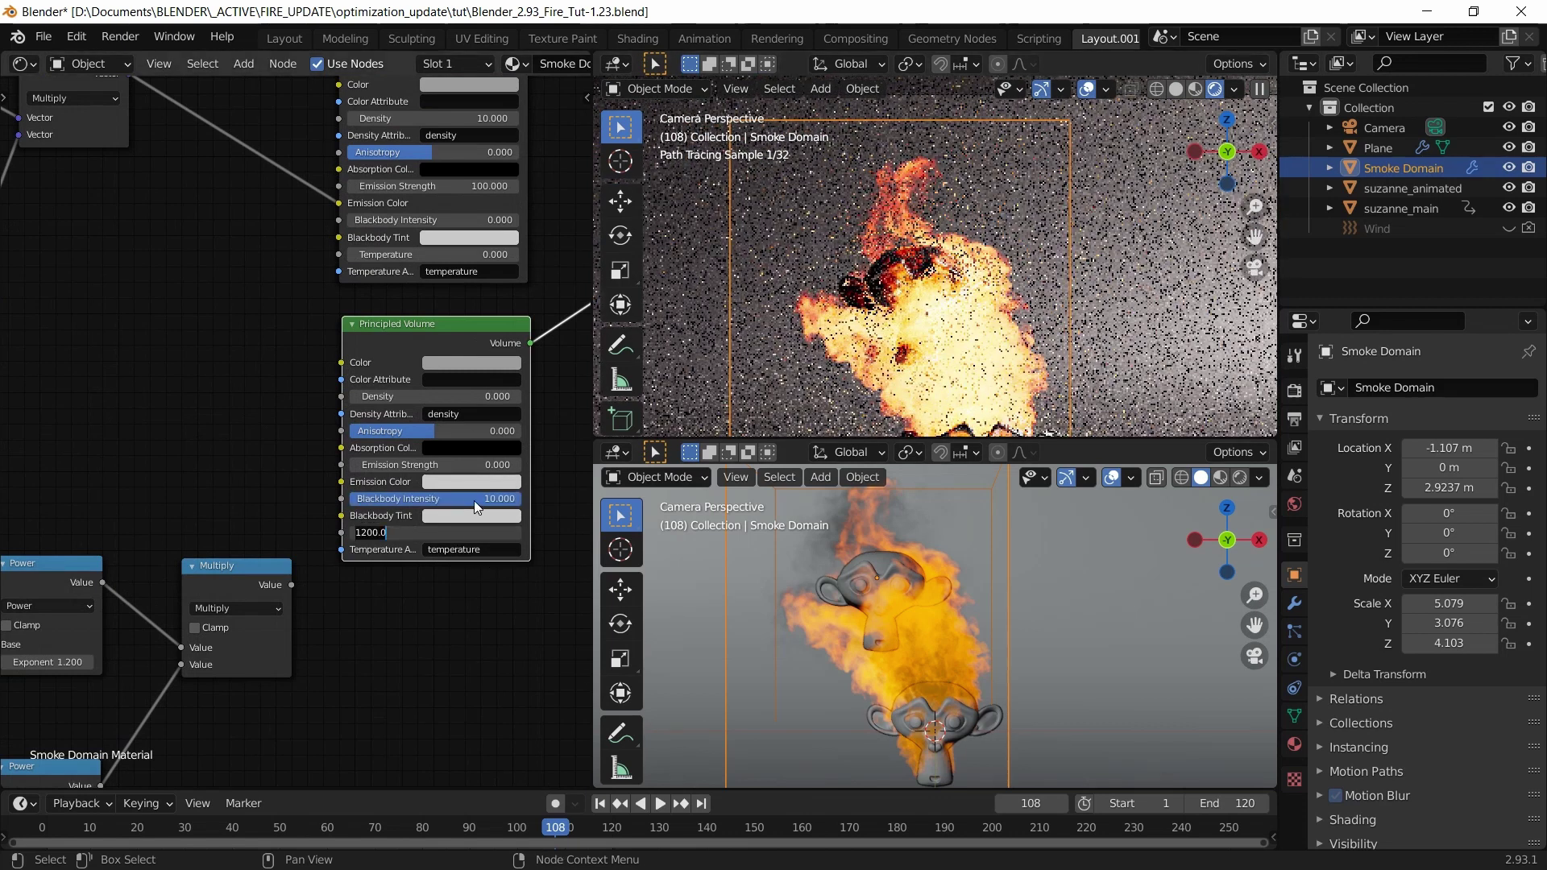
{"action": "key", "text": "Return"}
{"action": "double_click", "coordinate": [473, 500]}
{"action": "type", "text": "0"}
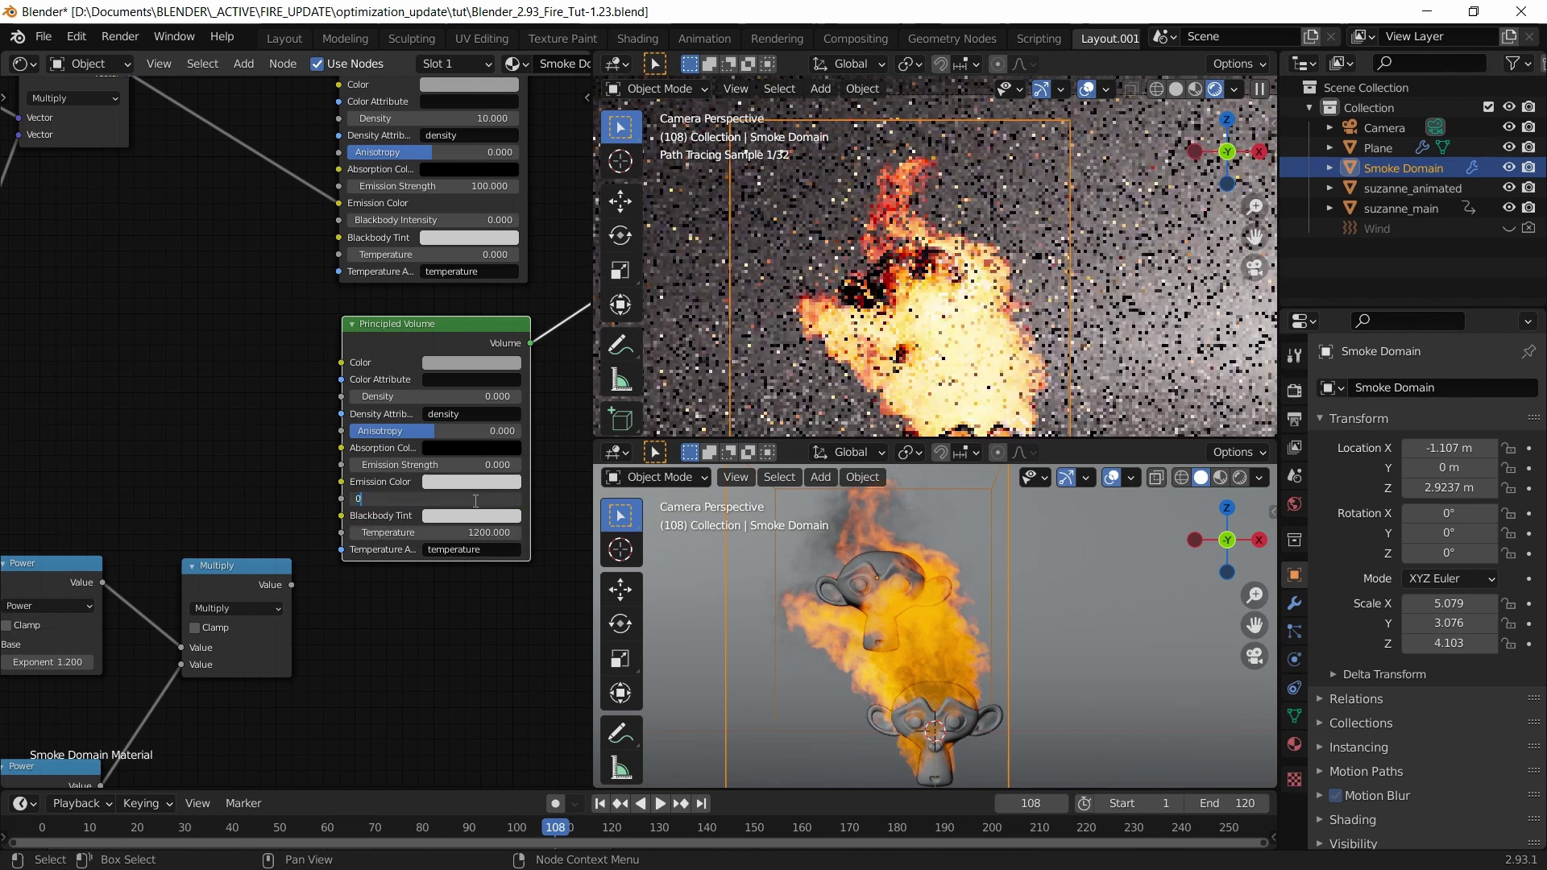
{"action": "type", "text": ".25"}
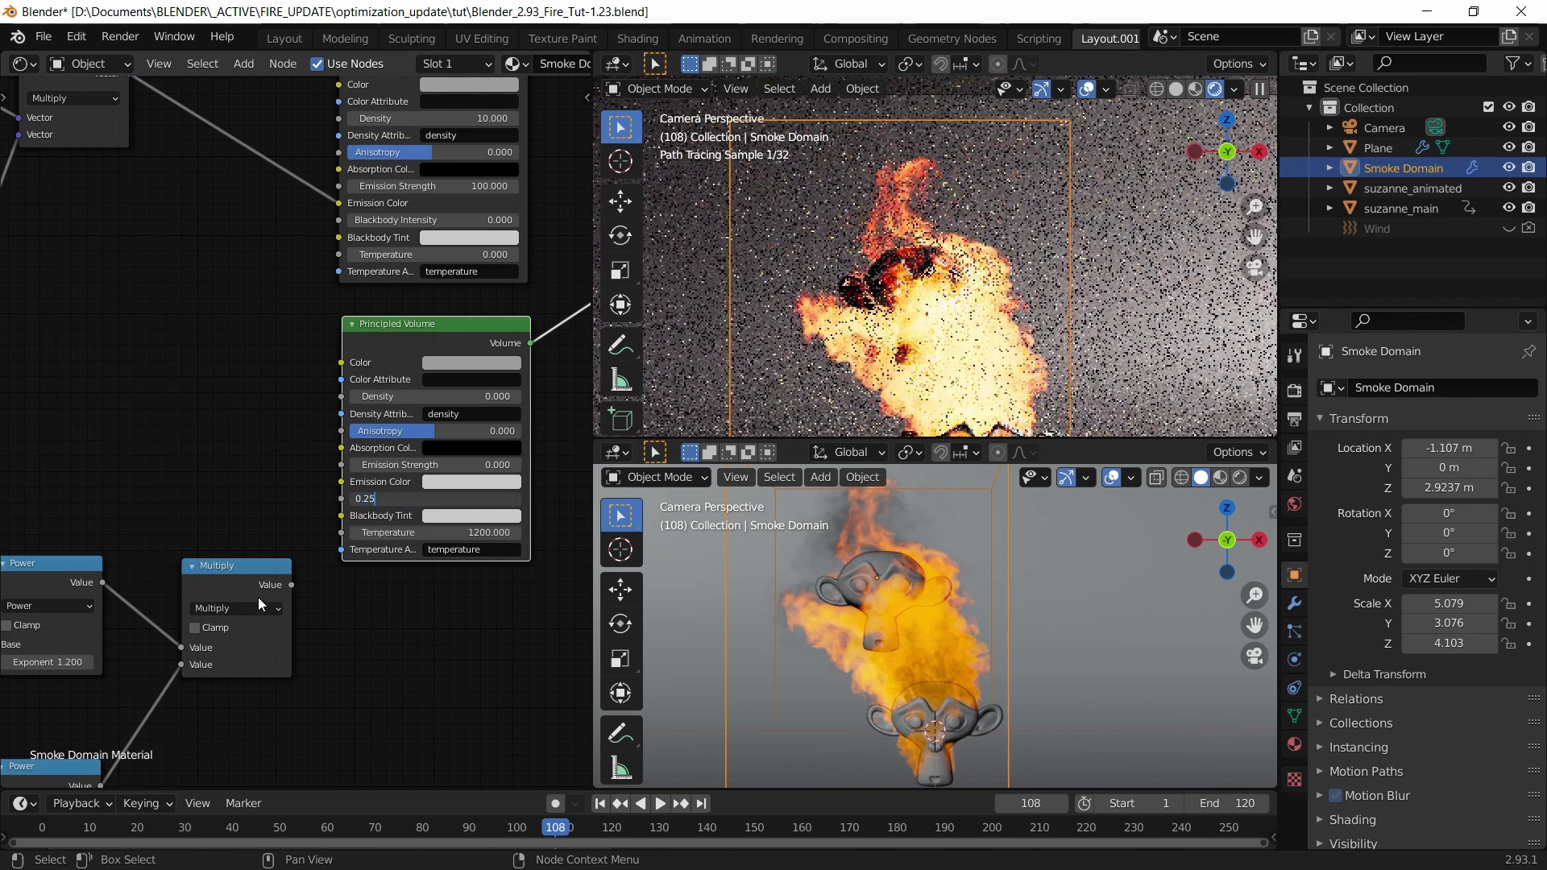
Step: Confirm Blackbody Intensity 0.25 and link the Multiply result into the lower volume's Density
{"action": "key", "text": "Return"}
{"action": "scroll", "coordinate": [293, 569], "scroll_direction": "down", "scroll_amount": 3}
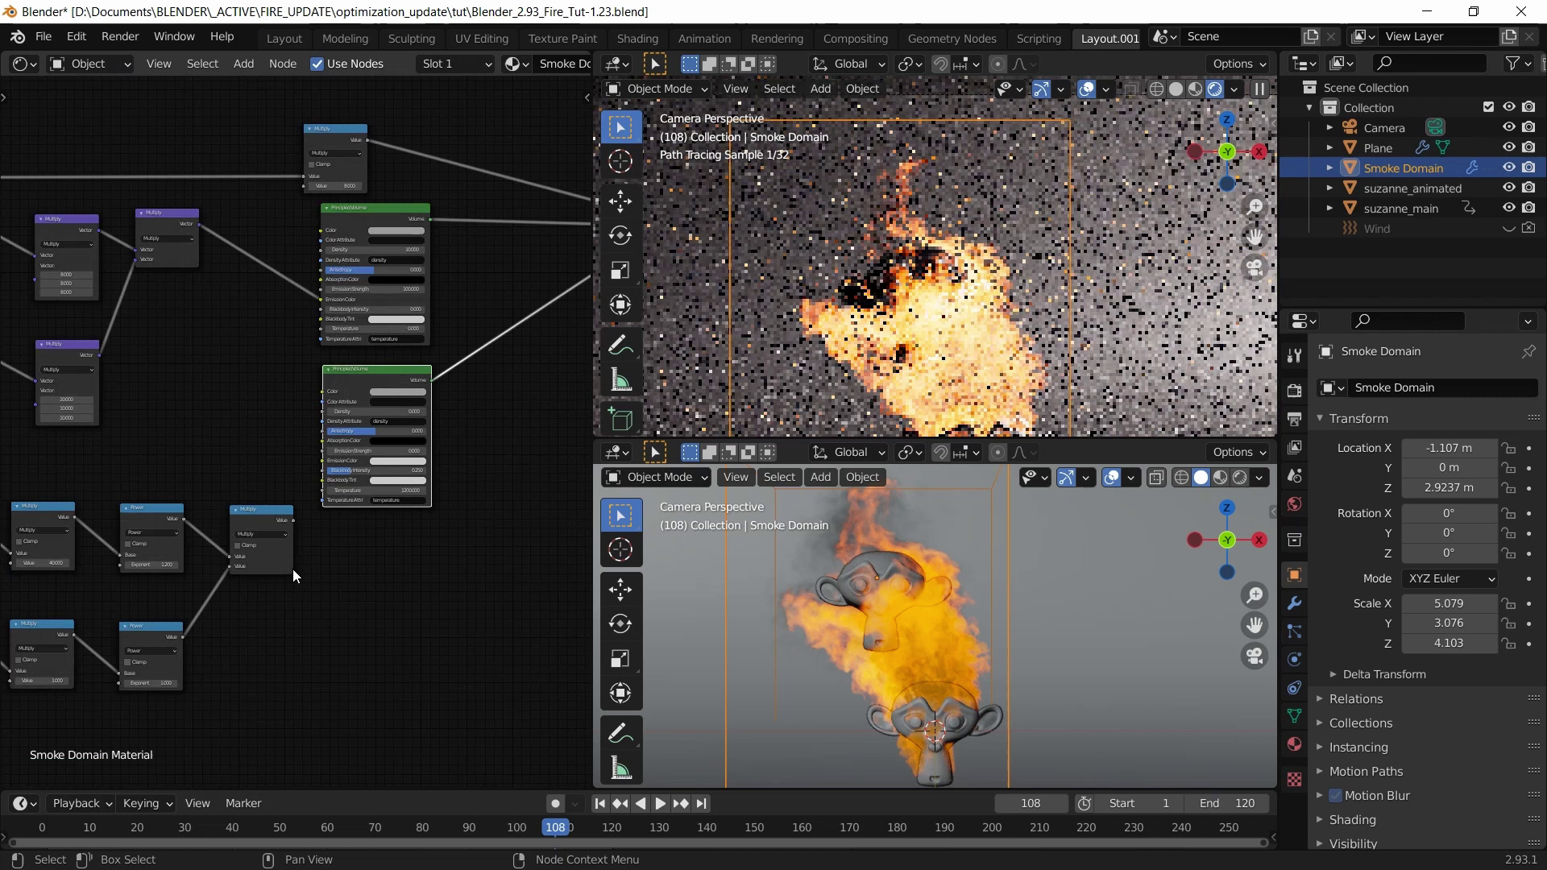
{"action": "scroll", "coordinate": [293, 568], "scroll_direction": "down", "scroll_amount": 1}
{"action": "middle_click_drag", "start_coordinate": [194, 638], "coordinate": [365, 622]}
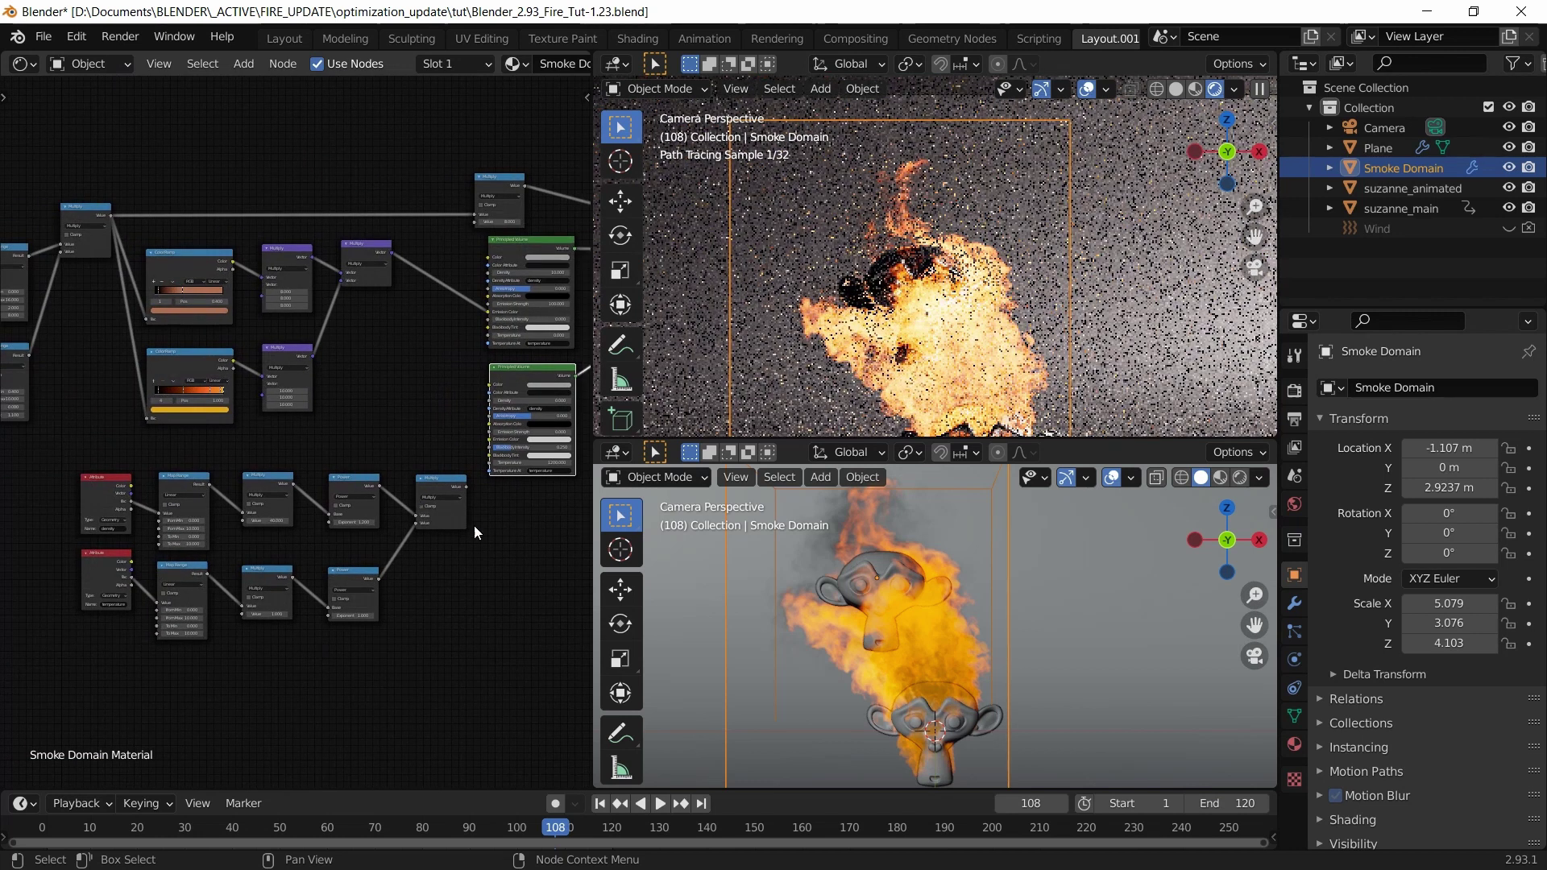
{"action": "scroll", "coordinate": [475, 528], "scroll_direction": "up", "scroll_amount": 2}
{"action": "scroll", "coordinate": [497, 543], "scroll_direction": "up", "scroll_amount": 1}
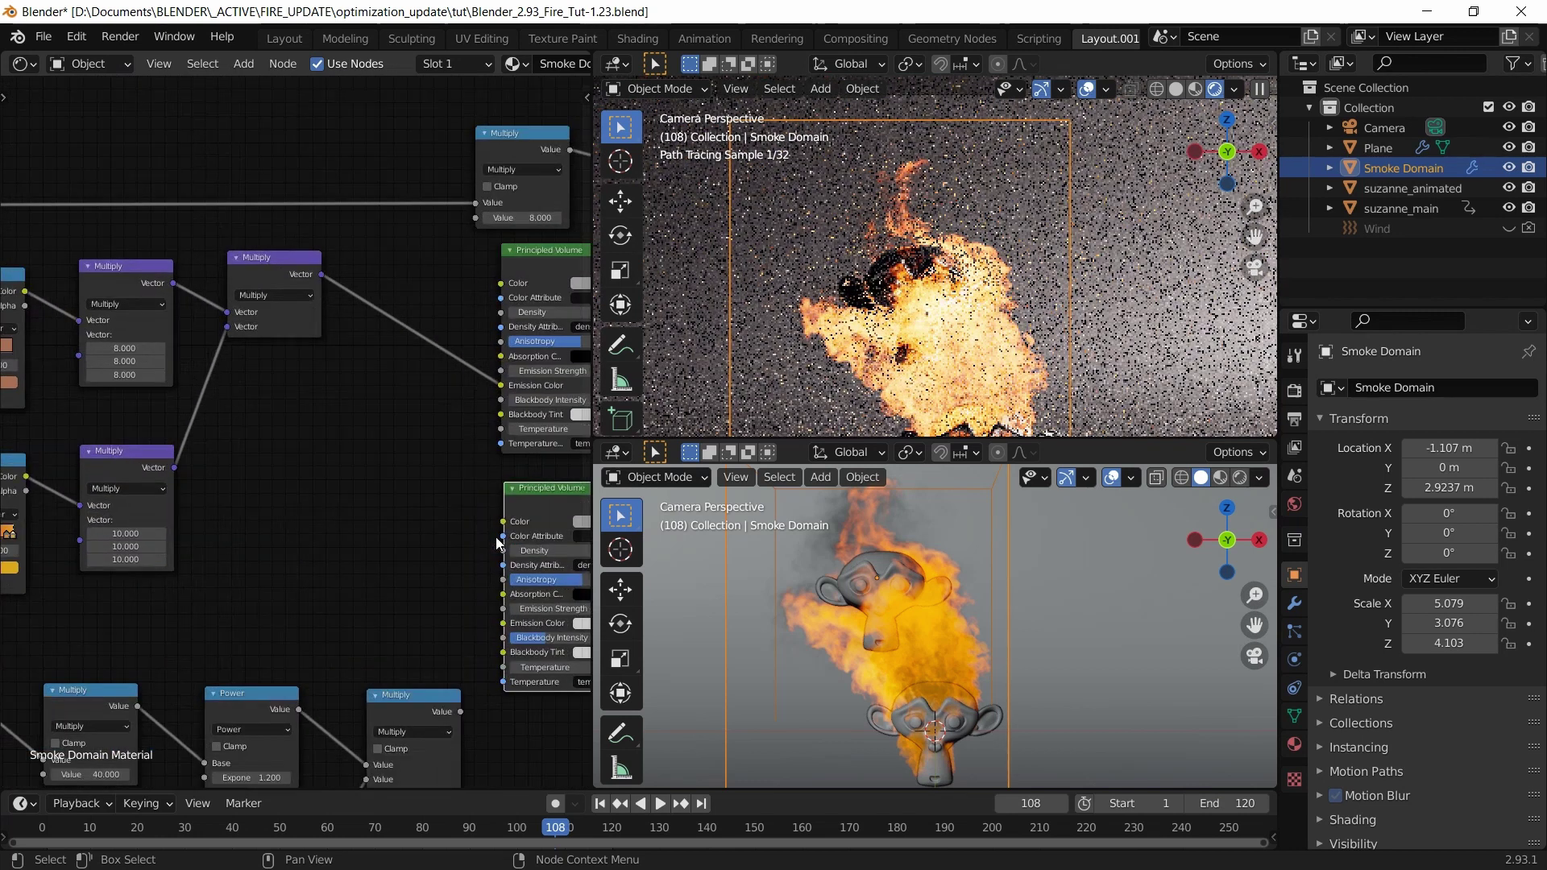
{"action": "middle_click_drag", "start_coordinate": [472, 674], "coordinate": [369, 587]}
{"action": "left_click_drag", "start_coordinate": [357, 625], "coordinate": [399, 463]}
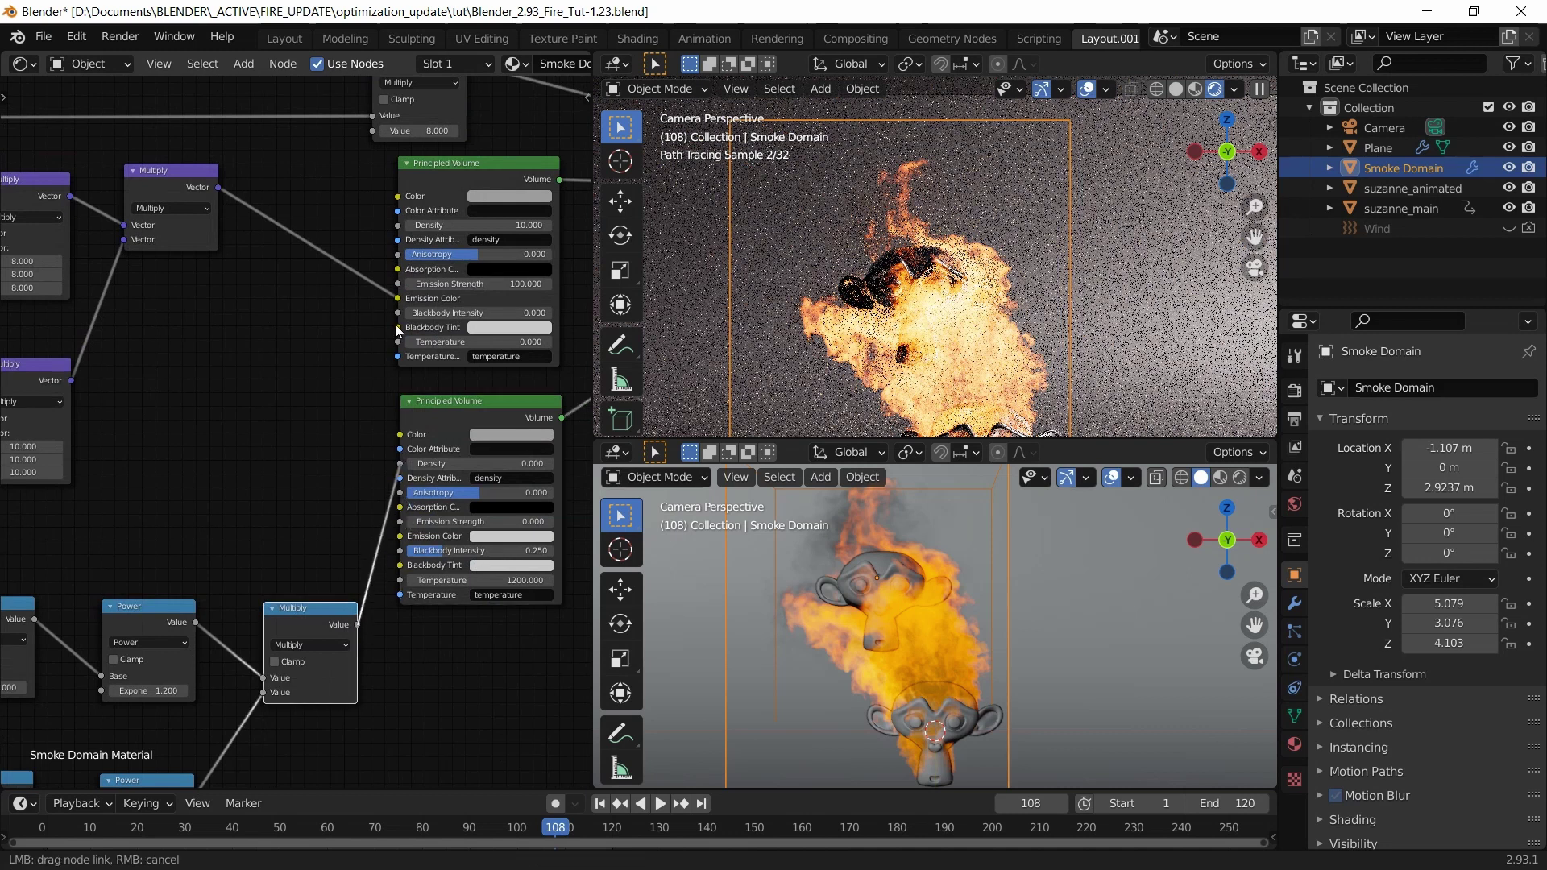
{"action": "left_click_drag", "start_coordinate": [398, 330], "coordinate": [400, 463]}
Step: Box-select the Multiply node and zoom onto the Map Range, Multiply and Power nodes
{"action": "scroll", "coordinate": [328, 312], "scroll_direction": "down", "scroll_amount": 1}
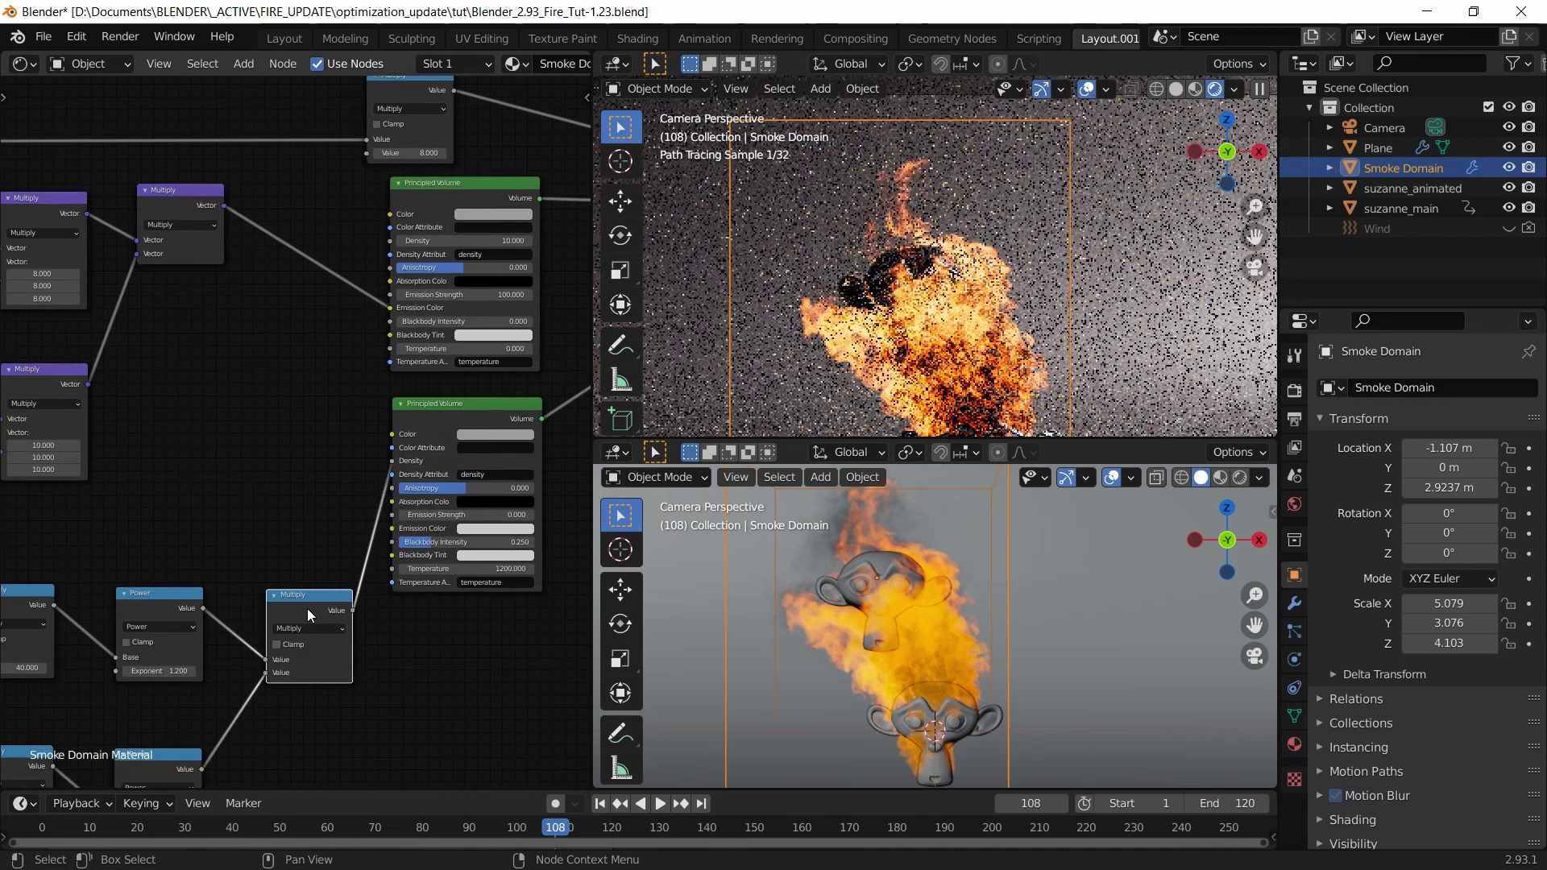
{"action": "middle_click_drag", "start_coordinate": [436, 95], "coordinate": [446, 203]}
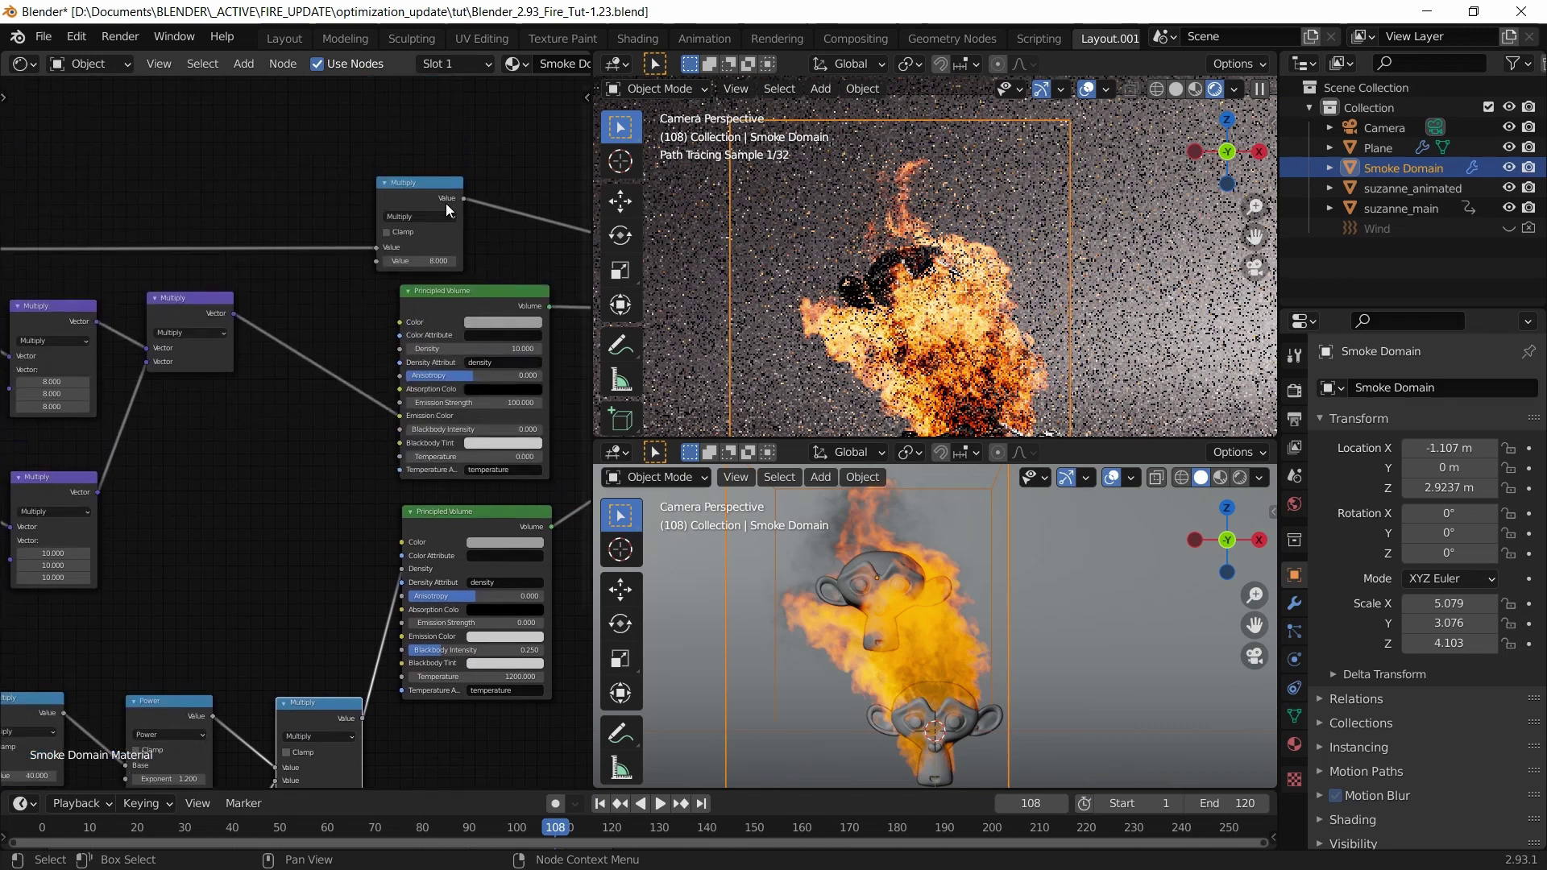
{"action": "key", "text": "b"}
{"action": "left_click_drag", "start_coordinate": [444, 233], "coordinate": [482, 244]}
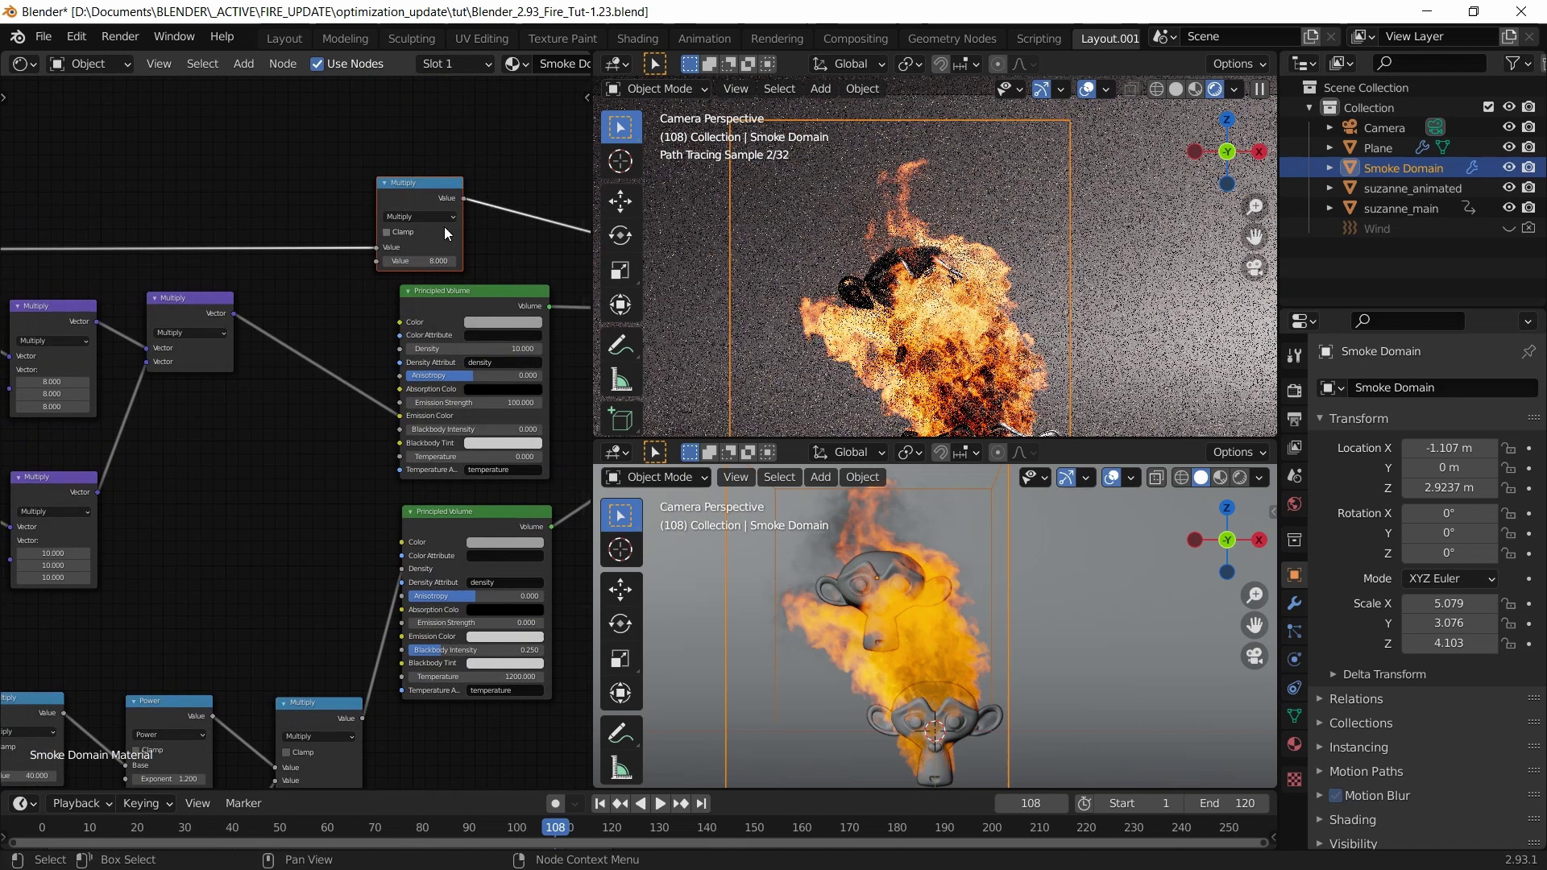
{"action": "scroll", "coordinate": [282, 259], "scroll_direction": "down", "scroll_amount": 3}
{"action": "middle_click_drag", "start_coordinate": [282, 258], "coordinate": [400, 279]}
{"action": "scroll", "coordinate": [402, 259], "scroll_direction": "up", "scroll_amount": 1}
{"action": "scroll", "coordinate": [399, 278], "scroll_direction": "up", "scroll_amount": 1}
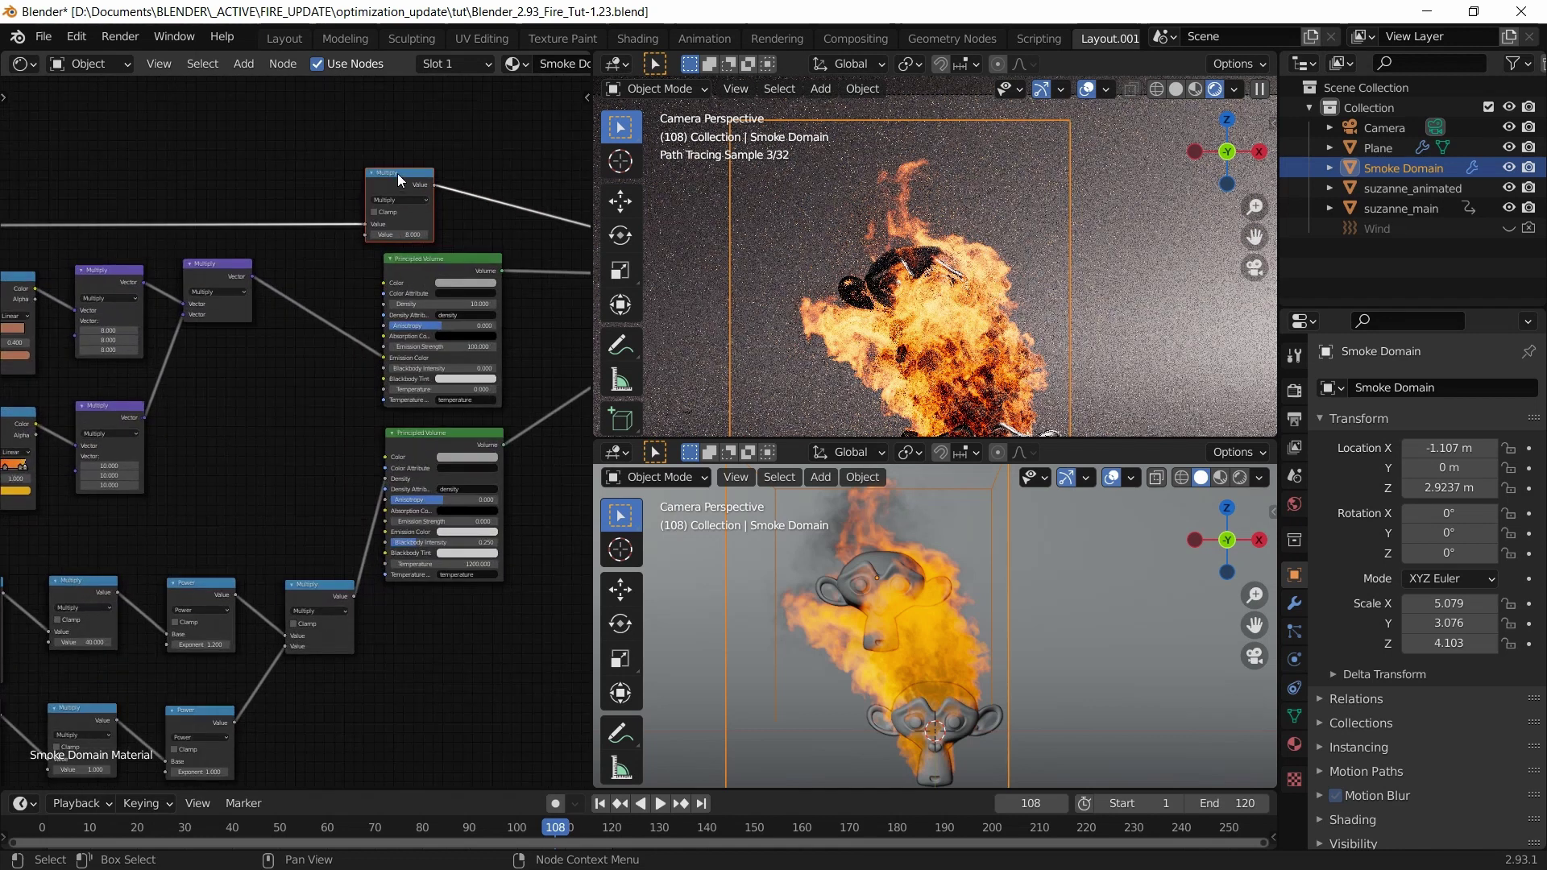
{"action": "middle_click_drag", "start_coordinate": [398, 173], "coordinate": [403, 216]}
{"action": "scroll", "coordinate": [375, 244], "scroll_direction": "down", "scroll_amount": 1}
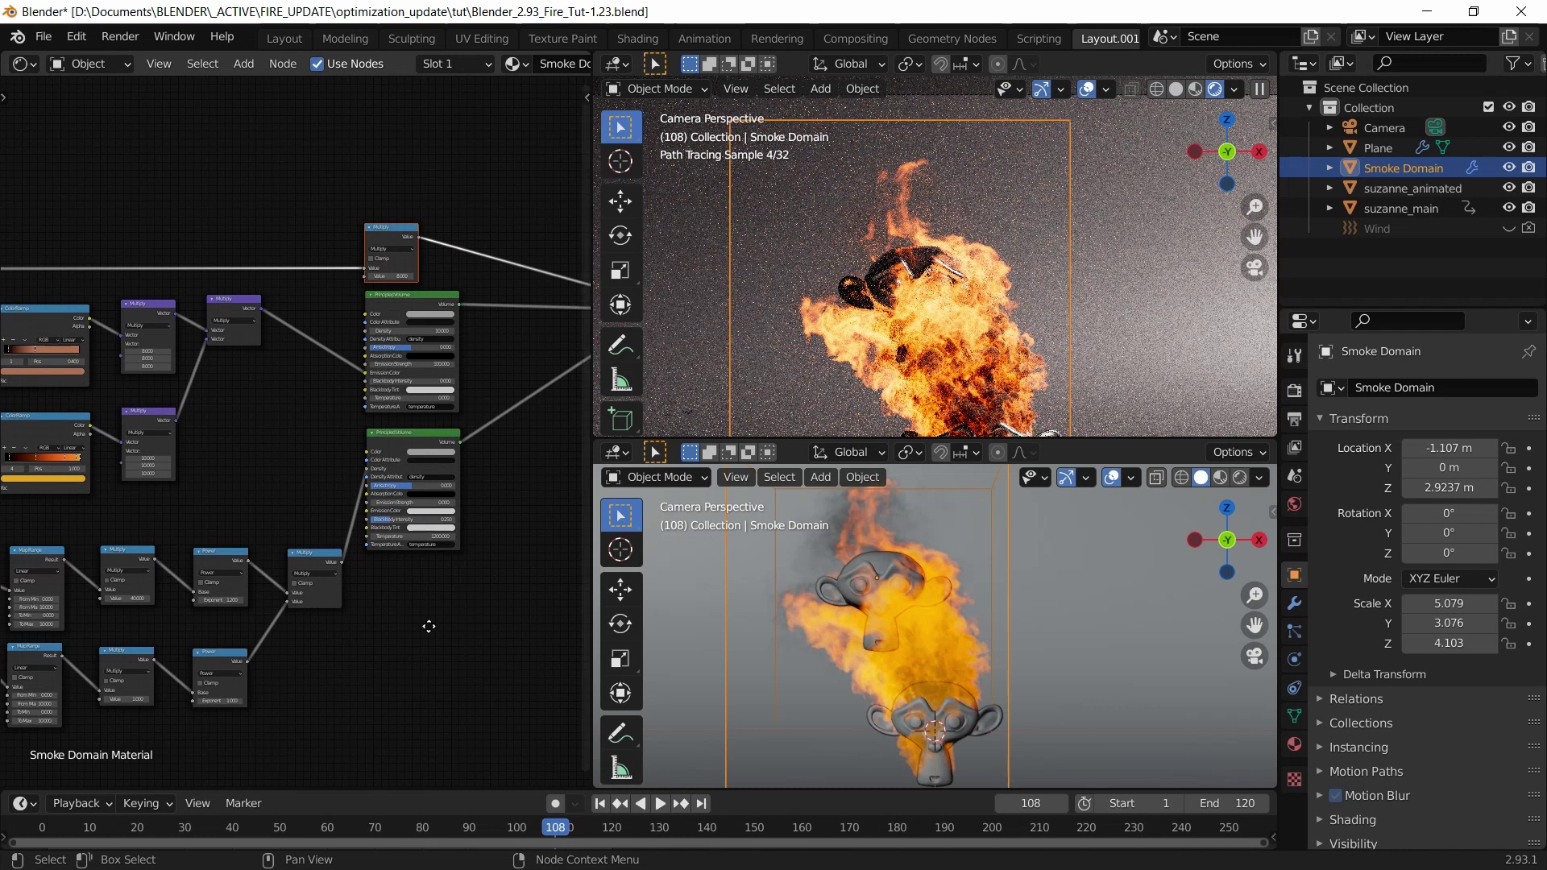
{"action": "middle_click_drag", "start_coordinate": [428, 626], "coordinate": [300, 584]}
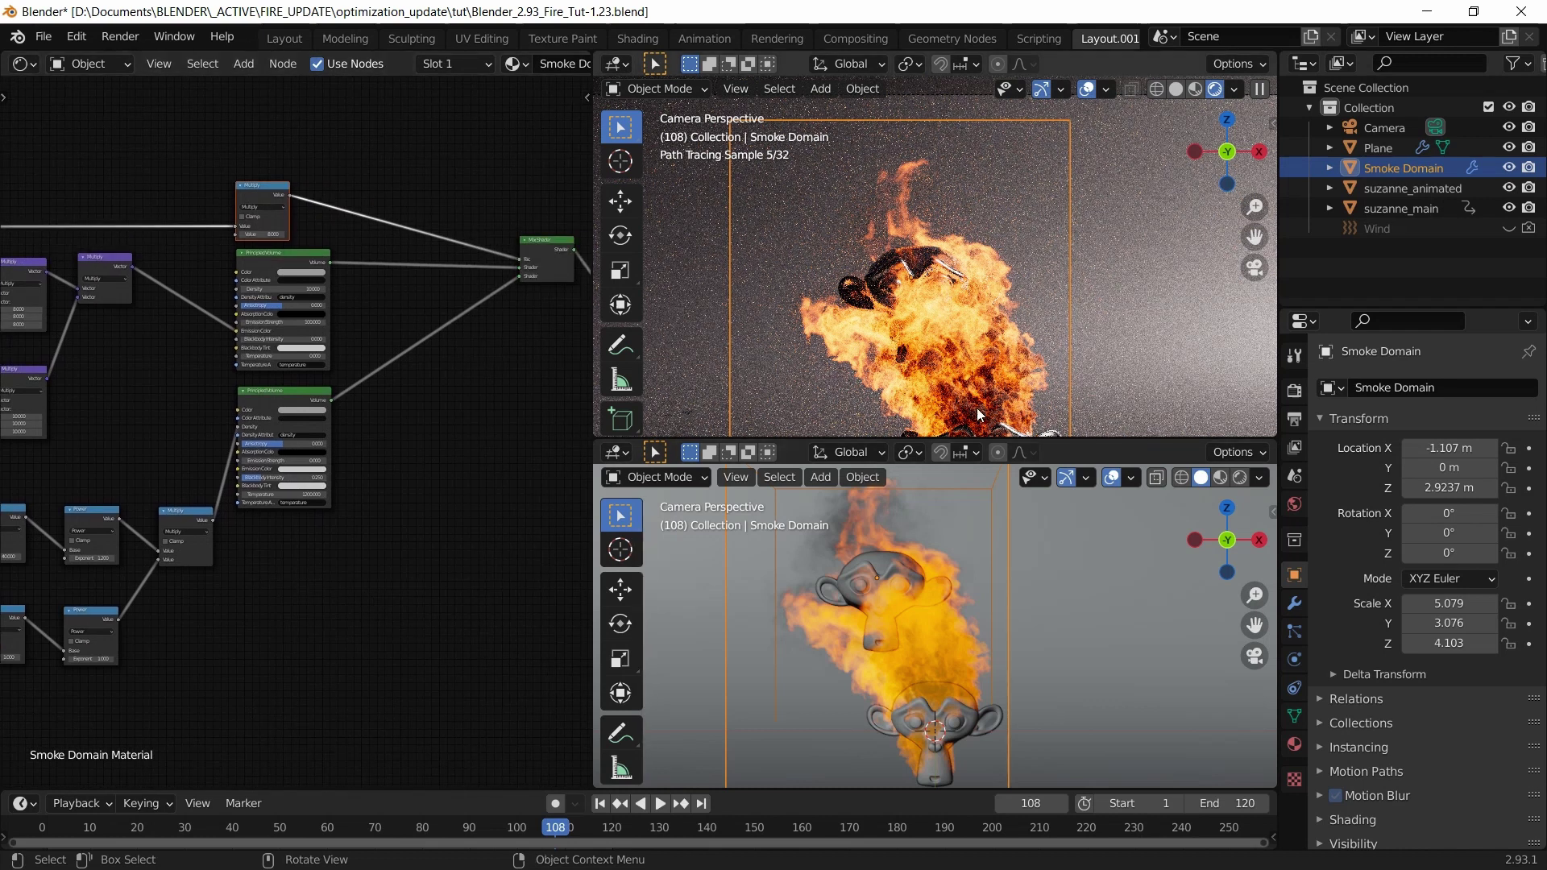
{"action": "scroll", "coordinate": [459, 535], "scroll_direction": "up", "scroll_amount": 2}
{"action": "scroll", "coordinate": [279, 424], "scroll_direction": "up", "scroll_amount": 2}
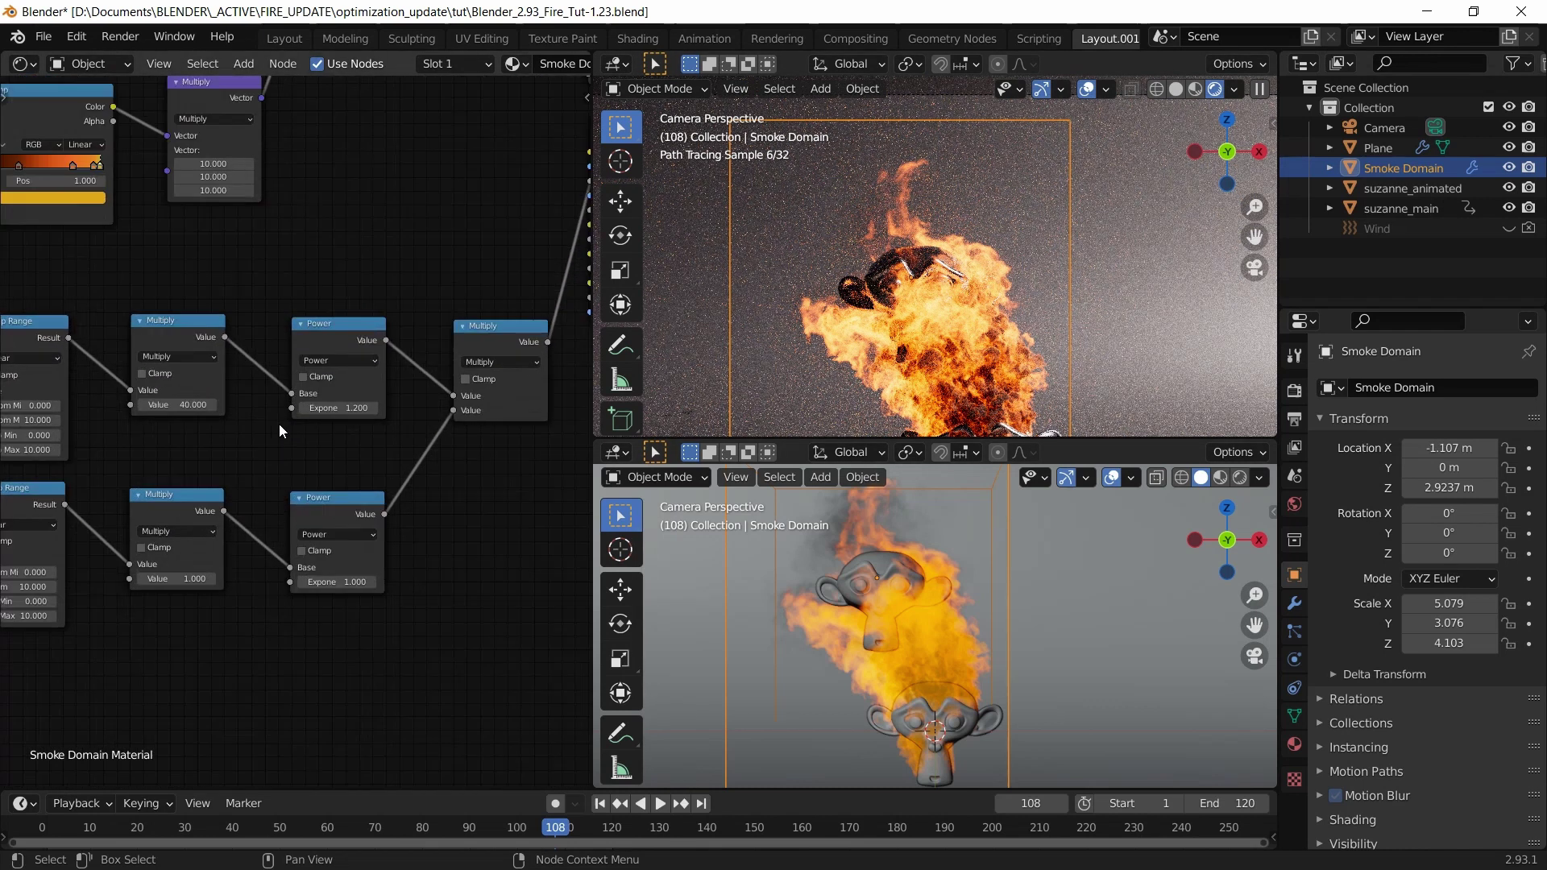
{"action": "scroll", "coordinate": [278, 424], "scroll_direction": "up", "scroll_amount": 1}
{"action": "scroll", "coordinate": [299, 442], "scroll_direction": "left", "scroll_amount": 4, "text": "ctrl"}
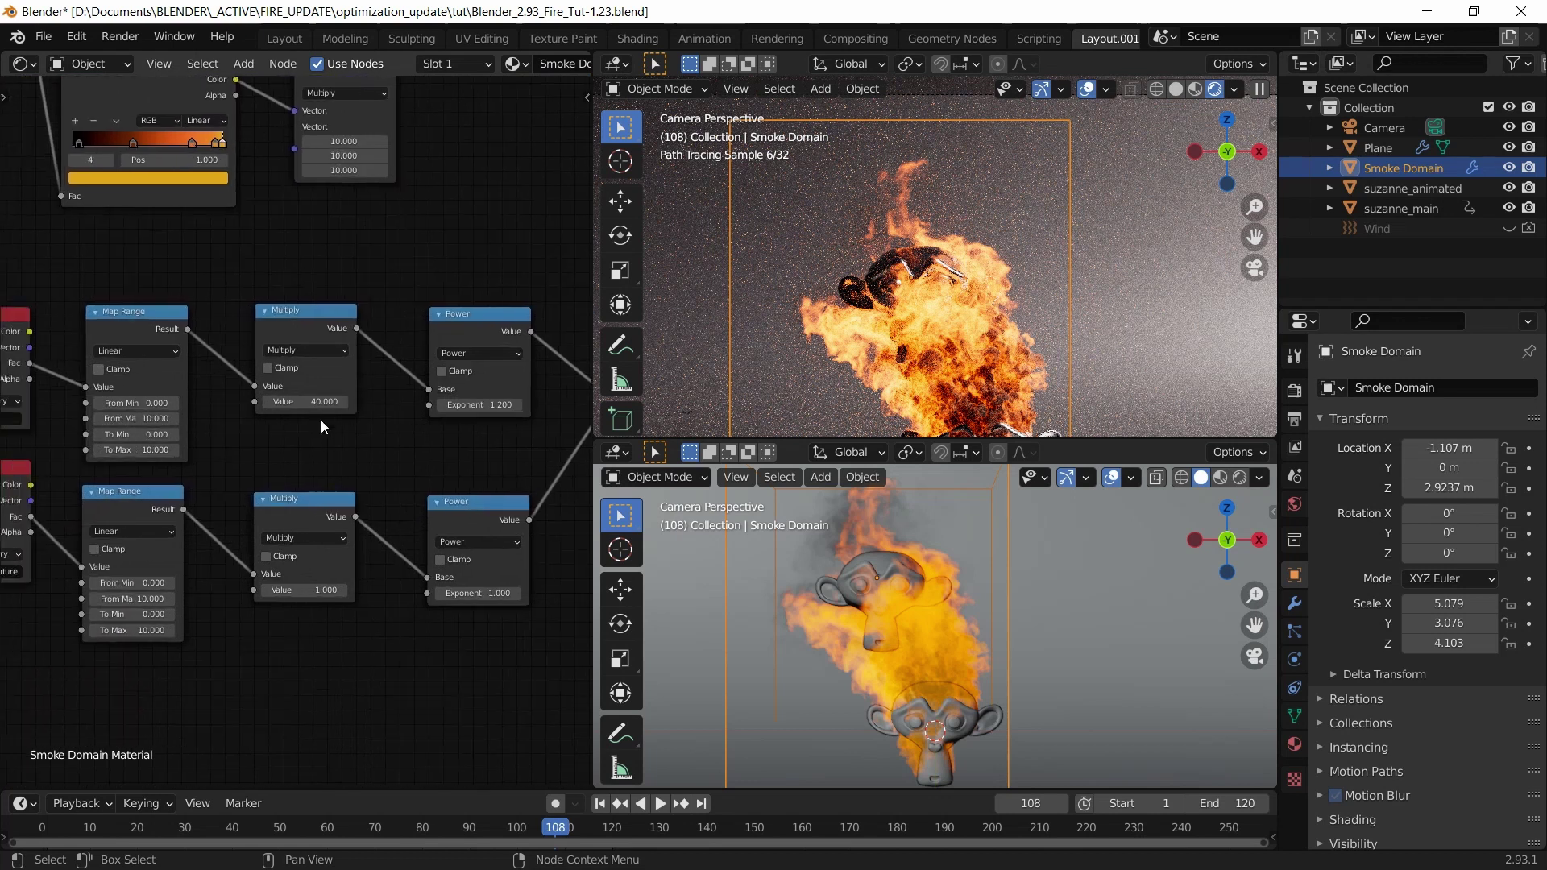
Step: Change the density Multiply node's value from 40 to 4
{"action": "scroll", "coordinate": [321, 420], "scroll_direction": "up", "scroll_amount": 1}
{"action": "left_click", "coordinate": [306, 396]}
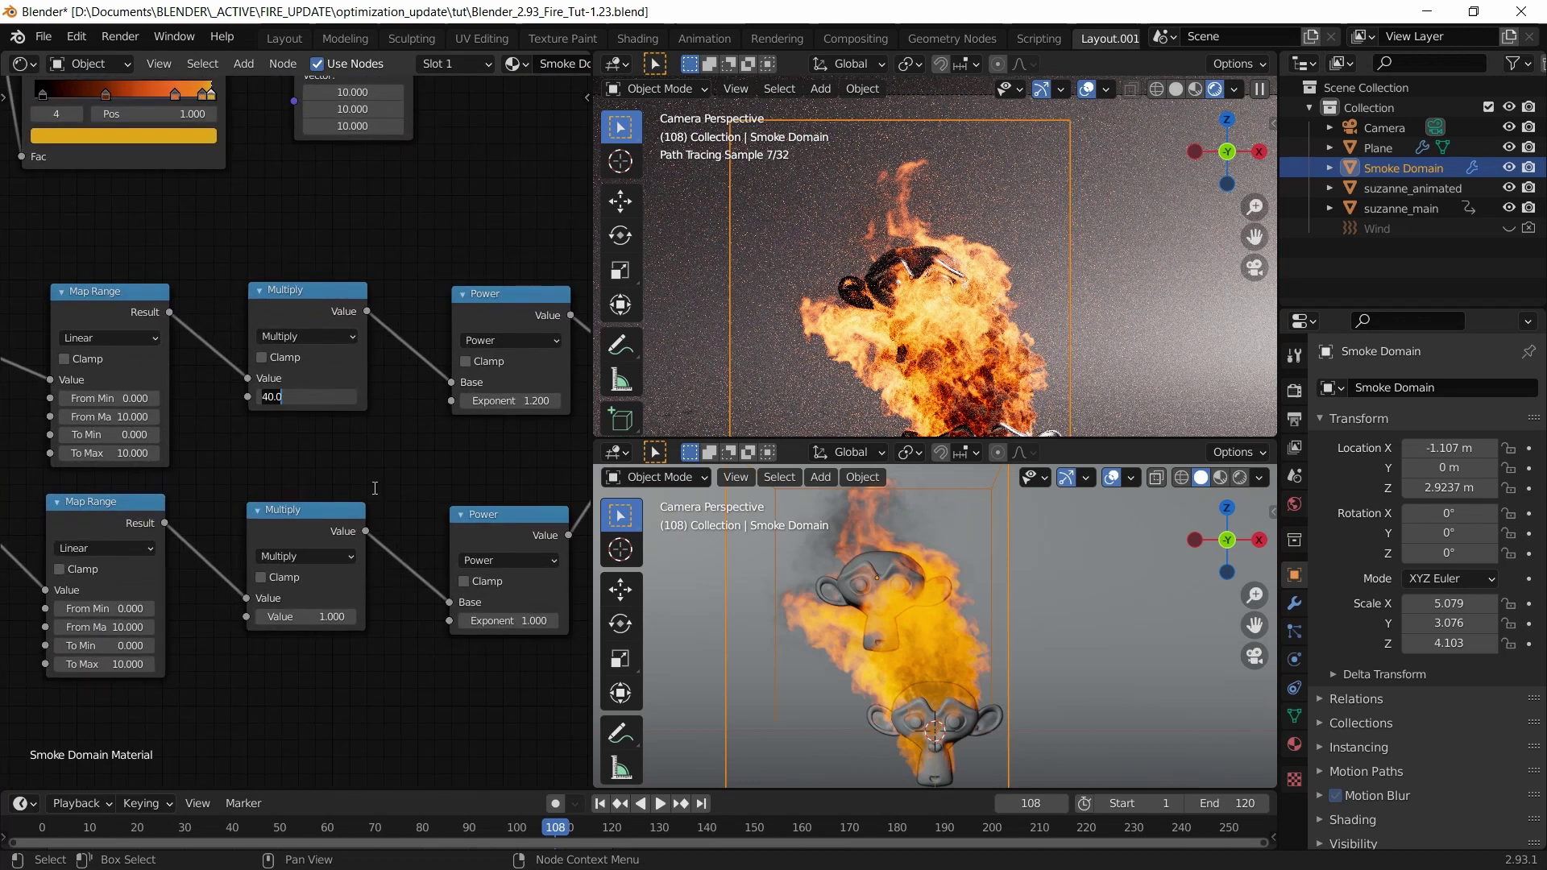
{"action": "type", "text": "4"}
{"action": "key", "text": "Return"}
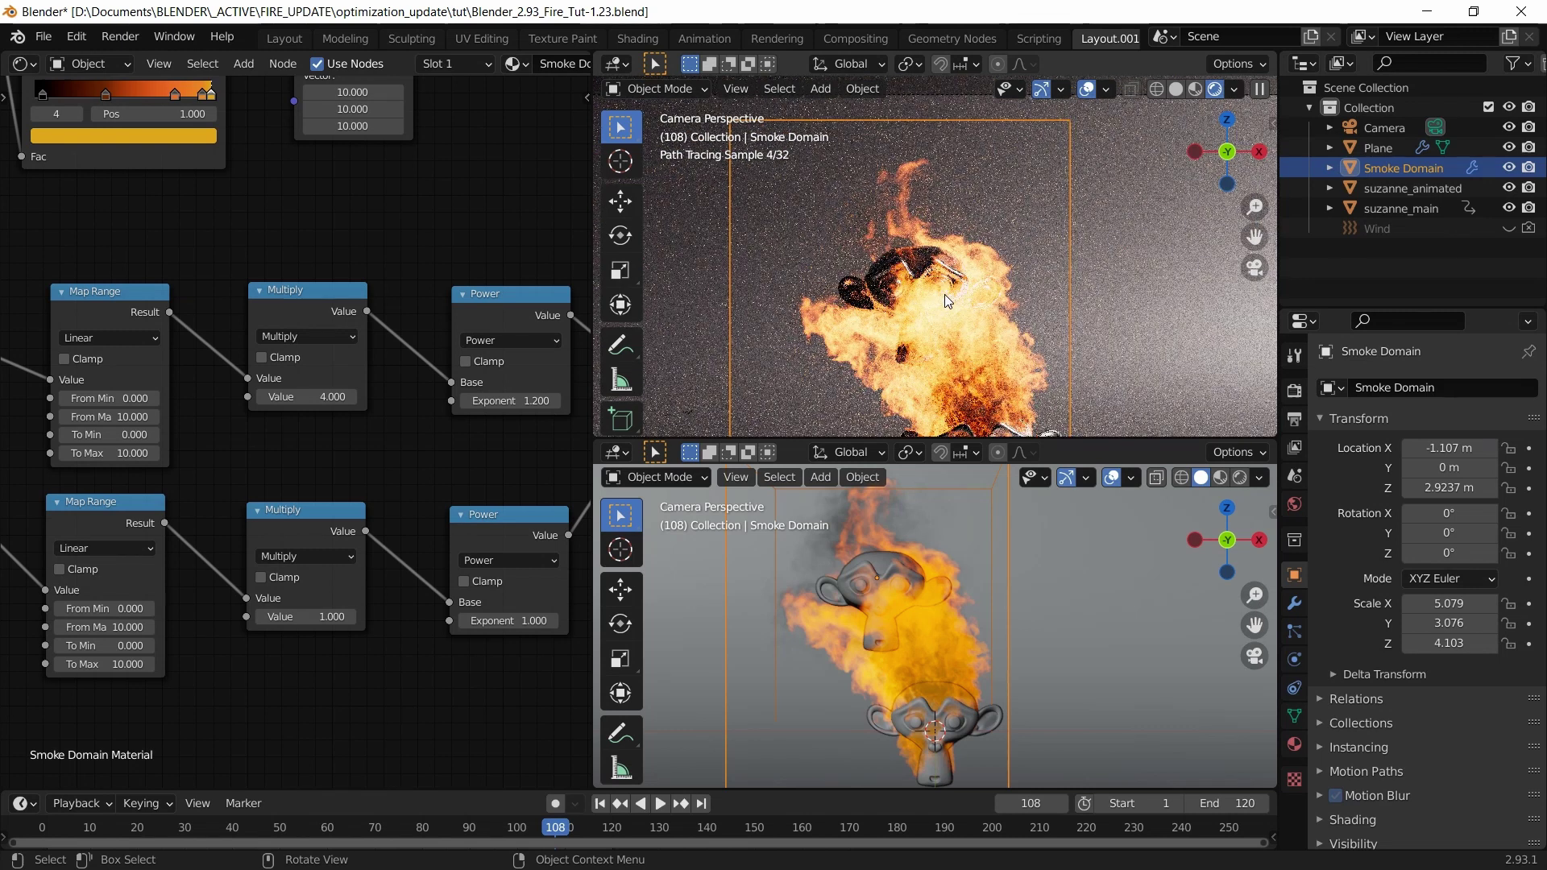
Step: Switch the top viewport to Solid shading, back in camera view
{"action": "scroll", "coordinate": [966, 282], "scroll_direction": "down", "scroll_amount": 2}
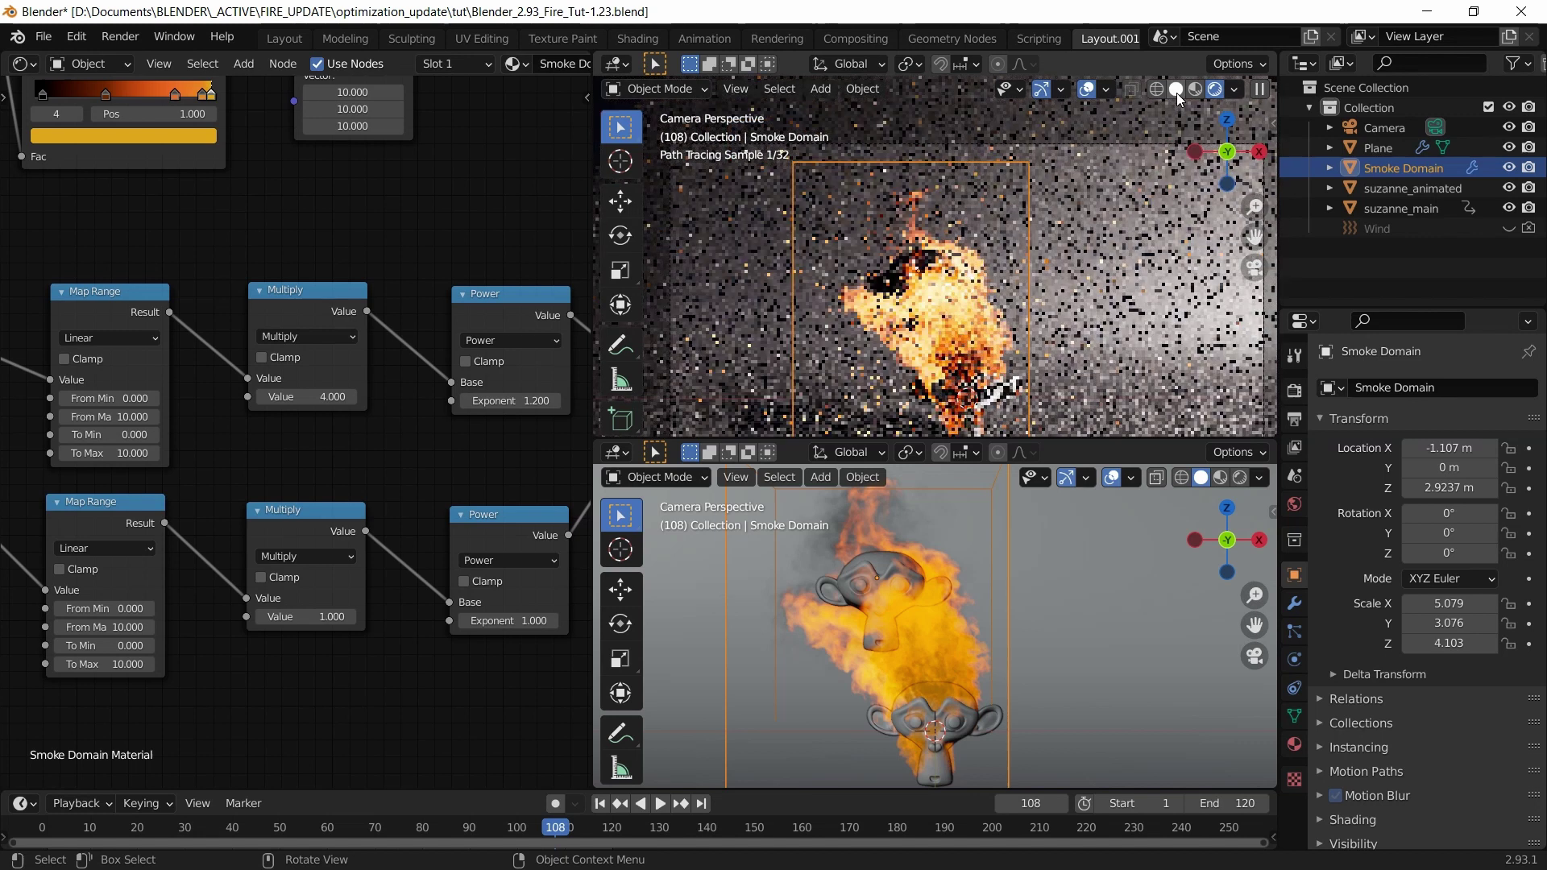
{"action": "key", "text": "z"}
{"action": "left_click", "coordinate": [952, 287]}
{"action": "key", "text": "KP_0"}
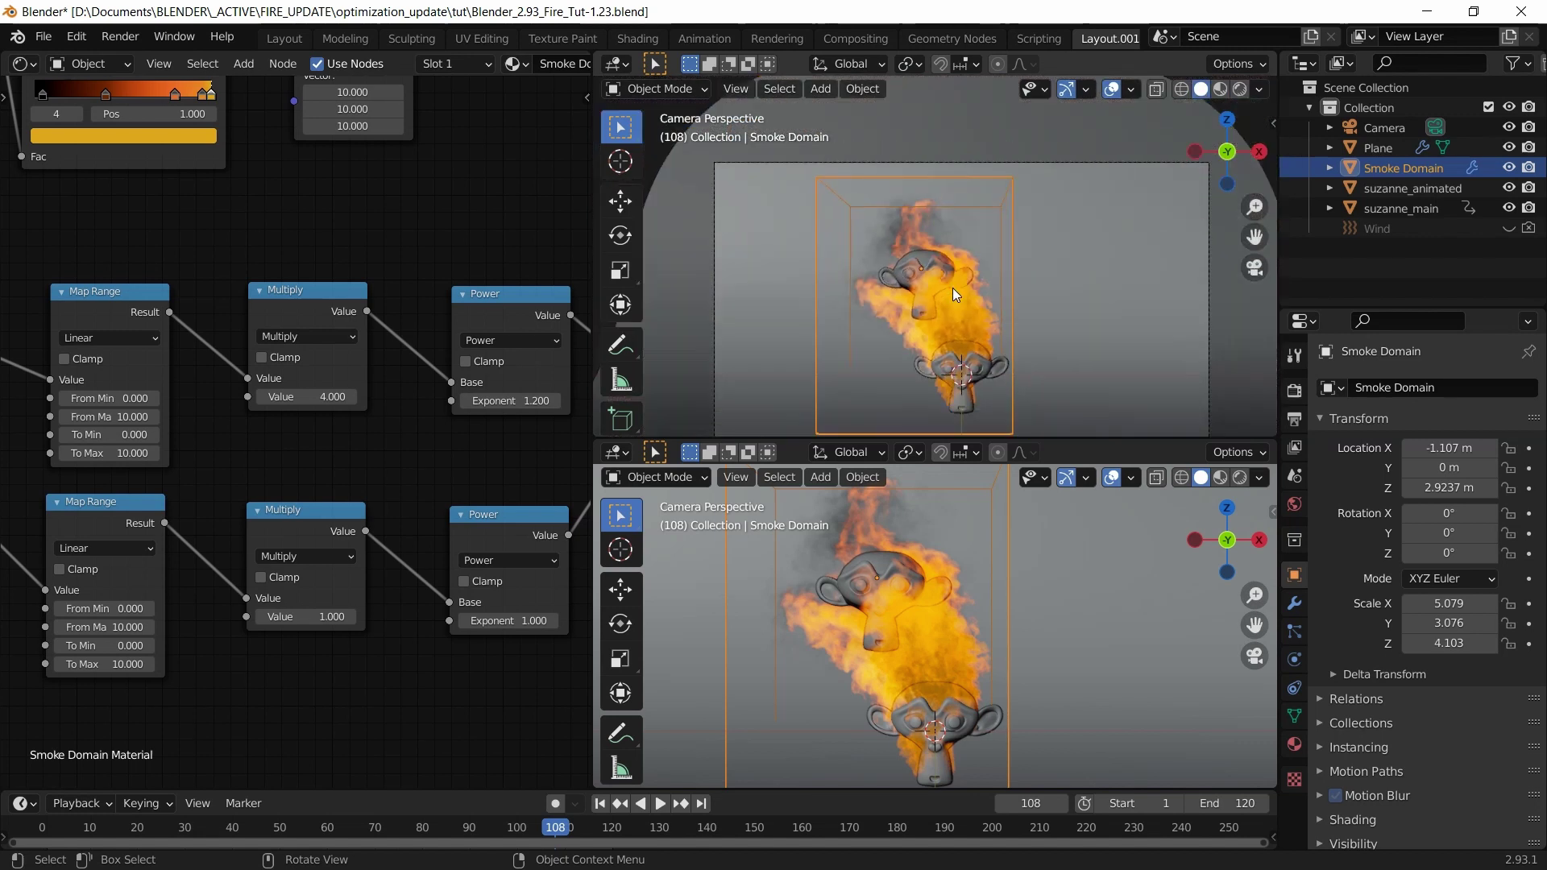
{"action": "key", "text": "KP_0"}
{"action": "scroll", "coordinate": [959, 269], "scroll_direction": "up", "scroll_amount": 3}
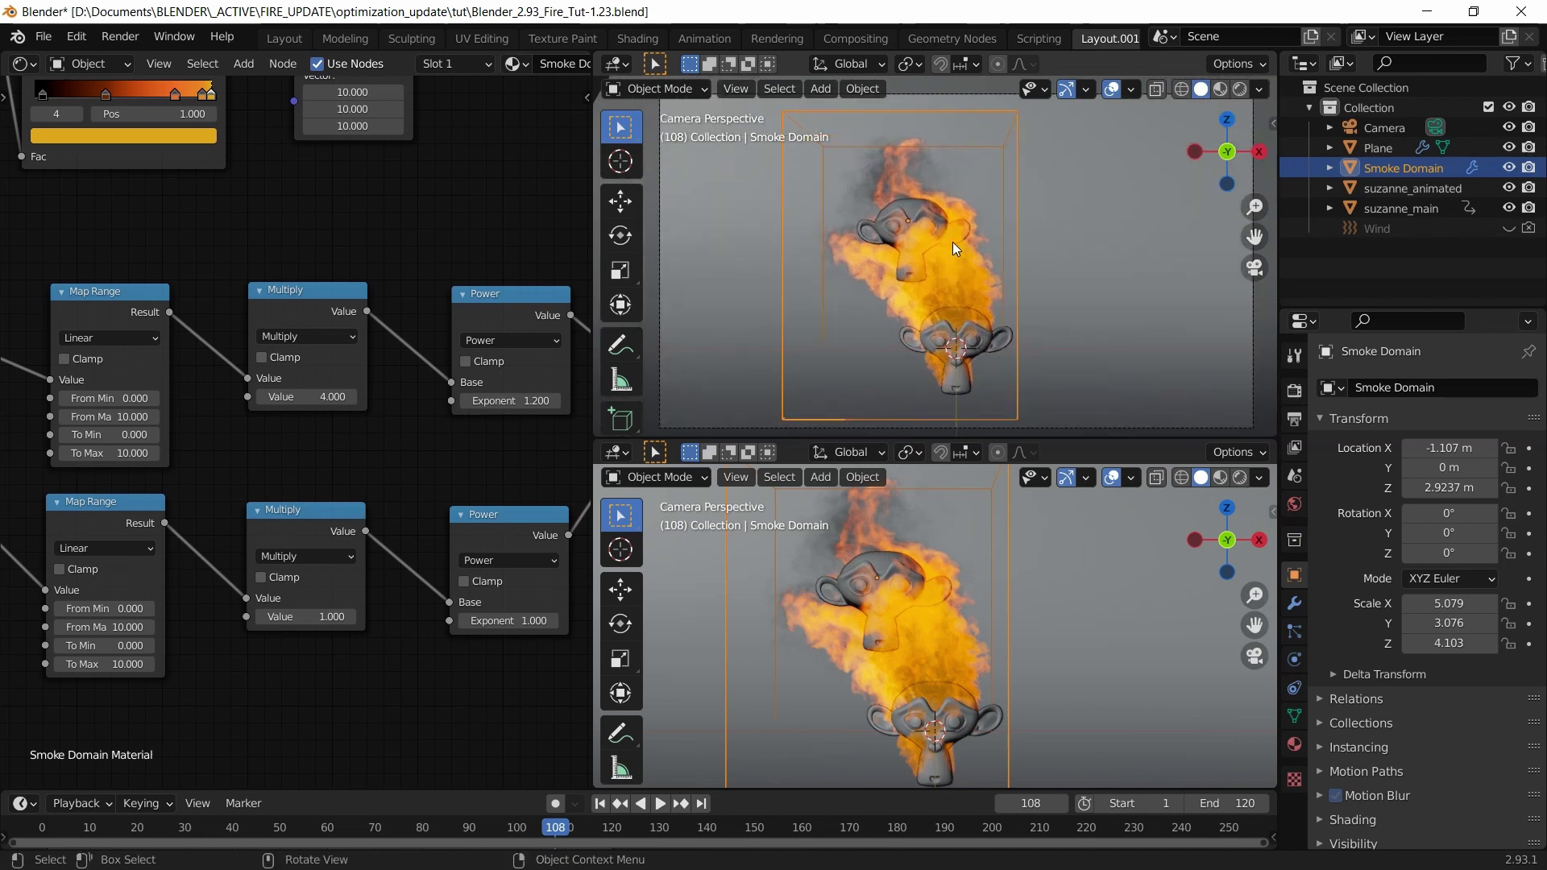
Step: Save the blend file
{"action": "key", "text": "ctrl+s"}
{"action": "scroll", "coordinate": [427, 298], "scroll_direction": "down", "scroll_amount": 4}
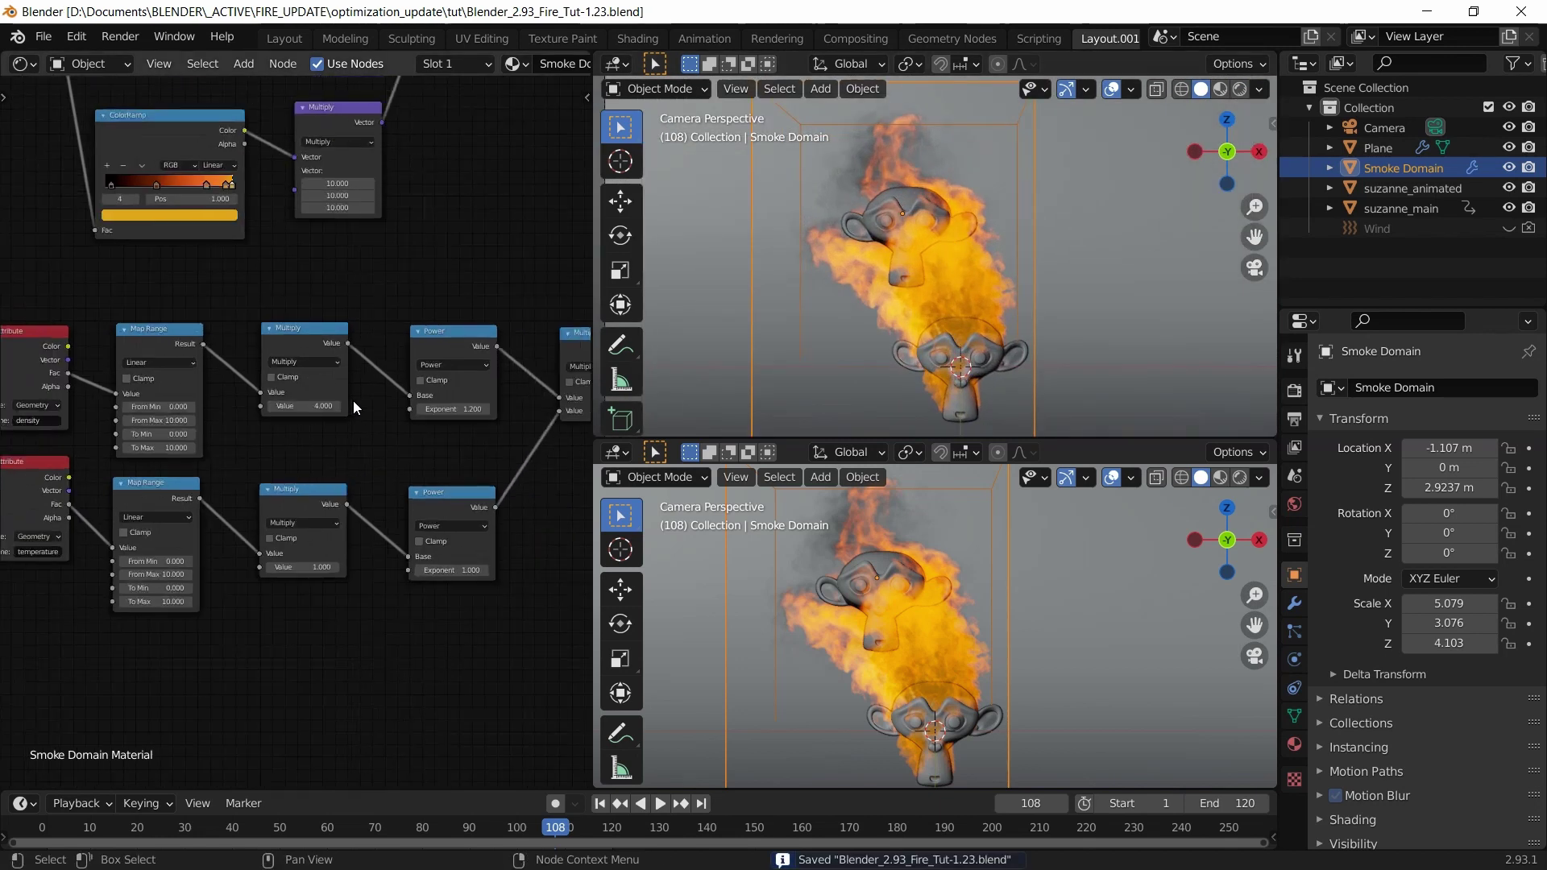
{"action": "scroll", "coordinate": [427, 297], "scroll_direction": "down", "scroll_amount": 3}
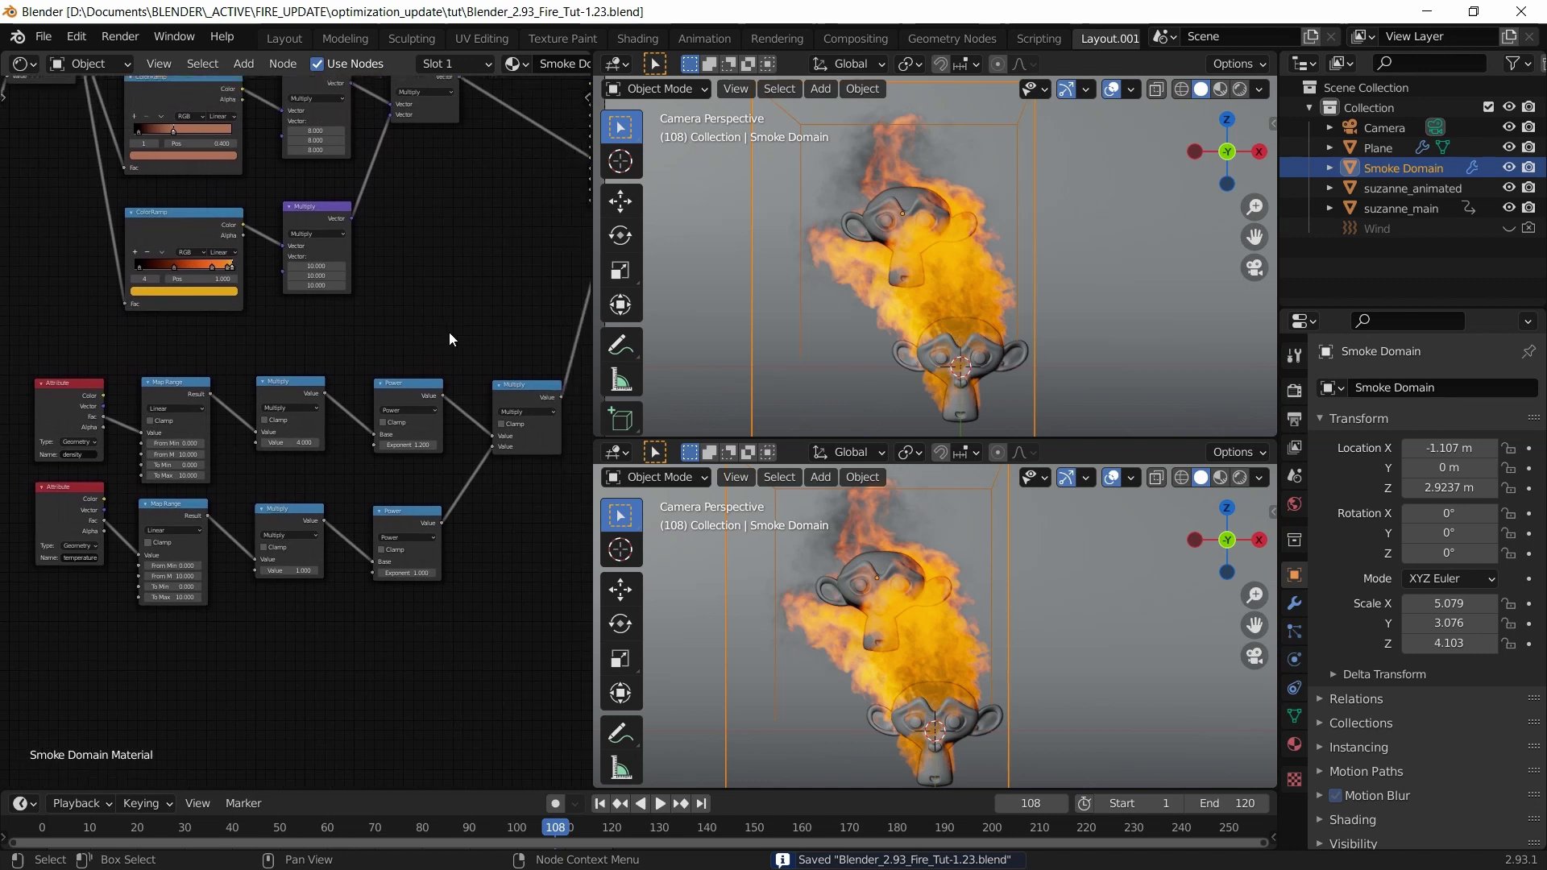
{"action": "scroll", "coordinate": [839, 307], "scroll_direction": "down", "scroll_amount": 2}
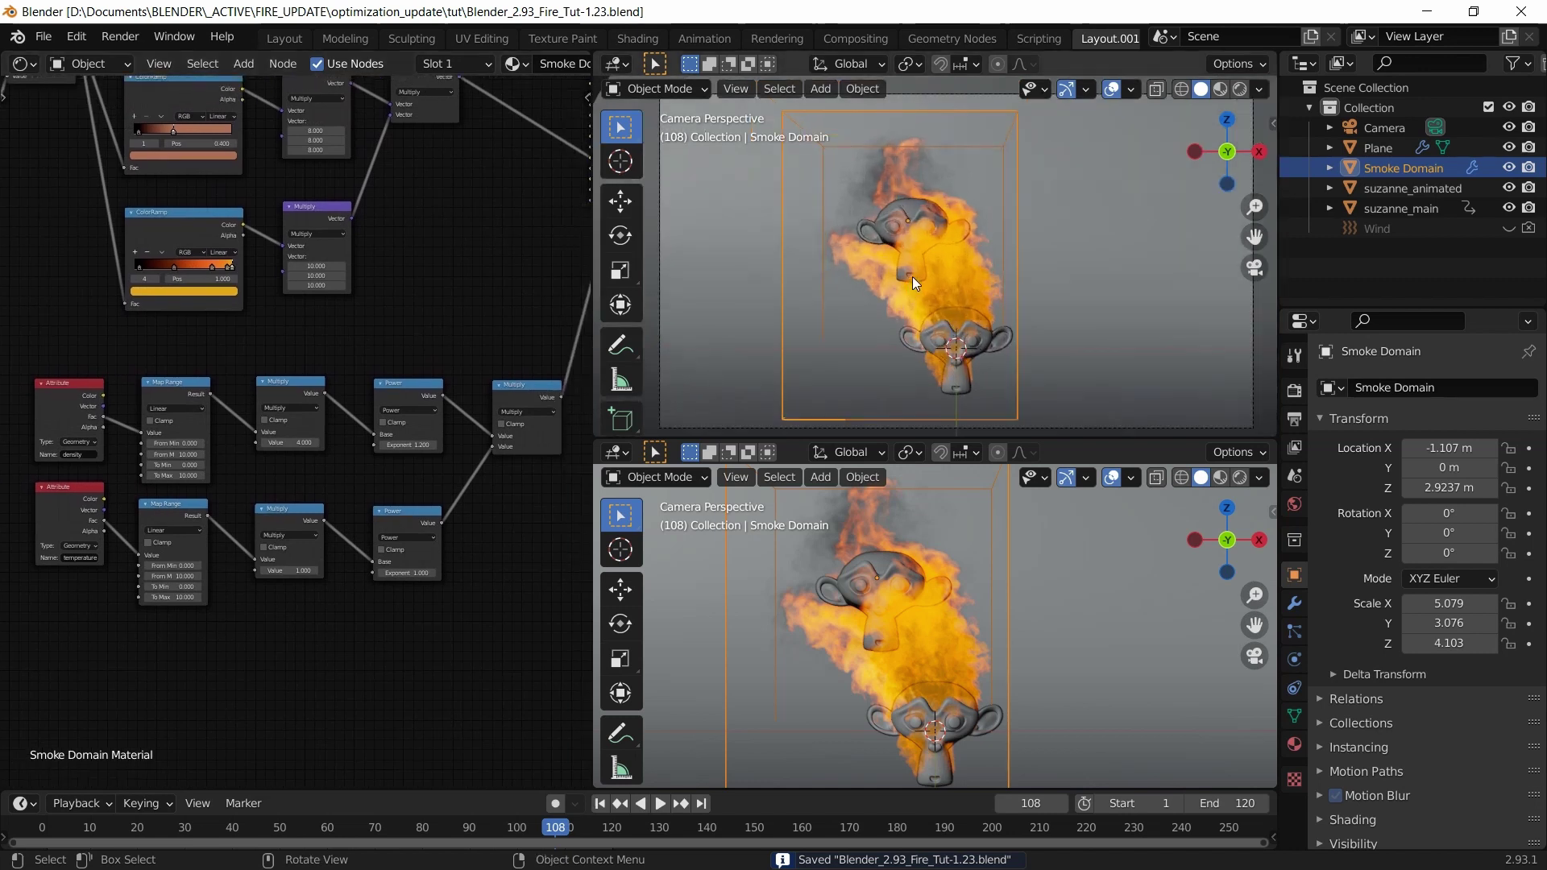
Step: Confirm the CUDA GPU in Preferences > System and show Render Properties with GPU Compute
{"action": "left_click", "coordinate": [77, 36]}
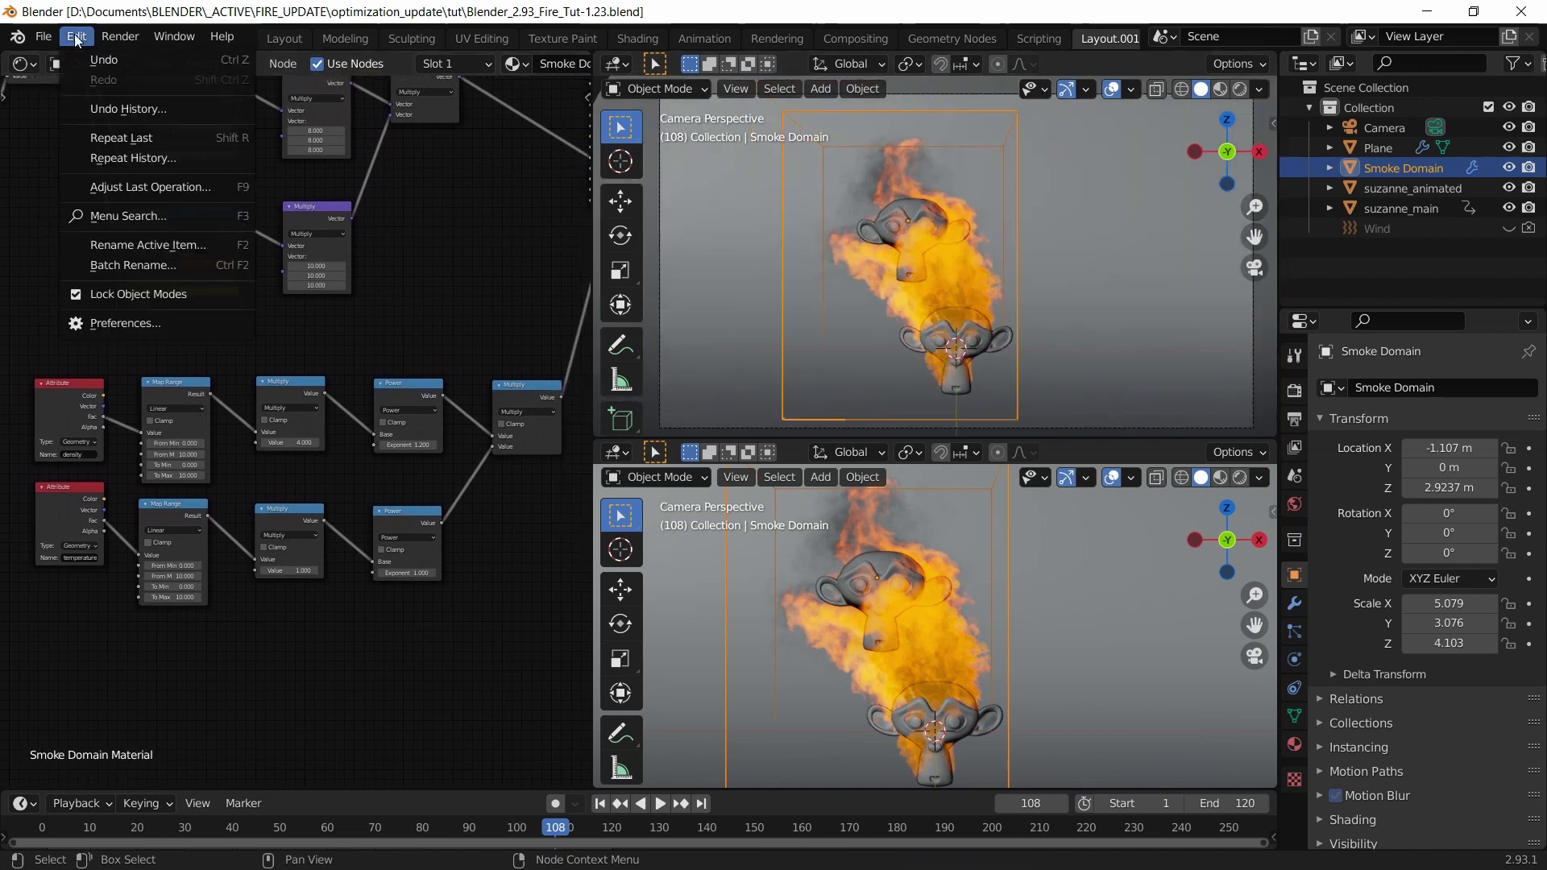
{"action": "left_click", "coordinate": [138, 320]}
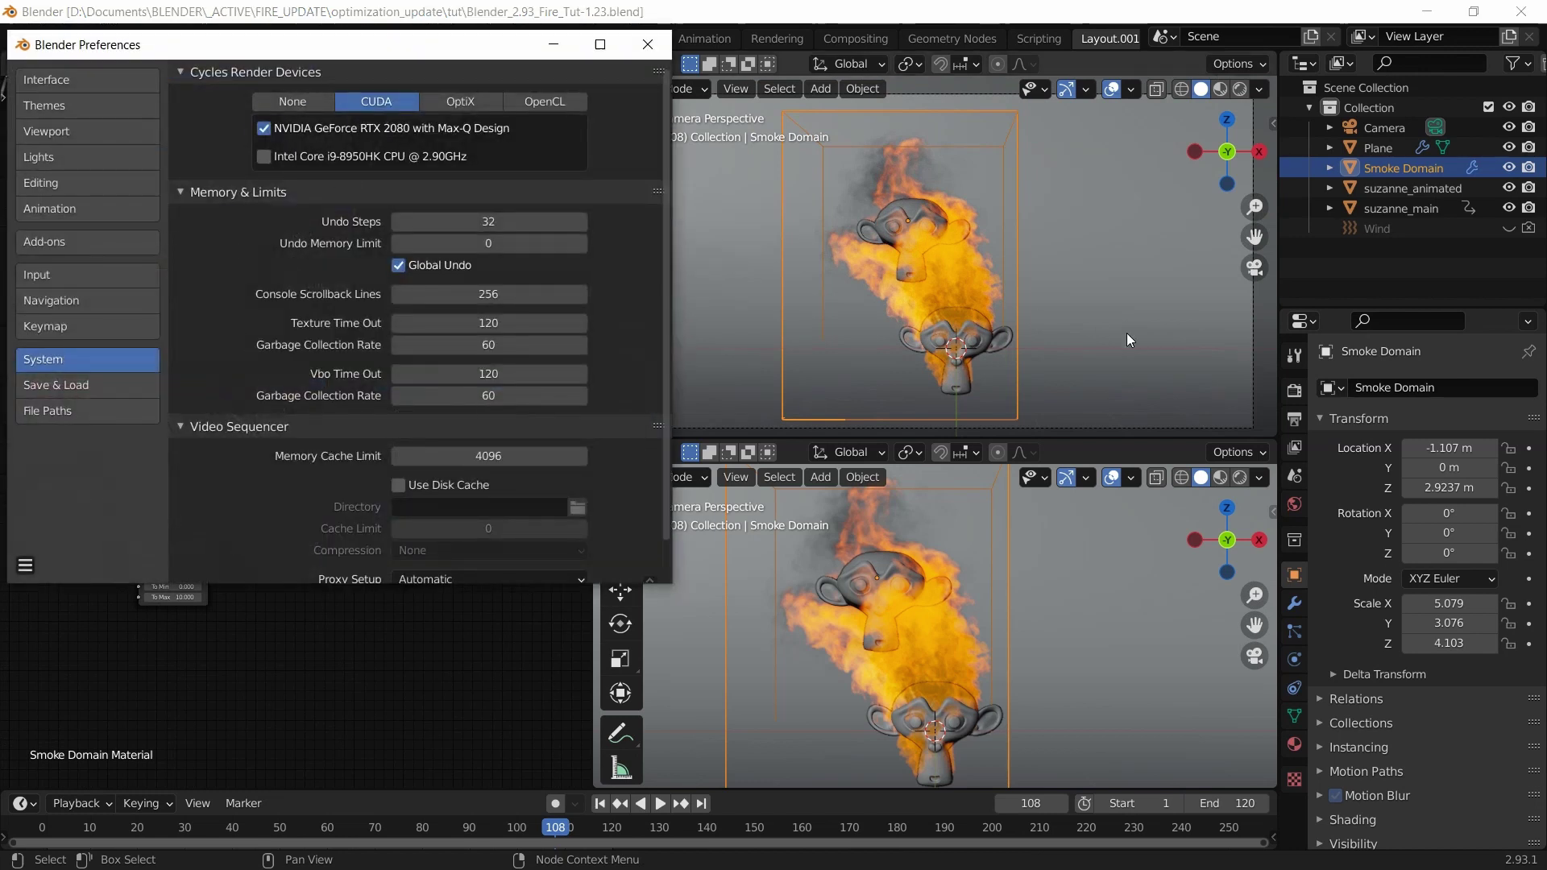
{"action": "left_click", "coordinate": [1294, 390]}
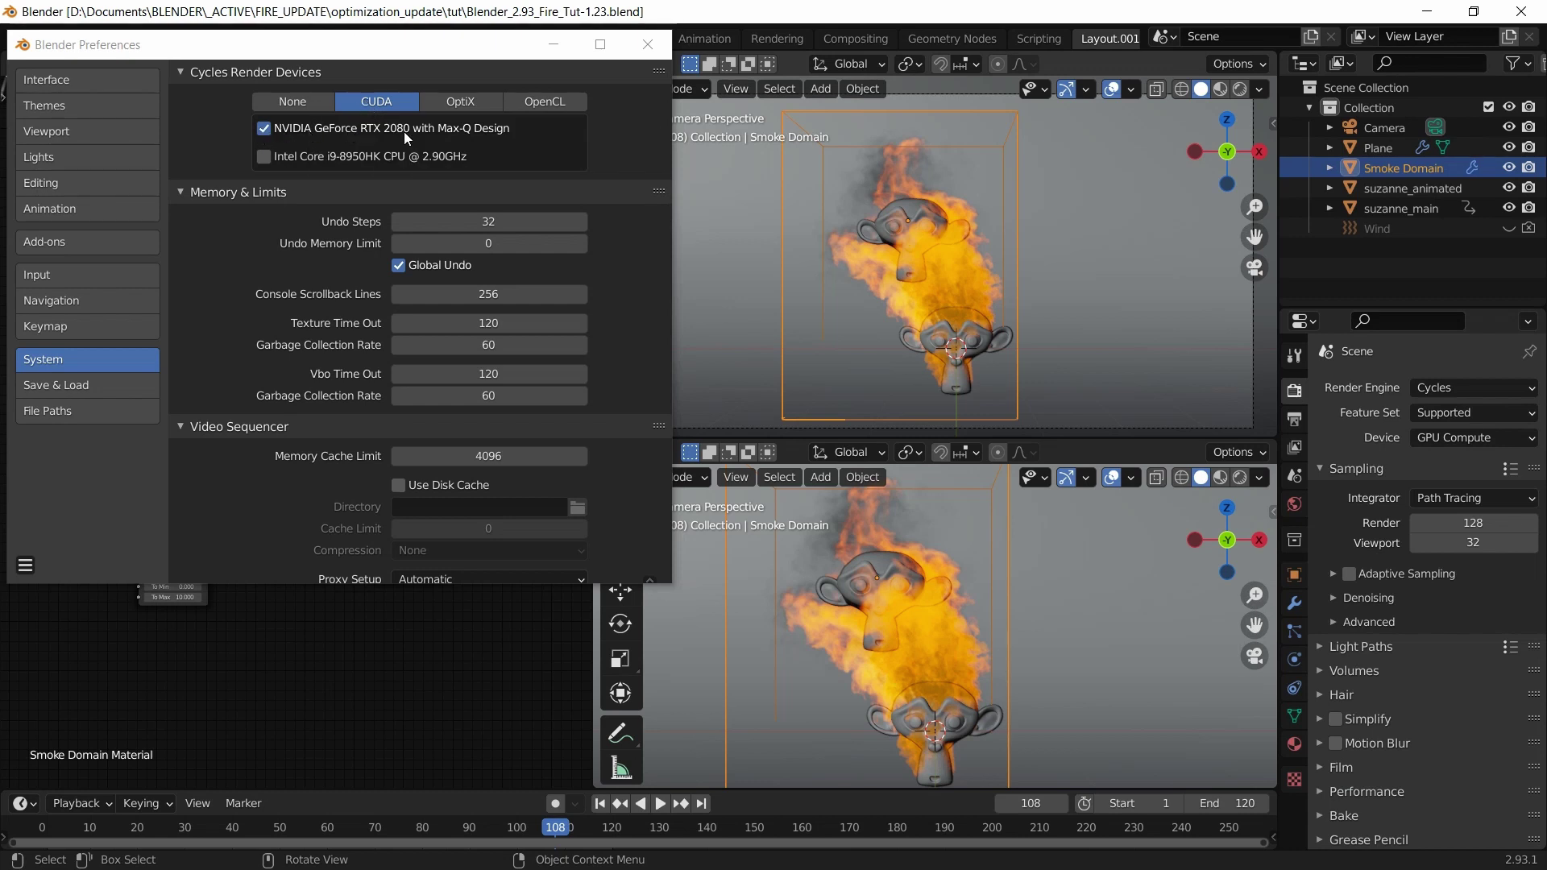
{"action": "left_click", "coordinate": [644, 46]}
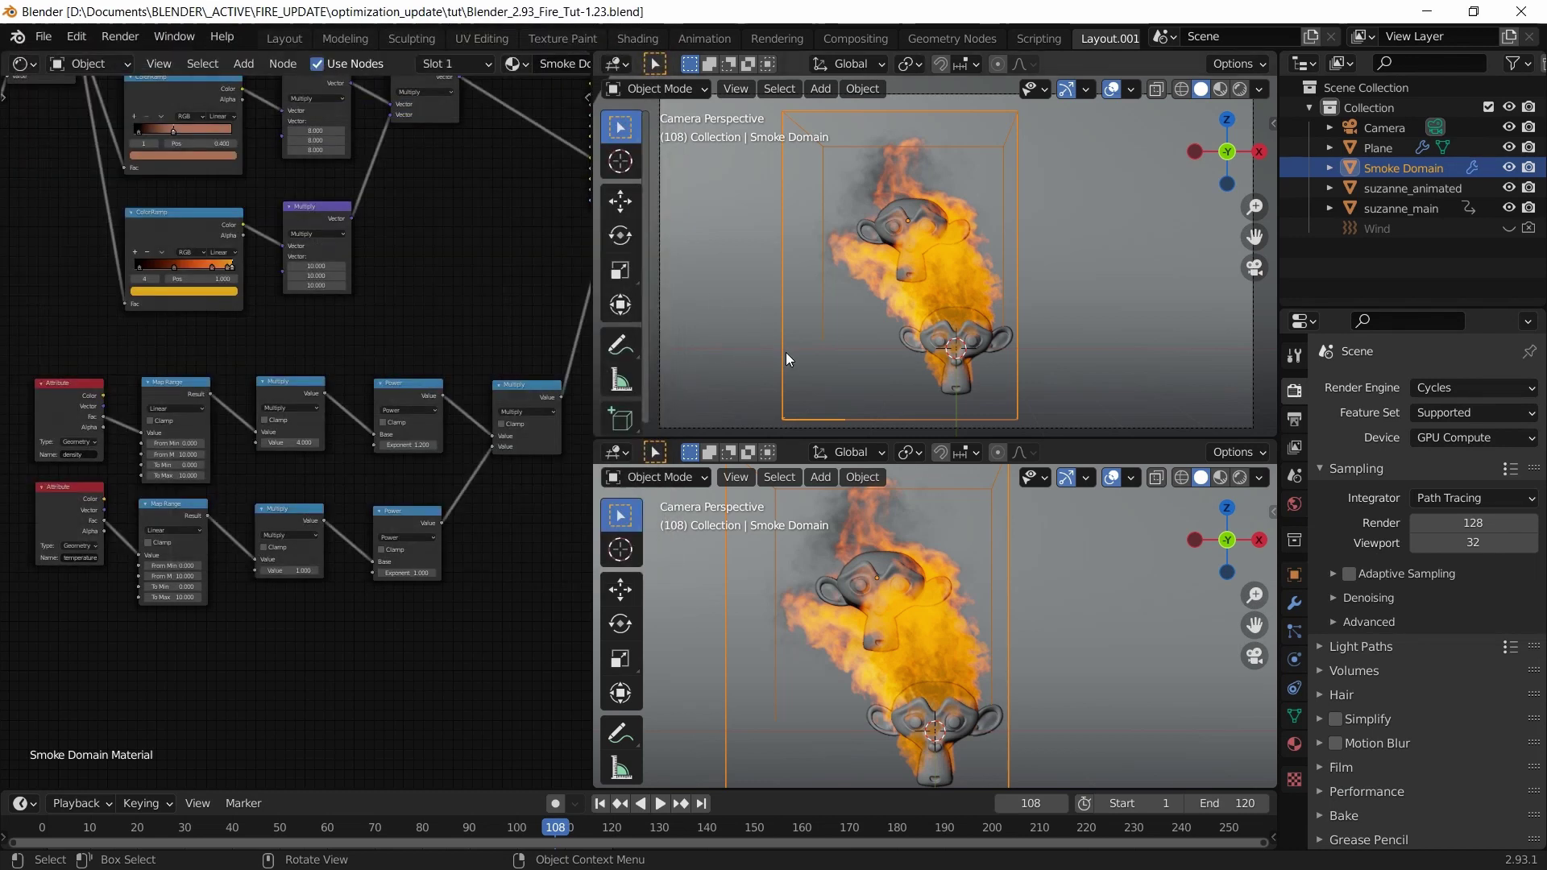
Step: Save the file, render frame 108, and stop the render at 12 of 40 tiles
{"action": "key", "text": "ctrl+s"}
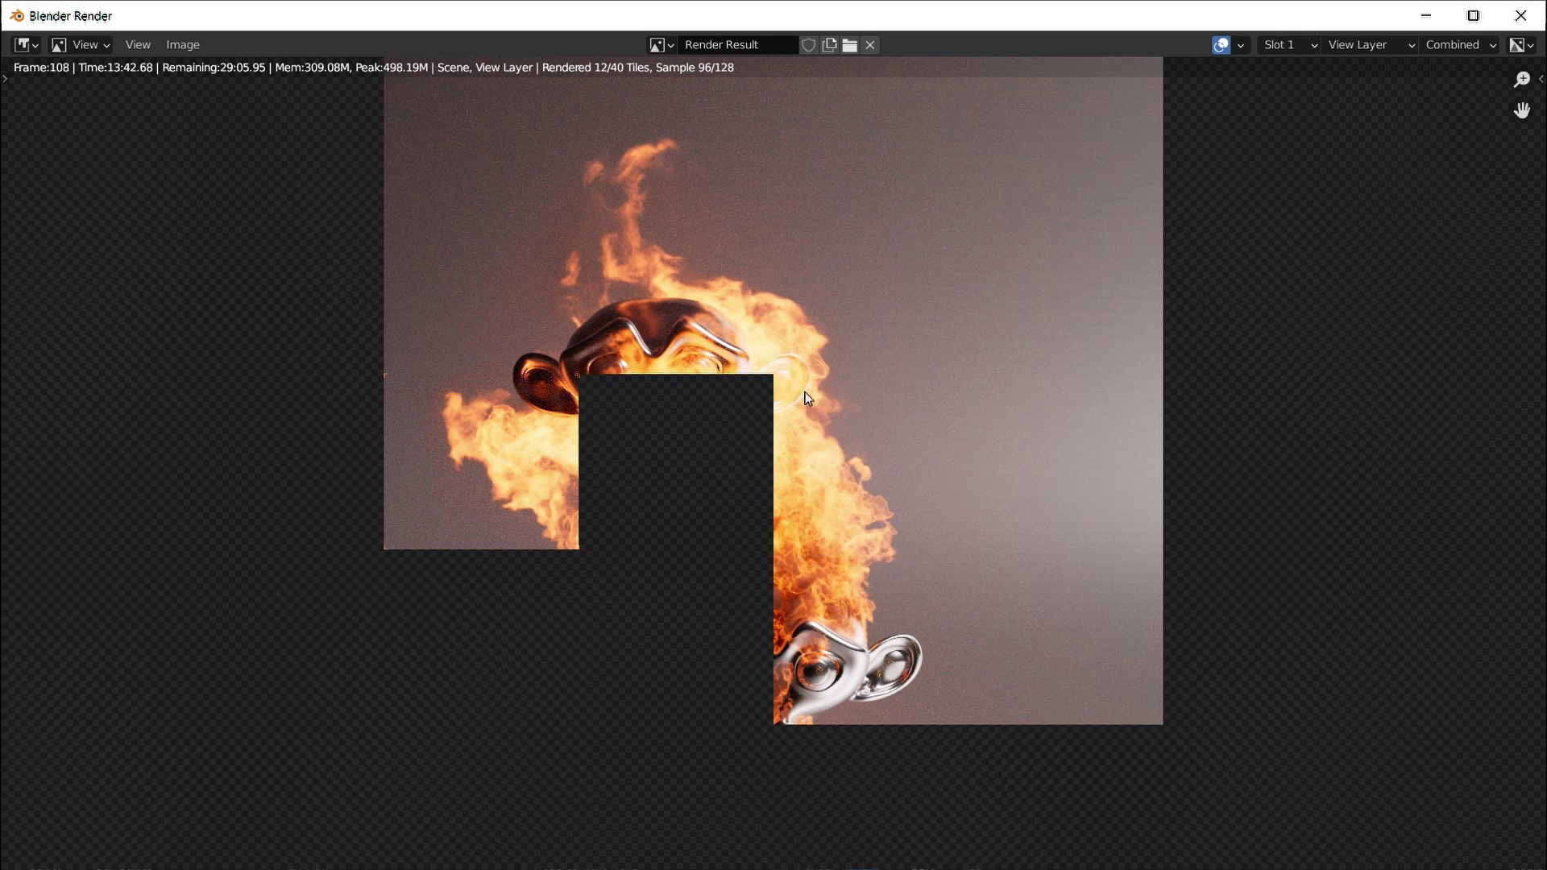
{"action": "key", "text": "Escape"}
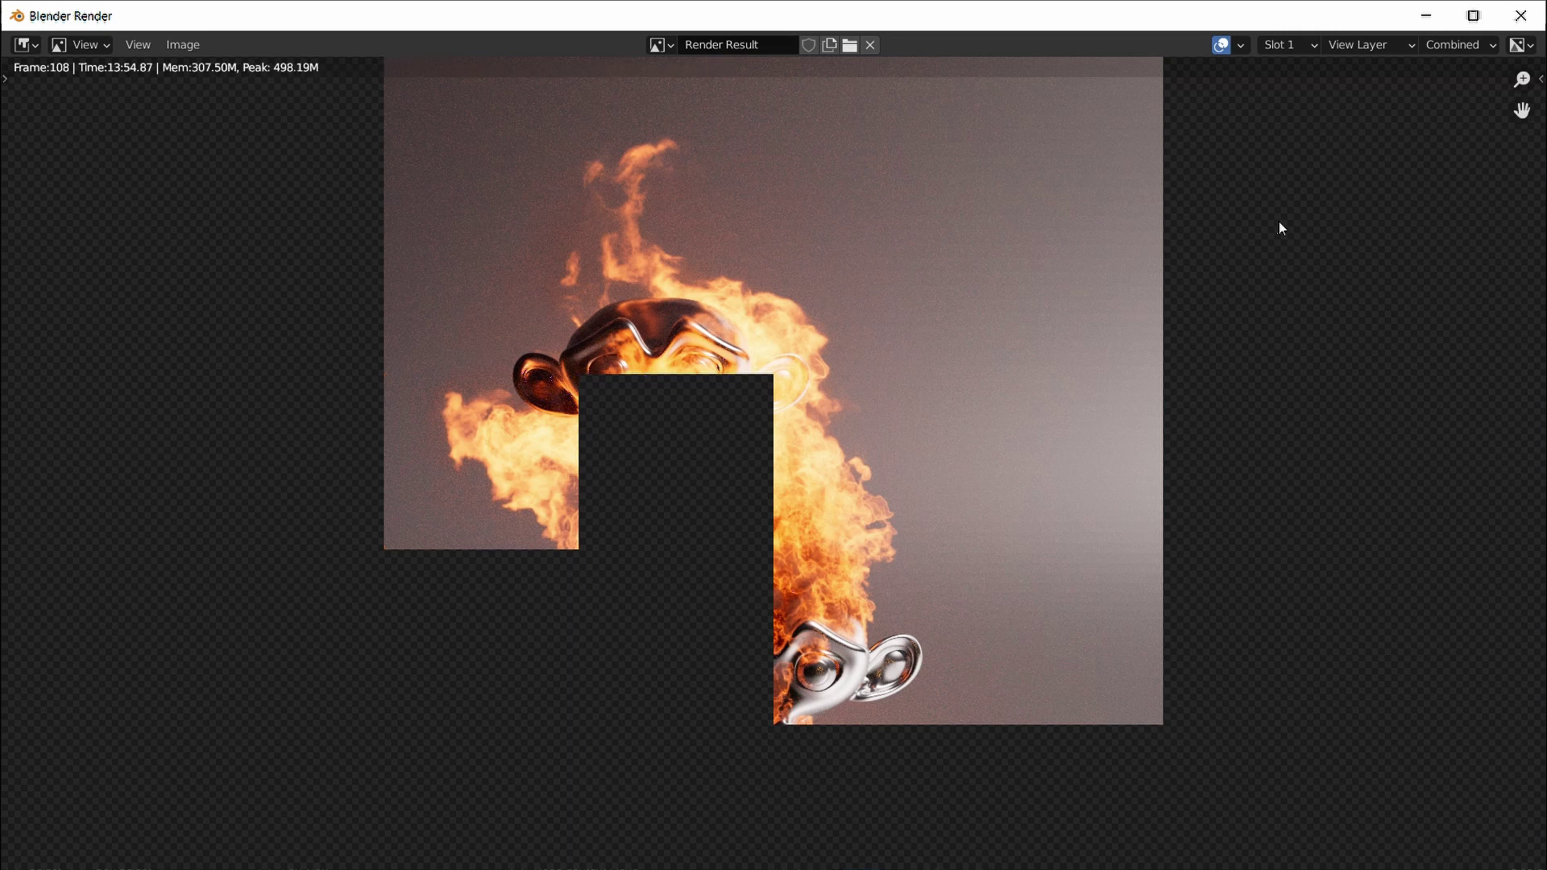
Step: Close the render window and switch the top viewport to a rendered preview
{"action": "key", "text": "j"}
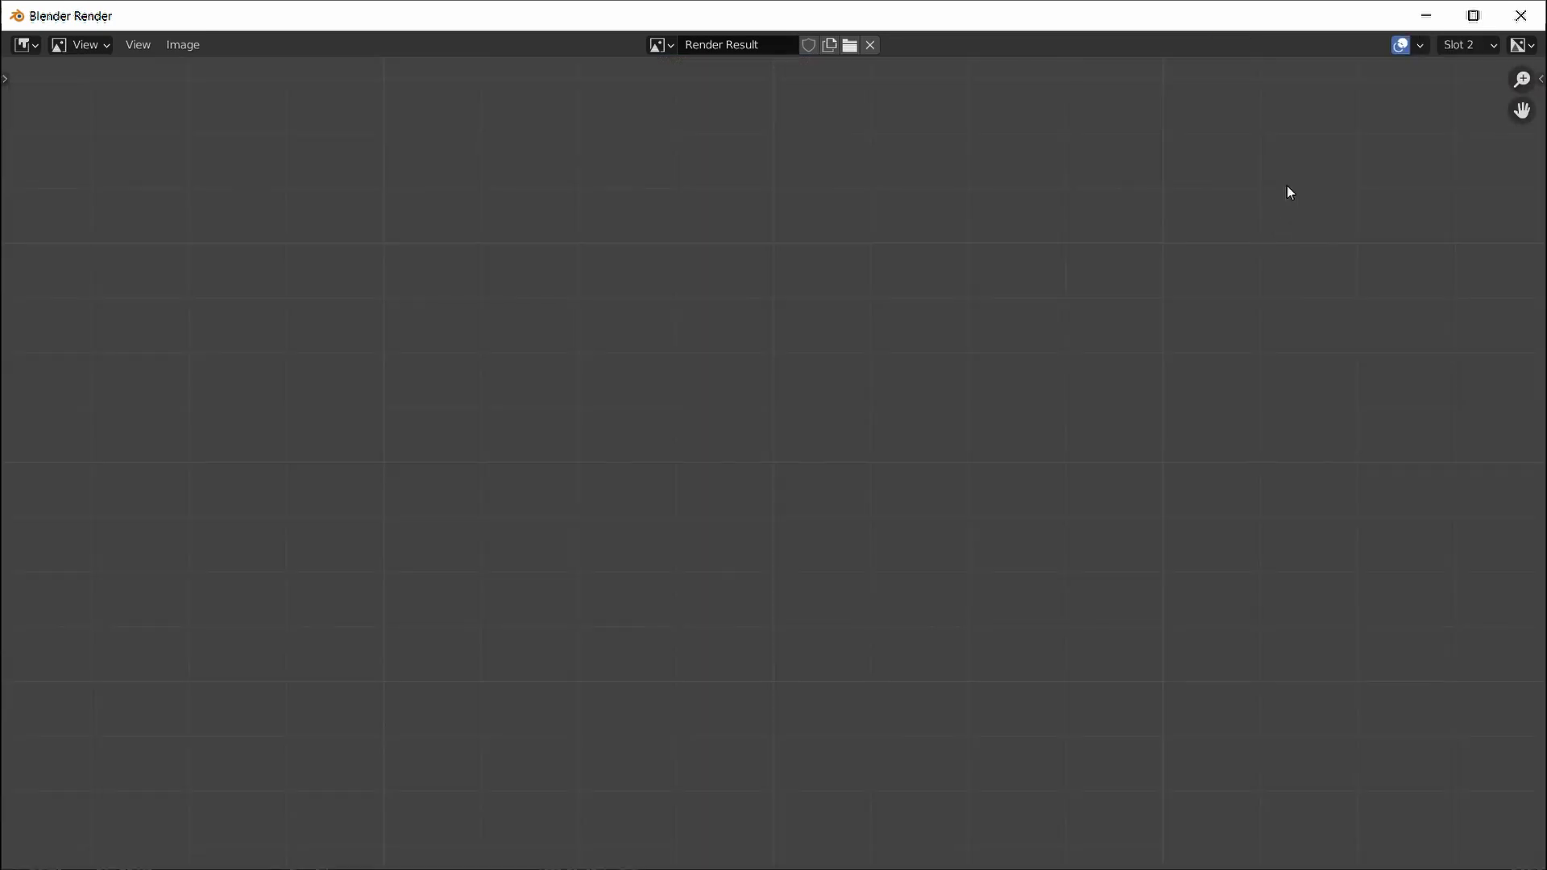
{"action": "left_click", "coordinate": [1520, 15]}
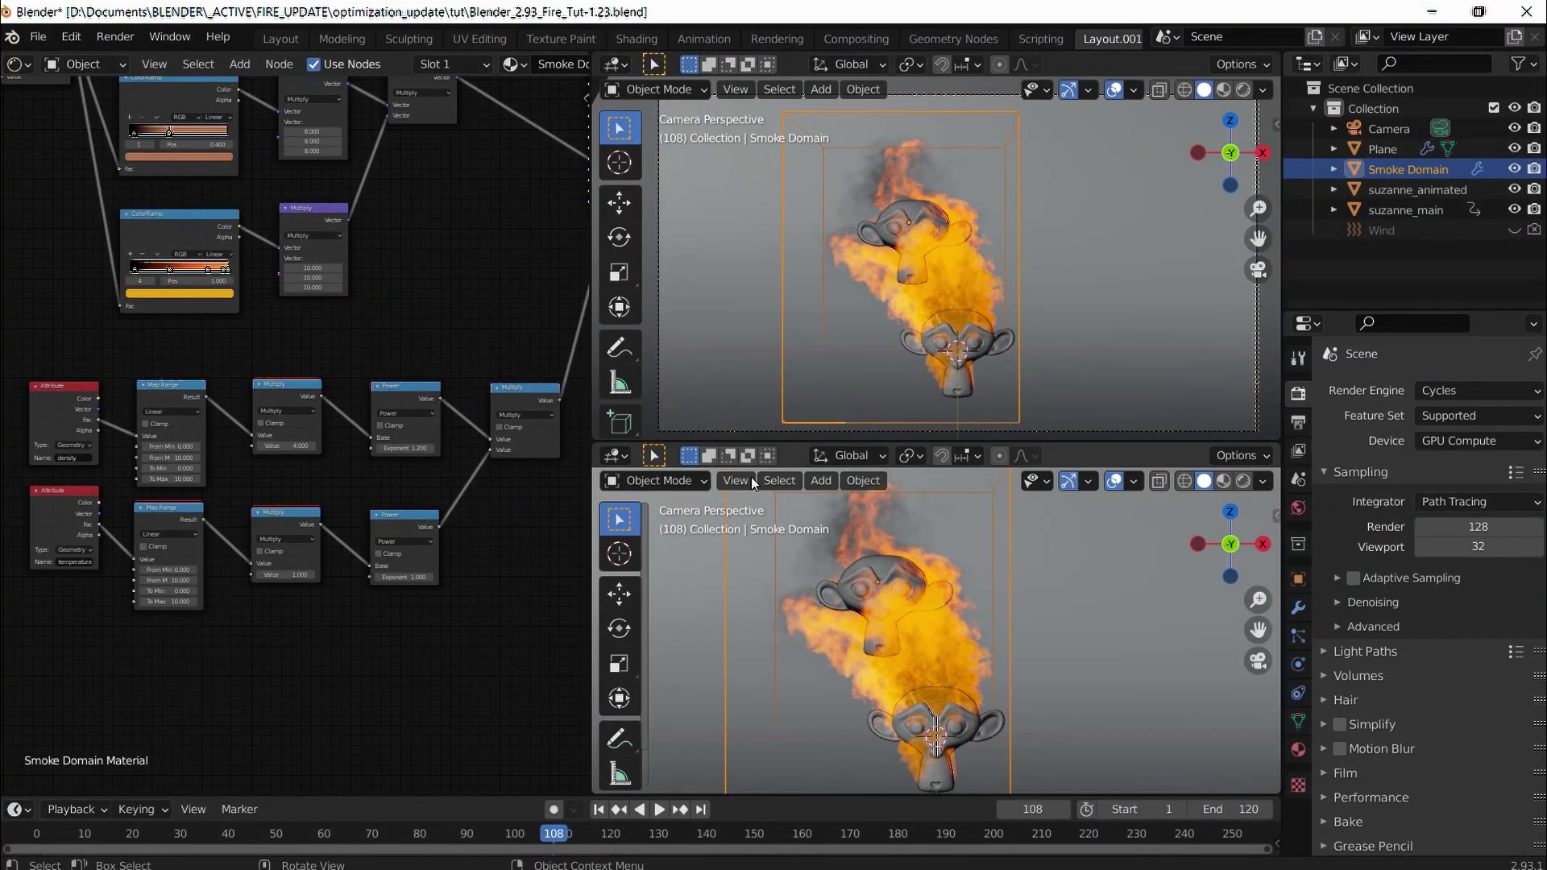
{"action": "middle_click_drag", "start_coordinate": [446, 298], "coordinate": [443, 451]}
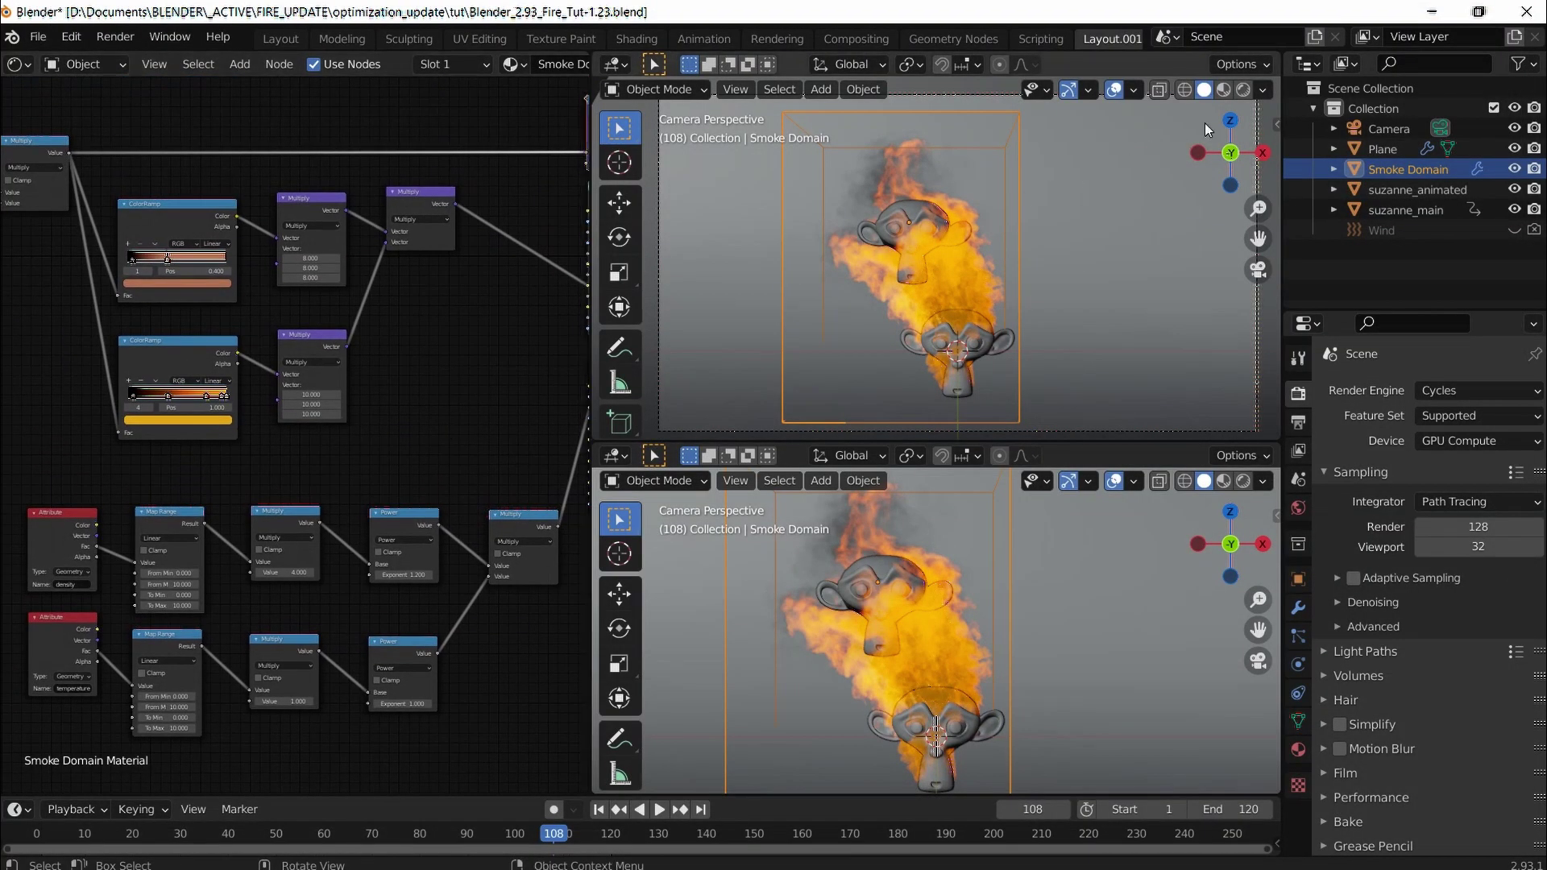
{"action": "left_click", "coordinate": [1245, 91]}
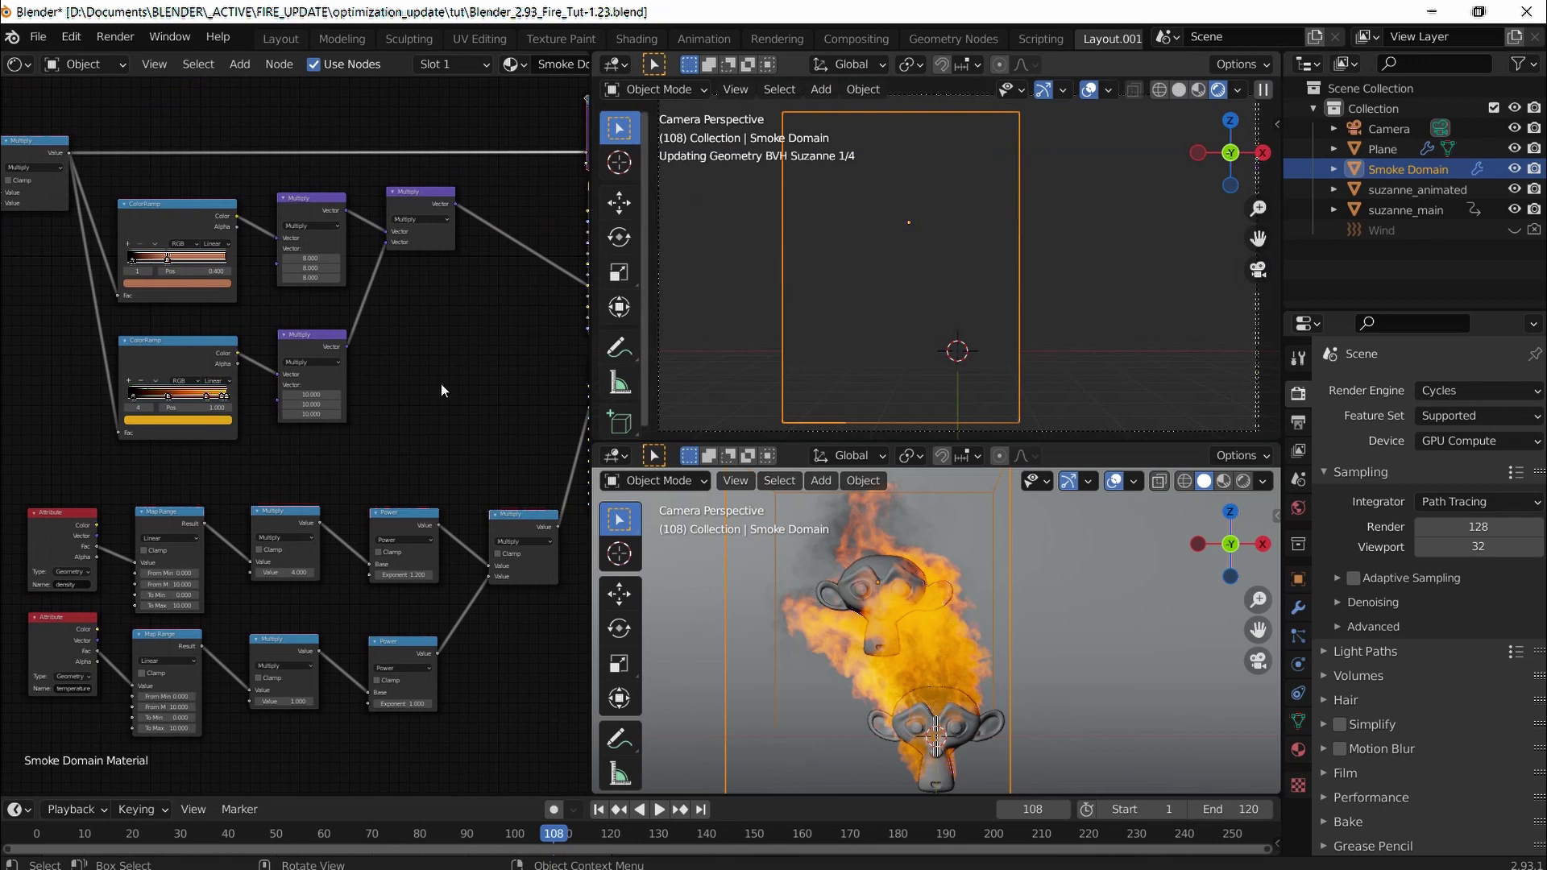
{"action": "scroll", "coordinate": [313, 297], "scroll_direction": "up", "scroll_amount": 4}
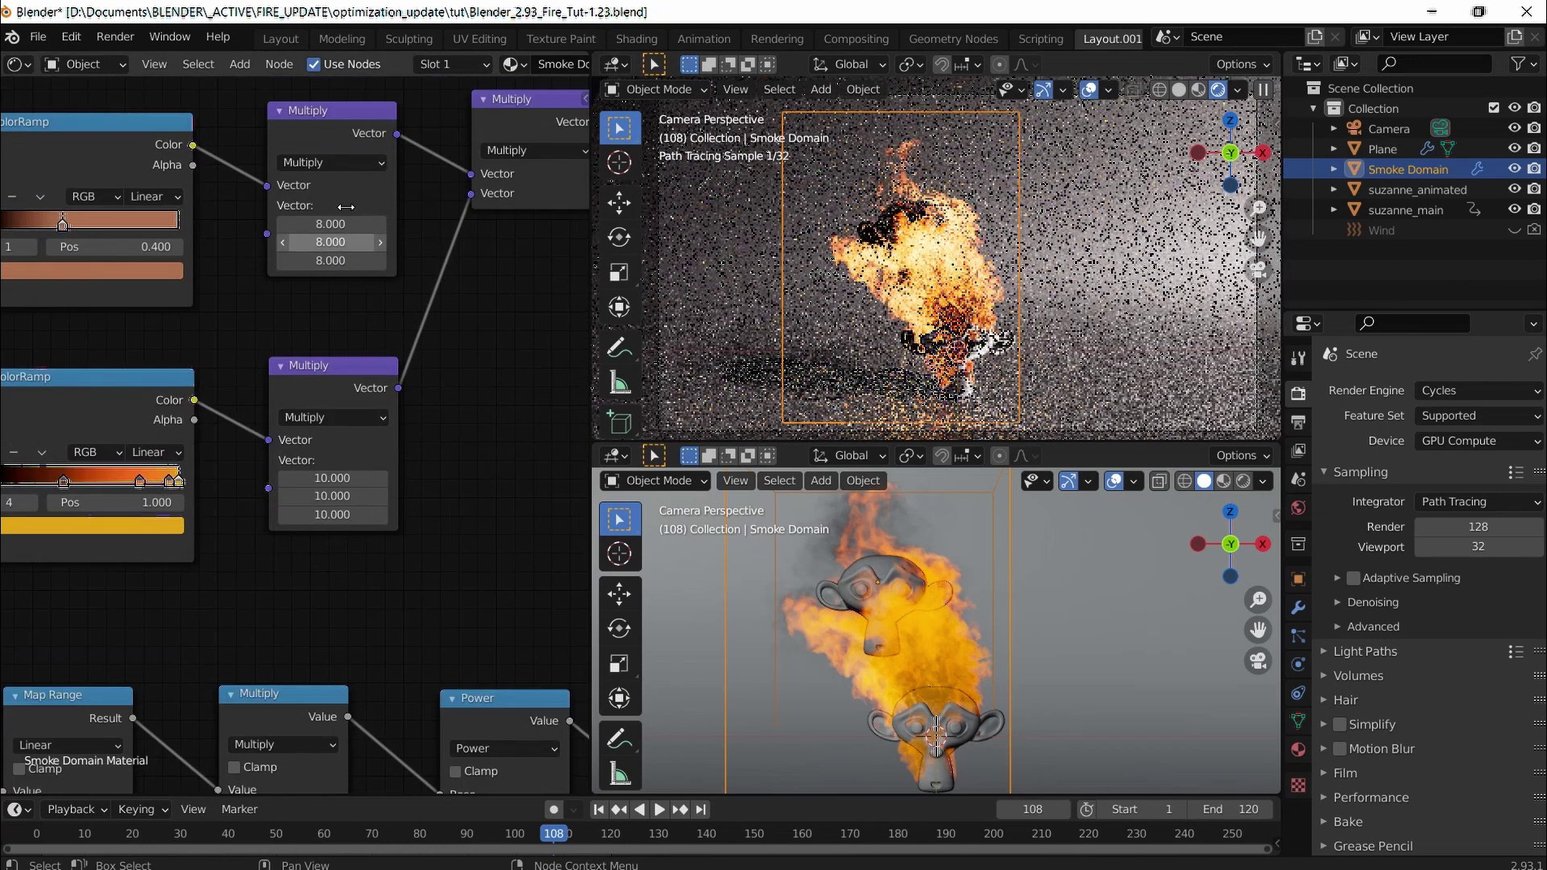
{"action": "scroll", "coordinate": [361, 316], "scroll_direction": "down", "scroll_amount": 4}
{"action": "scroll", "coordinate": [426, 358], "scroll_direction": "up", "scroll_amount": 3}
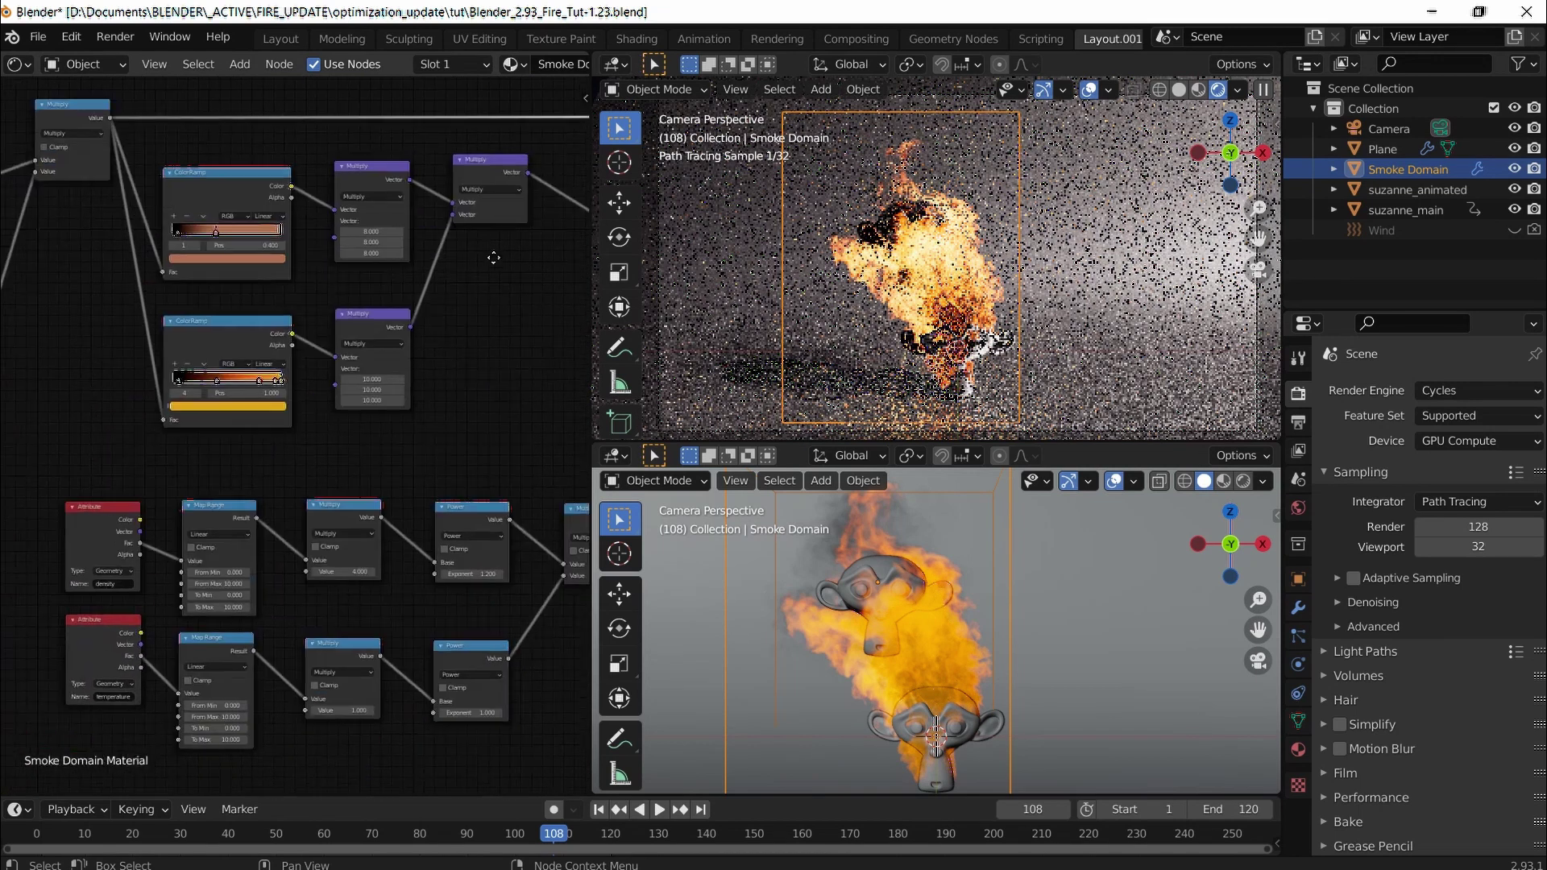
{"action": "scroll", "coordinate": [414, 345], "scroll_direction": "down", "scroll_amount": 3}
{"action": "scroll", "coordinate": [414, 345], "scroll_direction": "up", "scroll_amount": 3}
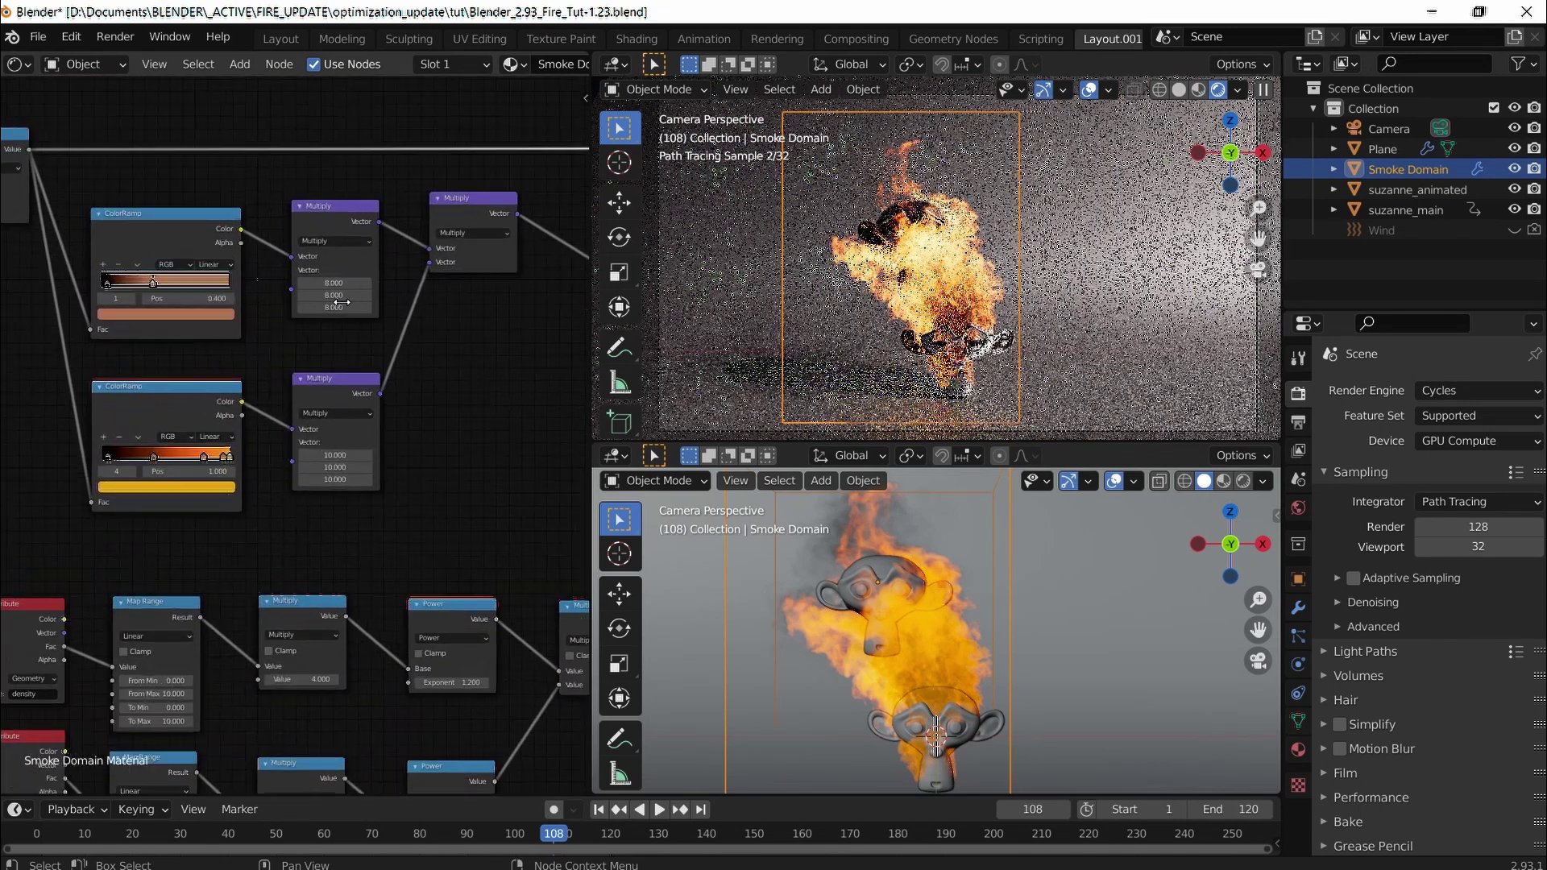
{"action": "scroll", "coordinate": [372, 266], "scroll_direction": "up", "scroll_amount": 1}
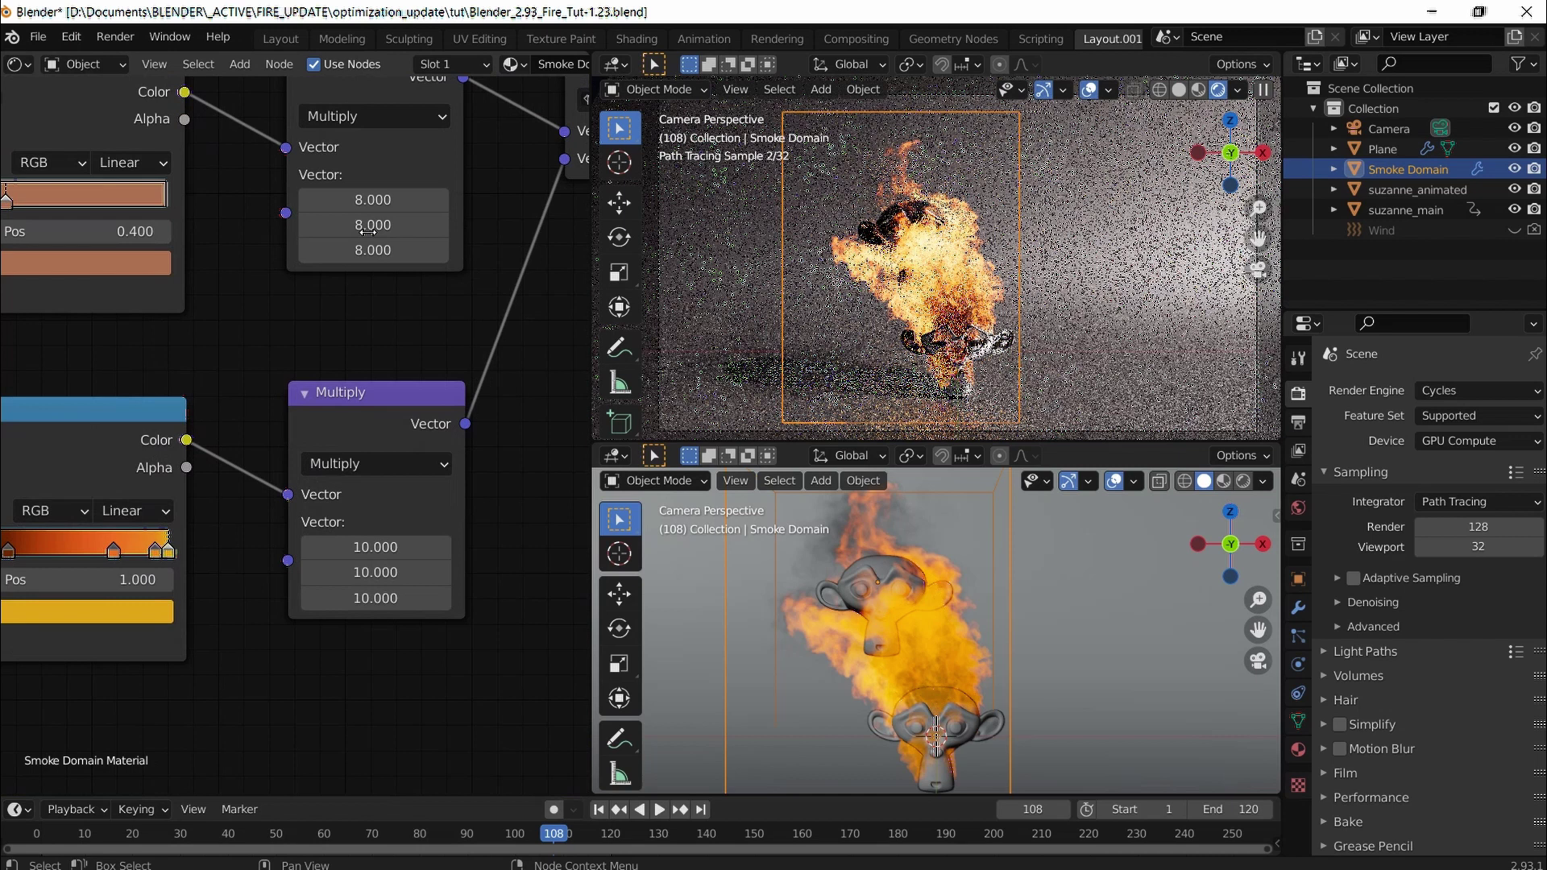
Step: Set the upper Multiply node's vector to 12, 16, 32 and save the file
{"action": "left_click", "coordinate": [373, 204]}
{"action": "type", "text": "12"}
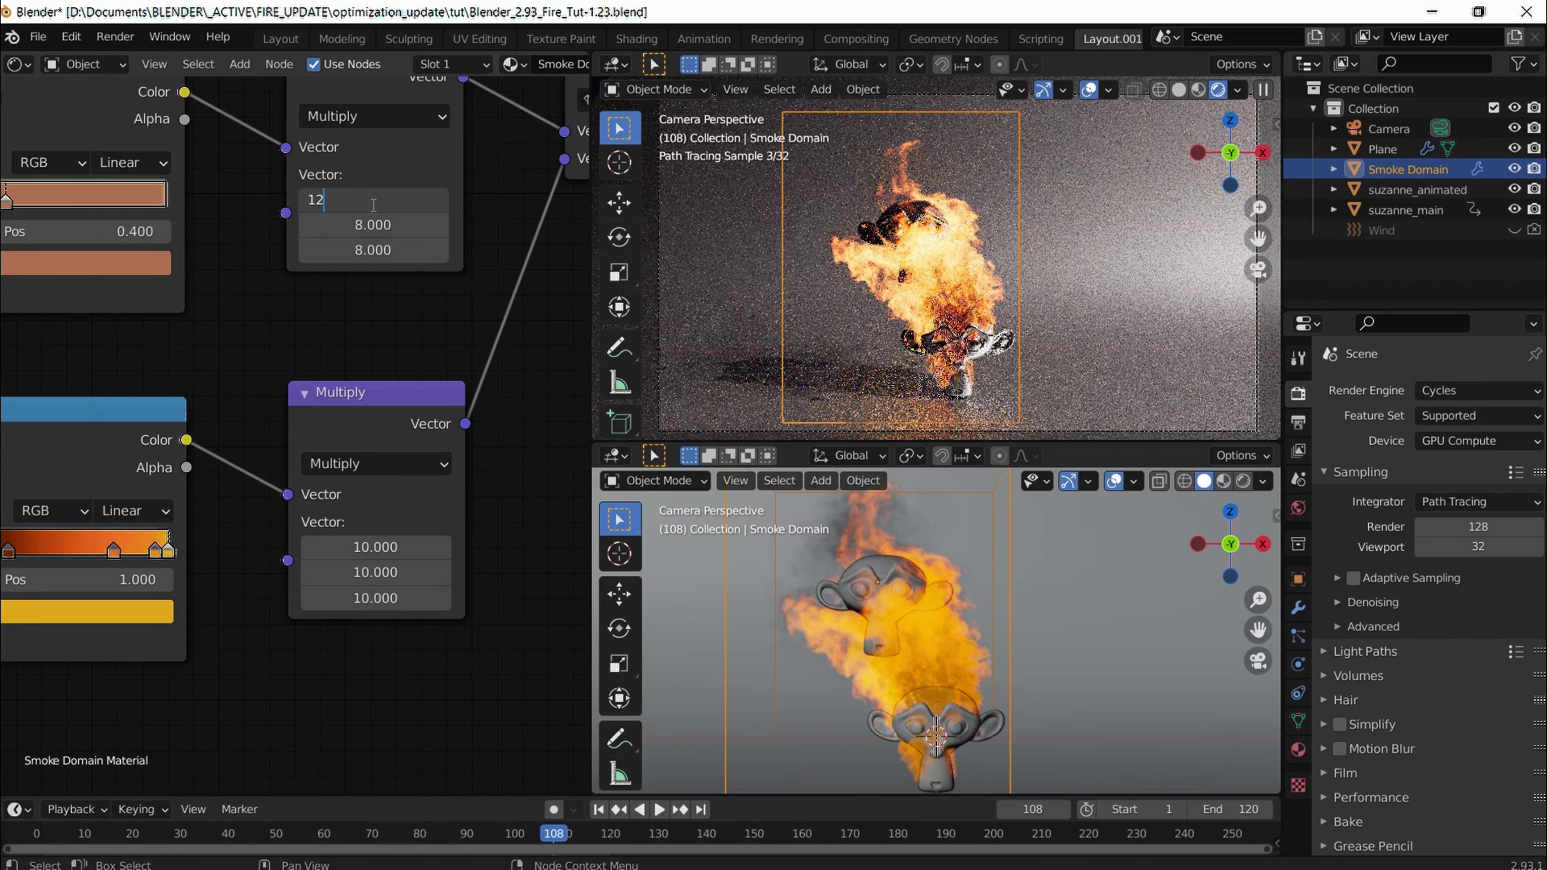
{"action": "key", "text": "Tab"}
{"action": "type", "text": "16"}
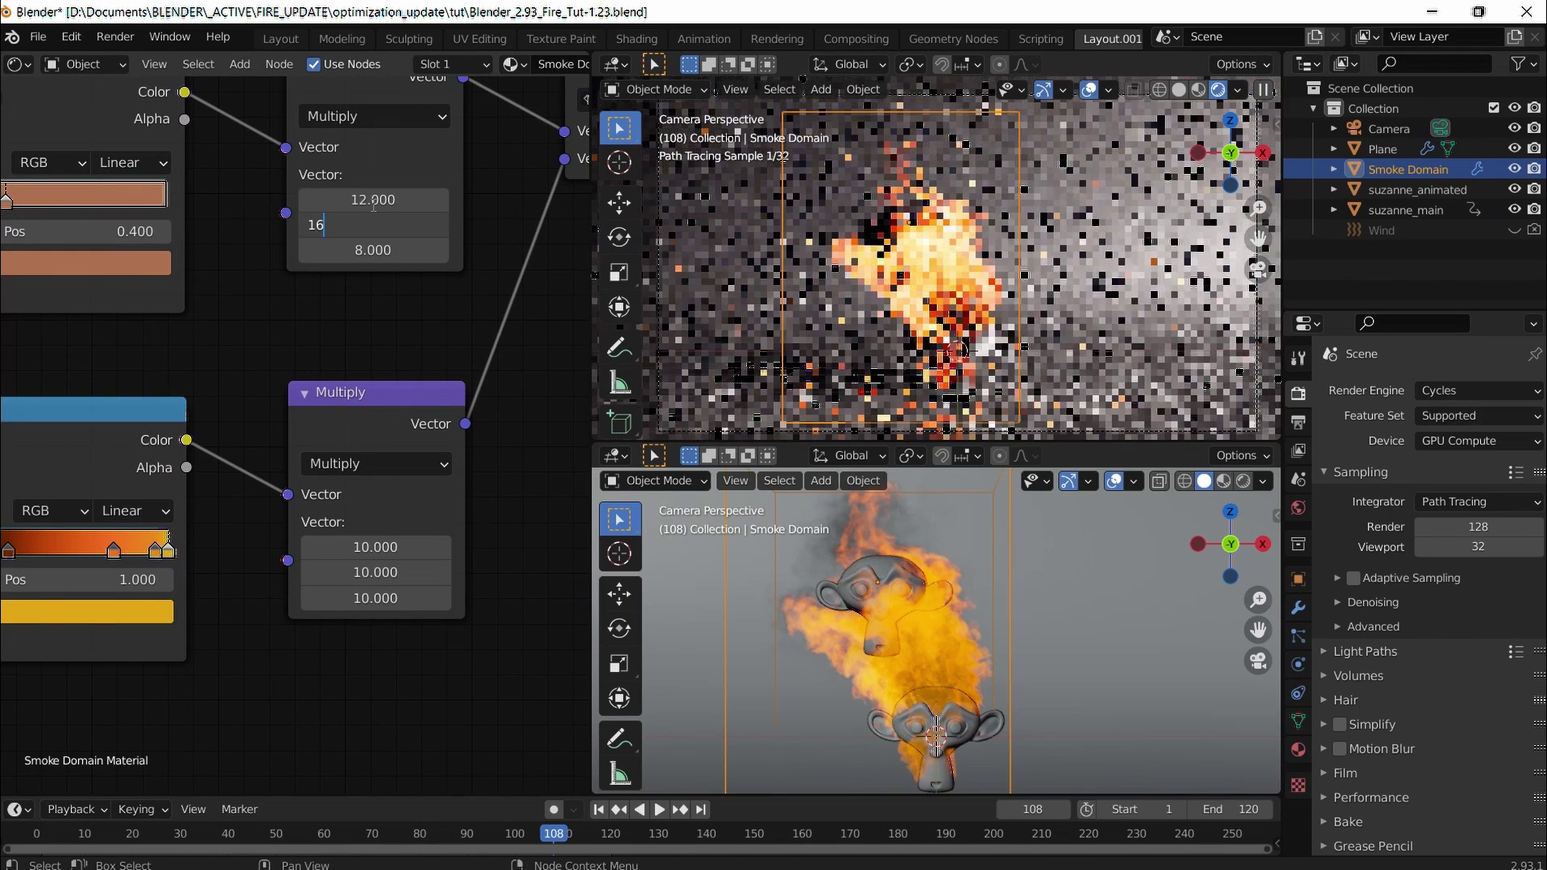
{"action": "key", "text": "Tab"}
{"action": "type", "text": "32"}
{"action": "key", "text": "Return"}
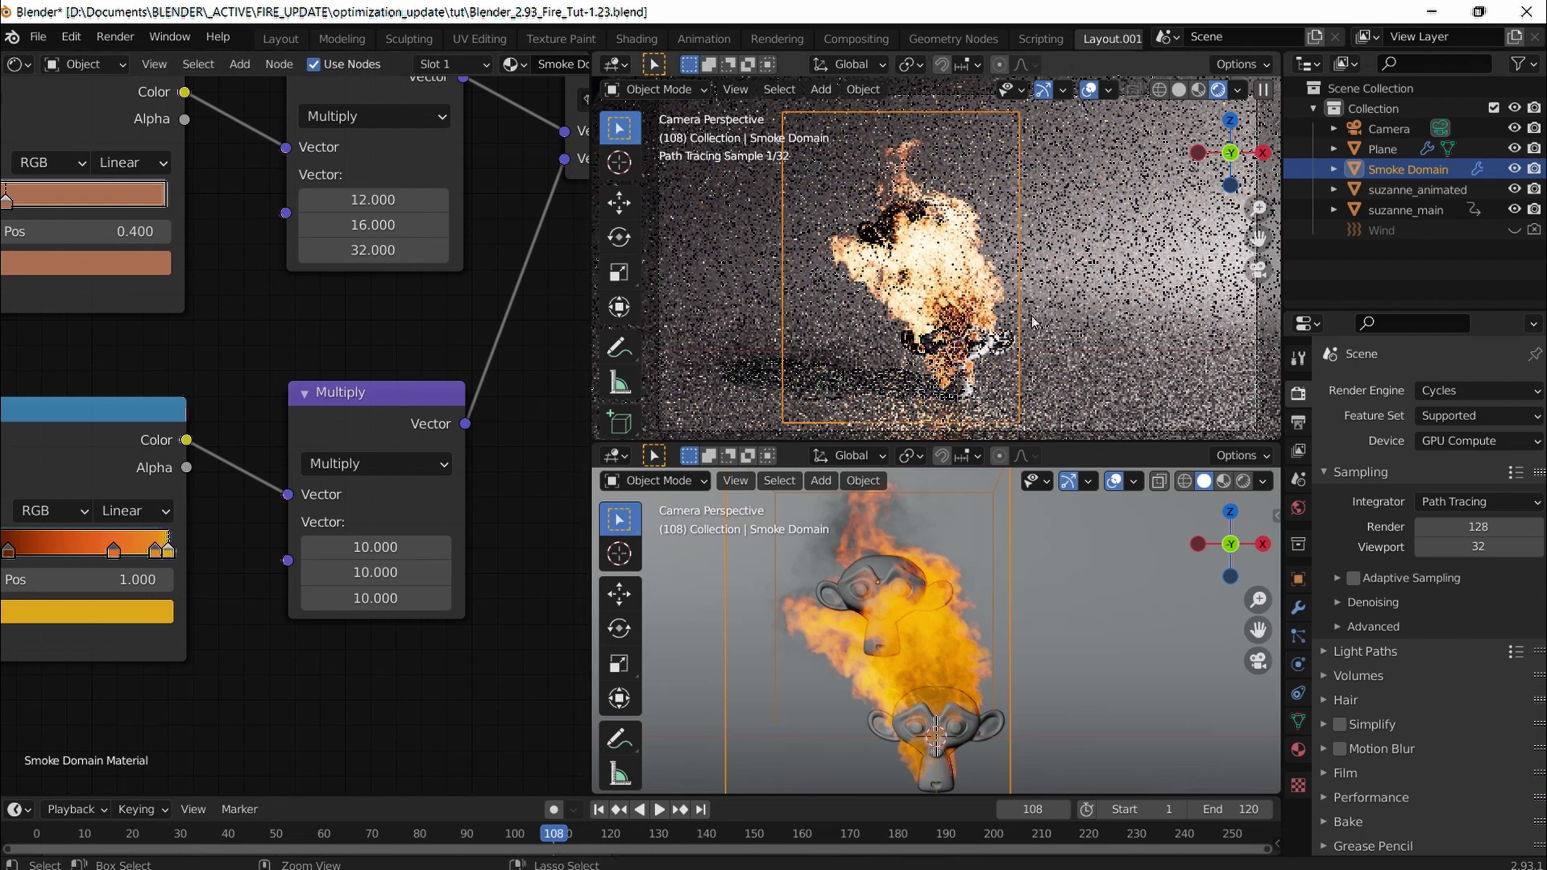
{"action": "key", "text": "ctrl+s"}
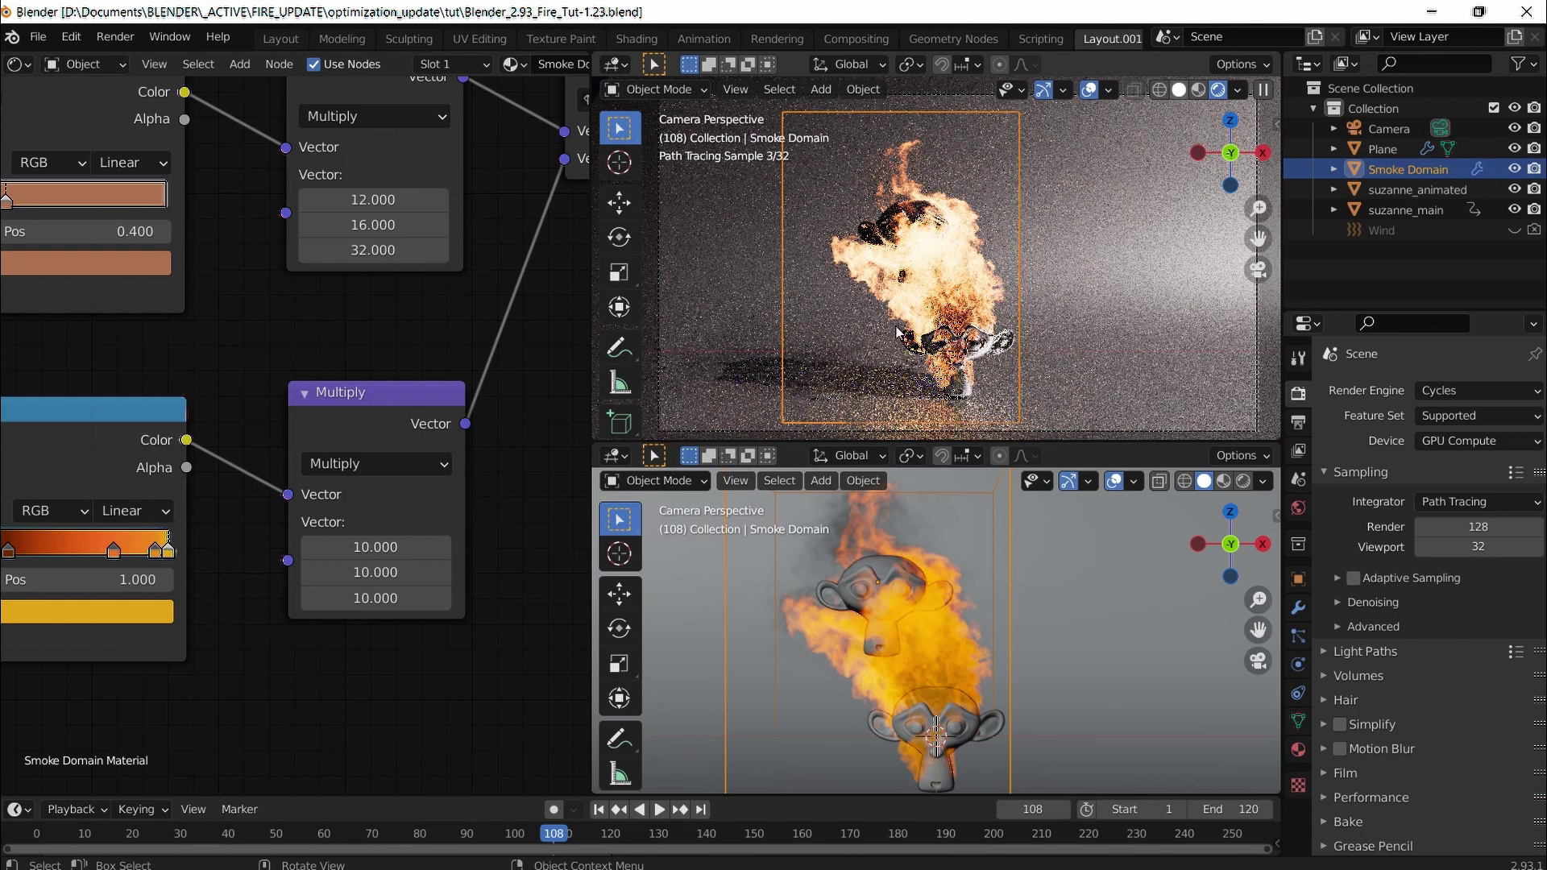
Step: Return the top view to solid shading, save, and zoom out over the Smoke Domain Material nodes
{"action": "key", "text": "z"}
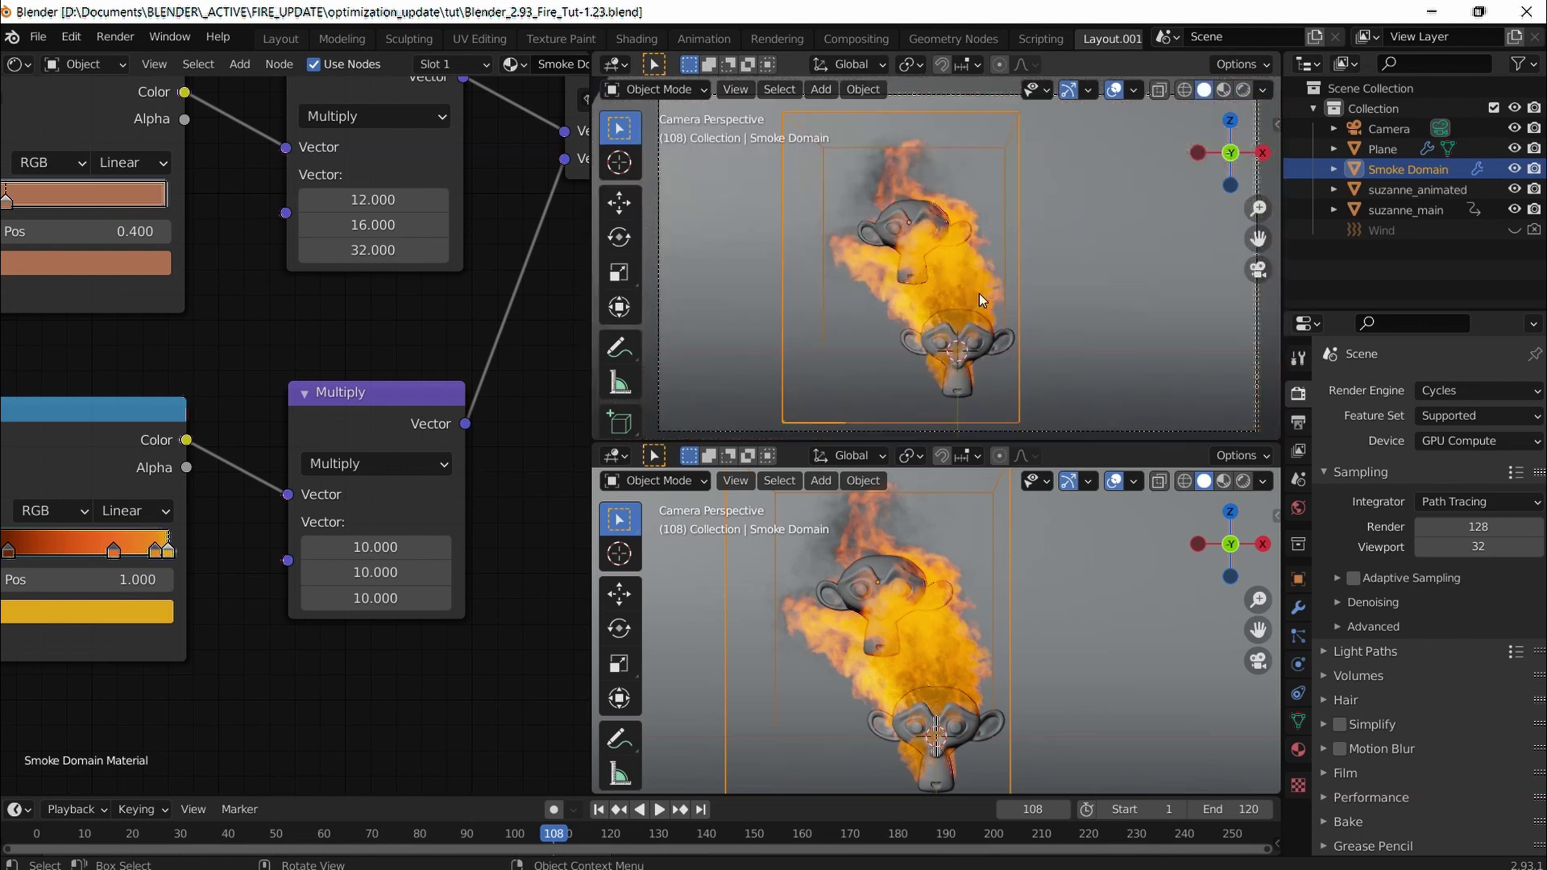
{"action": "key", "text": "ctrl+s"}
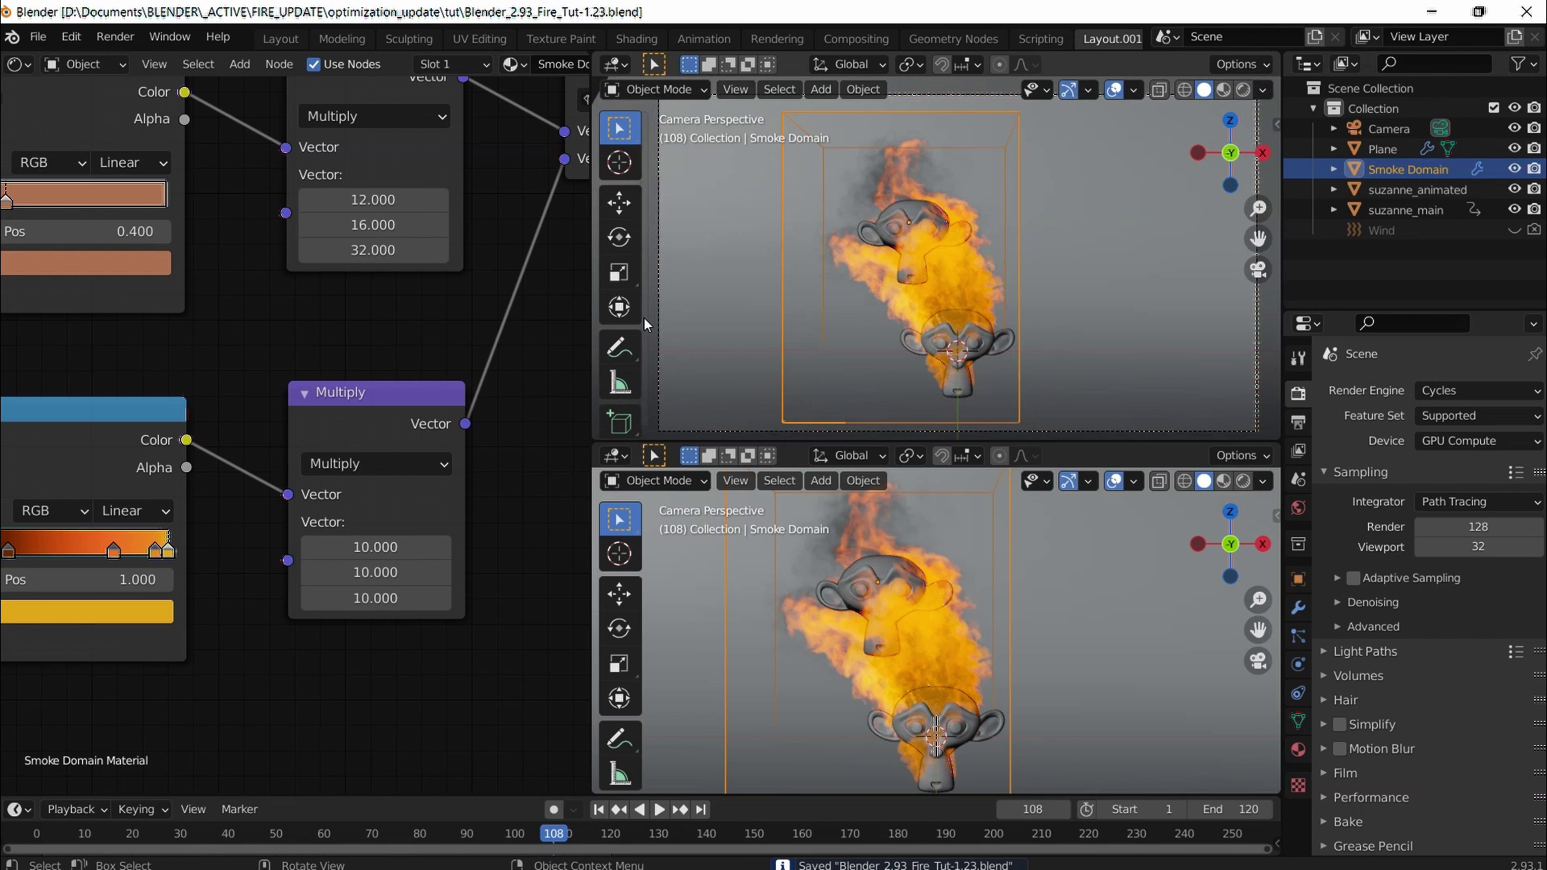
{"action": "scroll", "coordinate": [424, 388], "scroll_direction": "down", "scroll_amount": 4}
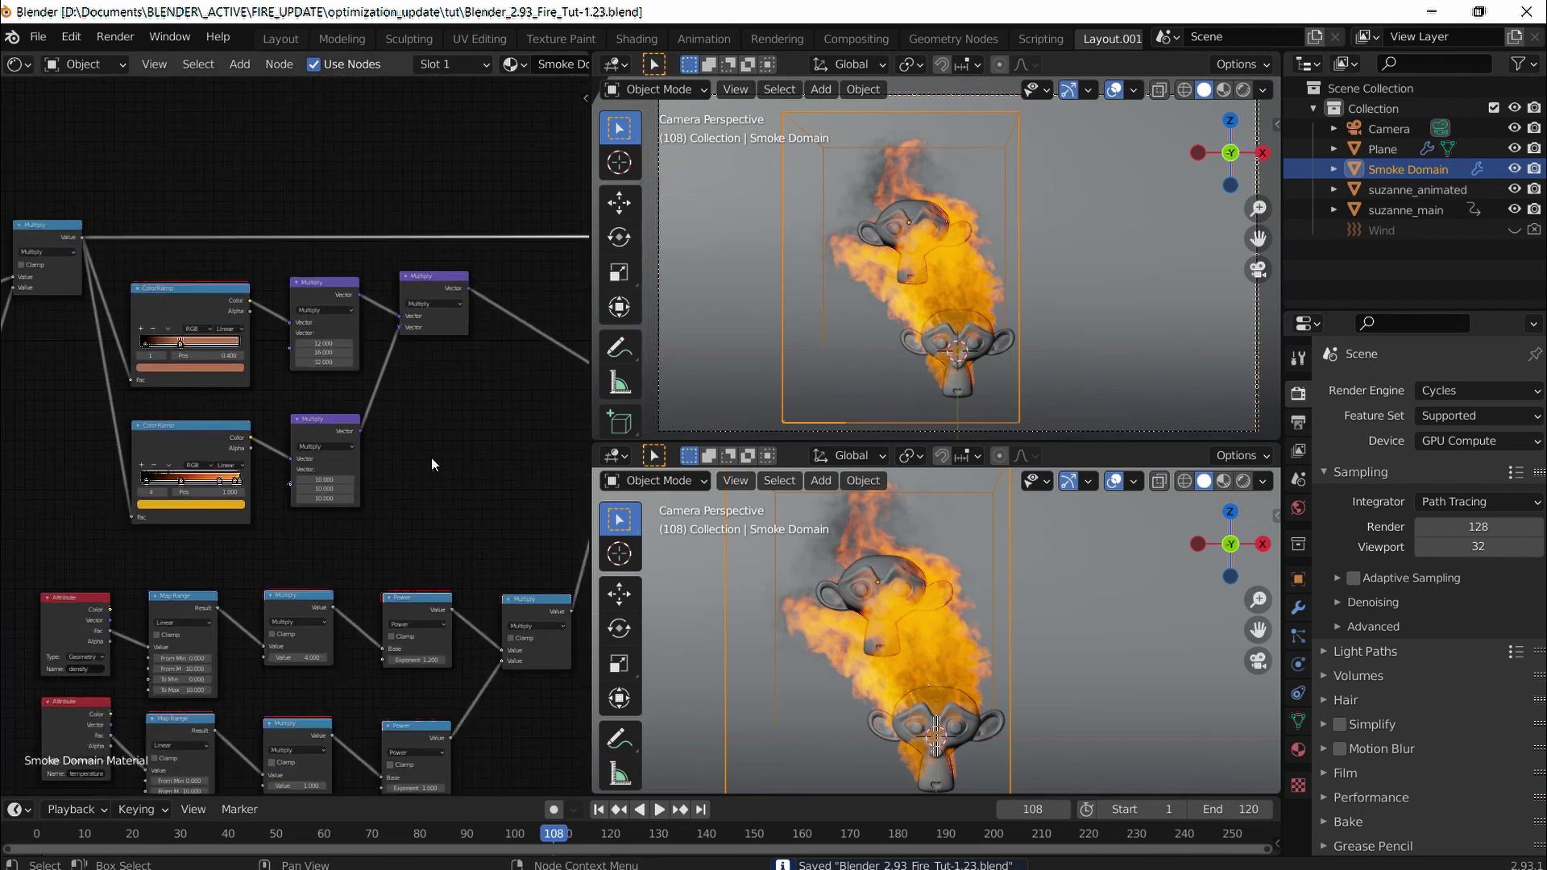
{"action": "scroll", "coordinate": [432, 458], "scroll_direction": "down", "scroll_amount": 2}
{"action": "scroll", "coordinate": [406, 385], "scroll_direction": "up", "scroll_amount": 1}
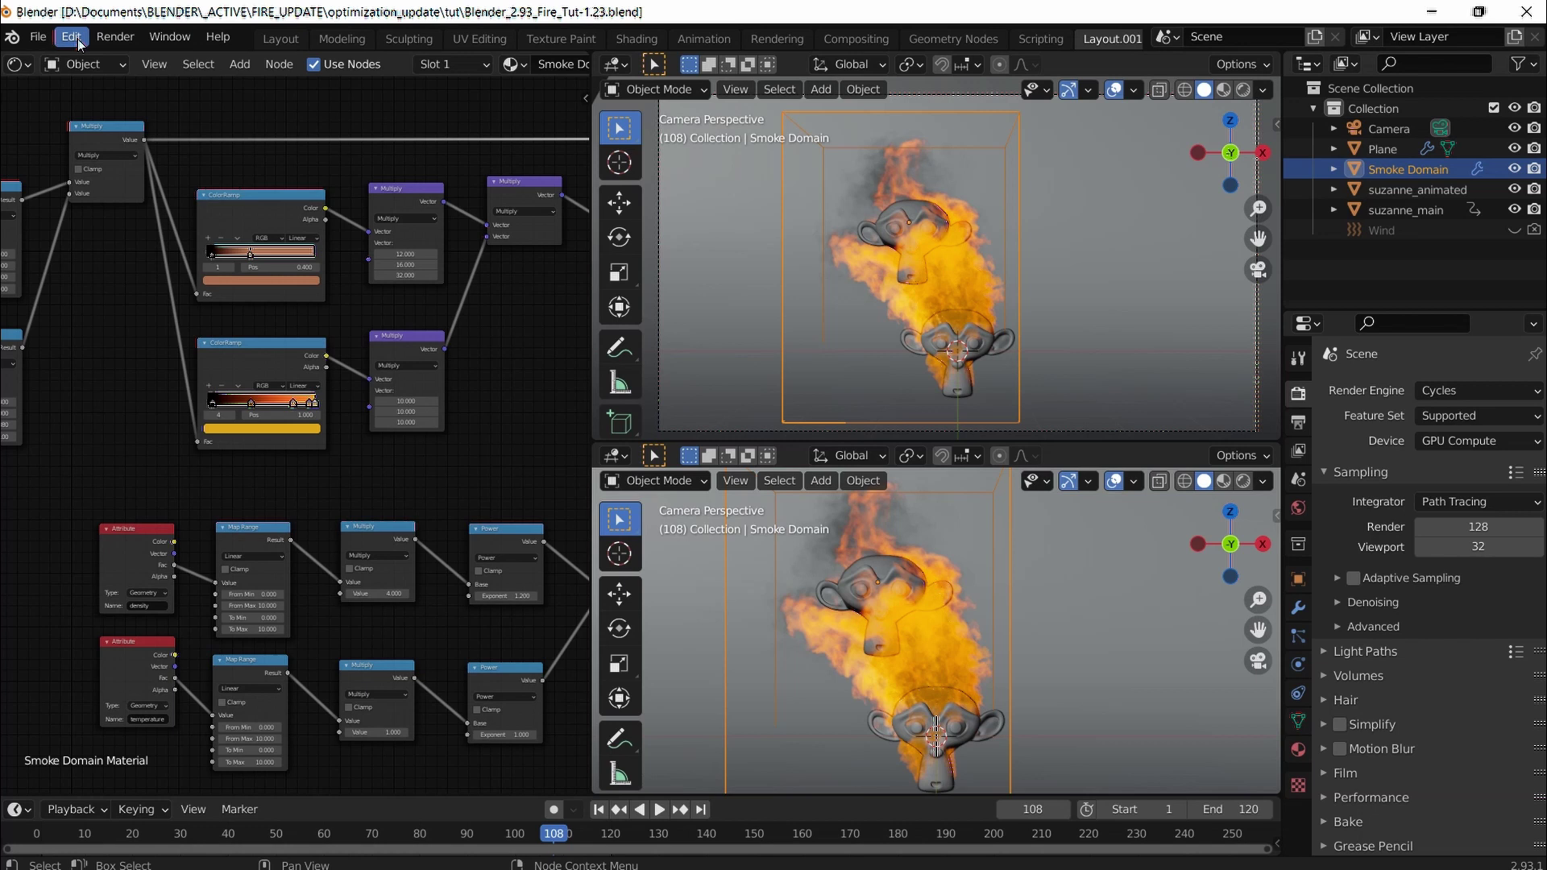
Step: In Preferences > System, set Cycles Render Devices to OptiX with the RTX 2080 and Intel i9 CPU
{"action": "left_click", "coordinate": [78, 38]}
{"action": "left_click", "coordinate": [97, 324]}
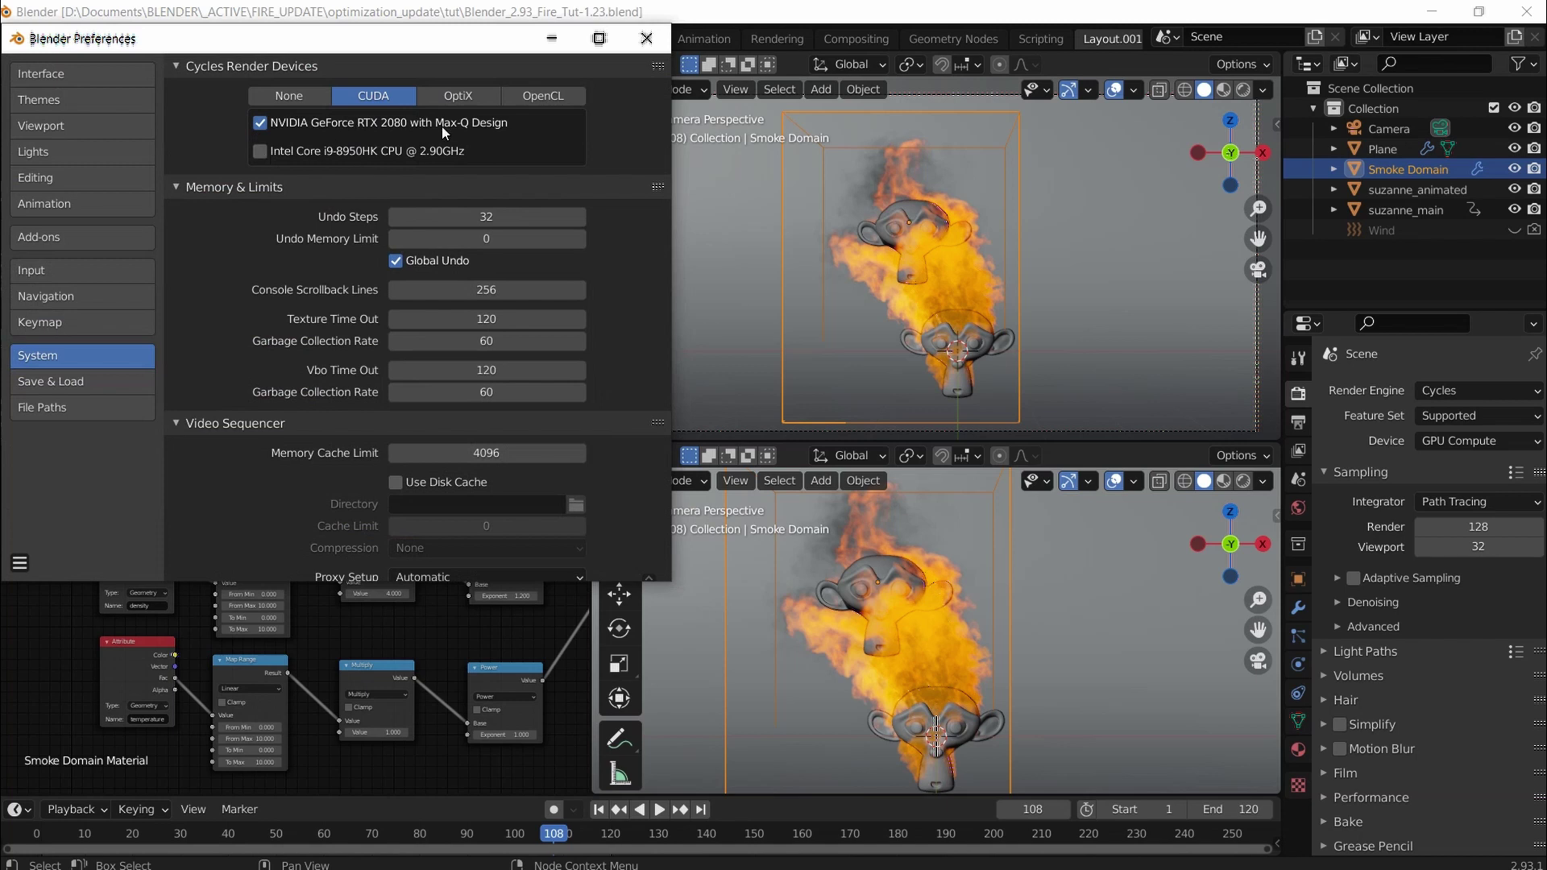
{"action": "left_click", "coordinate": [448, 100]}
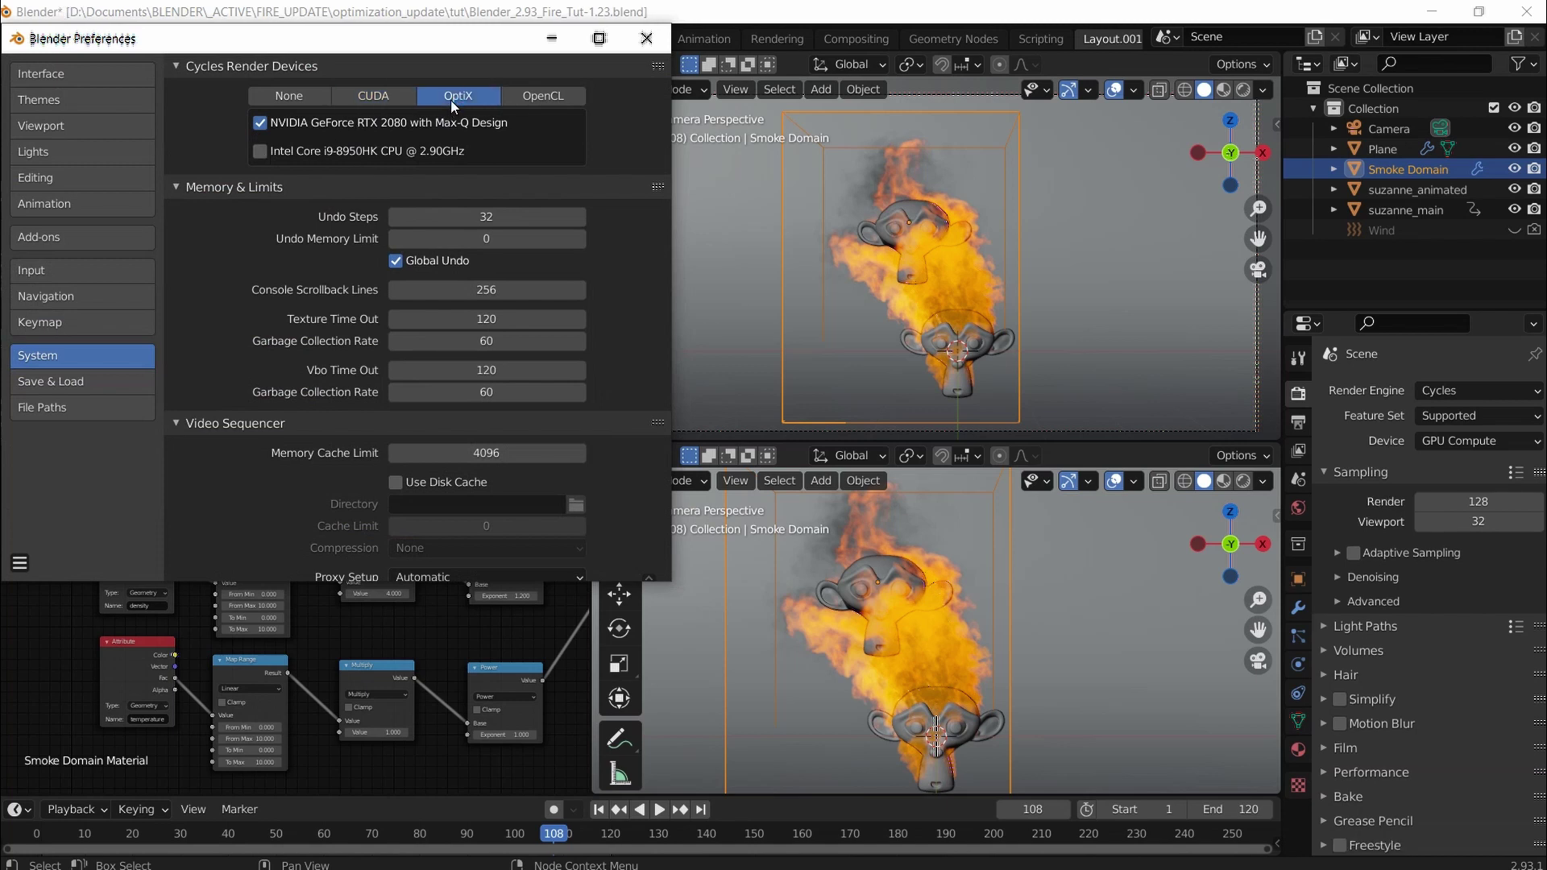
{"action": "left_click", "coordinate": [257, 152]}
{"action": "left_click", "coordinate": [646, 38]}
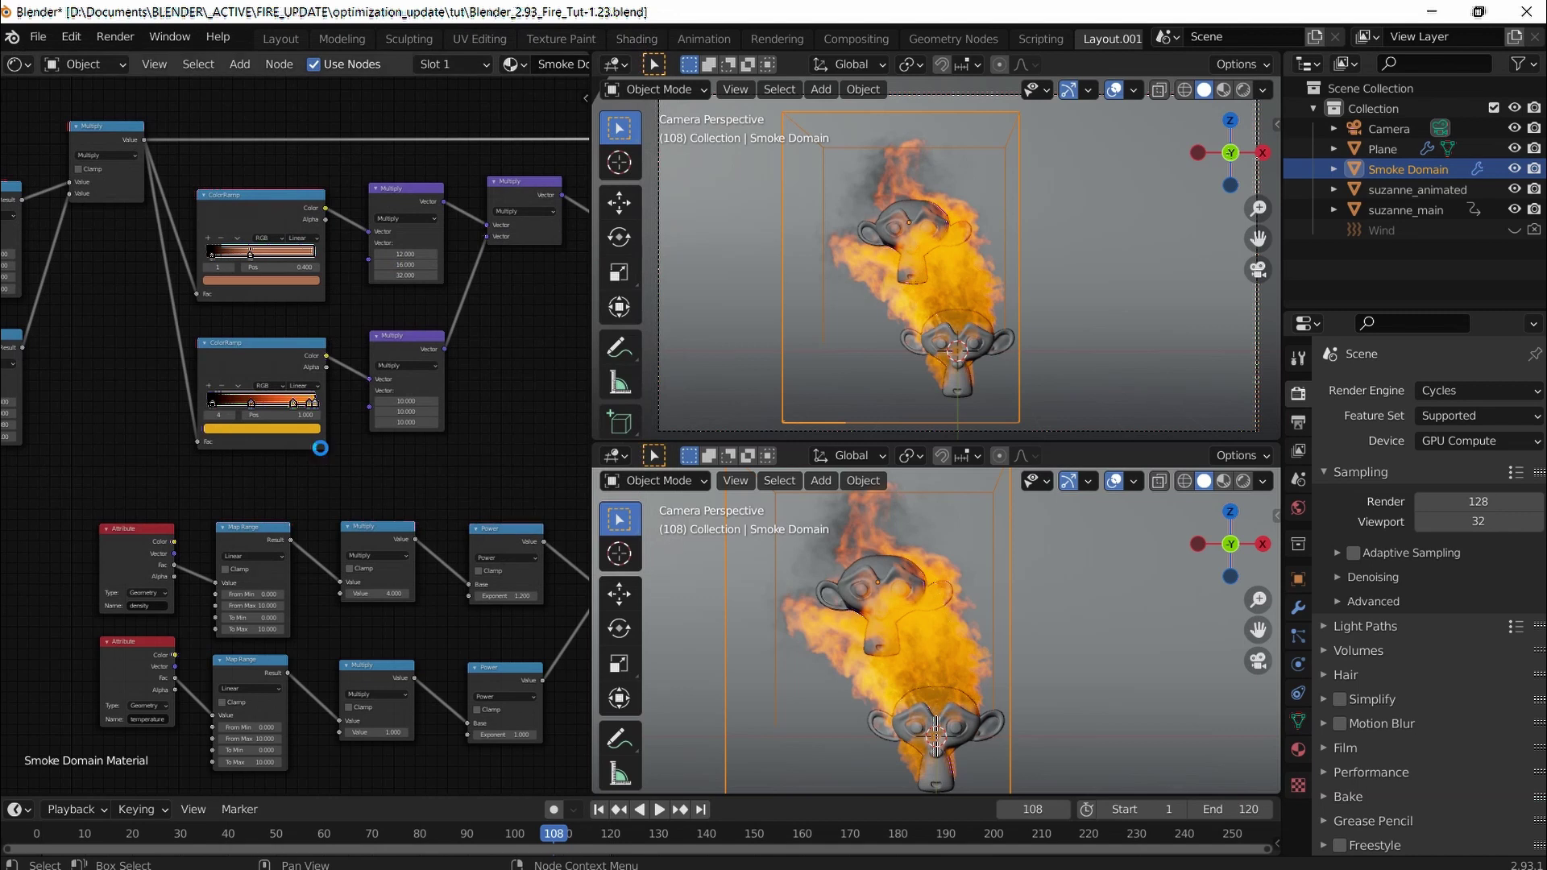
Step: Save, then enable Render denoising under Sampling > Denoising using the OptiX denoiser
{"action": "key", "text": "ctrl+s"}
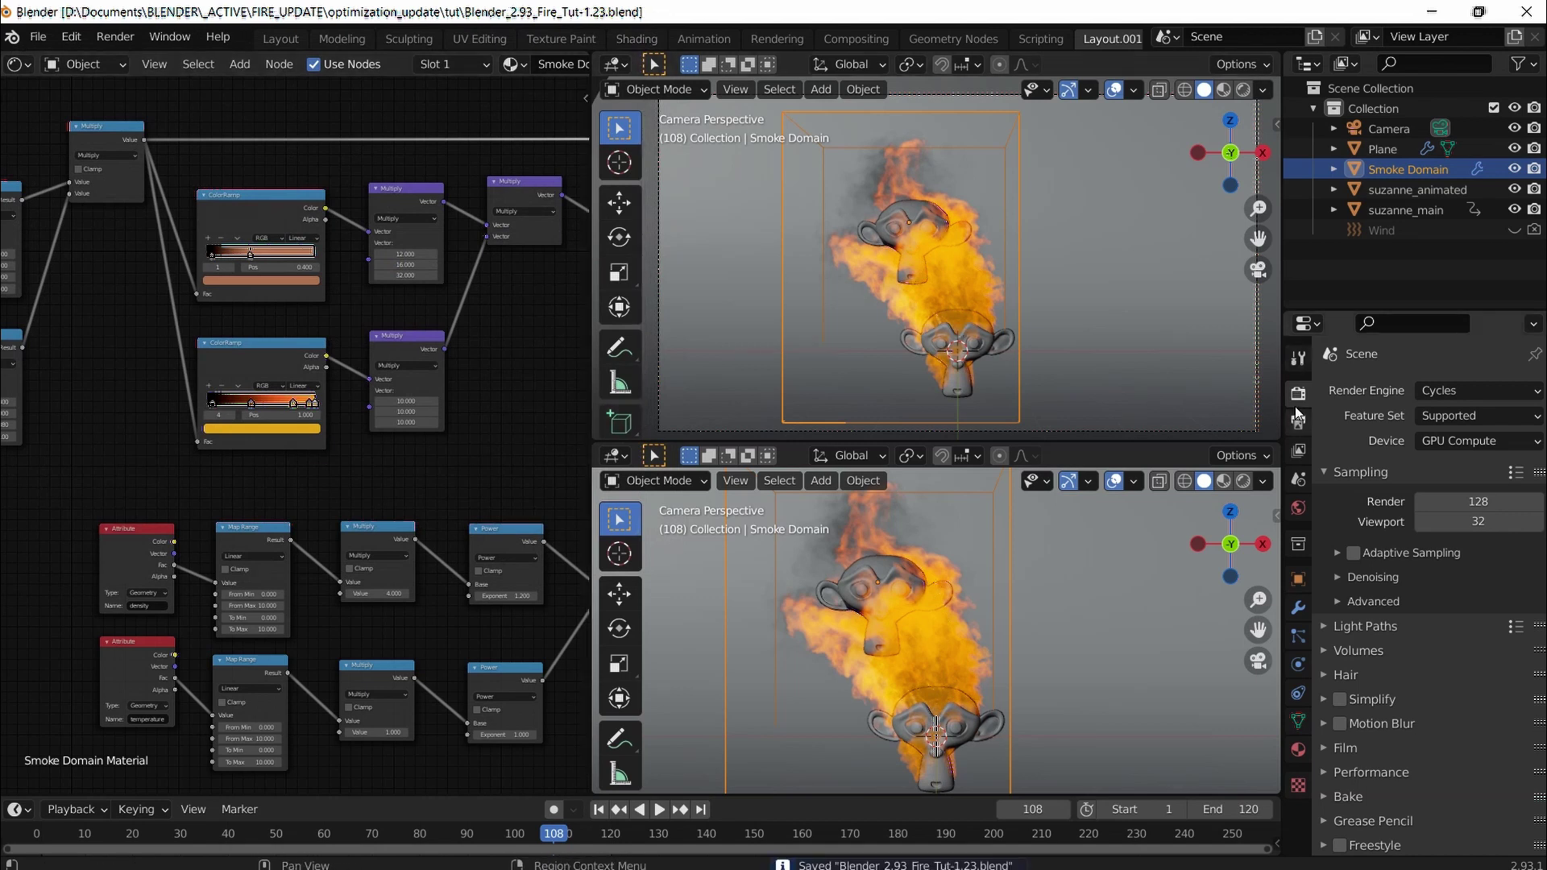
{"action": "scroll", "coordinate": [1353, 528], "scroll_direction": "down", "scroll_amount": 1}
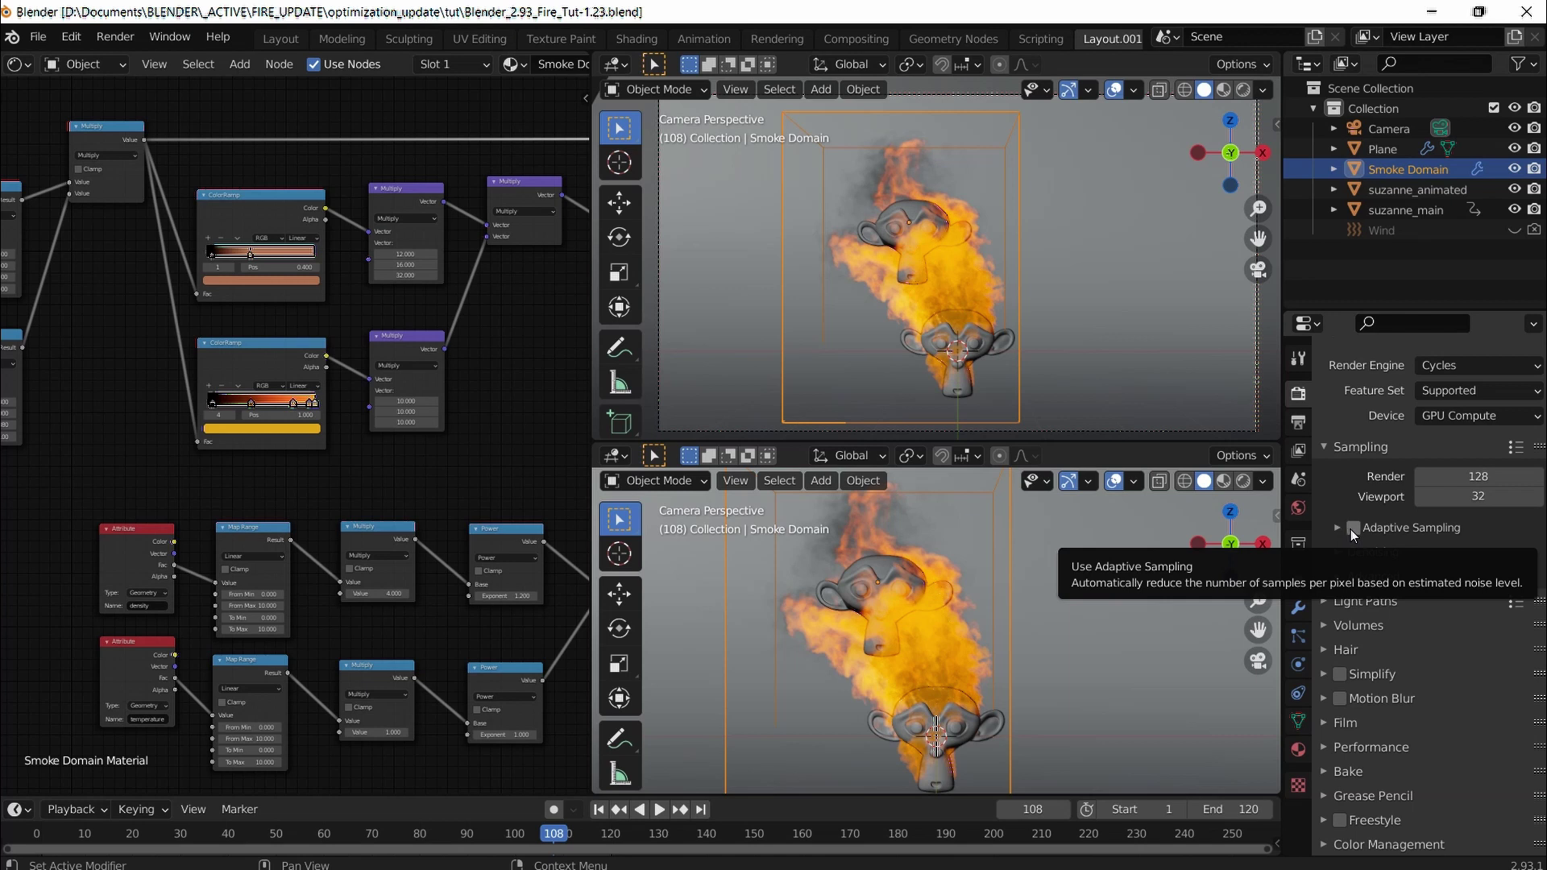
{"action": "scroll", "coordinate": [1368, 536], "scroll_direction": "up", "scroll_amount": 2}
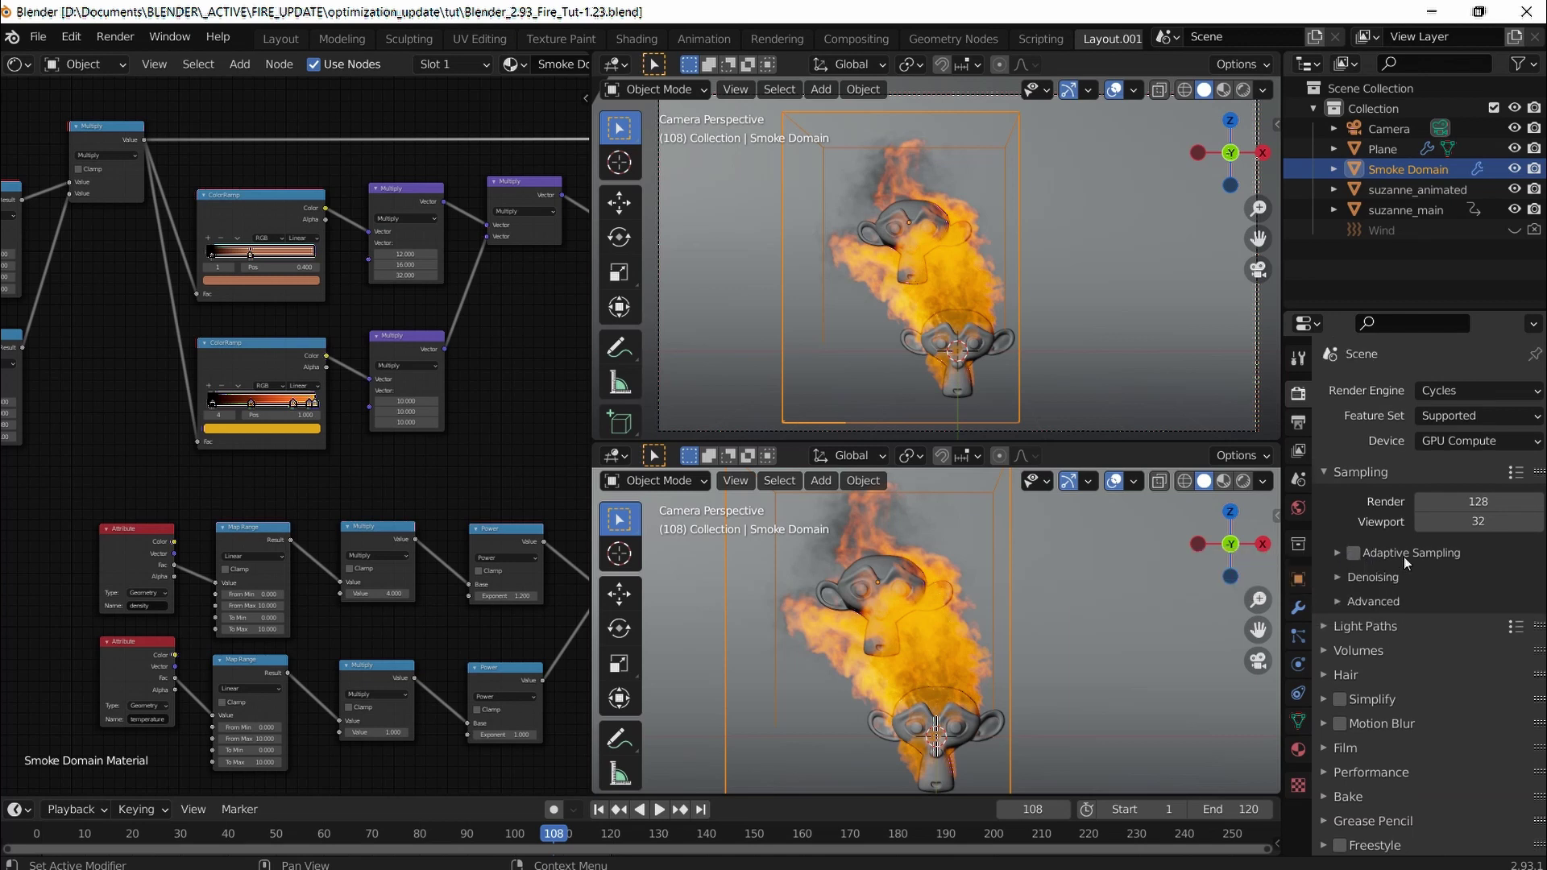
{"action": "scroll", "coordinate": [1403, 557], "scroll_direction": "down", "scroll_amount": 1}
{"action": "left_click", "coordinate": [1337, 551]}
{"action": "scroll", "coordinate": [1340, 493], "scroll_direction": "down", "scroll_amount": 4}
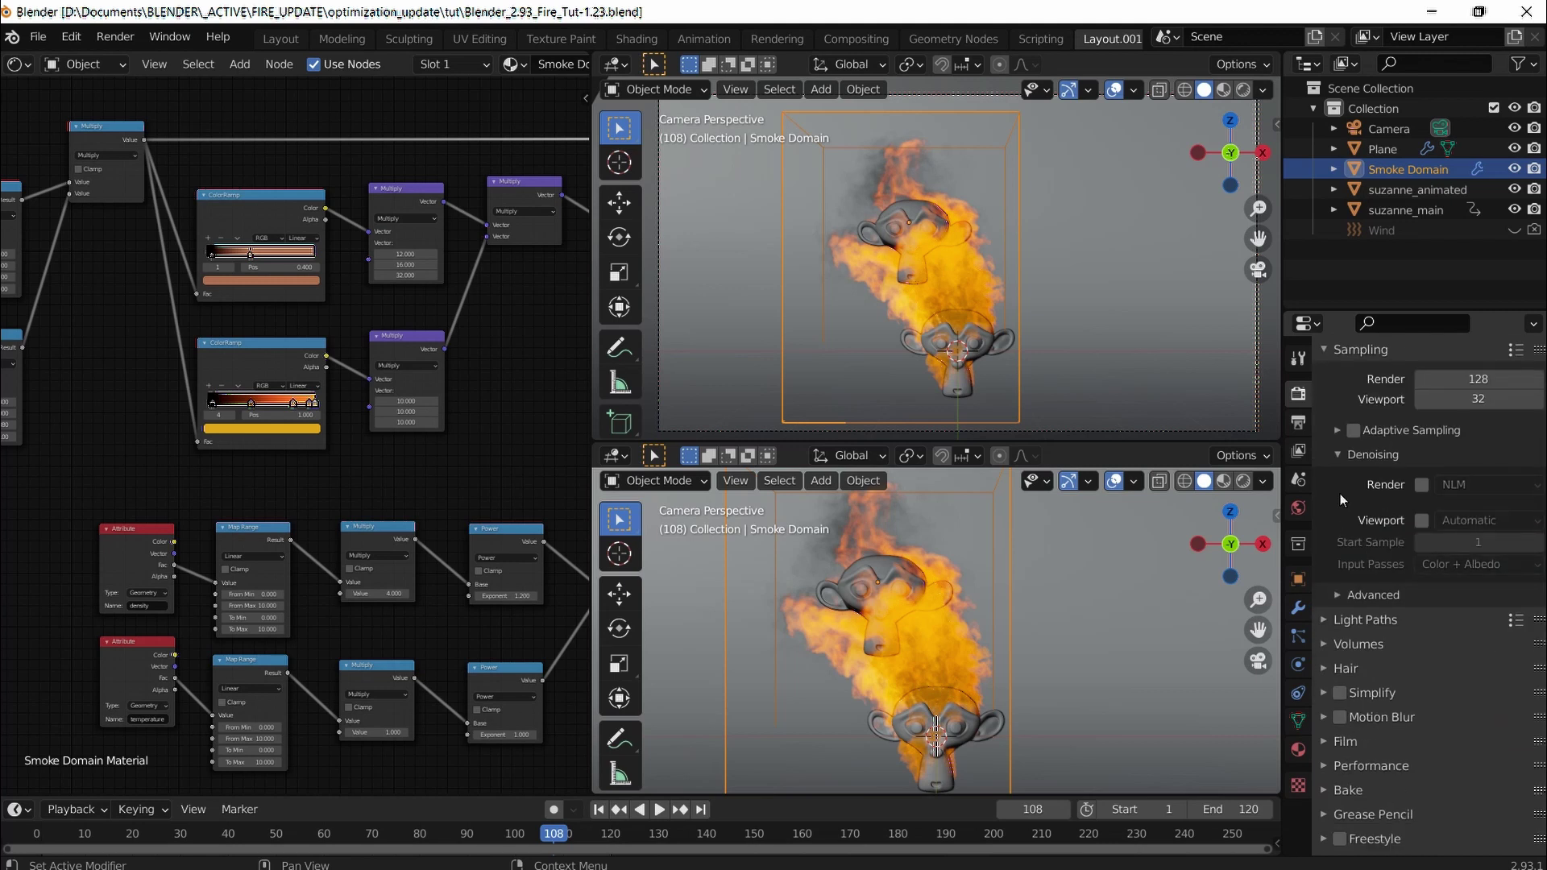
{"action": "left_click", "coordinate": [1420, 485]}
{"action": "left_click", "coordinate": [1466, 486]}
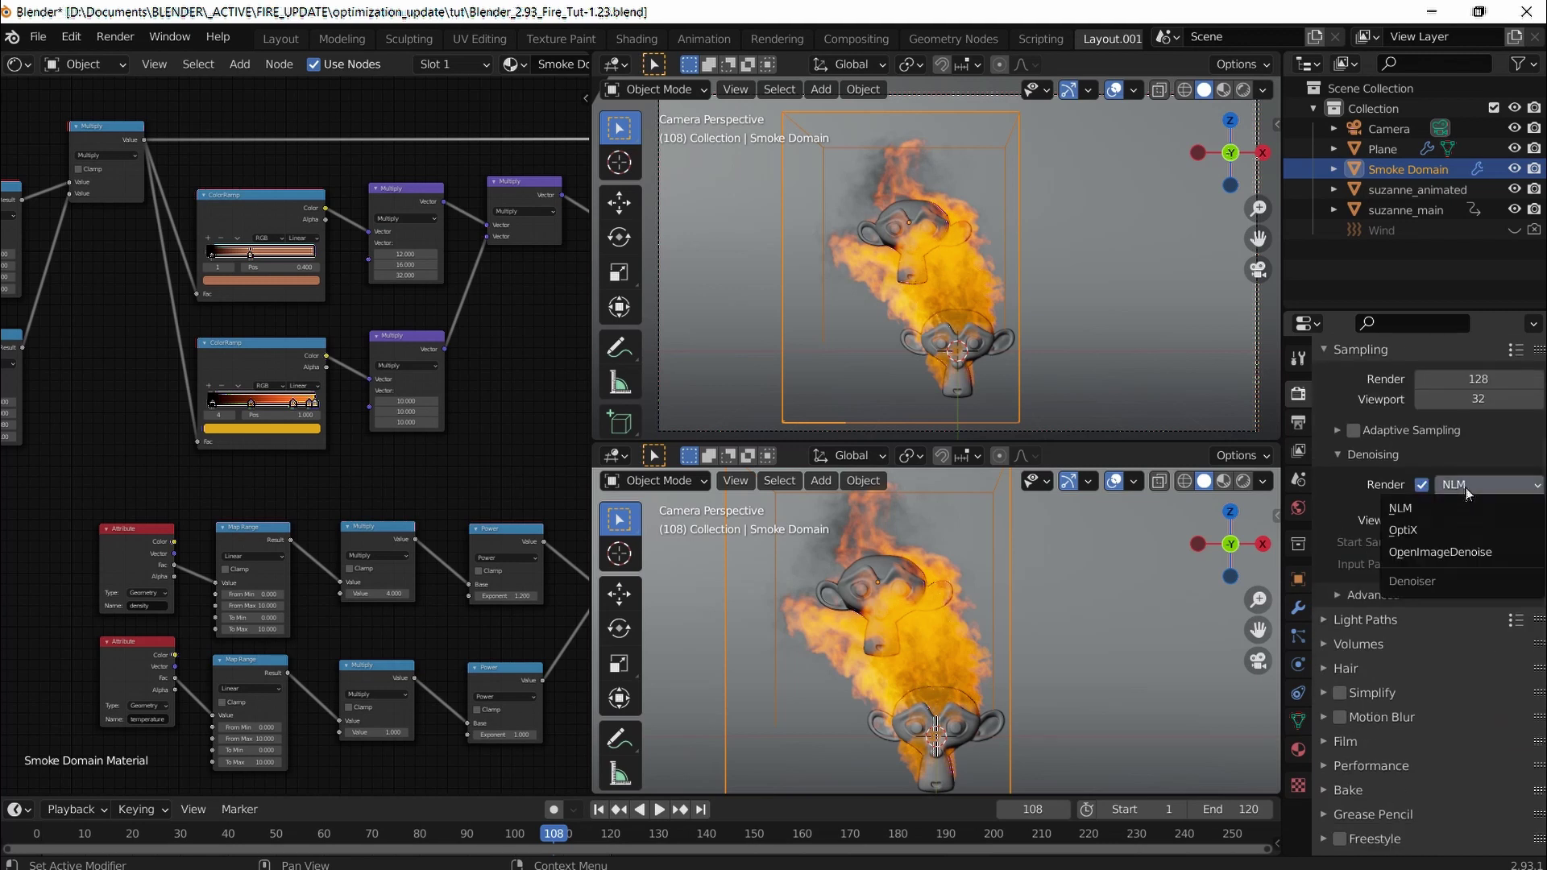
{"action": "left_click", "coordinate": [1436, 529]}
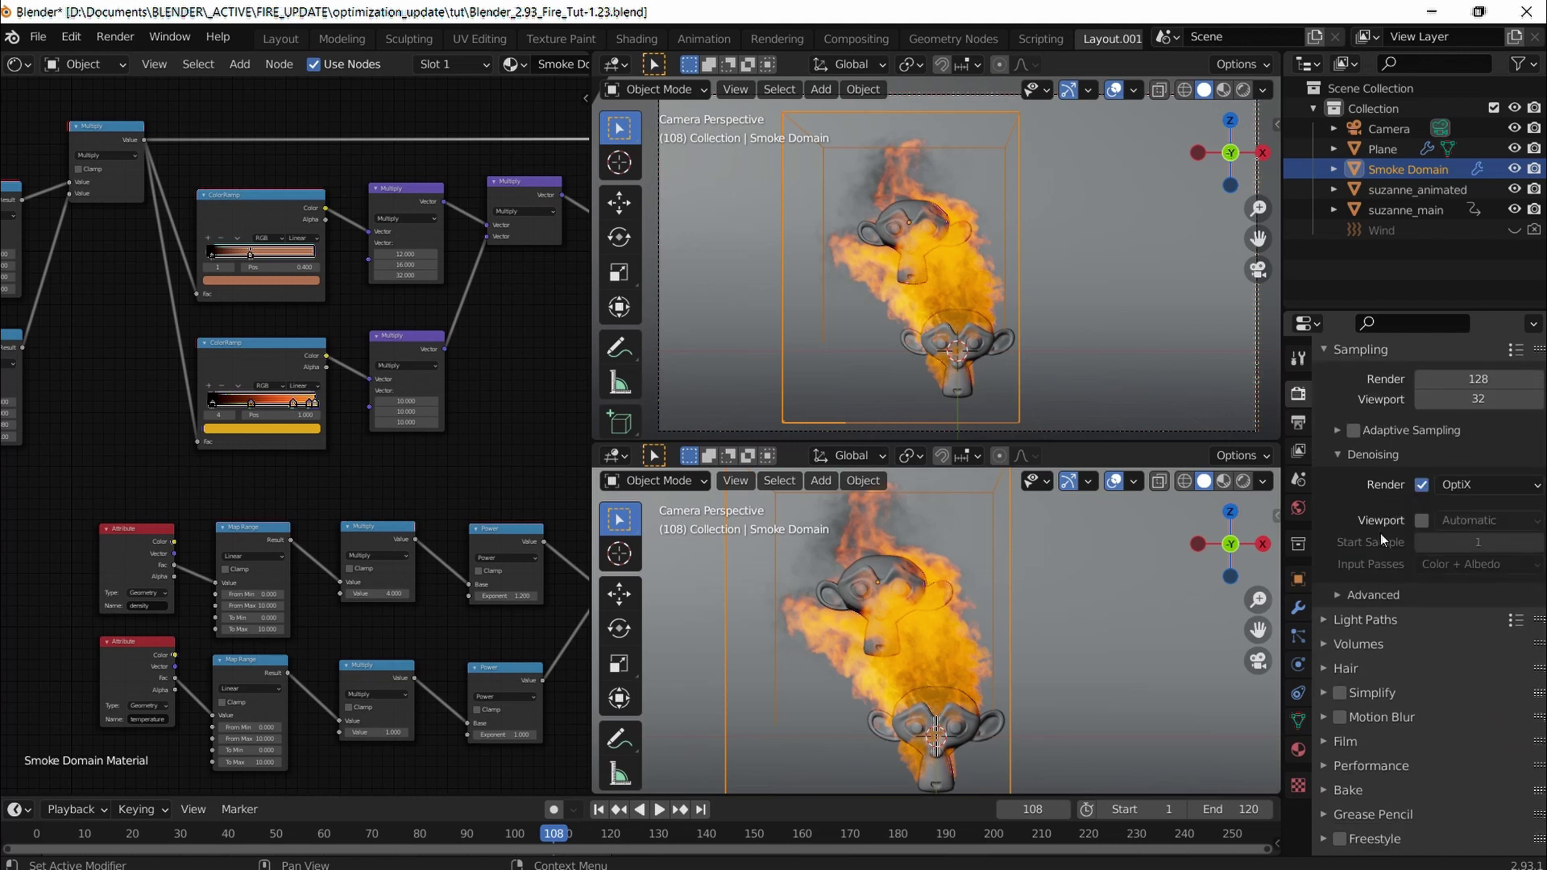
Step: Check the Advanced sampling settings, then expand the Volumes render settings
{"action": "scroll", "coordinate": [1380, 533], "scroll_direction": "down", "scroll_amount": 1}
{"action": "left_click", "coordinate": [1341, 577]}
{"action": "scroll", "coordinate": [1351, 525], "scroll_direction": "down", "scroll_amount": 3}
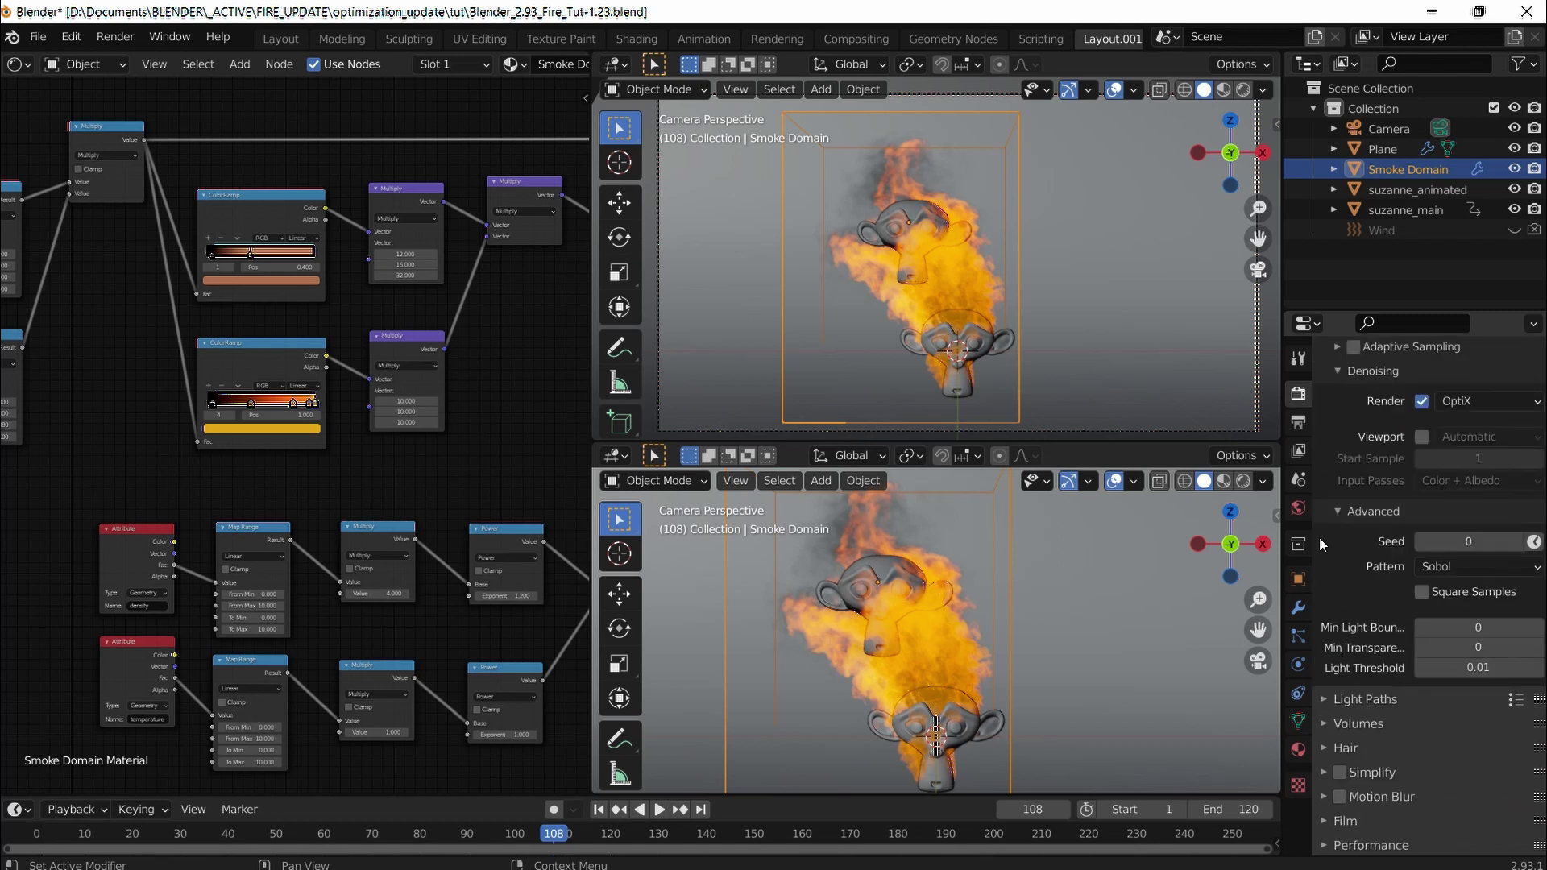
{"action": "left_click", "coordinate": [1338, 513]}
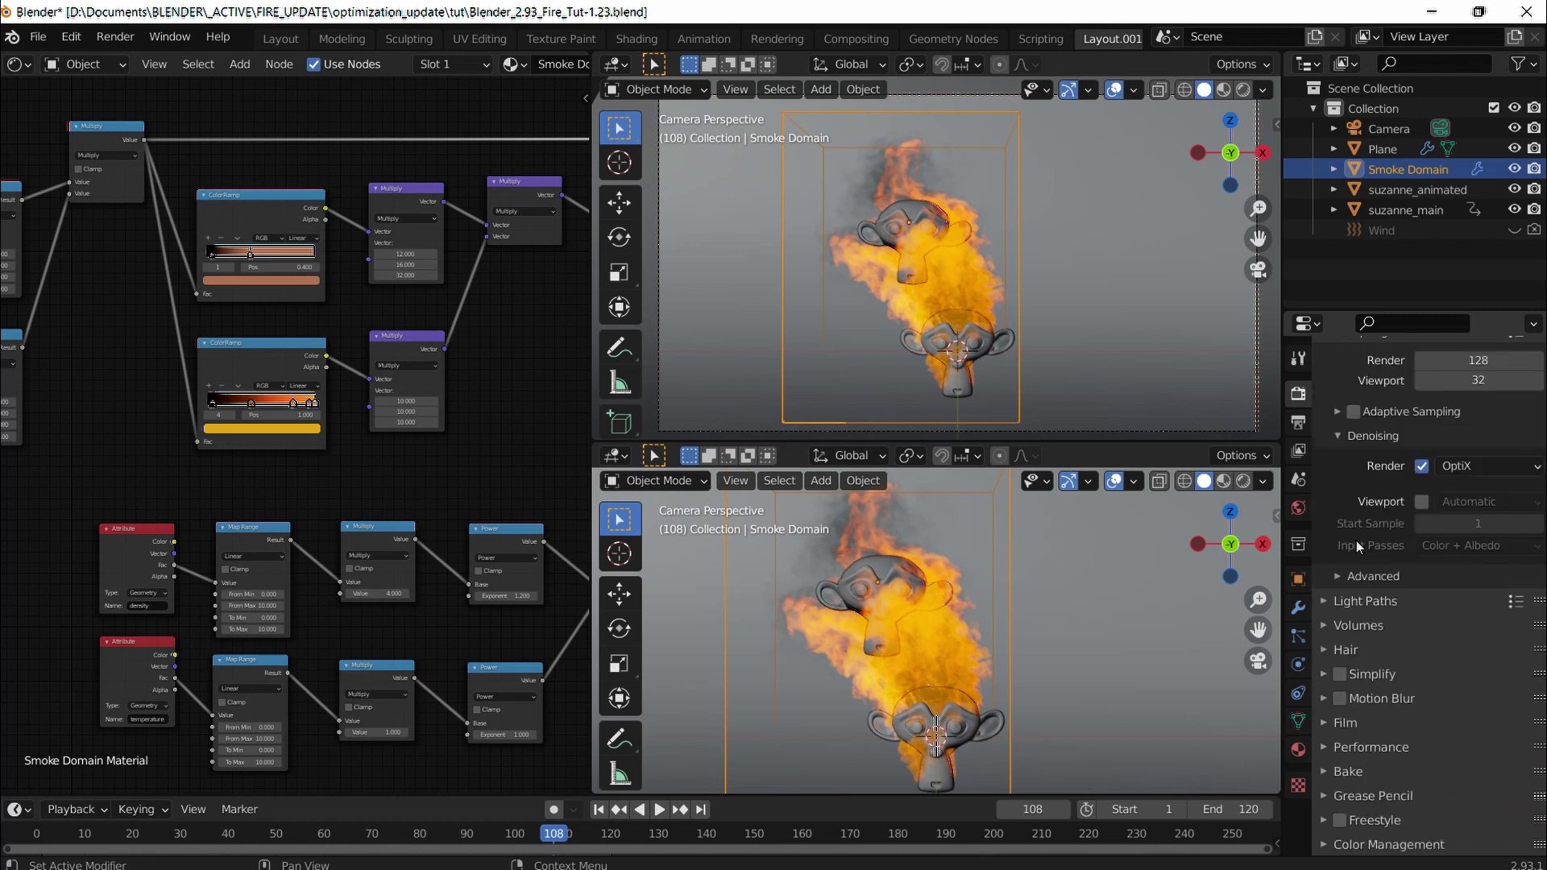
{"action": "left_click", "coordinate": [1322, 627]}
{"action": "scroll", "coordinate": [1361, 612], "scroll_direction": "down", "scroll_amount": 2}
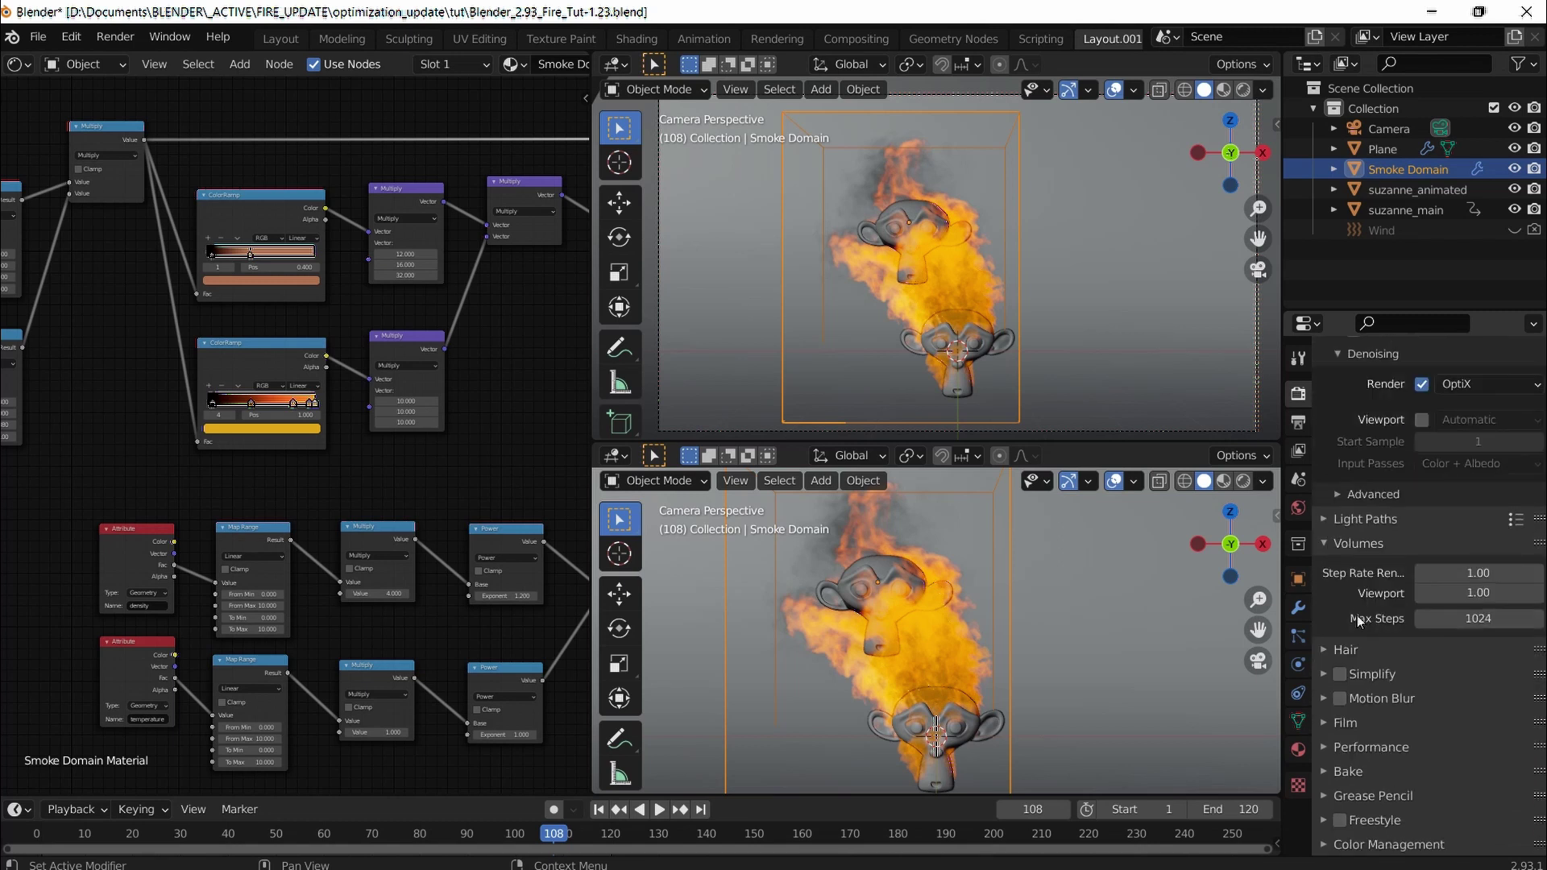
Step: Set volume Step Rate to 4.00 for both Render and Viewport, then save the file
{"action": "left_click", "coordinate": [1467, 573]}
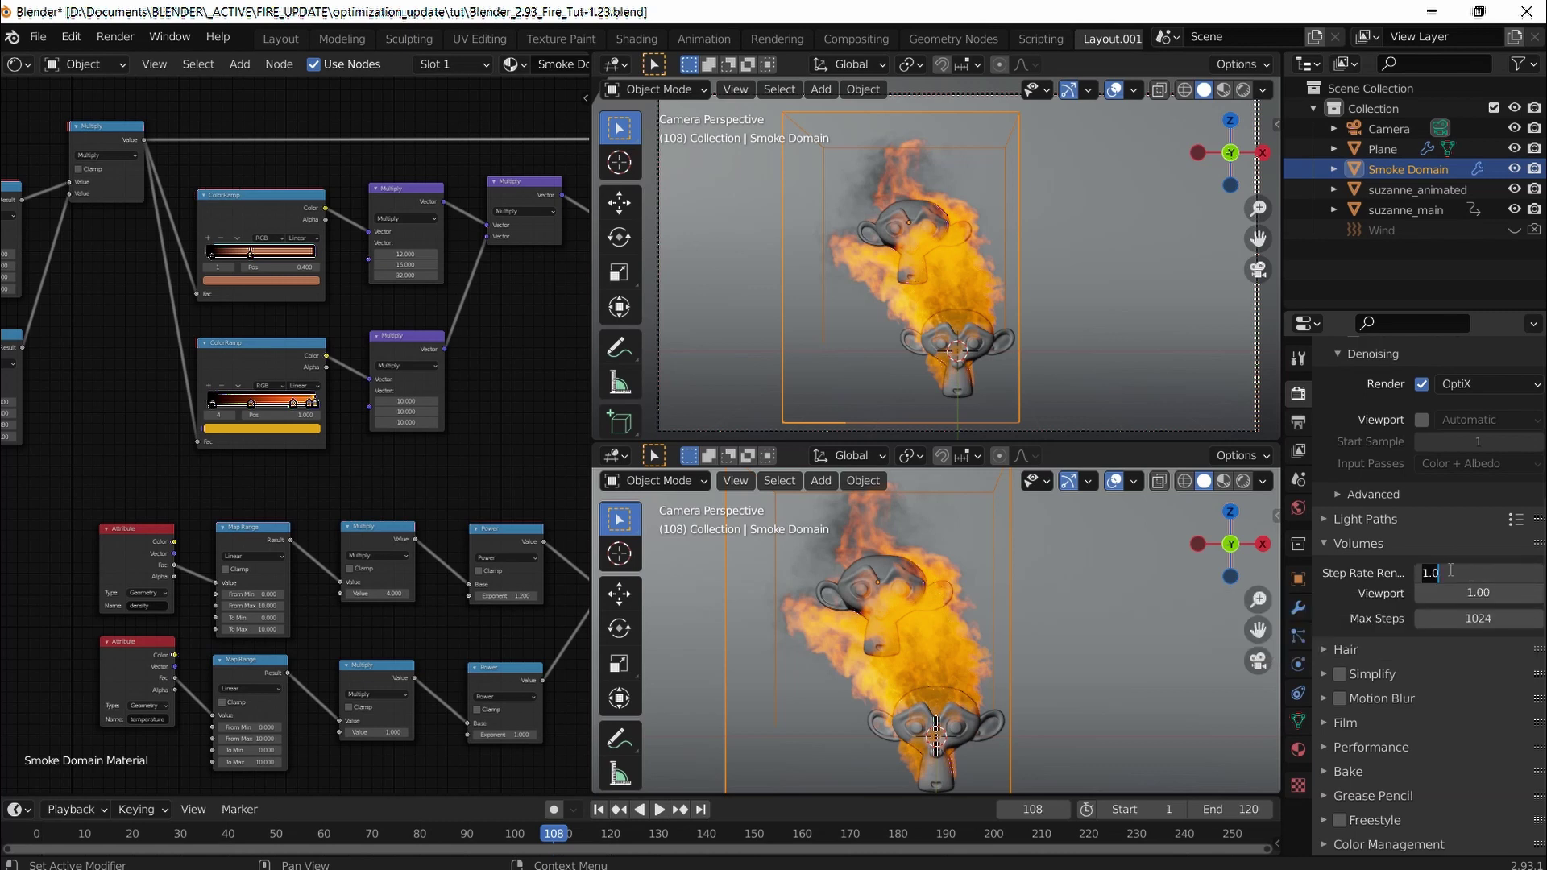
{"action": "type", "text": "4"}
{"action": "key", "text": "Return"}
{"action": "left_click", "coordinate": [1458, 589]}
{"action": "type", "text": "4"}
{"action": "key", "text": "Return"}
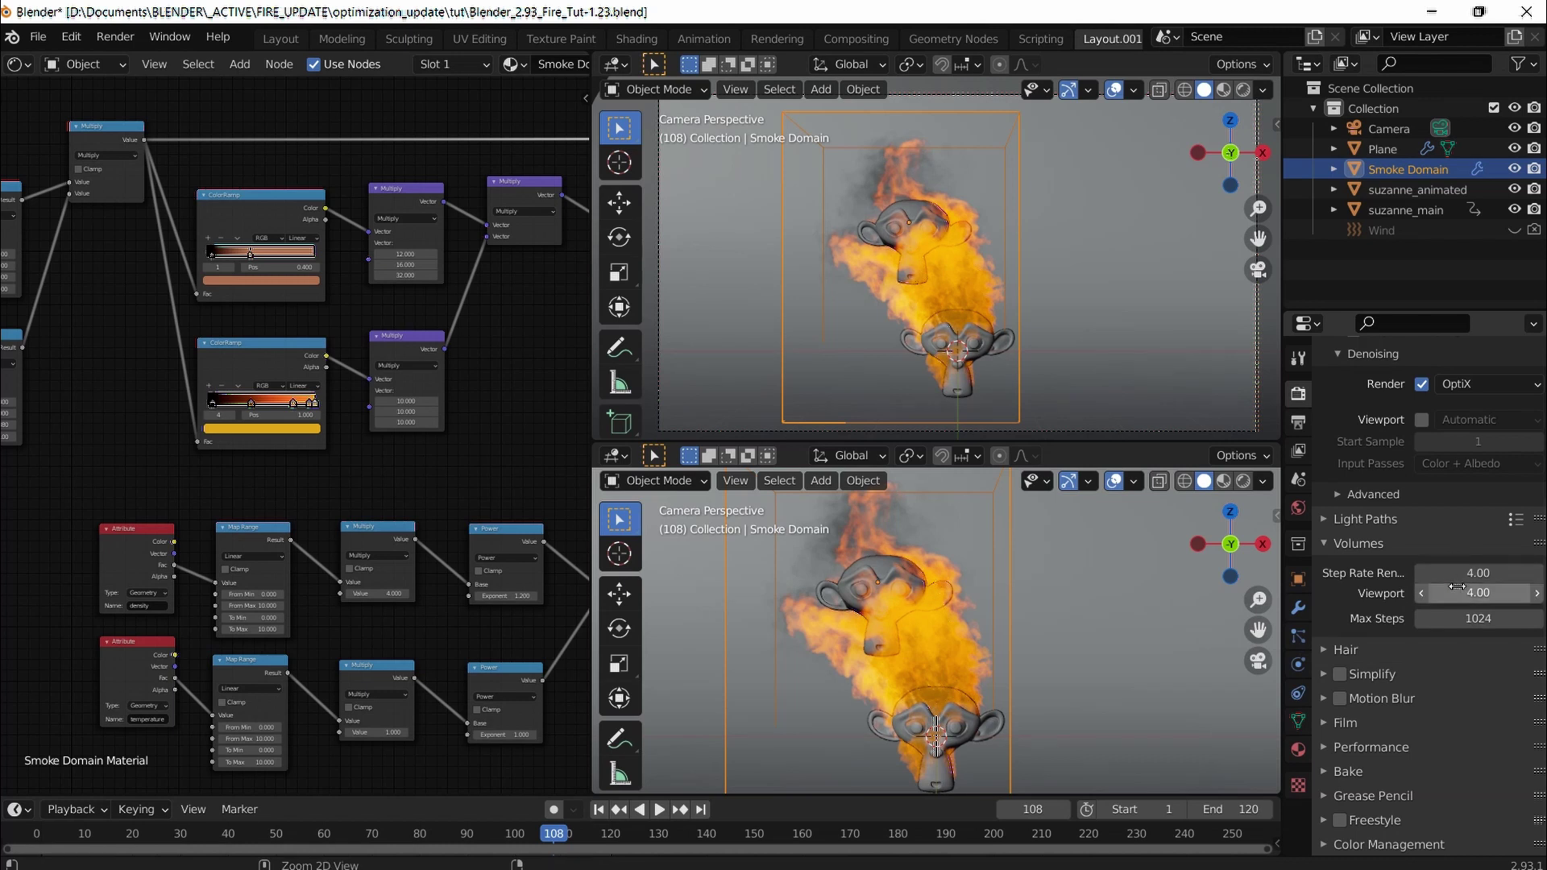
{"action": "key", "text": "ctrl+s"}
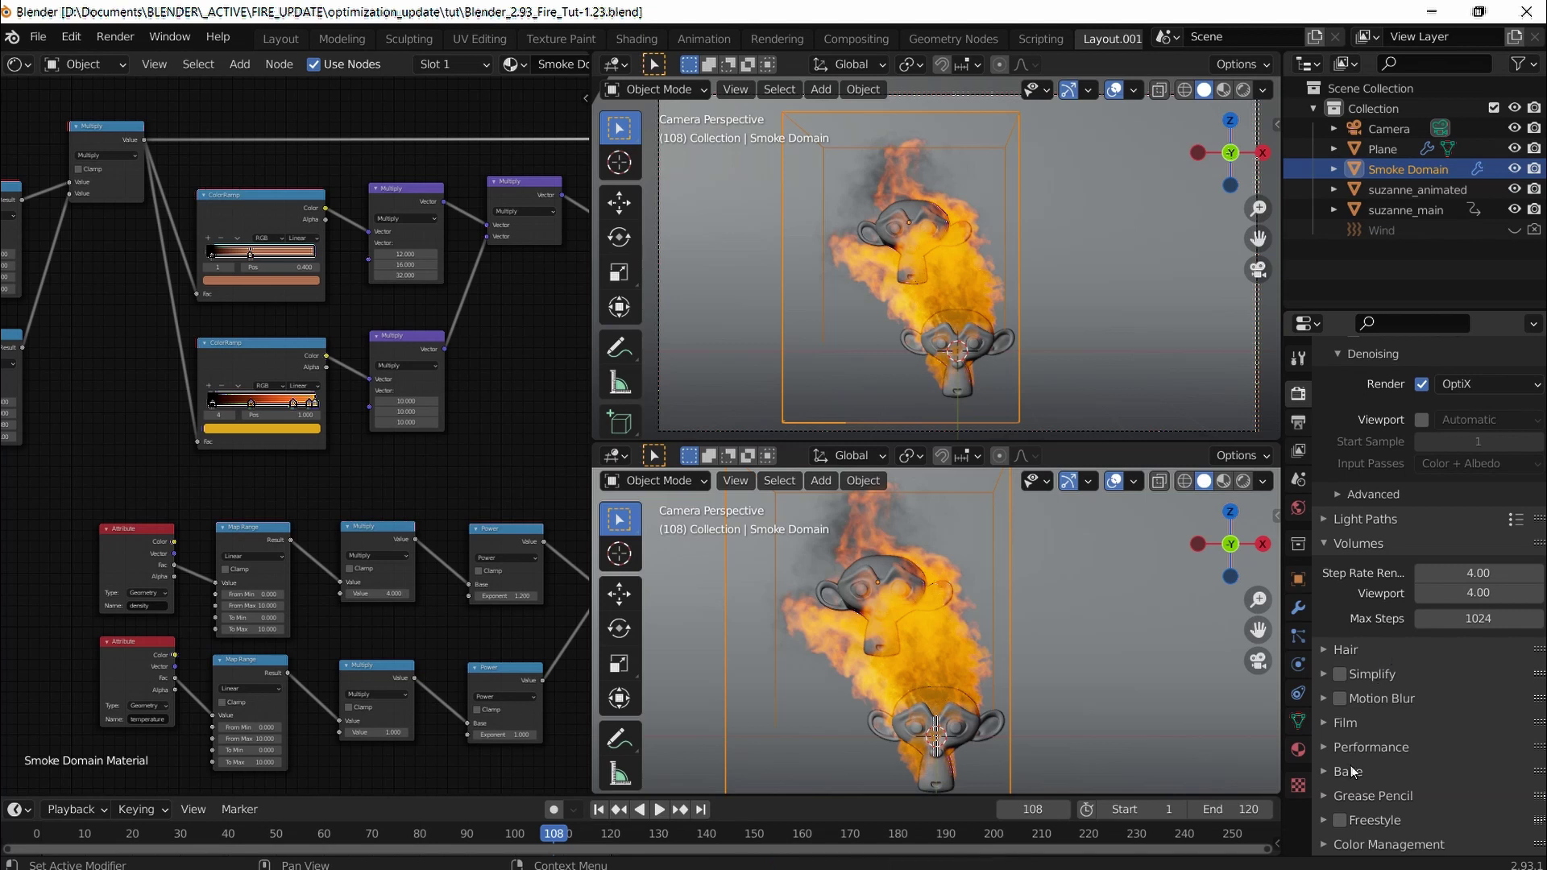
Step: Enable motion blur and make the Film background transparent
{"action": "left_click", "coordinate": [1342, 697]}
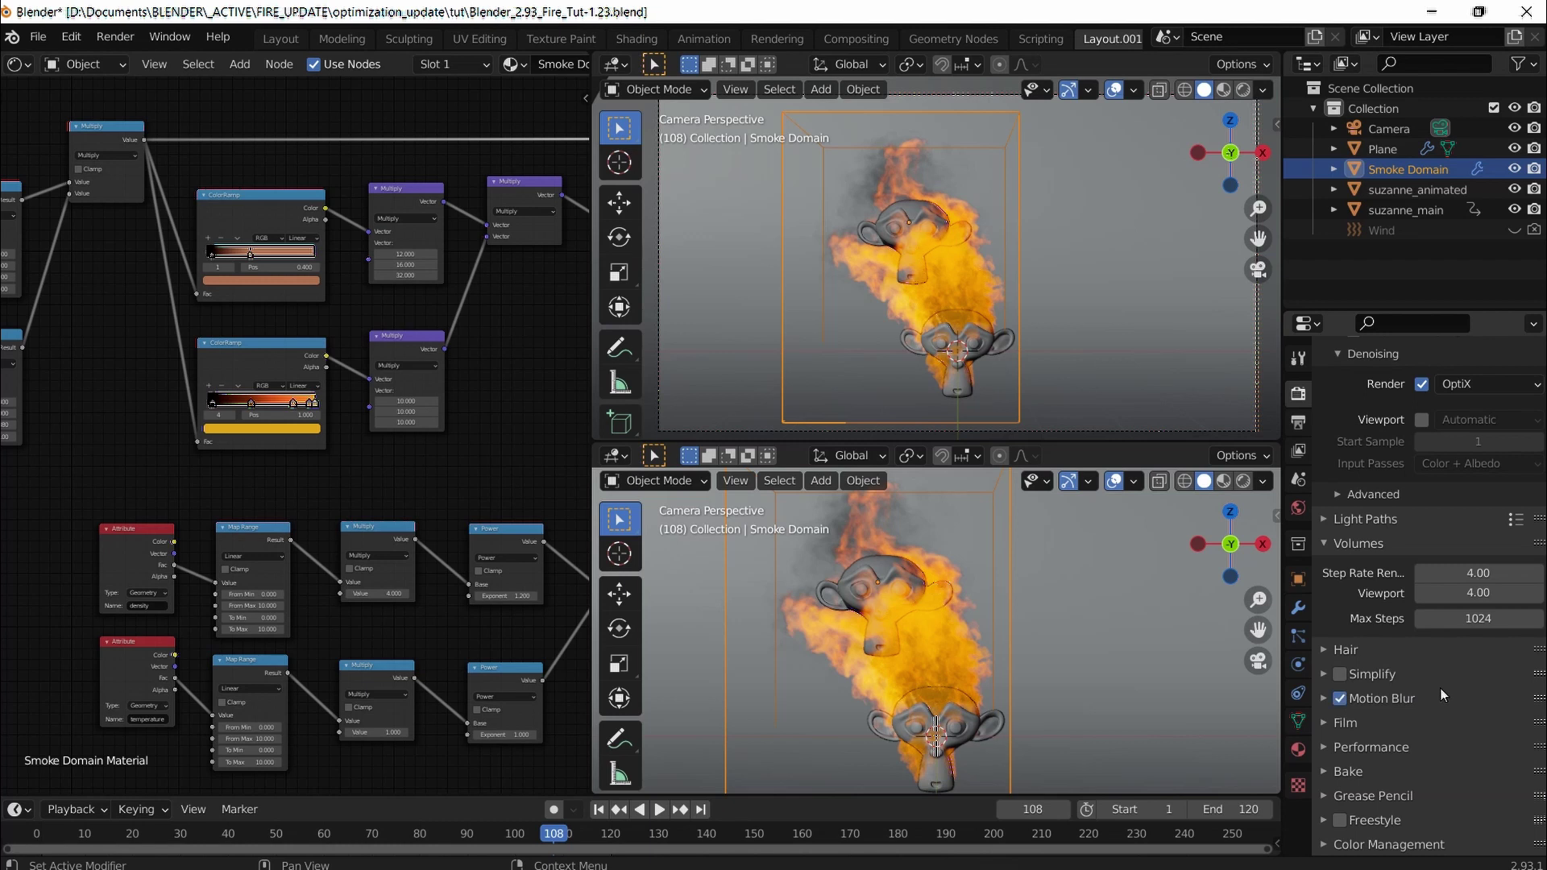
{"action": "left_click", "coordinate": [1321, 746]}
{"action": "scroll", "coordinate": [1425, 705], "scroll_direction": "down", "scroll_amount": 7}
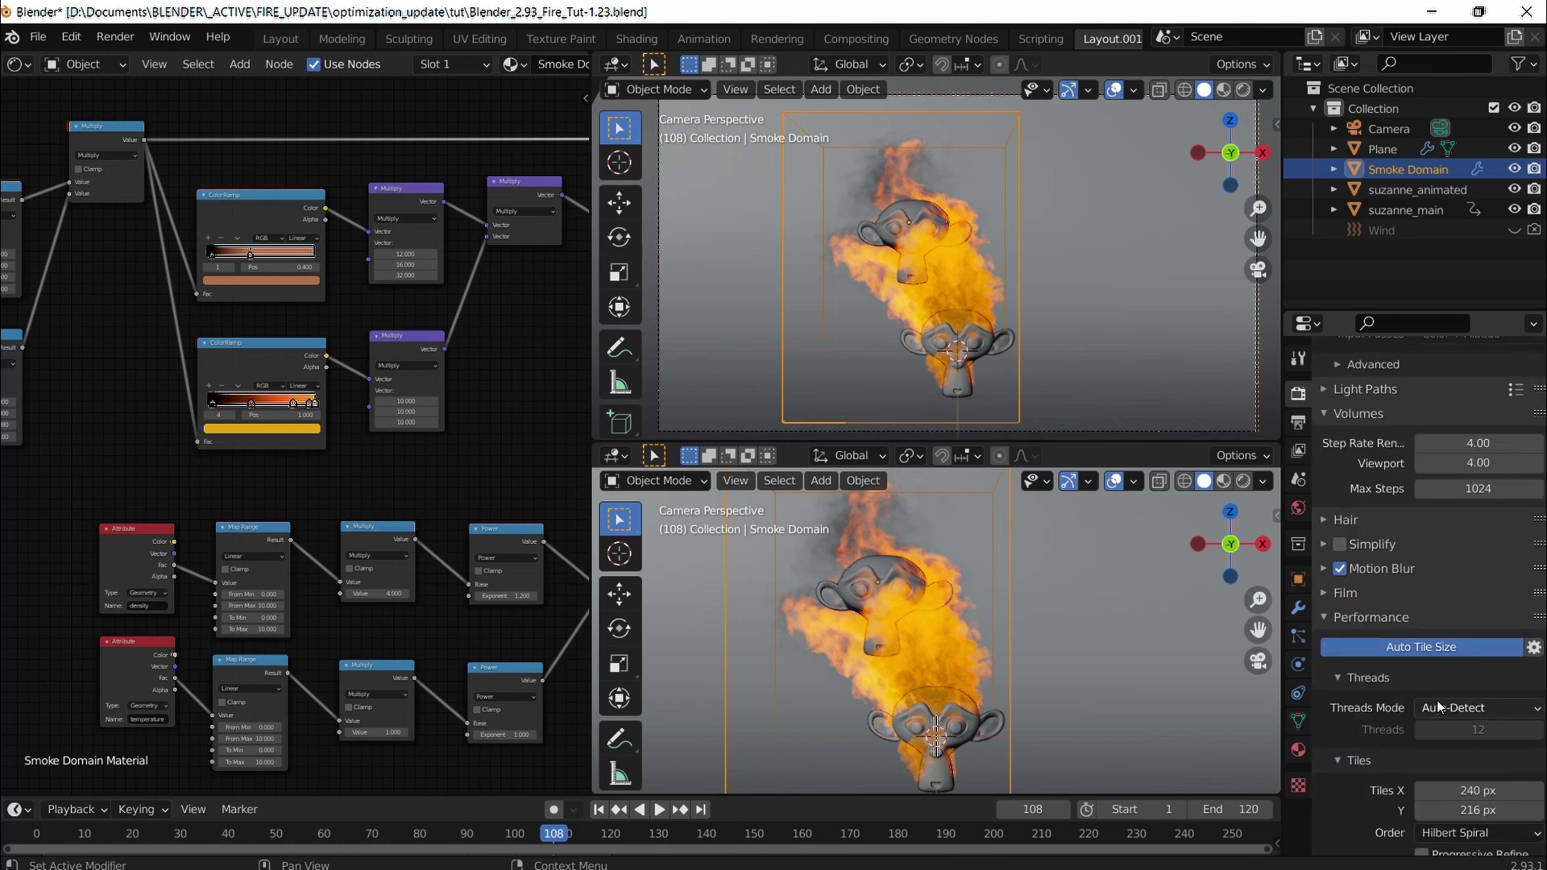
{"action": "left_click", "coordinate": [1322, 464]}
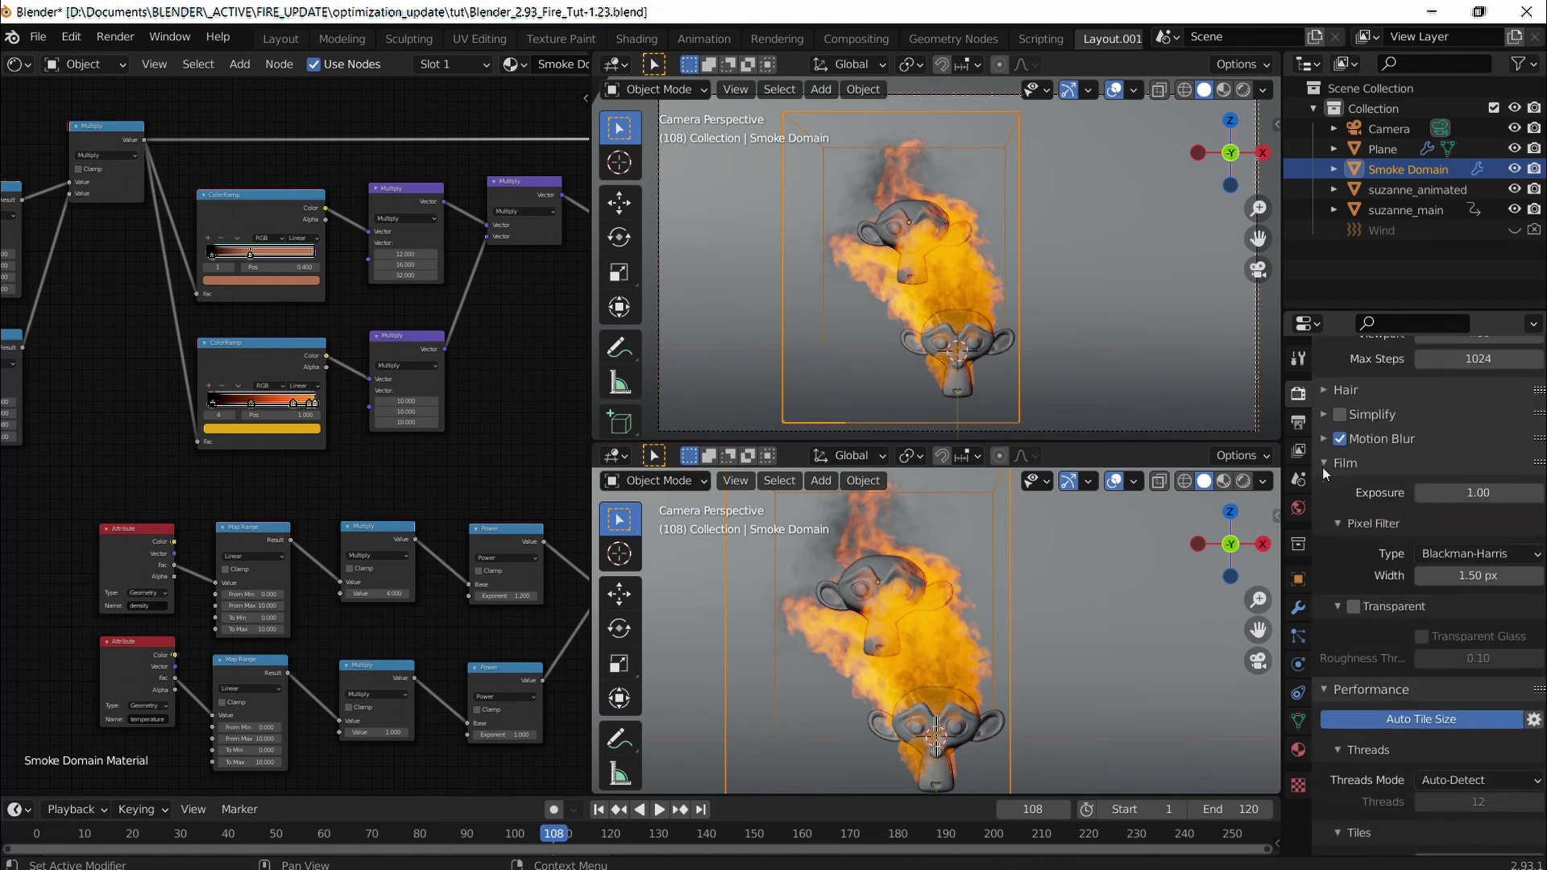
{"action": "left_click", "coordinate": [1352, 608]}
{"action": "left_click", "coordinate": [1323, 459]}
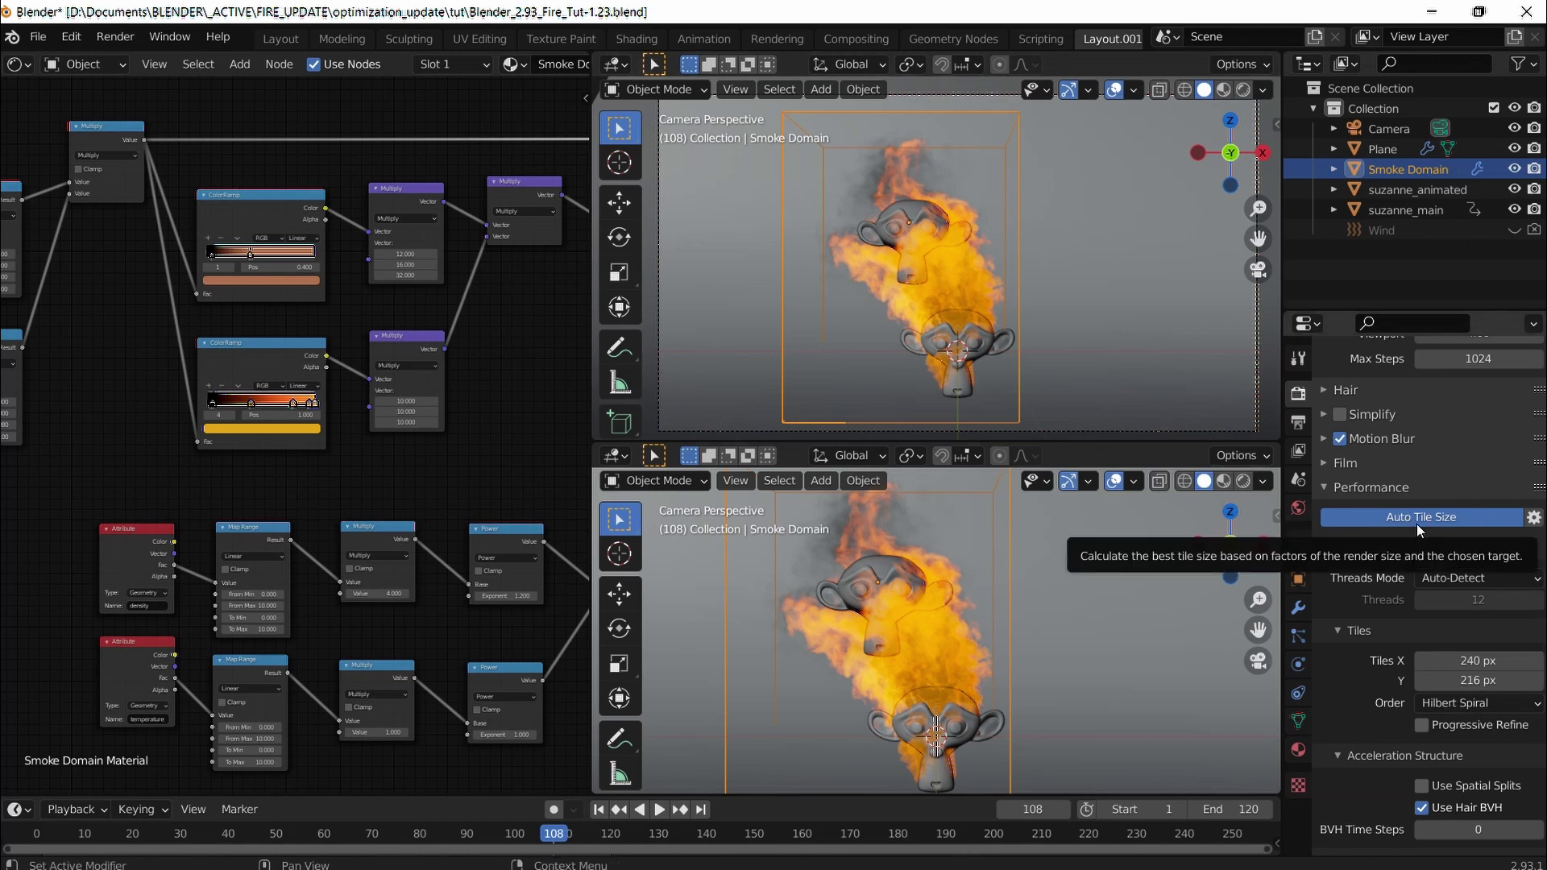
Step: Enable Use Spatial Splits in the Performance settings and save the file
{"action": "scroll", "coordinate": [1416, 523], "scroll_direction": "down", "scroll_amount": 2}
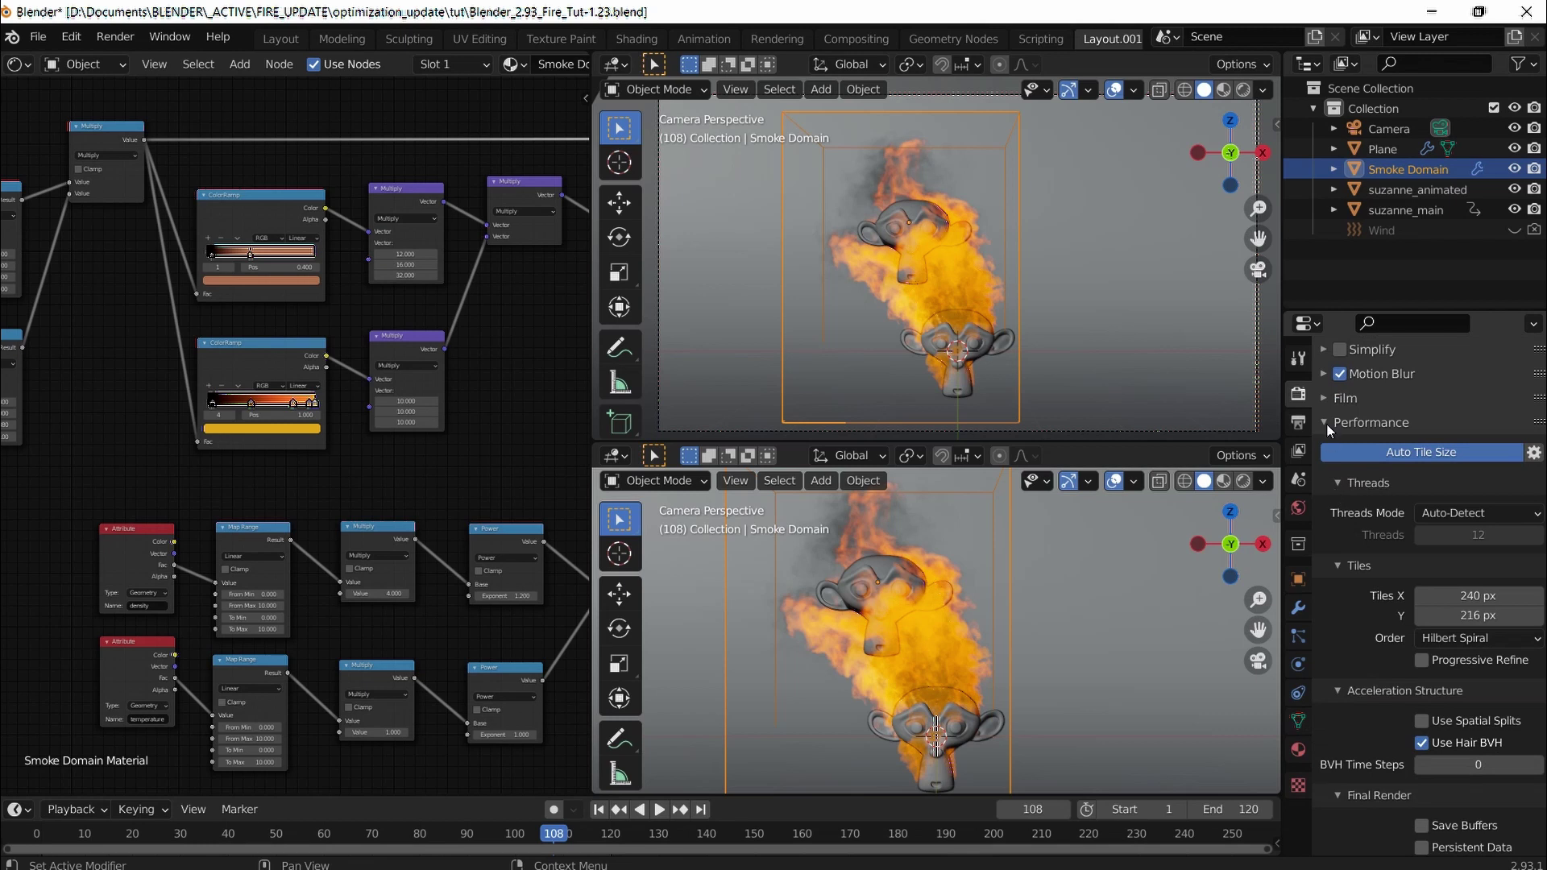
{"action": "left_click", "coordinate": [1326, 424]}
{"action": "left_click", "coordinate": [1320, 748]}
{"action": "scroll", "coordinate": [1418, 631], "scroll_direction": "down", "scroll_amount": 10}
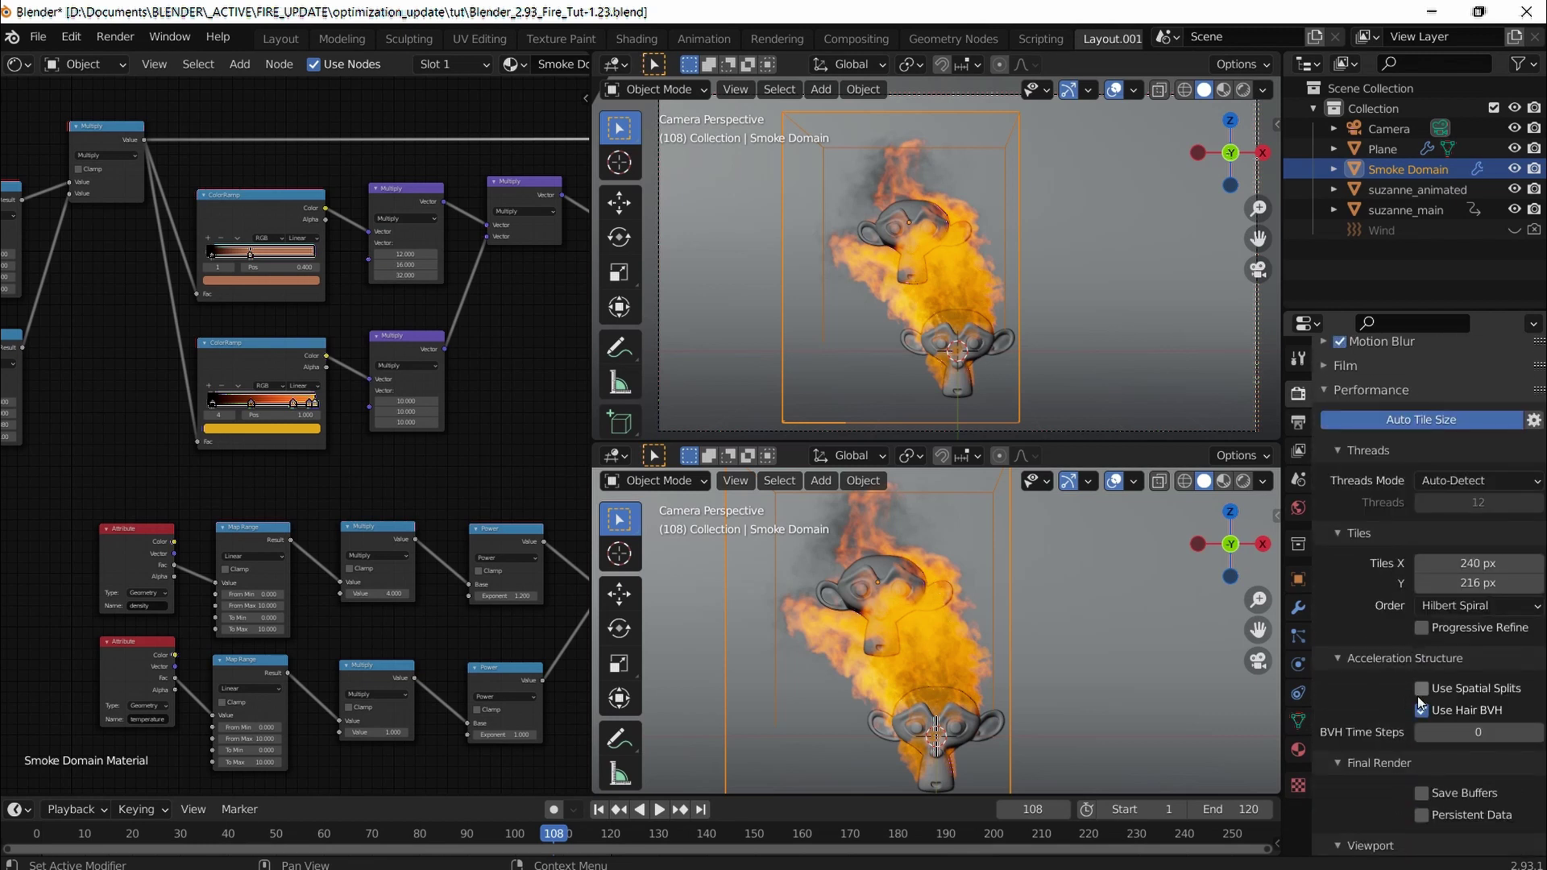
{"action": "left_click", "coordinate": [1421, 690]}
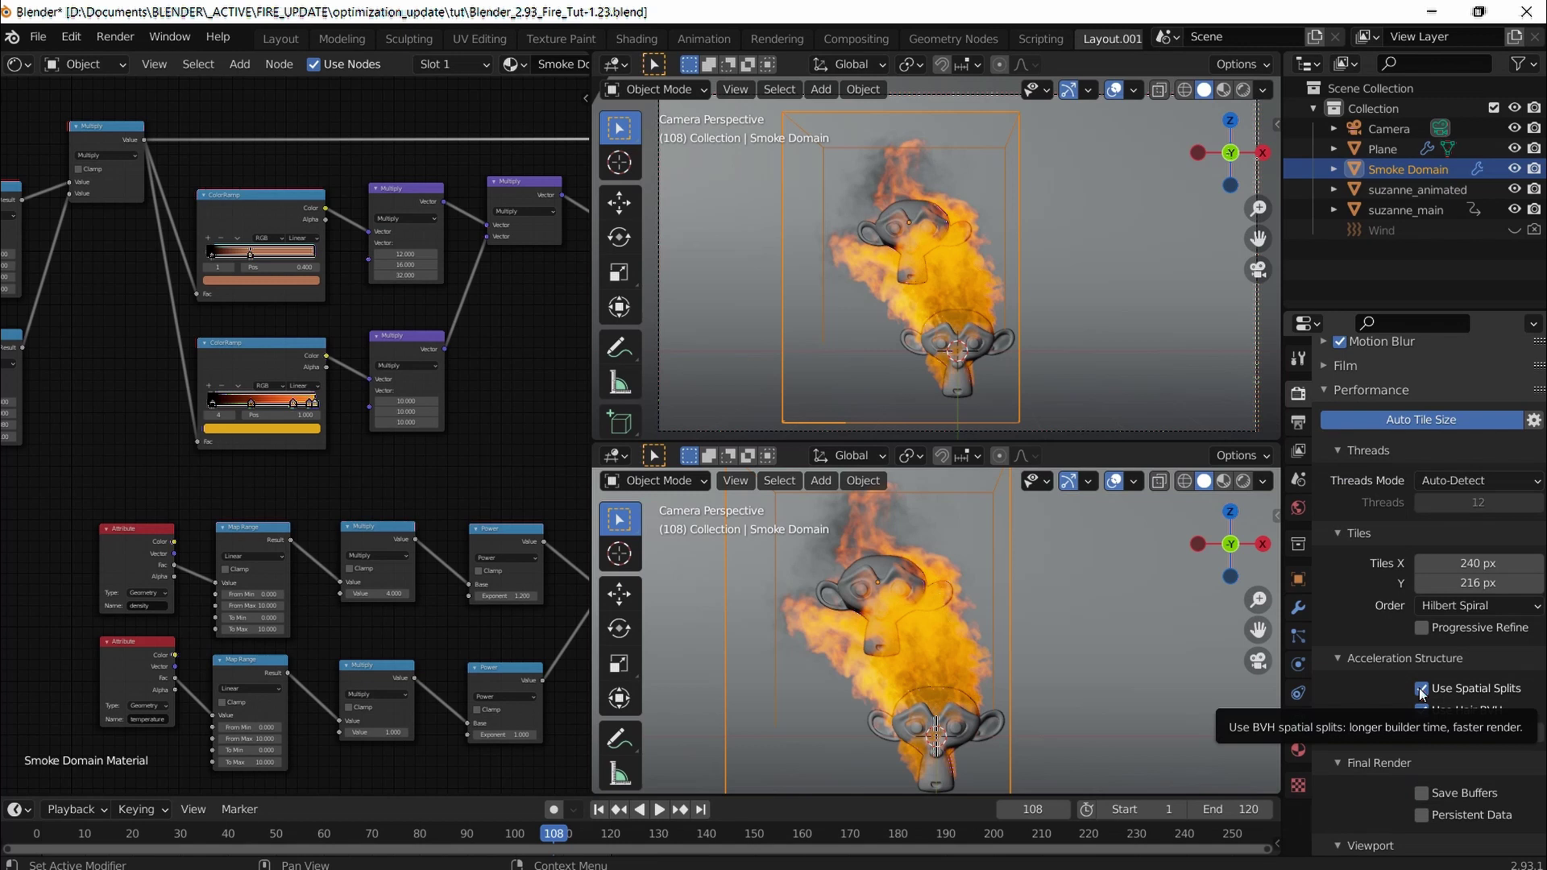
{"action": "scroll", "coordinate": [1370, 709], "scroll_direction": "down", "scroll_amount": 2}
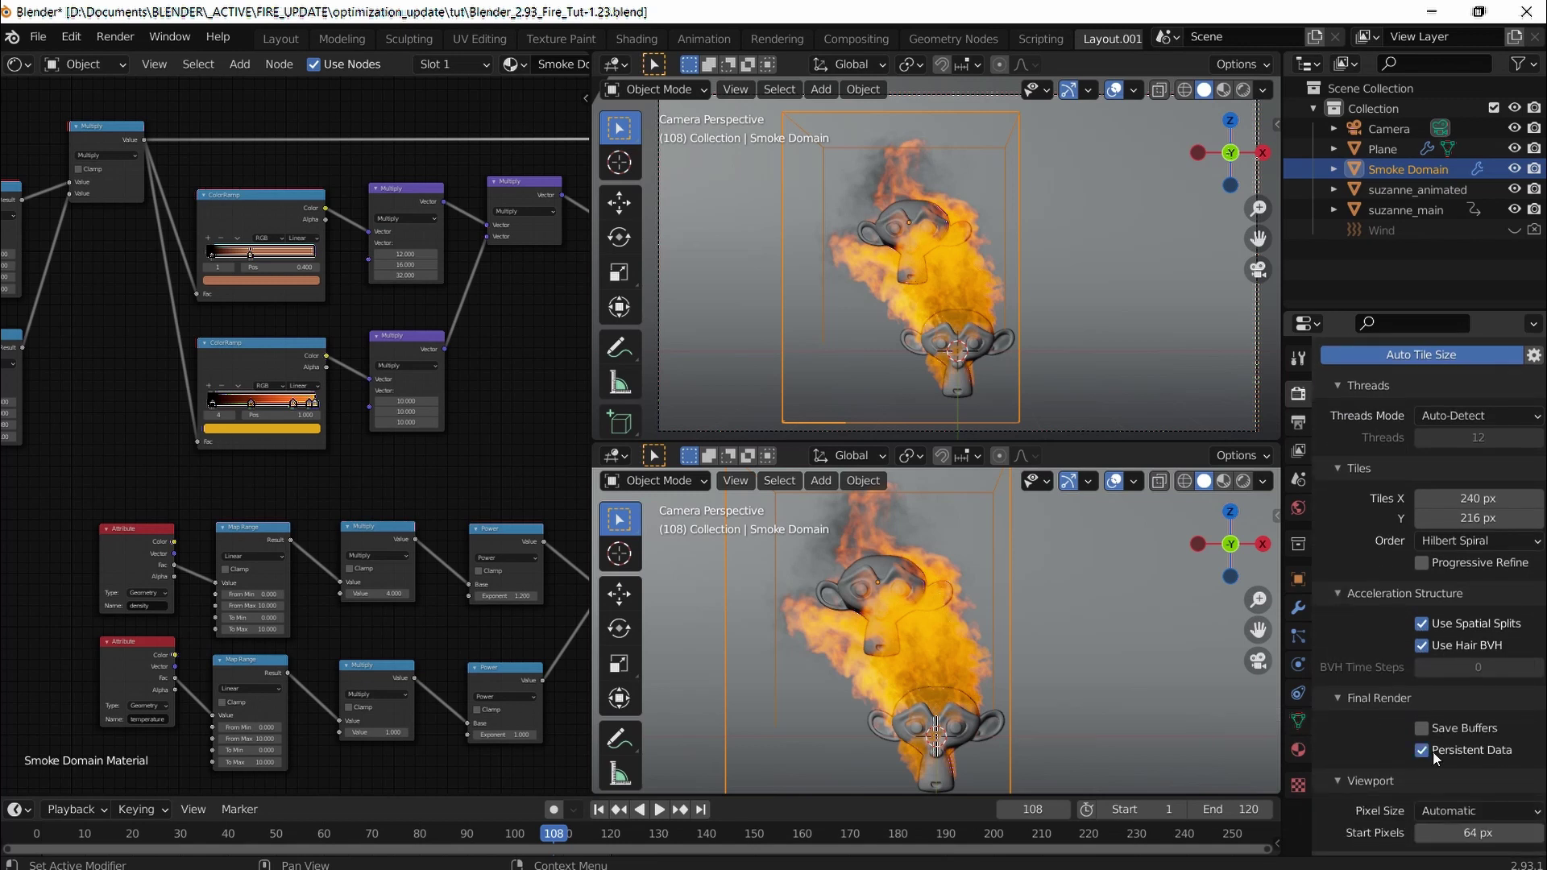
{"action": "scroll", "coordinate": [1406, 751], "scroll_direction": "down", "scroll_amount": 3}
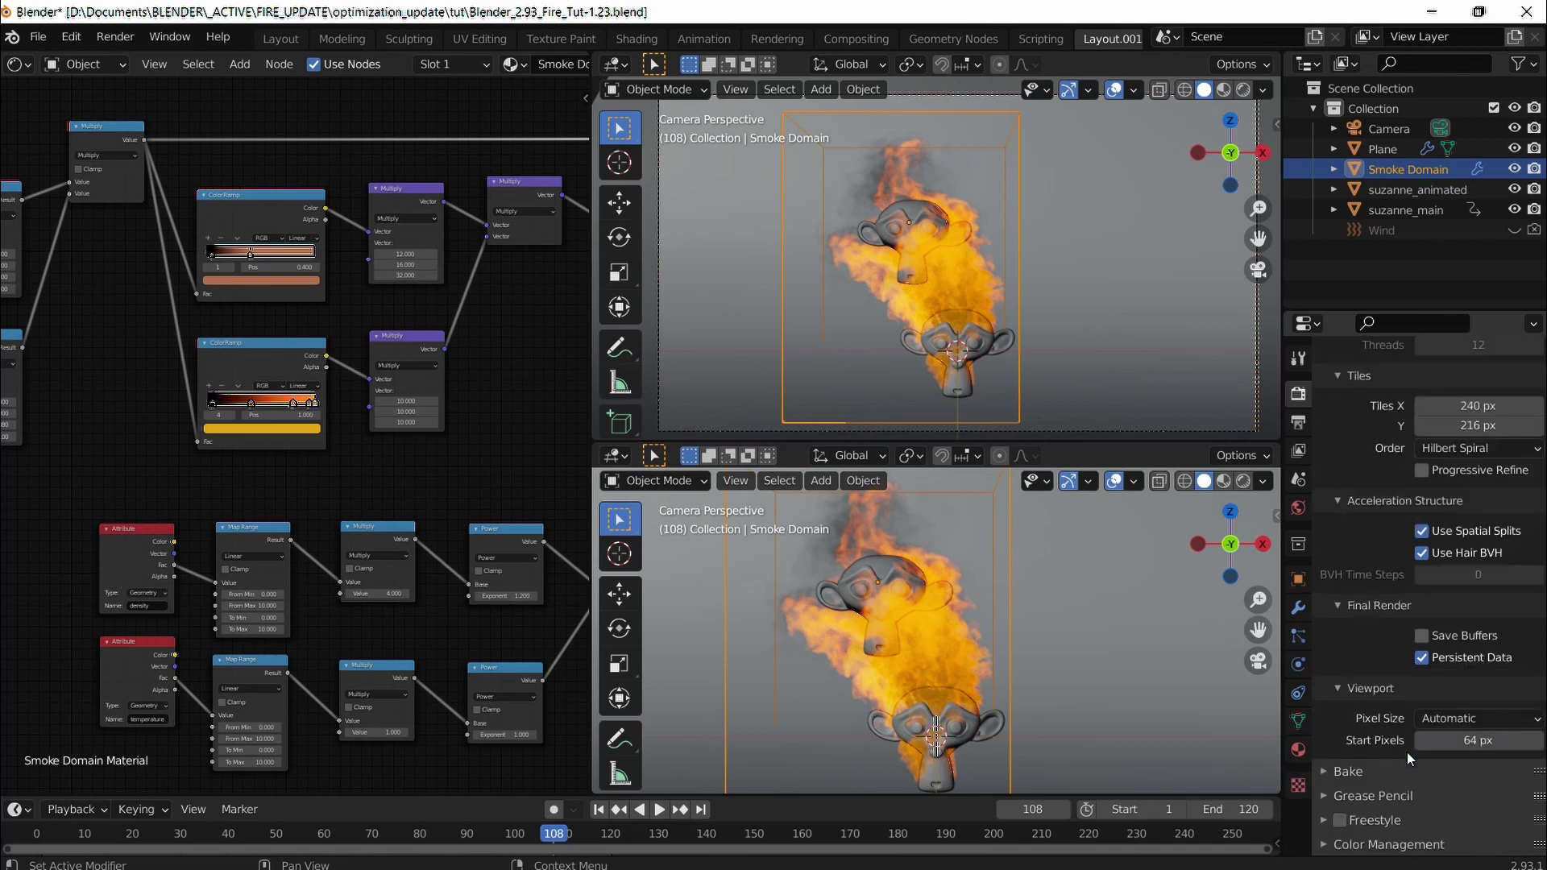
{"action": "key", "text": "ctrl+s"}
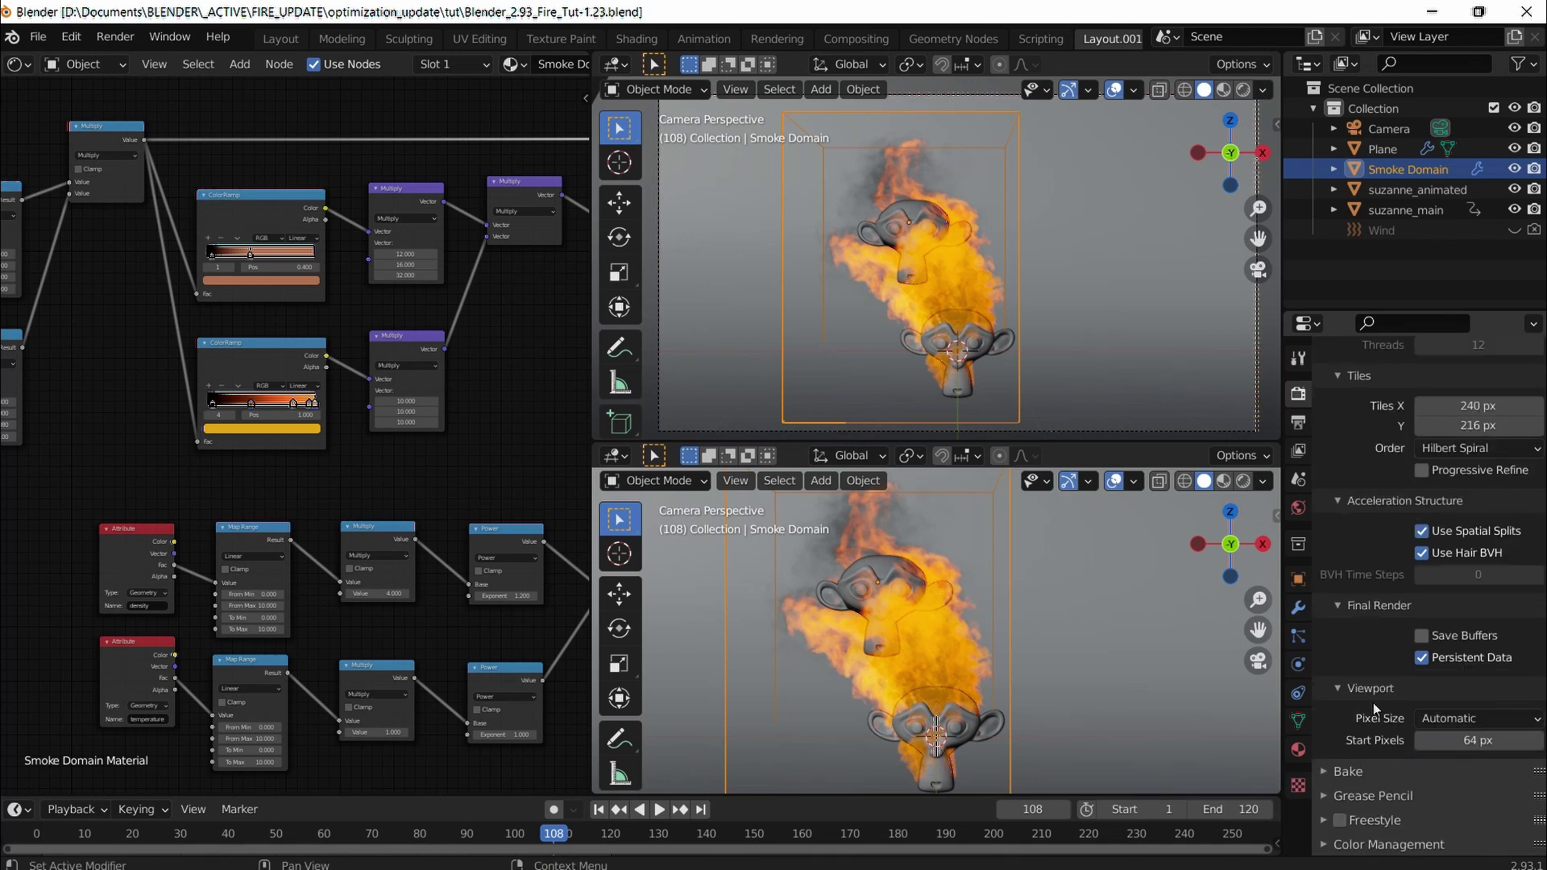
{"action": "scroll", "coordinate": [1381, 691], "scroll_direction": "up", "scroll_amount": 2}
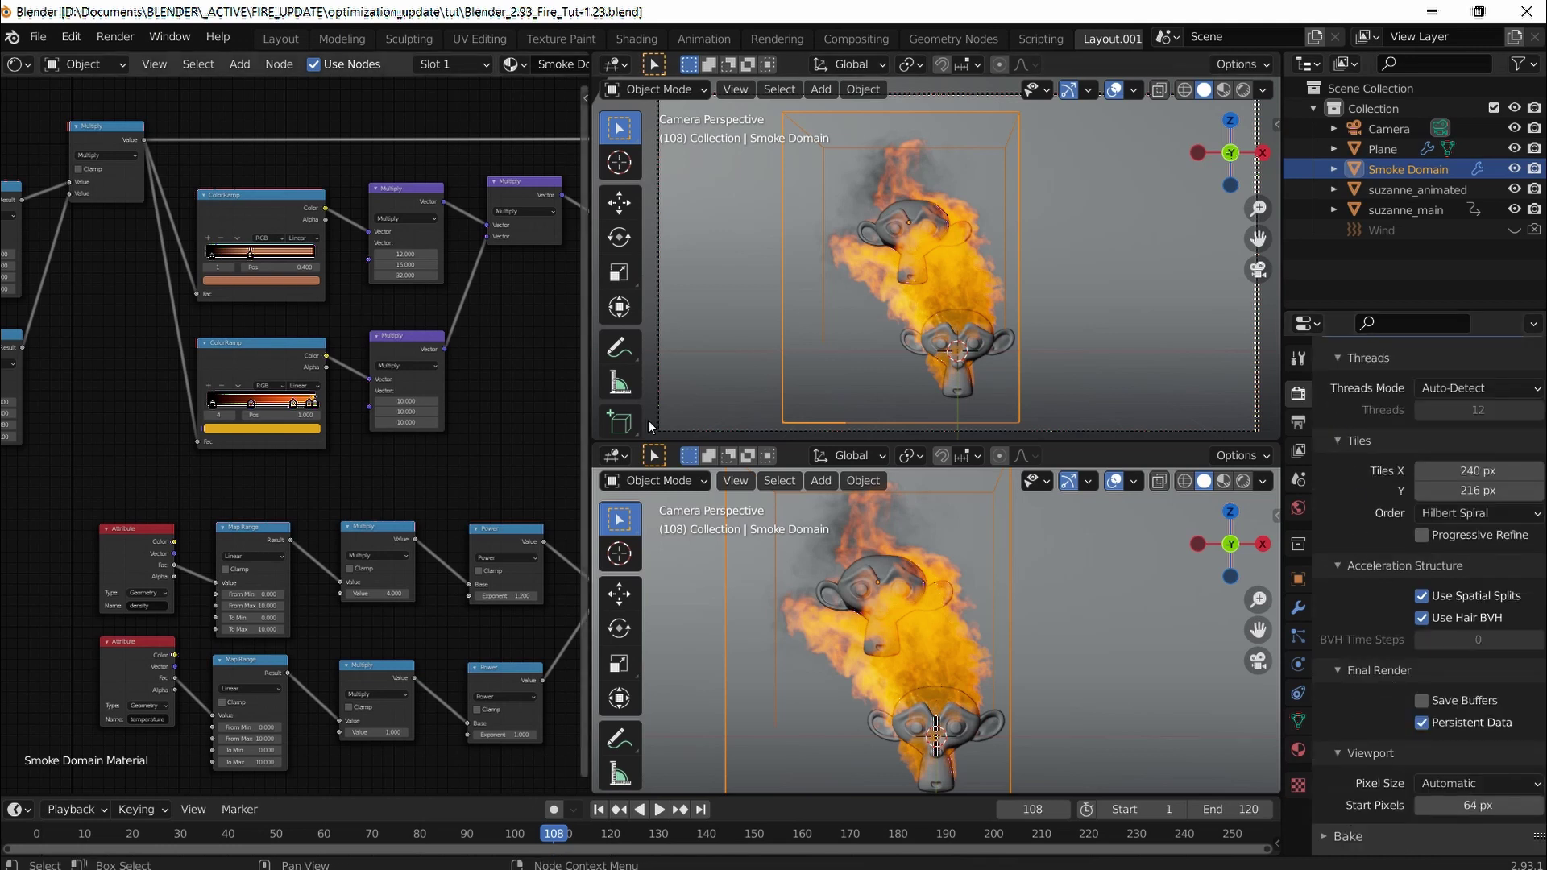
Step: Show the frame 108 render and compare the incomplete tiled slot with the finished fire render
{"action": "key", "text": "F12"}
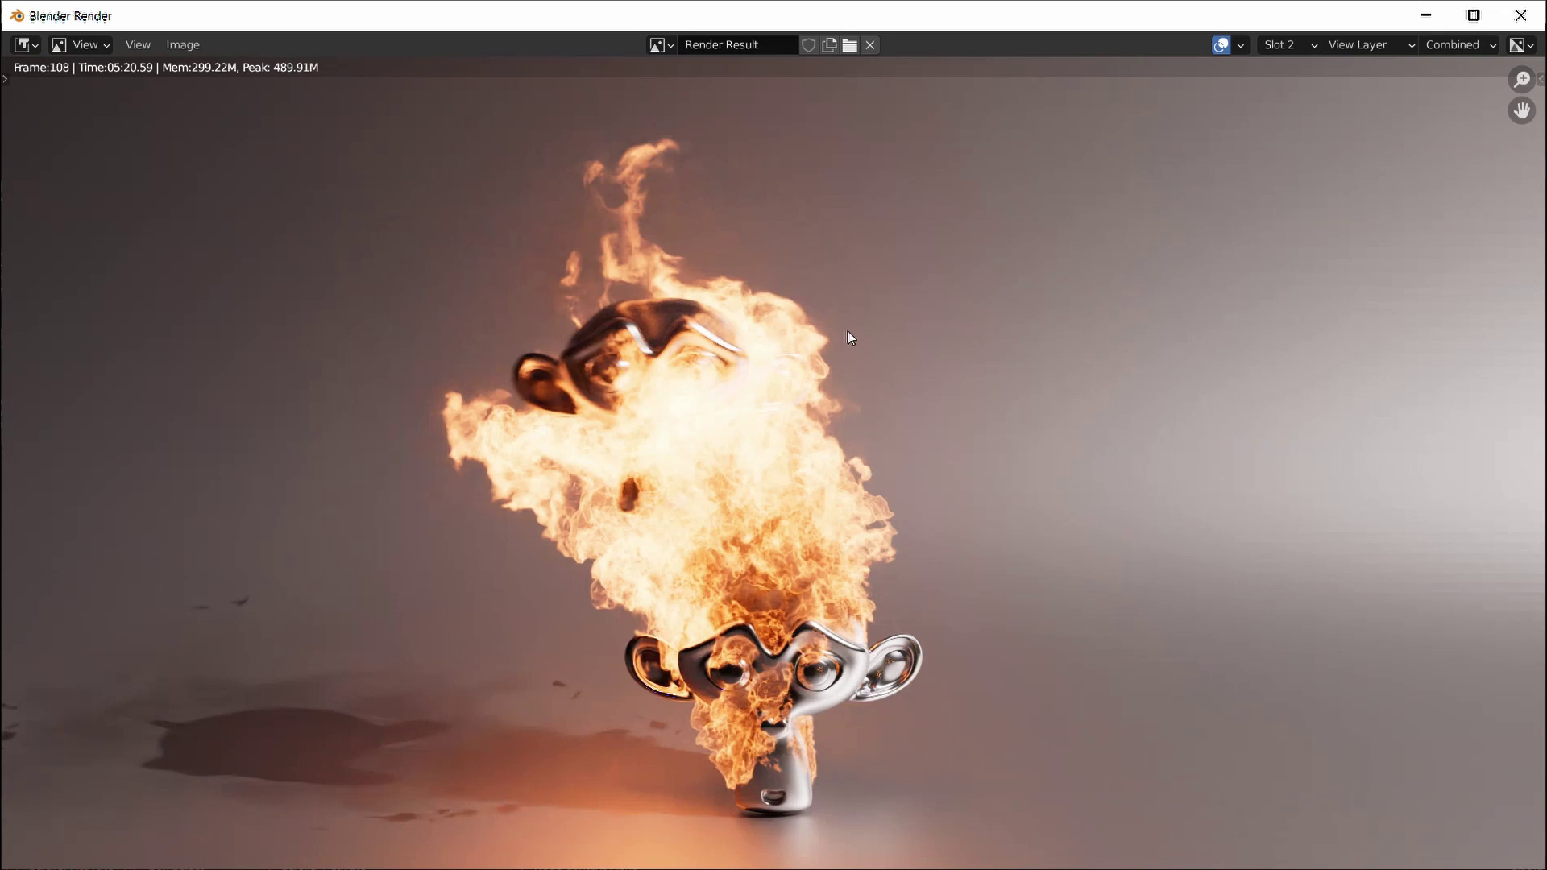
{"action": "key", "text": "j"}
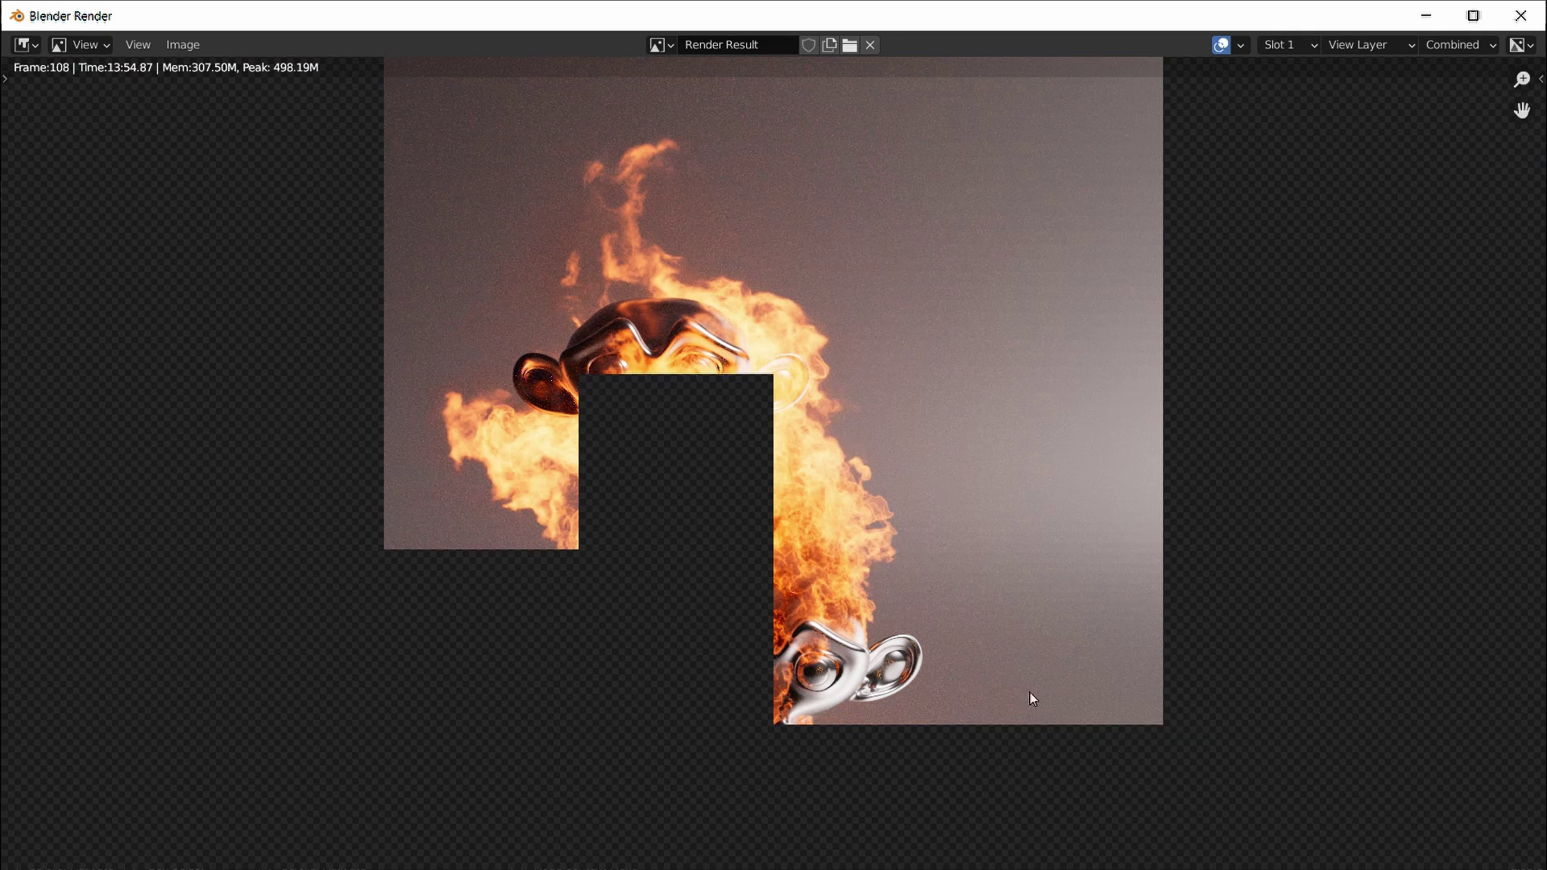
{"action": "key", "text": "j"}
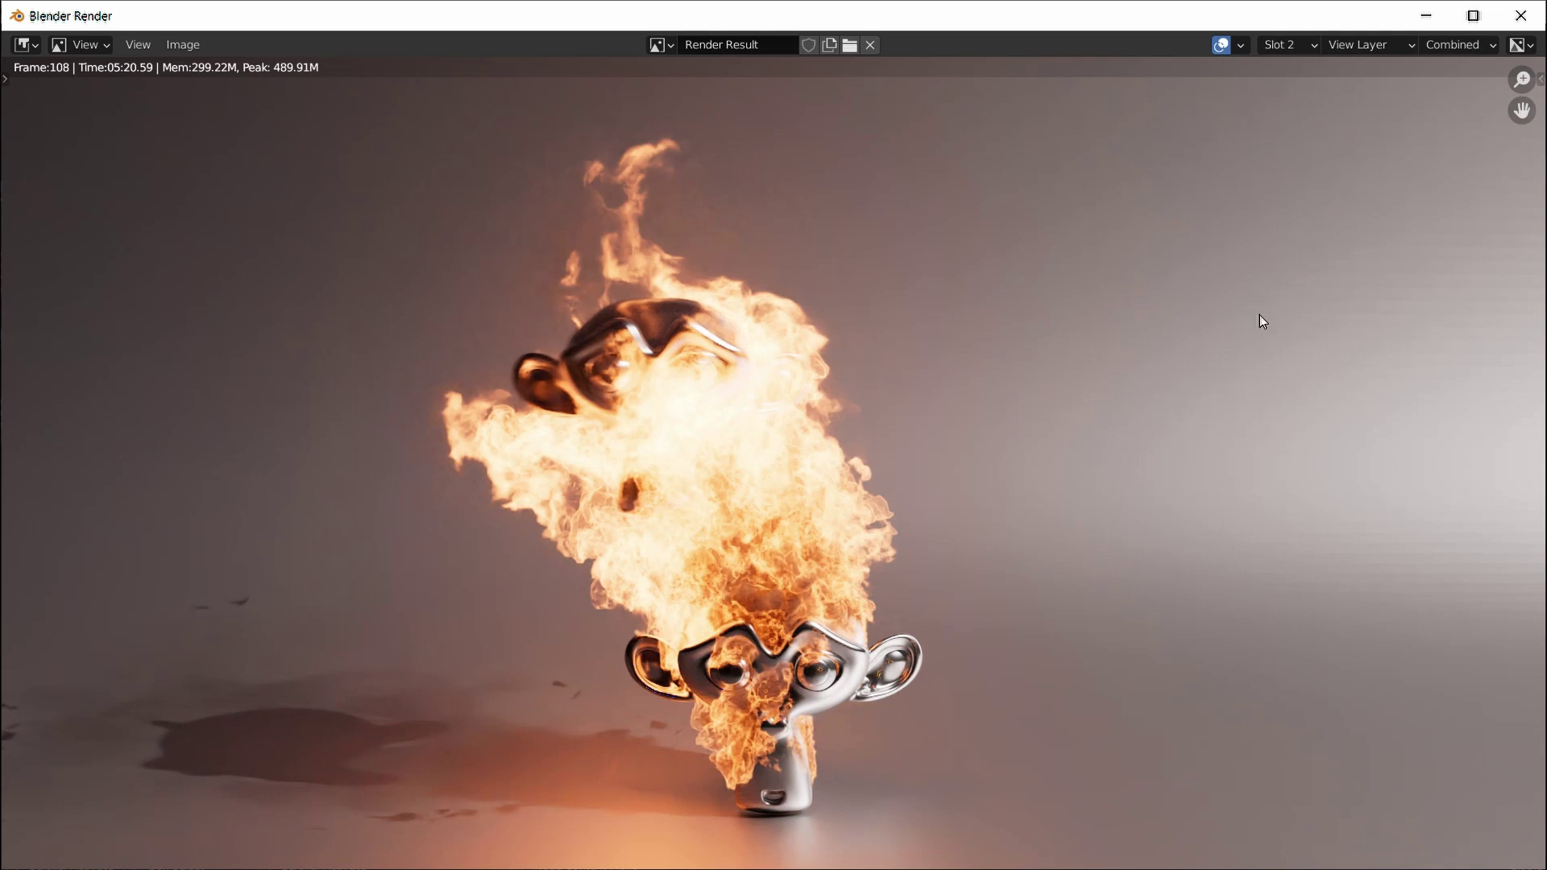
Step: Close the render window and save Blender_2.93_Fire_Tut-1.23.blend
{"action": "key", "text": "j"}
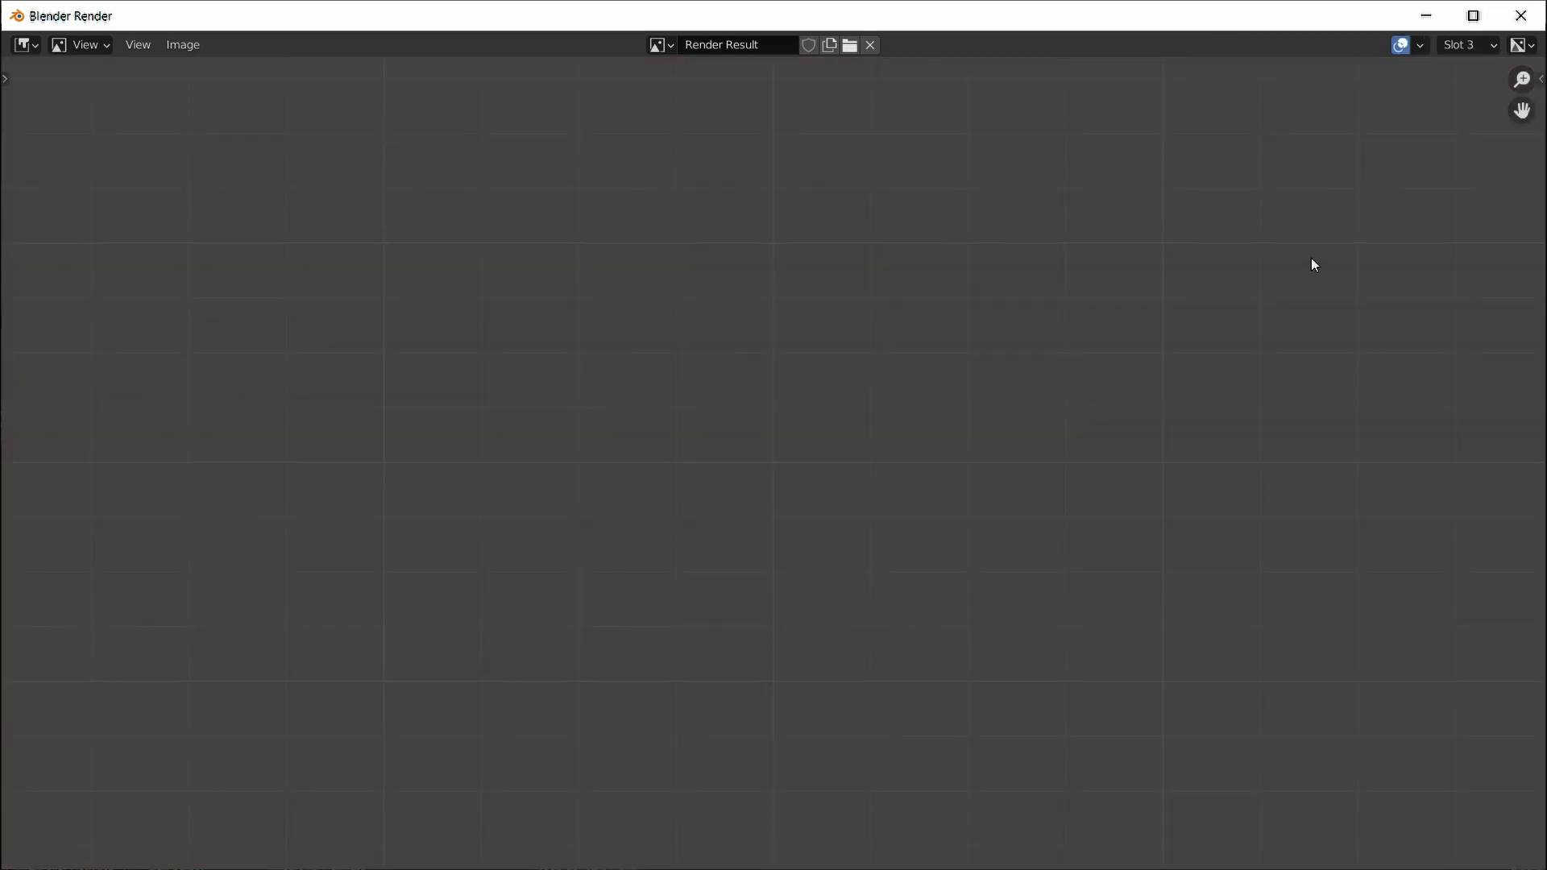
{"action": "left_click", "coordinate": [1426, 15]}
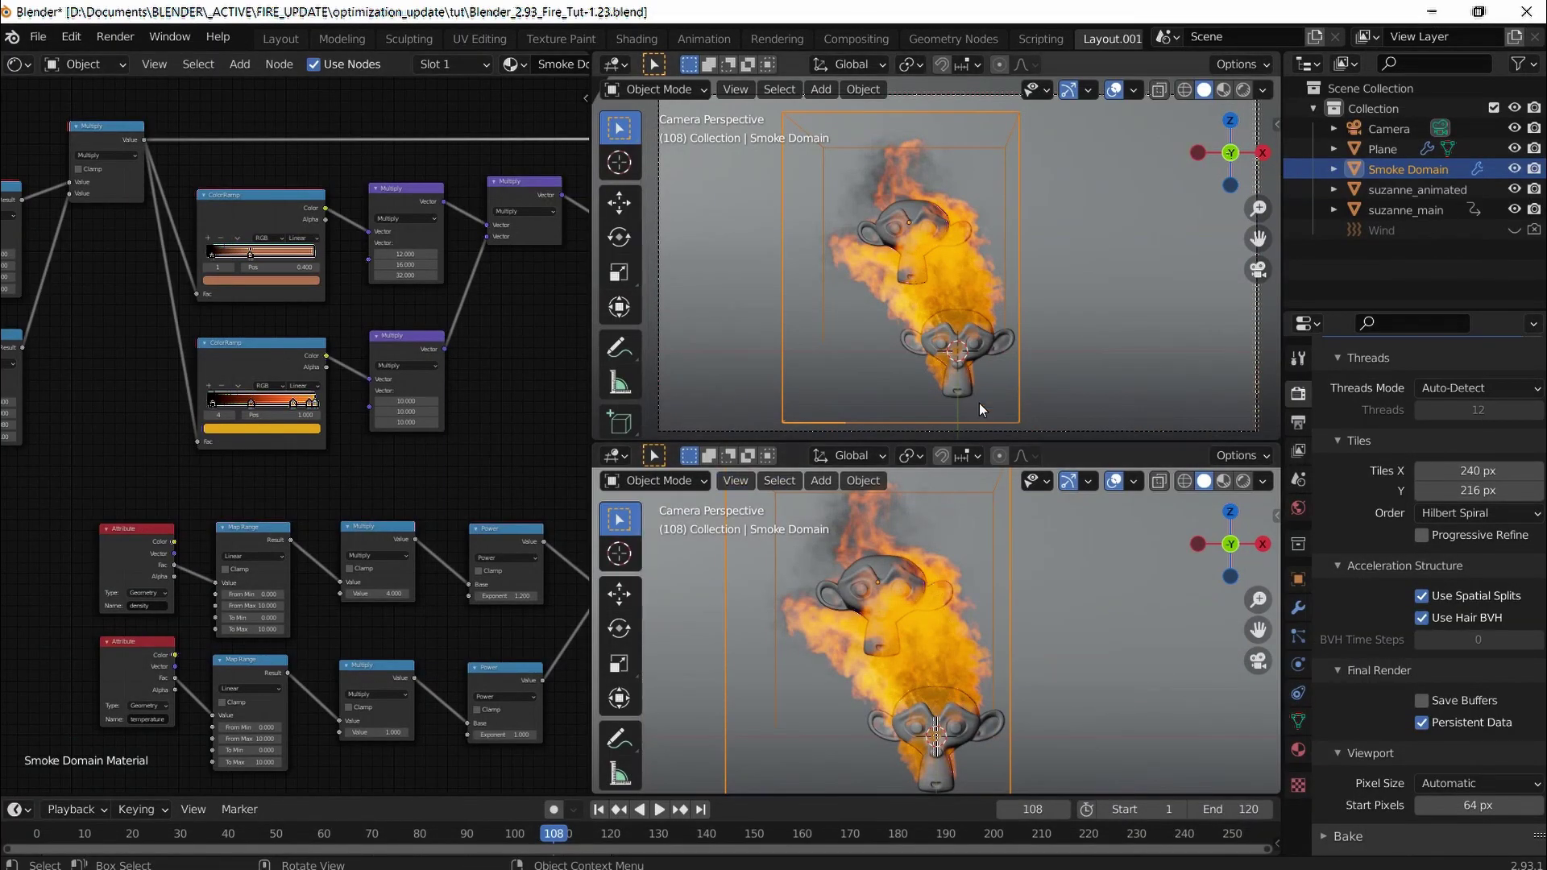
{"action": "key", "text": "ctrl+s"}
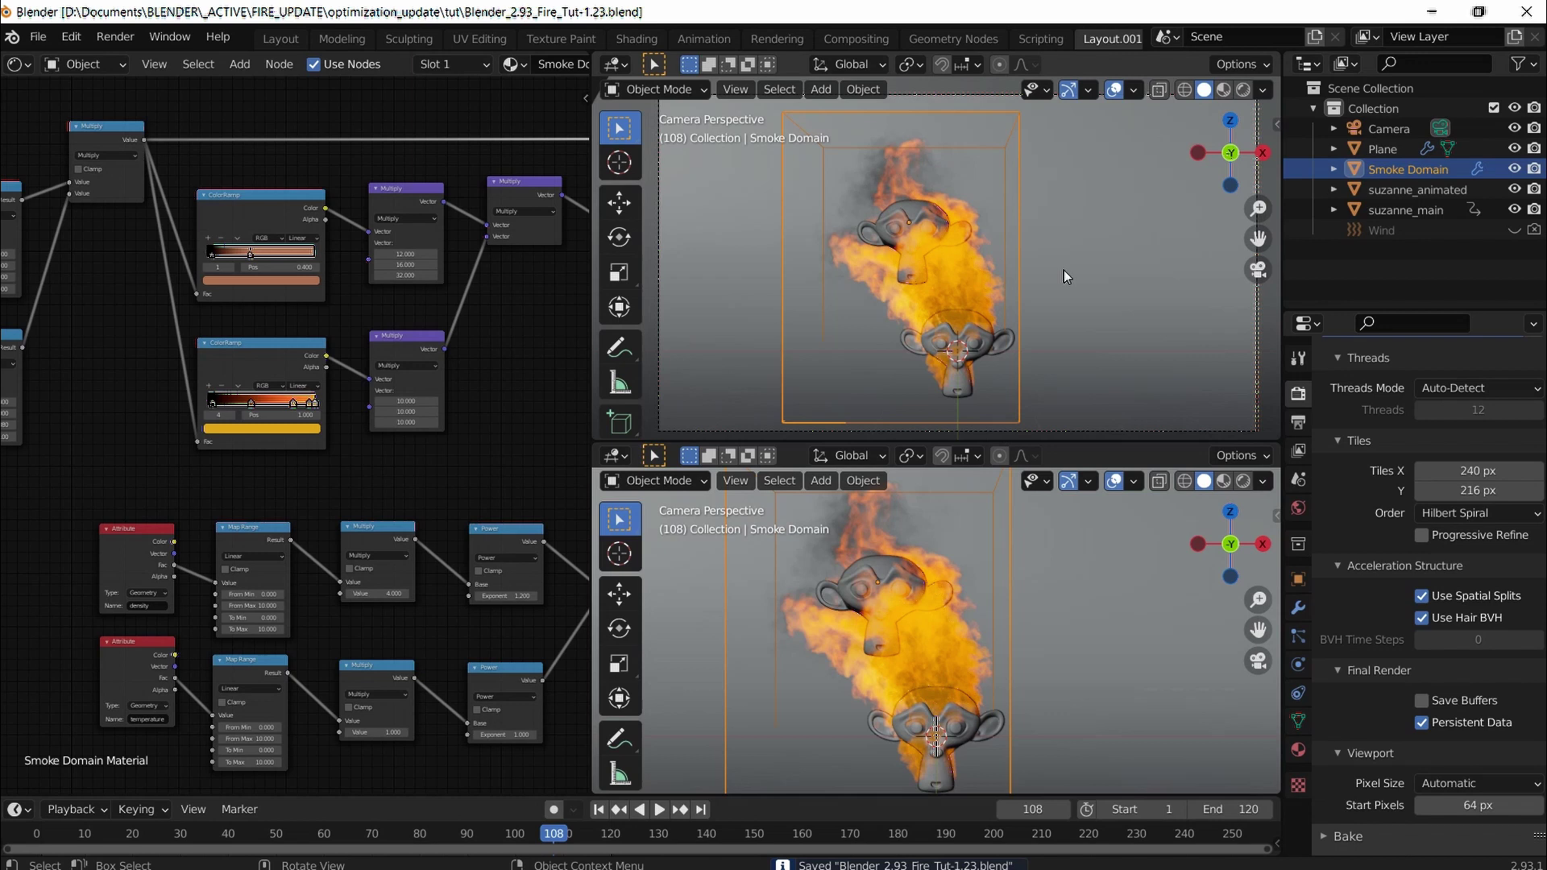
Step: Show the World shader nodes and switch the top viewport to Rendered shading
{"action": "left_click", "coordinate": [84, 64]}
{"action": "left_click", "coordinate": [83, 82]}
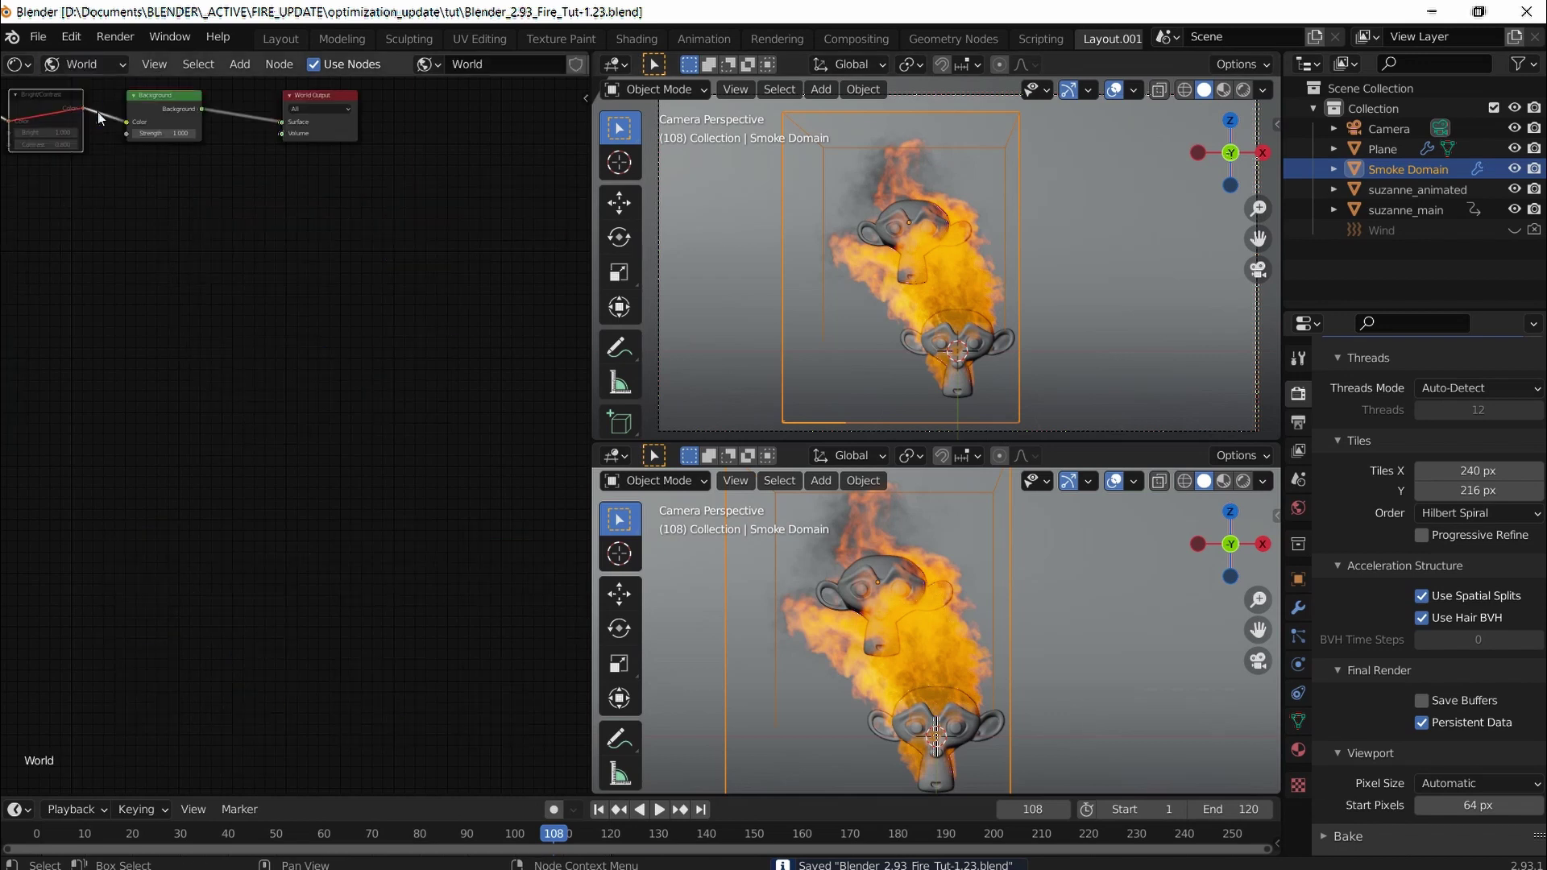
{"action": "key", "text": "Home"}
{"action": "left_click", "coordinate": [266, 274]}
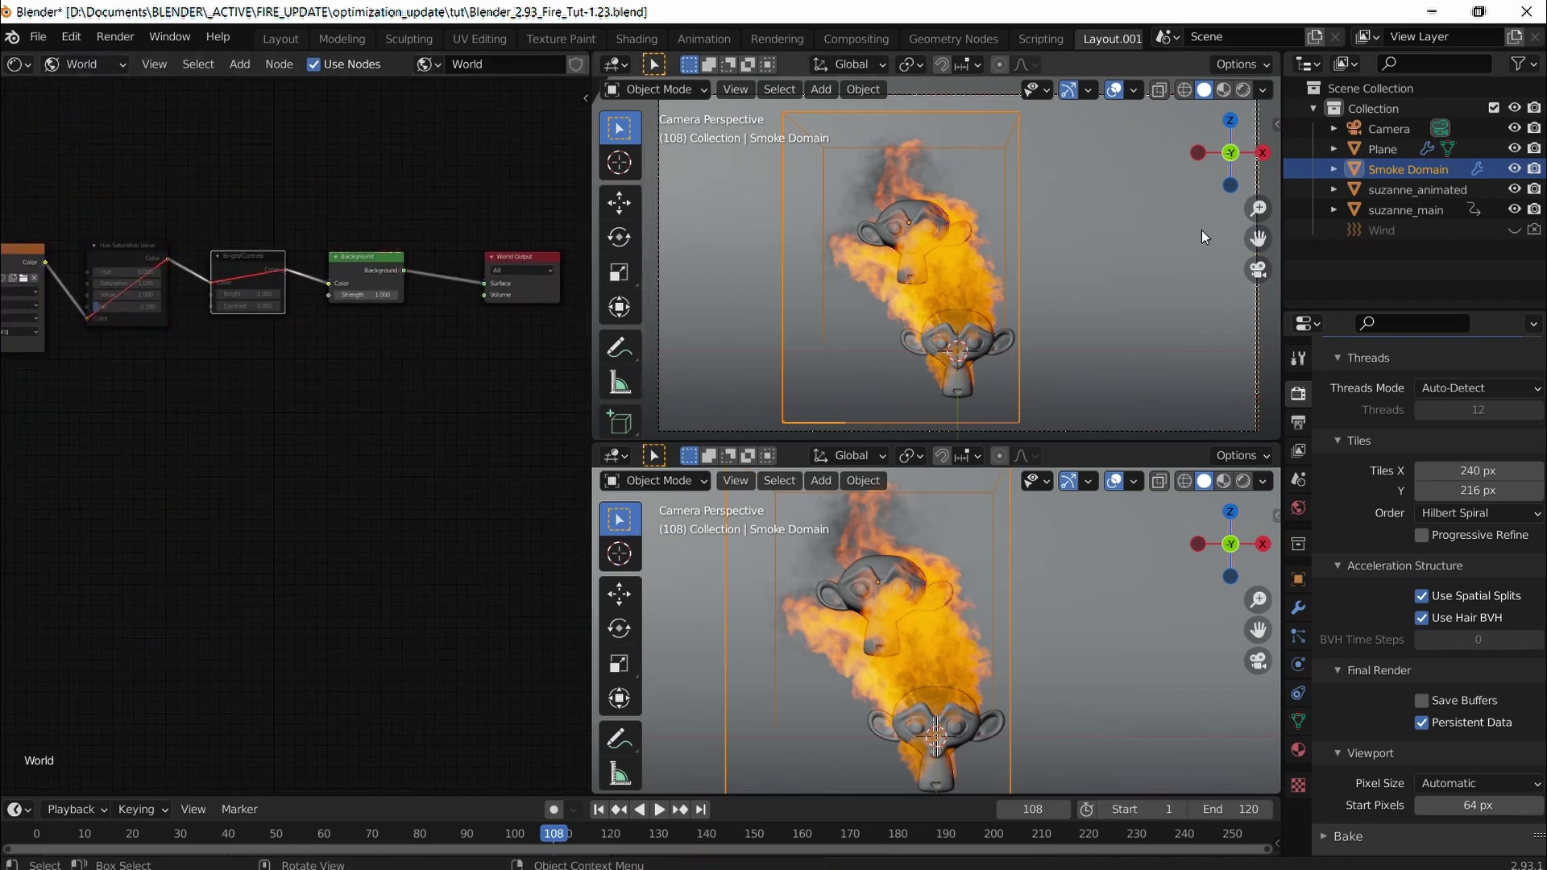
{"action": "left_click", "coordinate": [1243, 89]}
Step: Select the Hue Saturation Value and Bright/Contrast nodes and bring them into view
{"action": "left_click_drag", "start_coordinate": [277, 374], "coordinate": [98, 237]}
{"action": "key", "text": "n"}
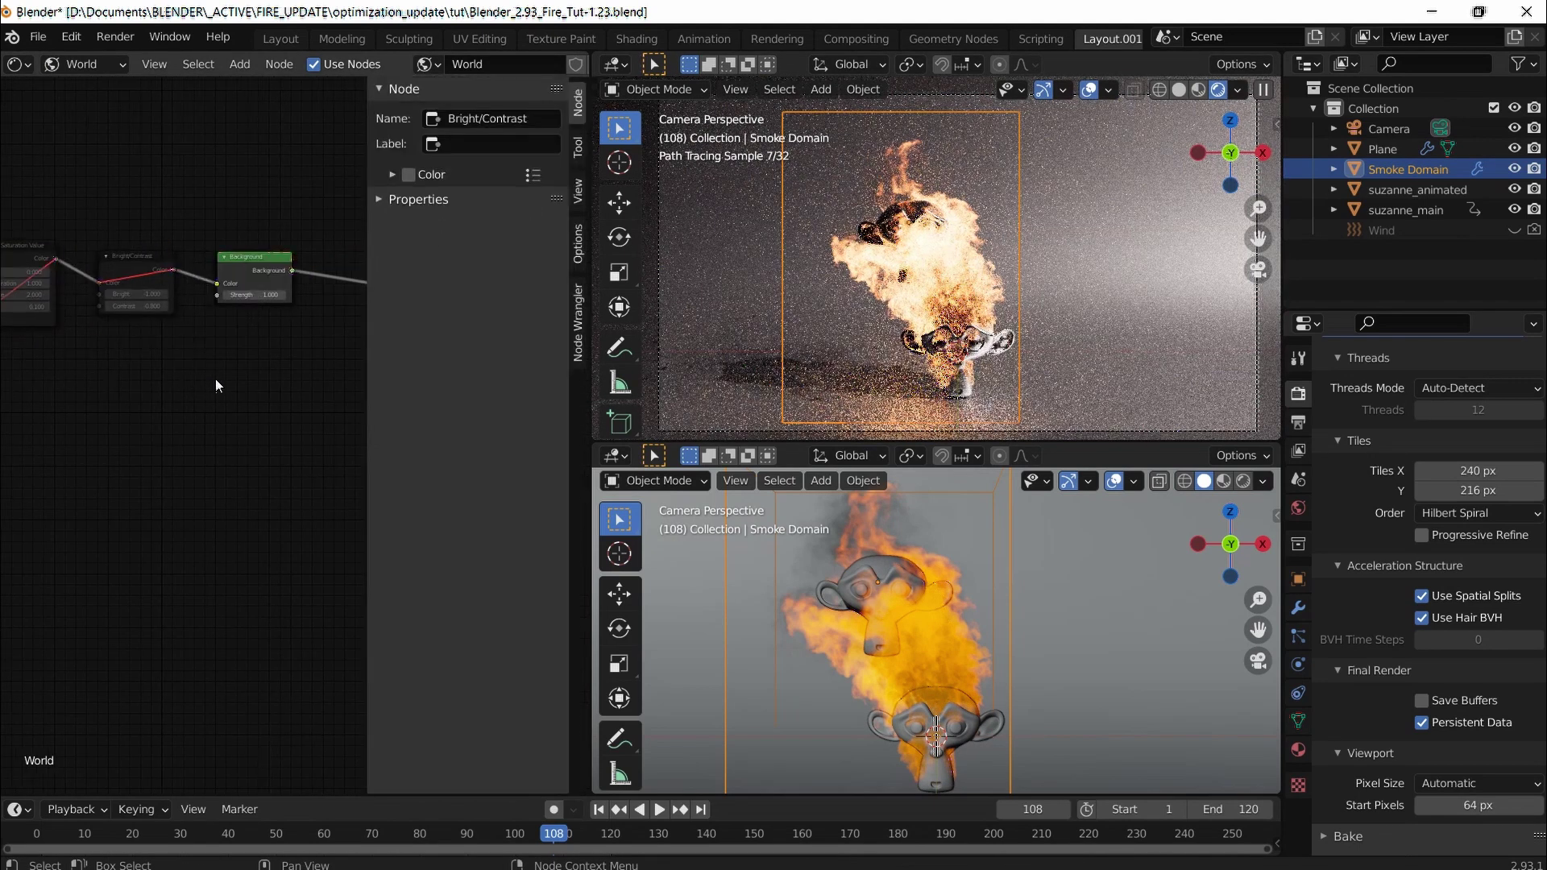
{"action": "middle_click_drag", "start_coordinate": [215, 378], "coordinate": [431, 445]}
{"action": "key", "text": "n"}
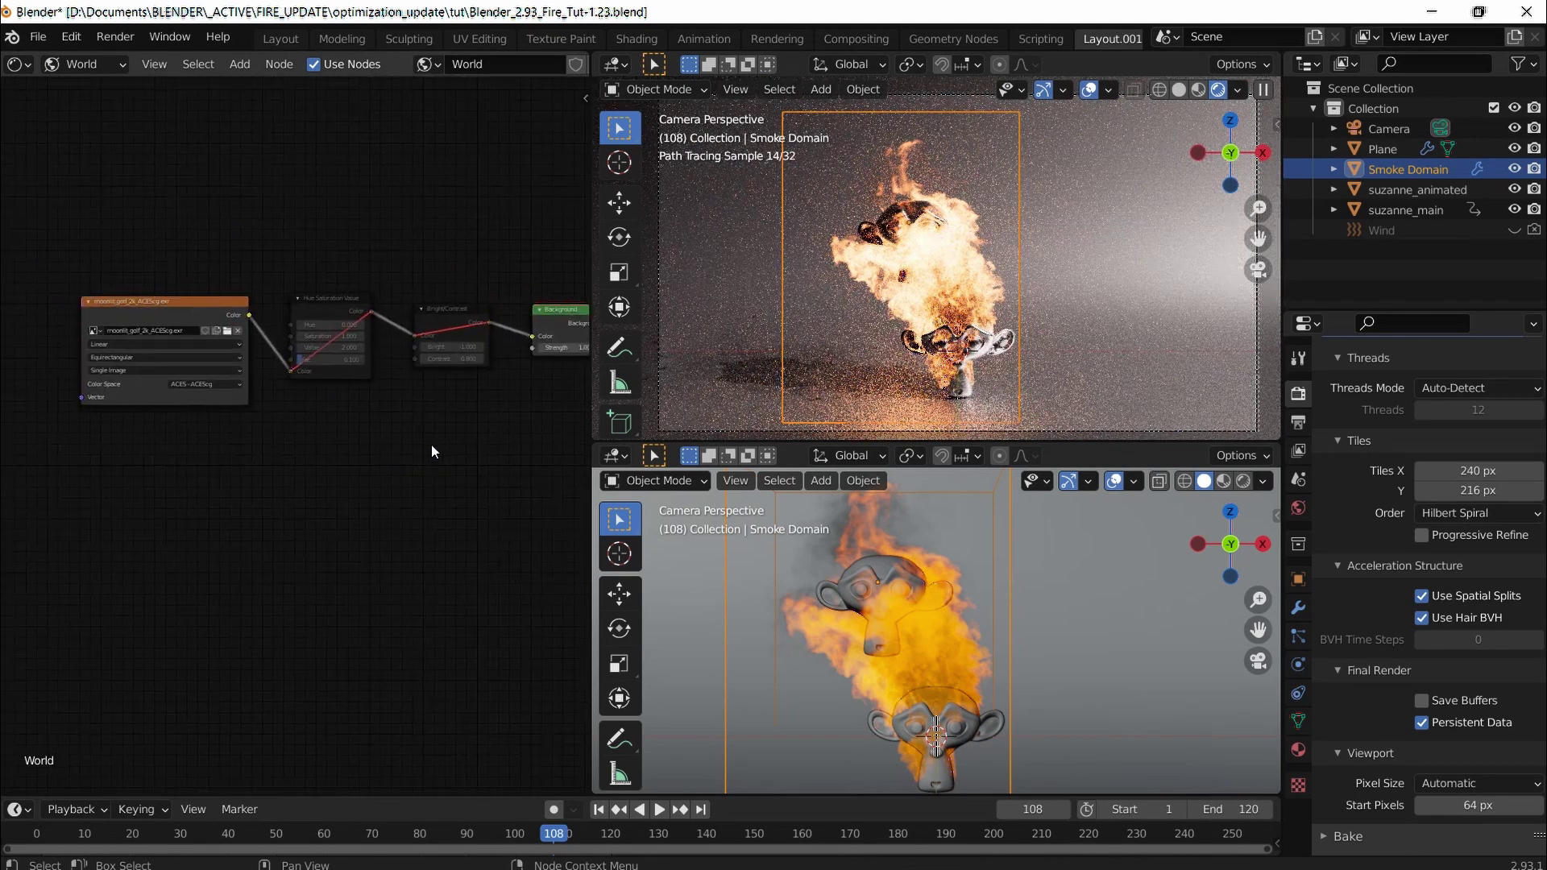
{"action": "left_click_drag", "start_coordinate": [432, 444], "coordinate": [327, 280]}
{"action": "scroll", "coordinate": [460, 419], "scroll_direction": "up", "scroll_amount": 3}
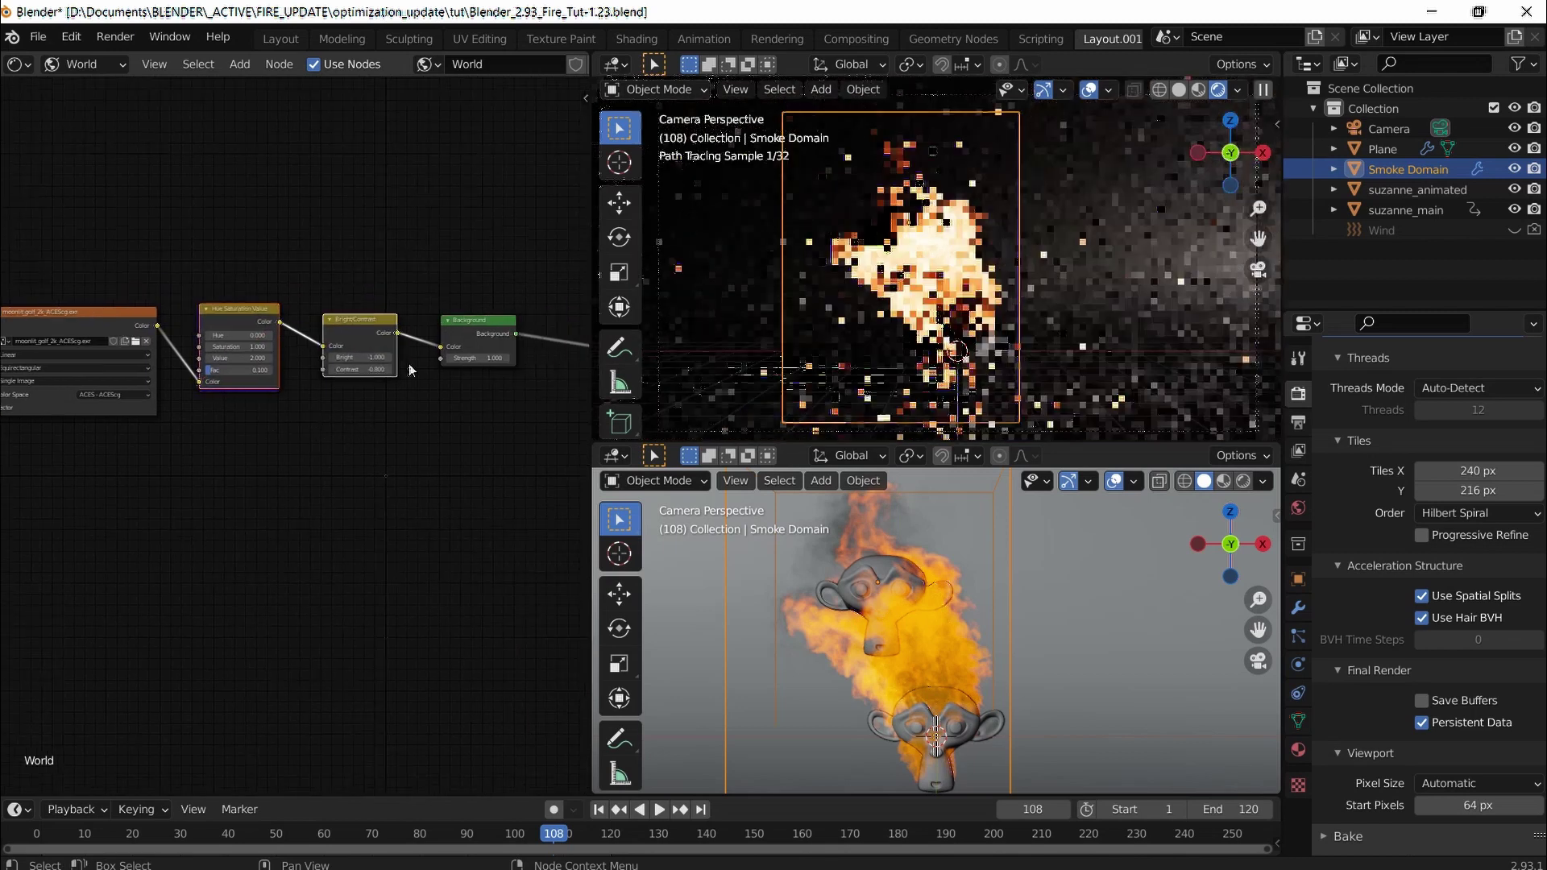
Step: Set the Bright/Contrast node's Contrast to -1 and save the file
{"action": "left_click", "coordinate": [423, 322]}
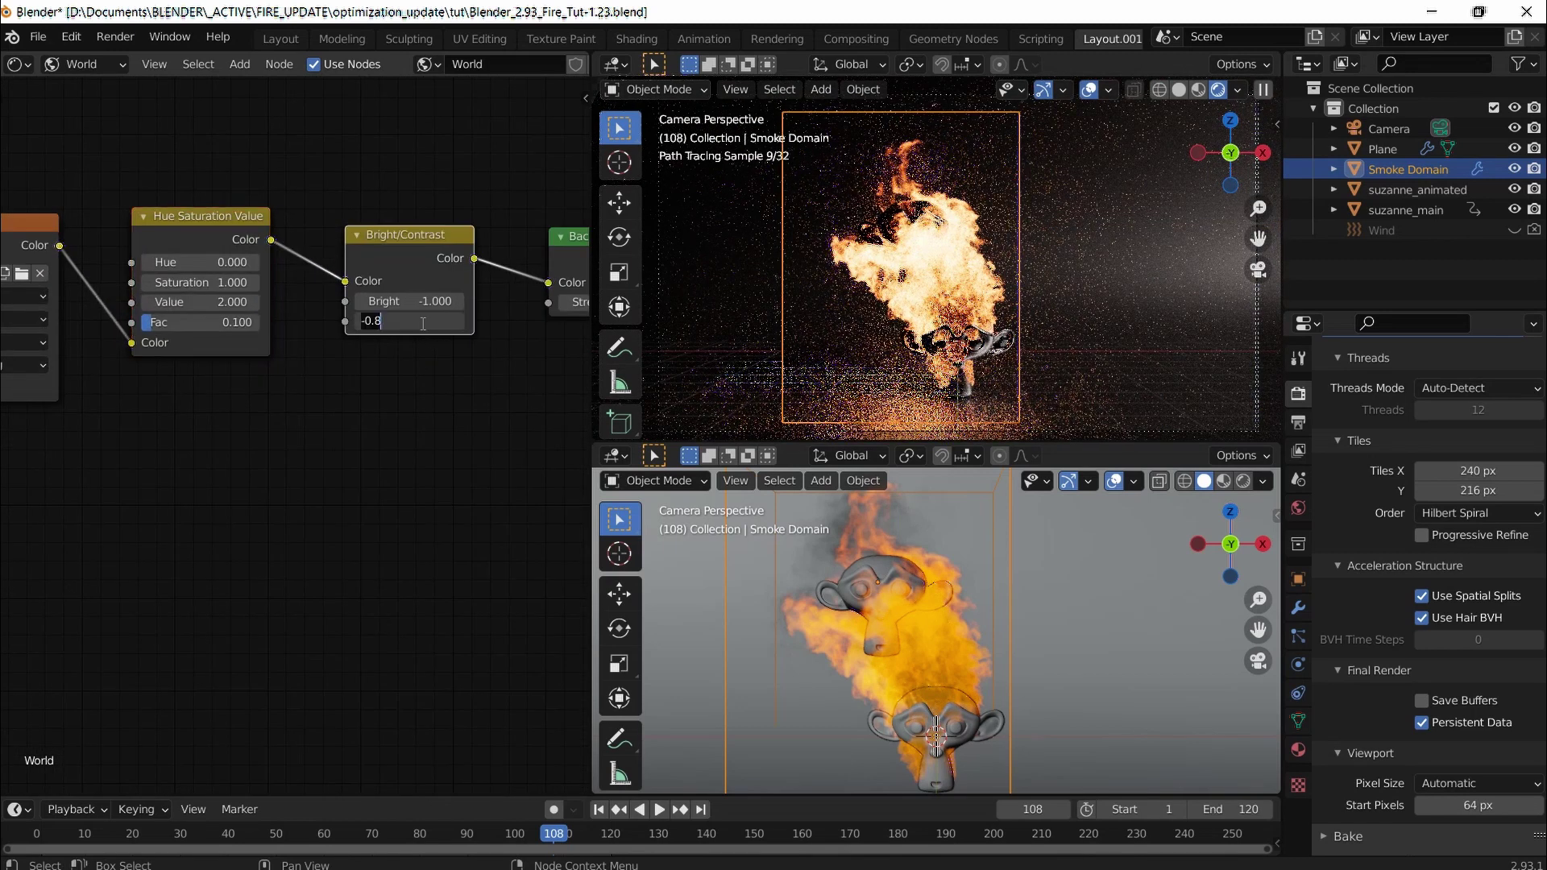
{"action": "key", "text": "BackSpace"}
{"action": "type", "text": "-1"}
{"action": "key", "text": "Return"}
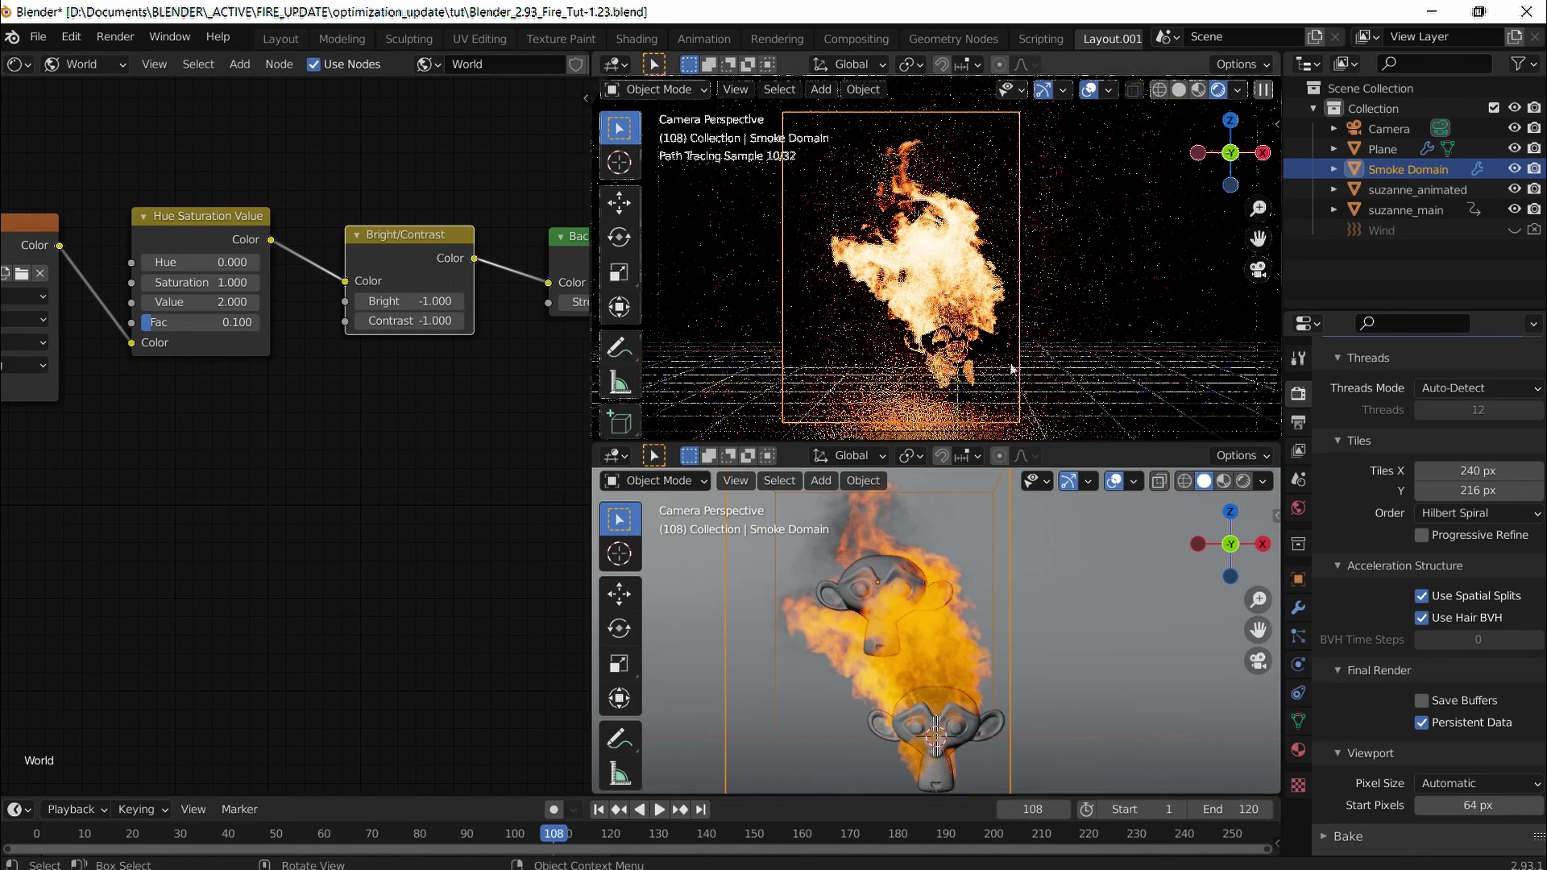
{"action": "middle_click_drag", "start_coordinate": [446, 457], "coordinate": [407, 510]}
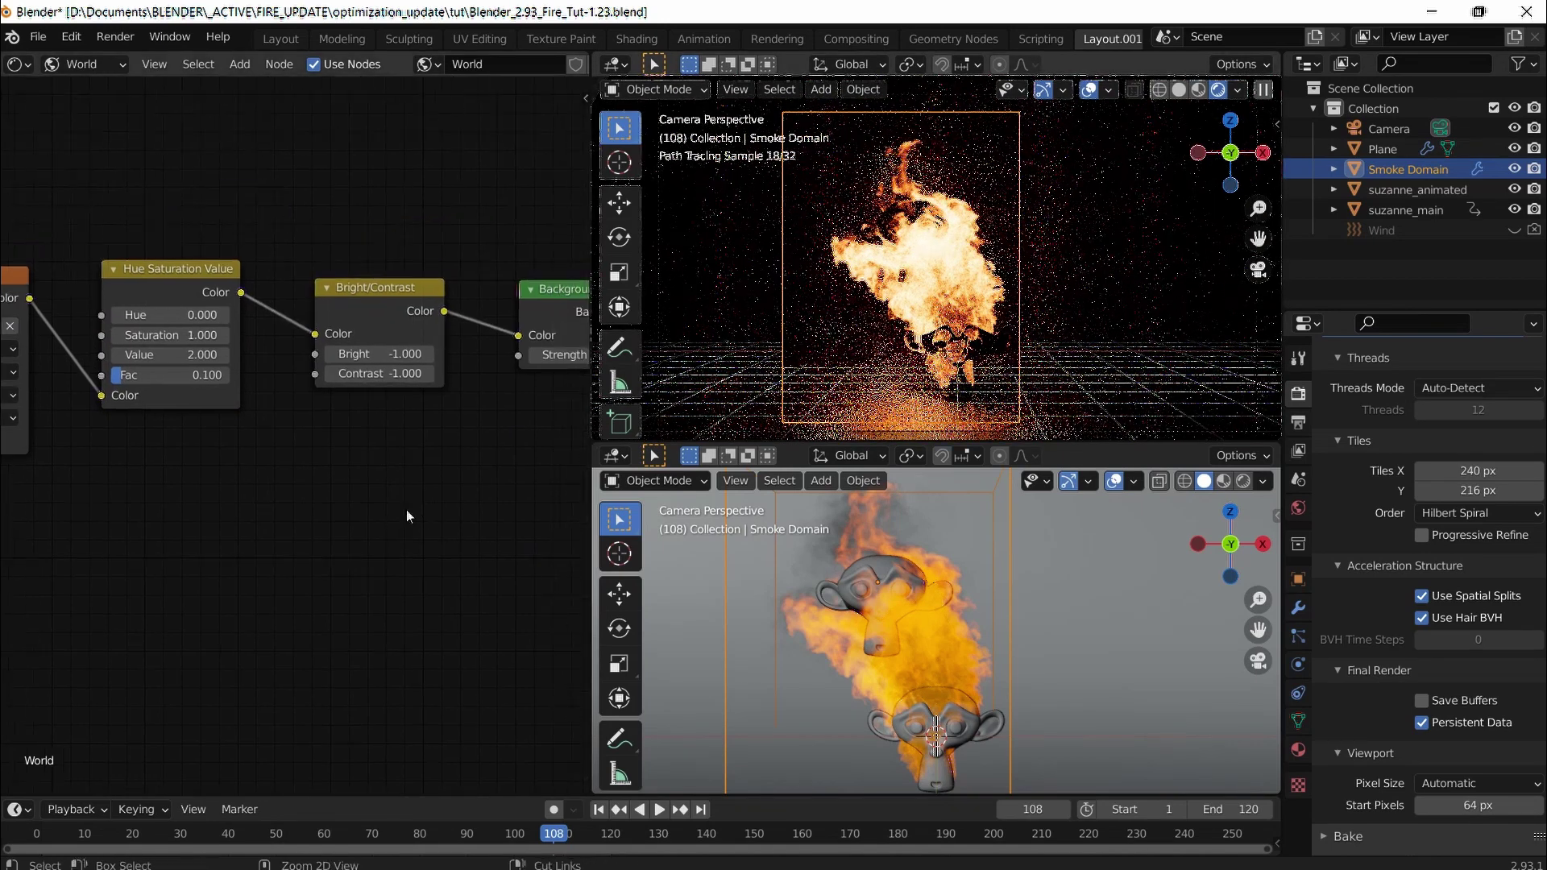
{"action": "key", "text": "ctrl+s"}
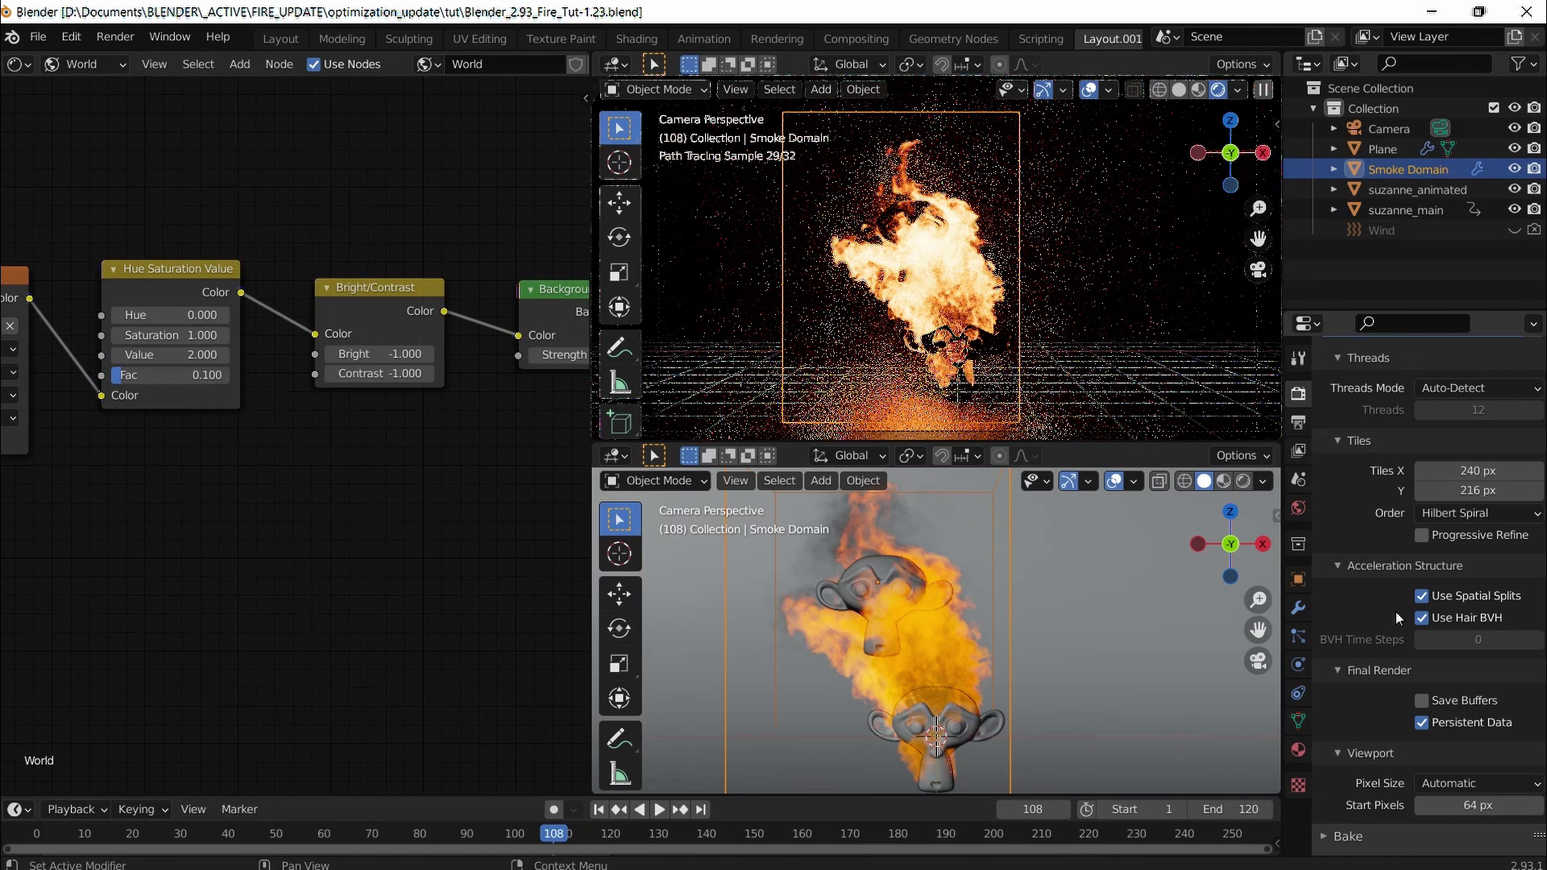
Step: Enable Viewport denoising under Sampling > Denoising in the Render Properties
{"action": "left_click", "coordinate": [1297, 422]}
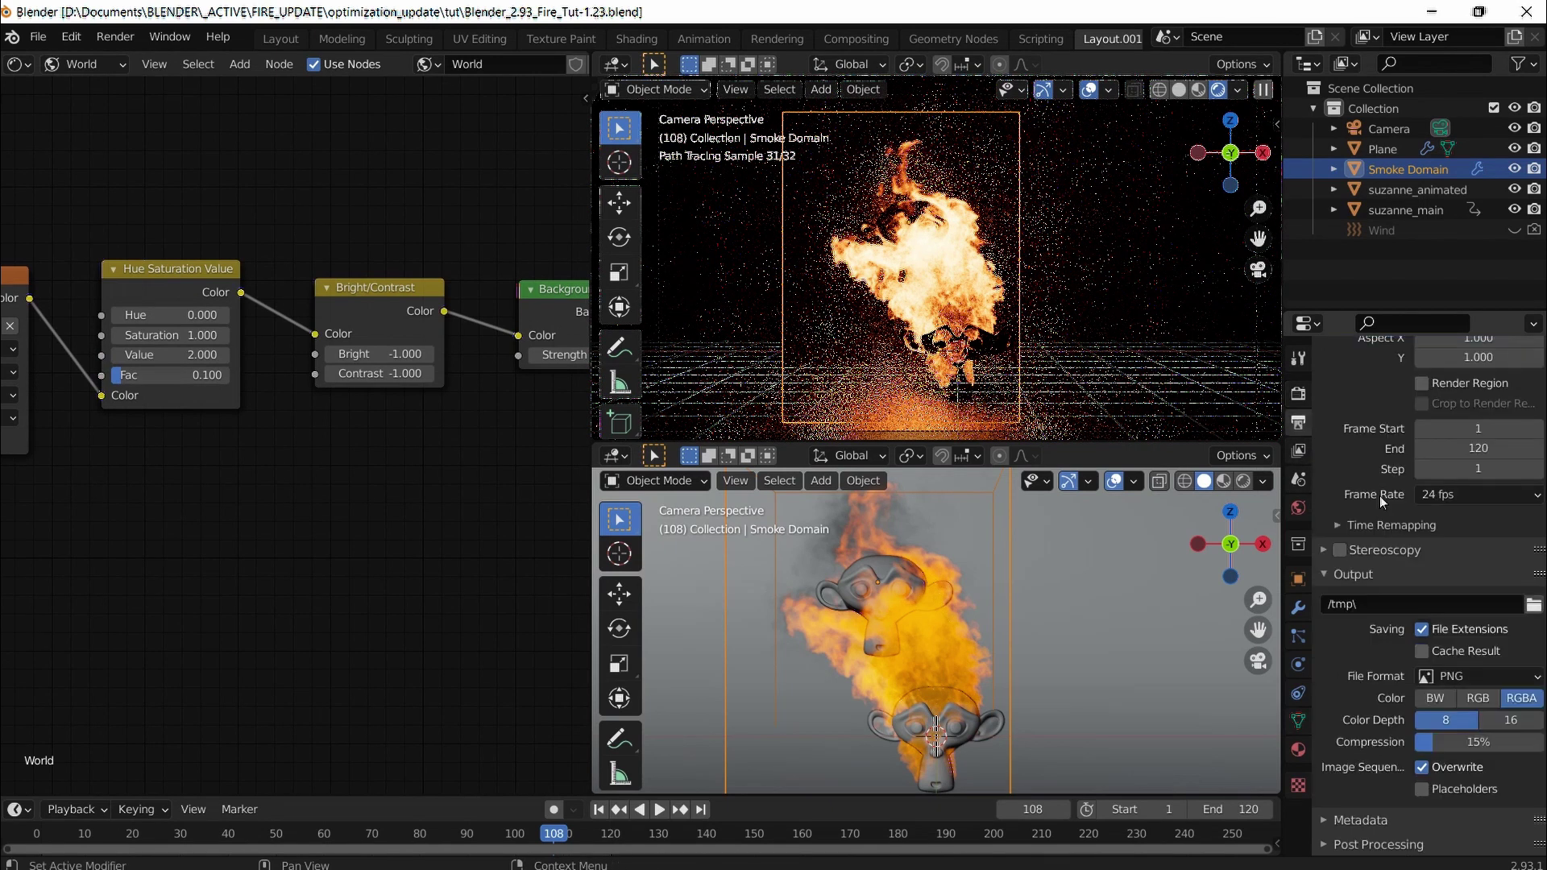
{"action": "left_click", "coordinate": [1299, 393]}
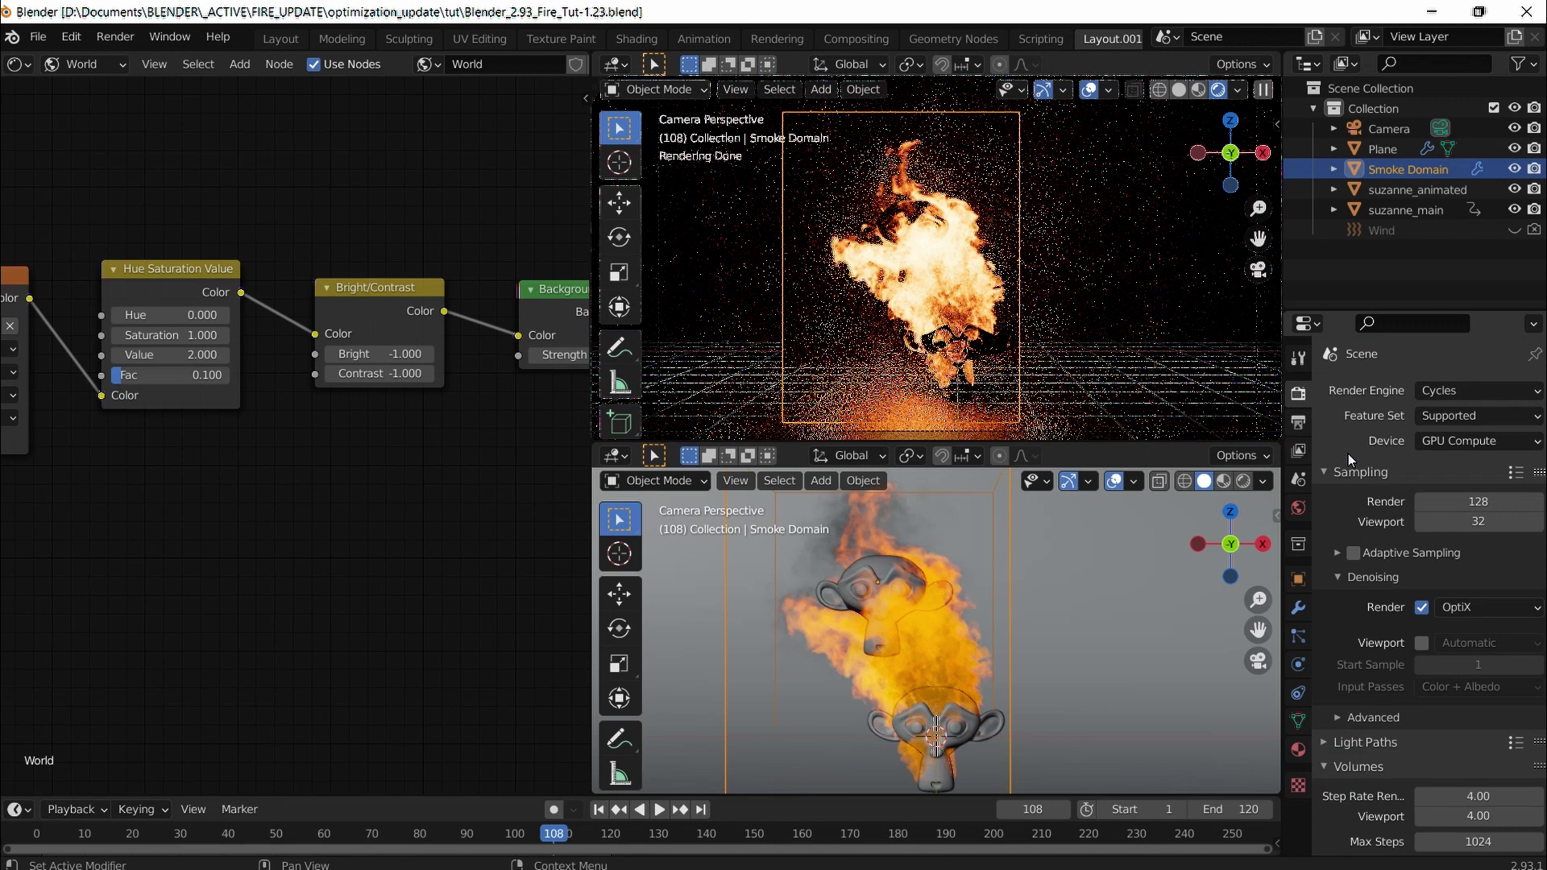
{"action": "left_click", "coordinate": [1421, 642]}
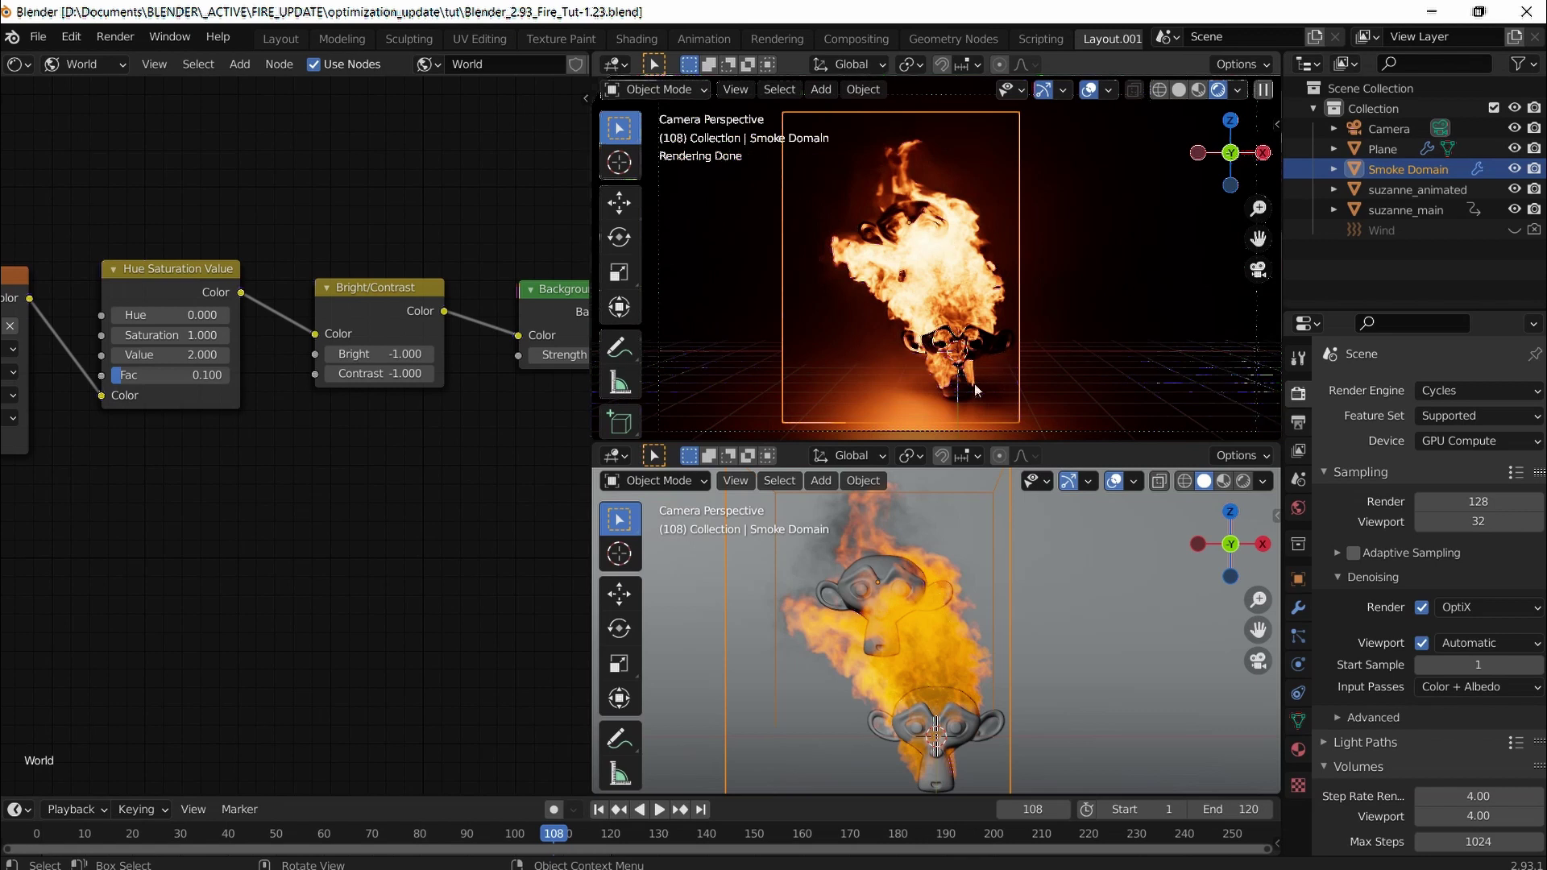
Step: Hide the suzanne_main head in the viewports, leaving only its flames visible
{"action": "left_click", "coordinate": [1408, 209]}
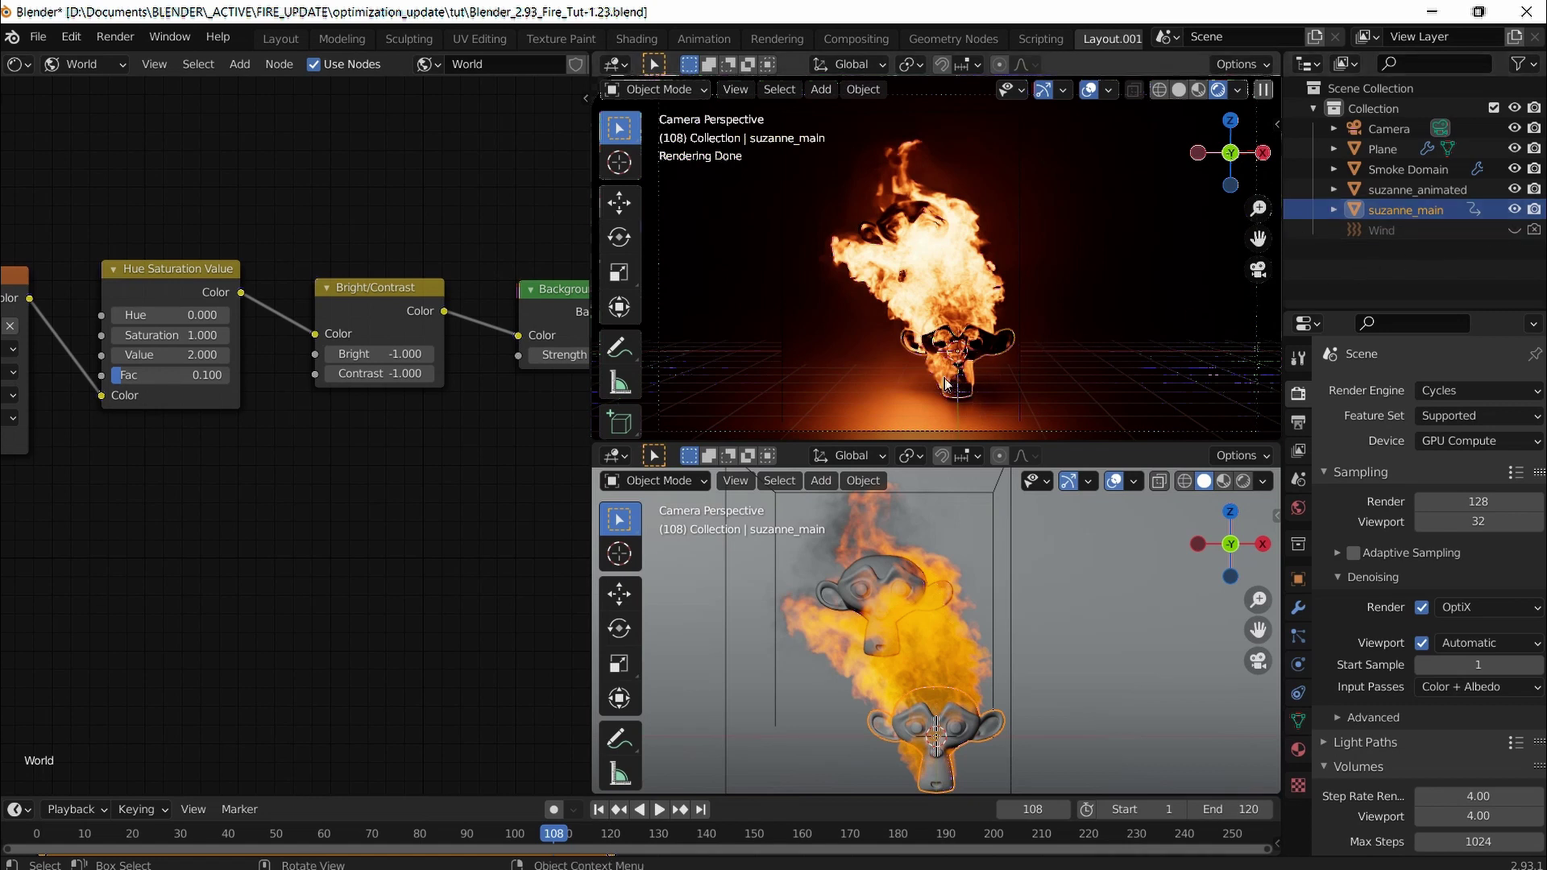
{"action": "scroll", "coordinate": [949, 382], "scroll_direction": "up", "scroll_amount": 2}
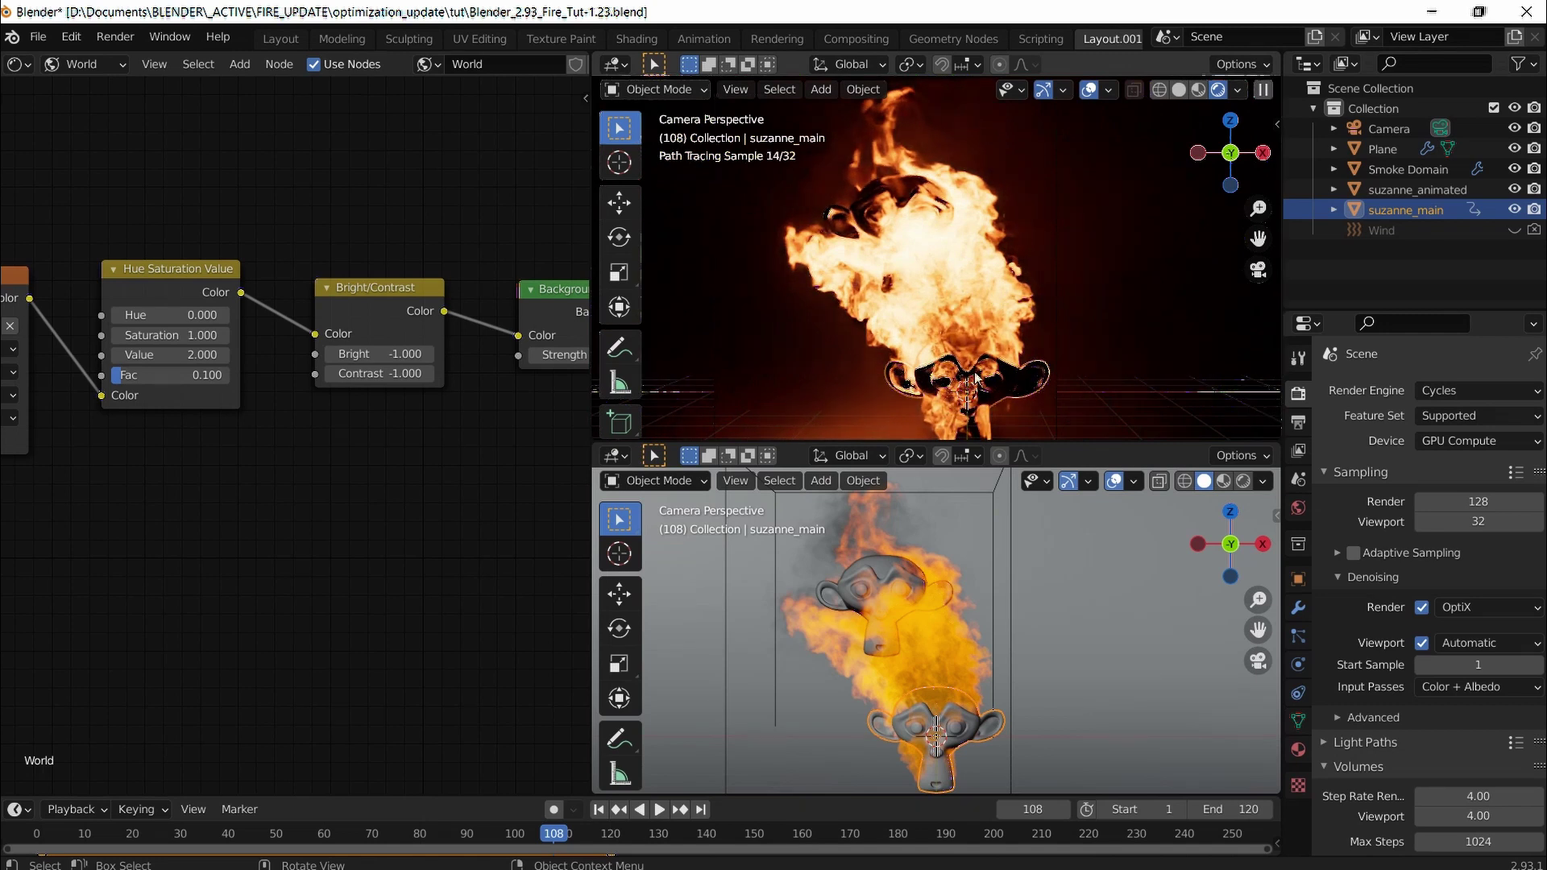
{"action": "left_click", "coordinate": [1521, 64]}
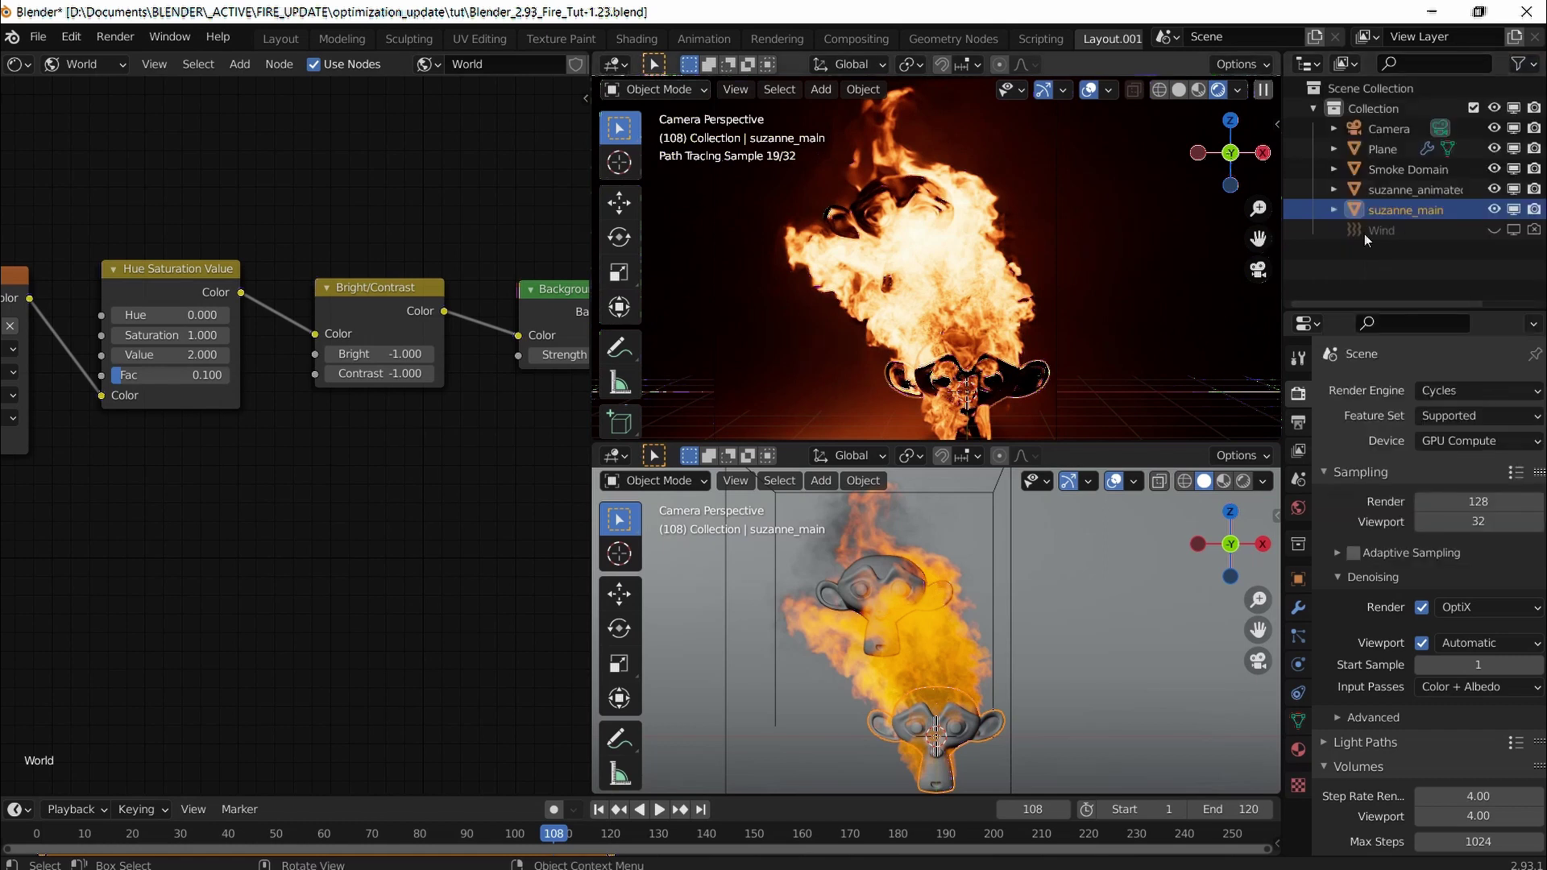
{"action": "left_click", "coordinate": [1493, 209]}
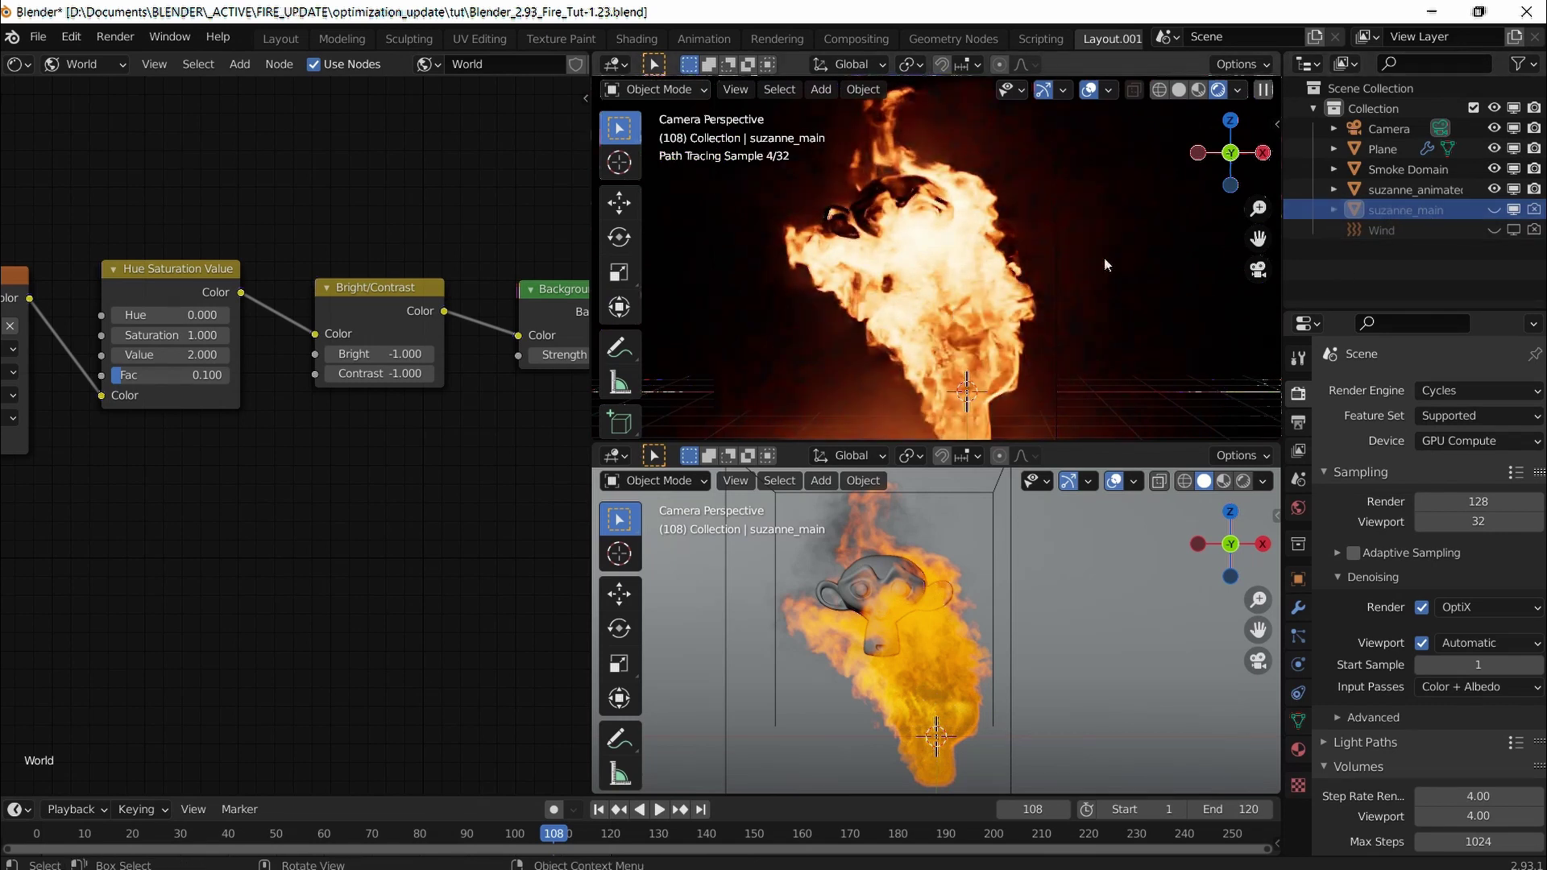
Step: Turn off the live preview, check frames 17 and 28, then rewind to frame 1 in Layout.001
{"action": "key", "text": "z"}
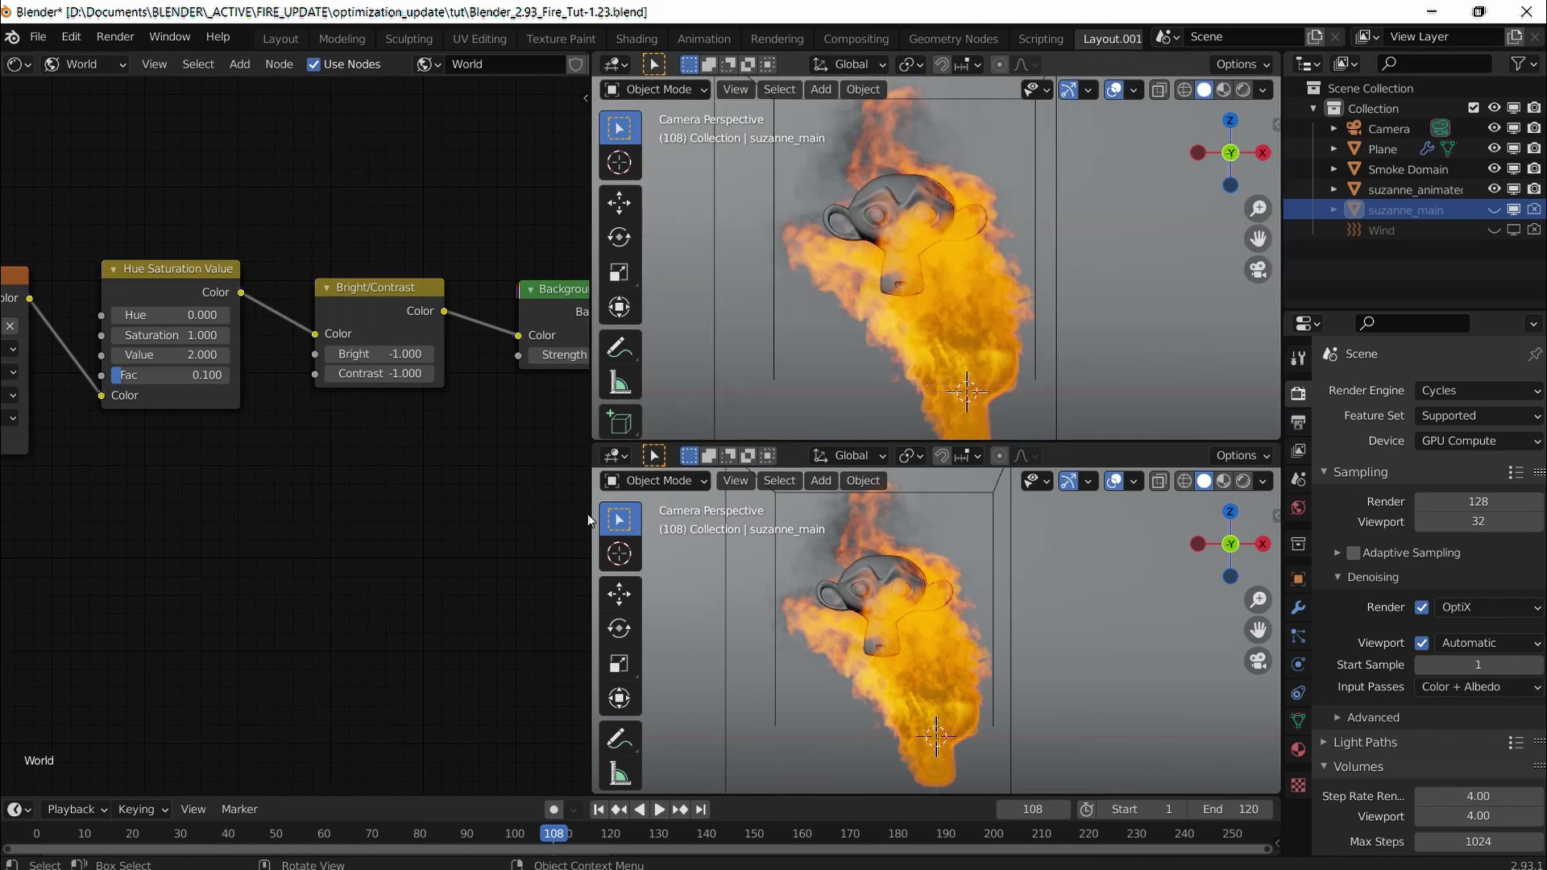
{"action": "left_click", "coordinate": [119, 834]}
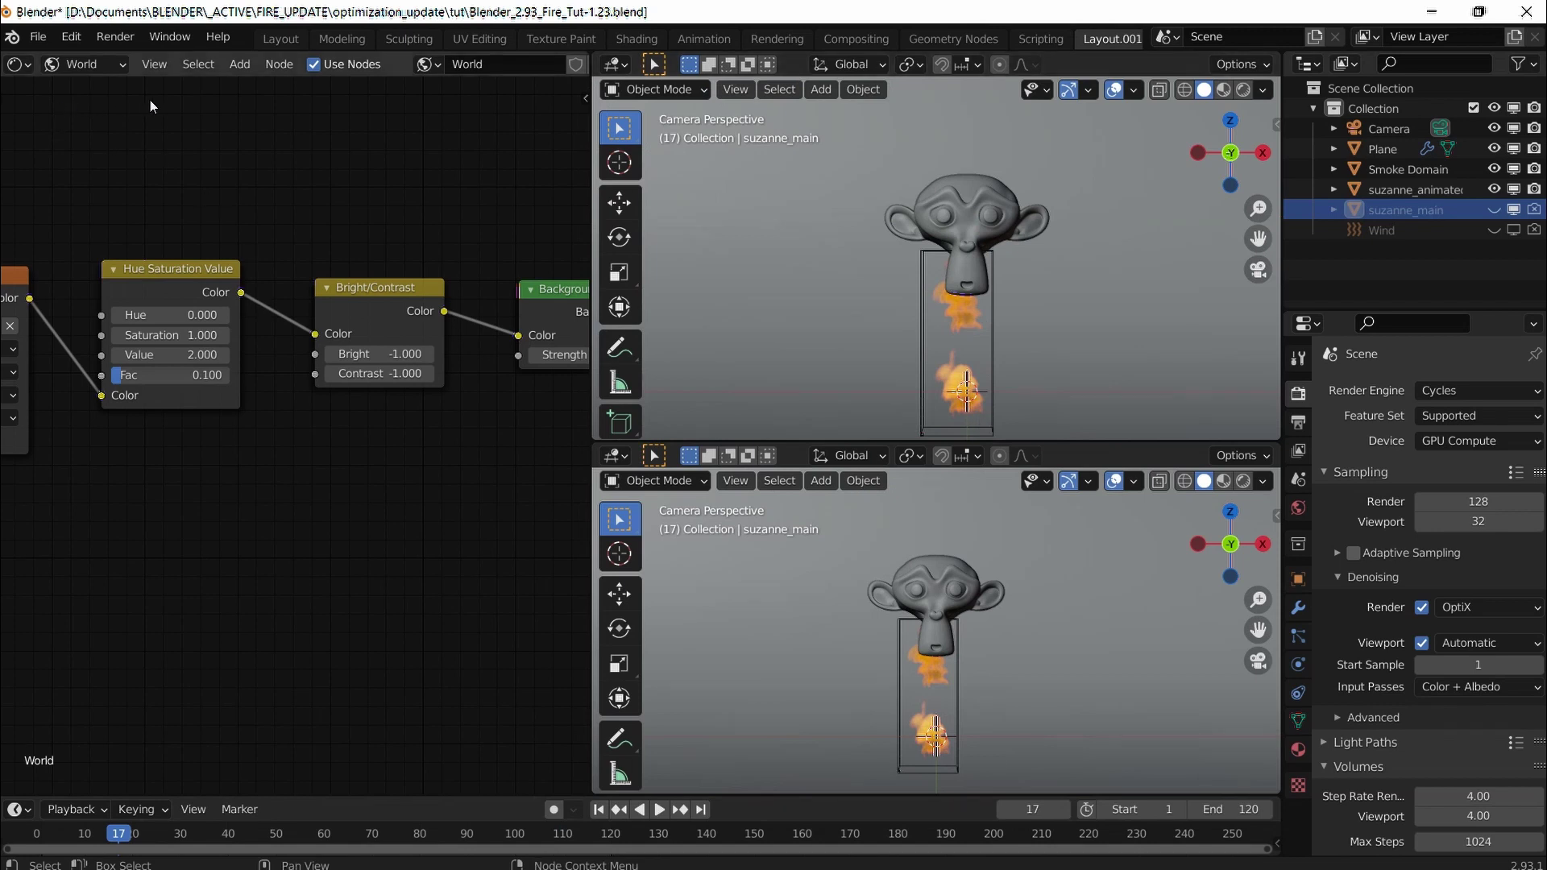
{"action": "left_click", "coordinate": [298, 41]}
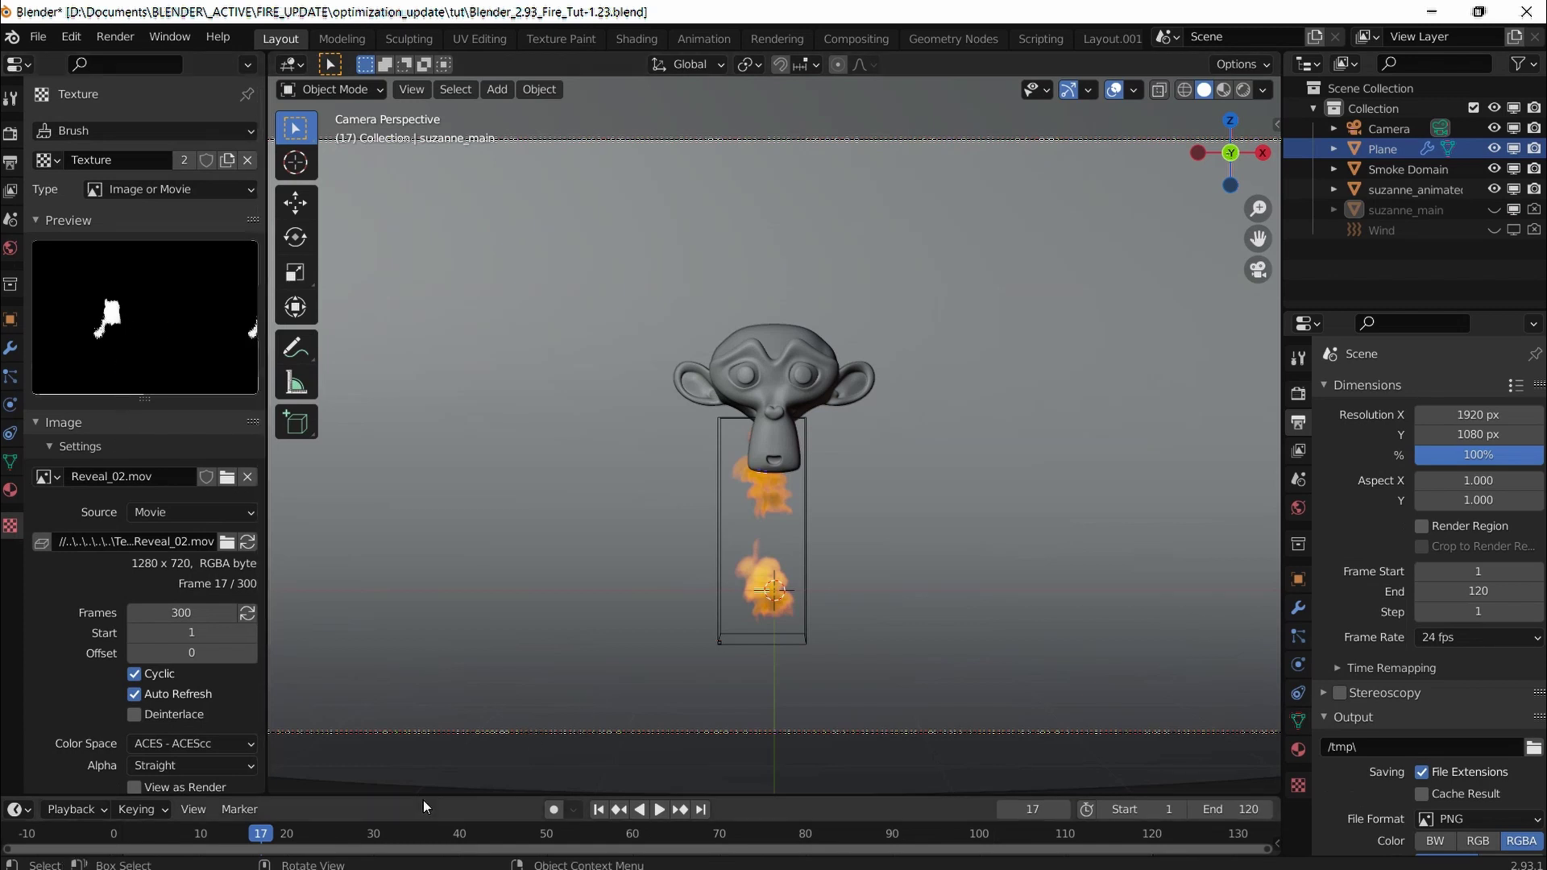
{"action": "left_click", "coordinate": [353, 830]}
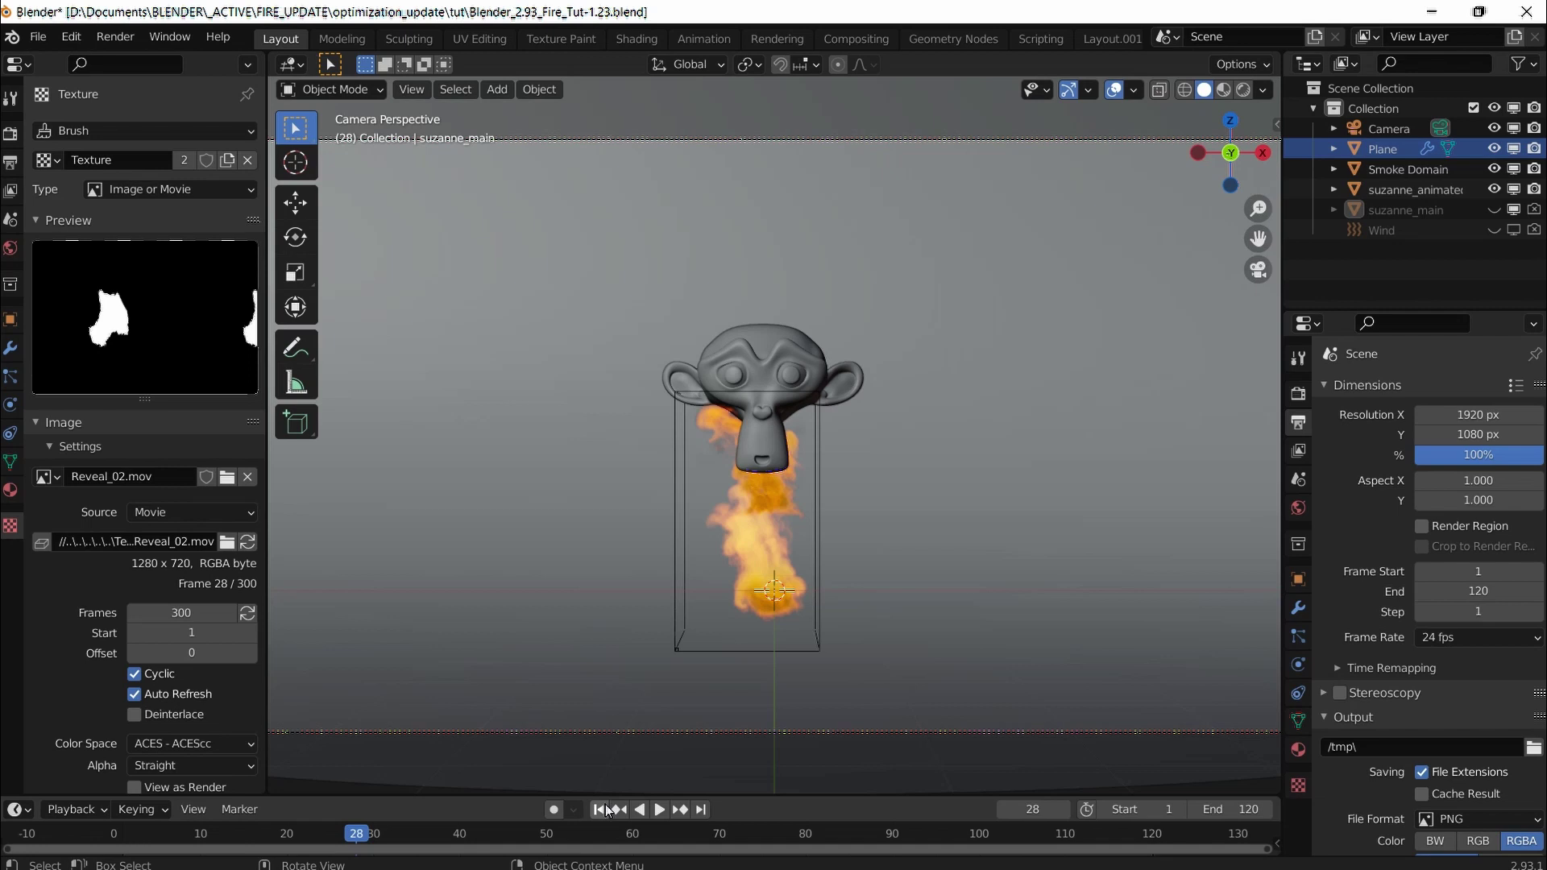
{"action": "key", "text": "shift+Left"}
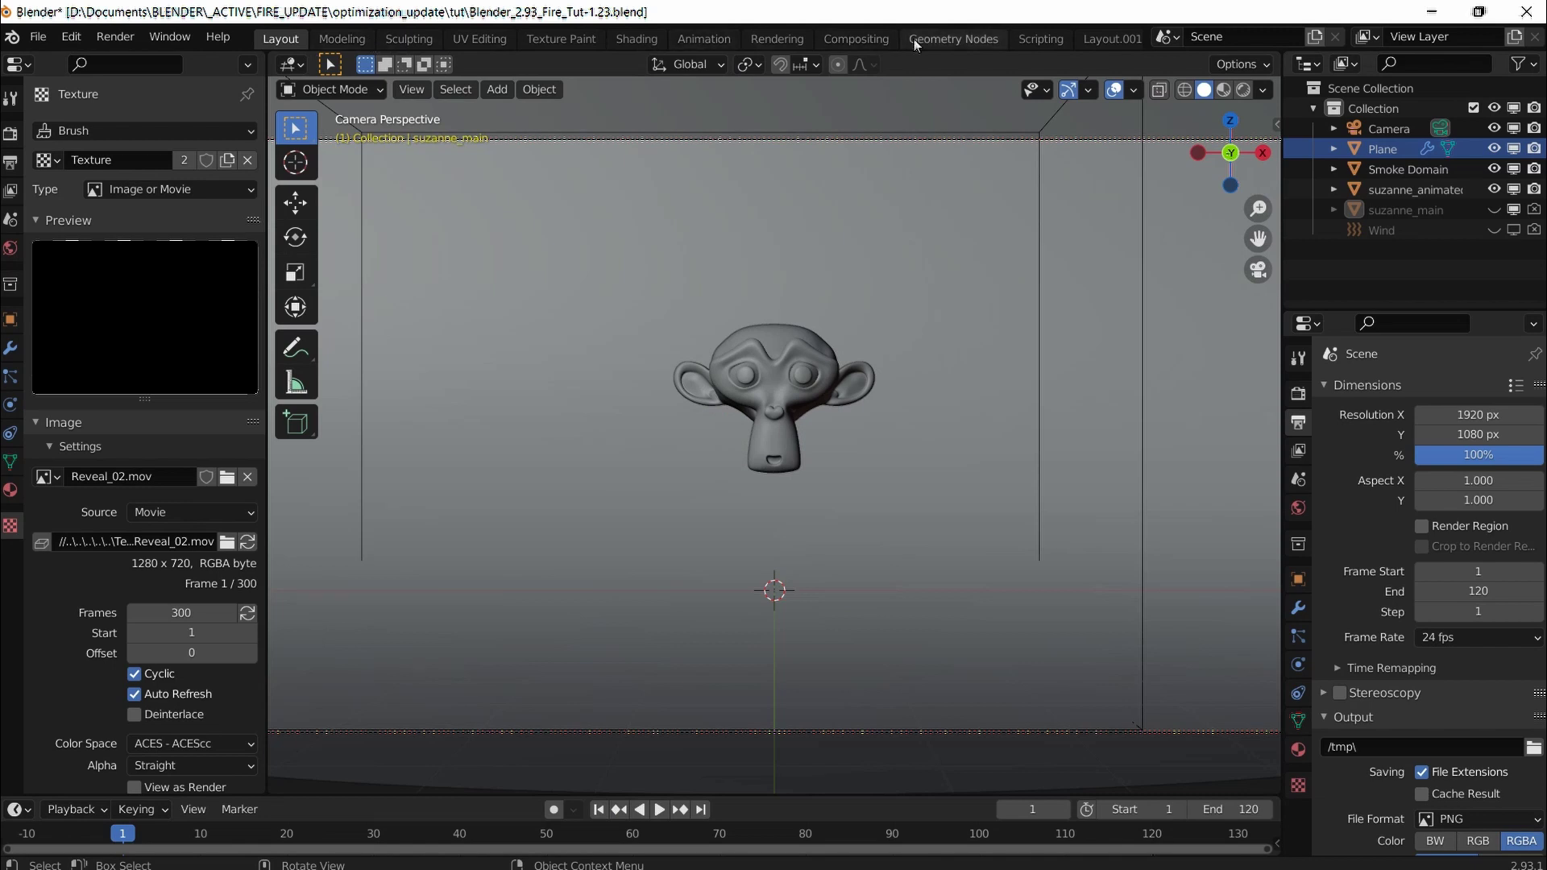
{"action": "left_click", "coordinate": [1088, 41]}
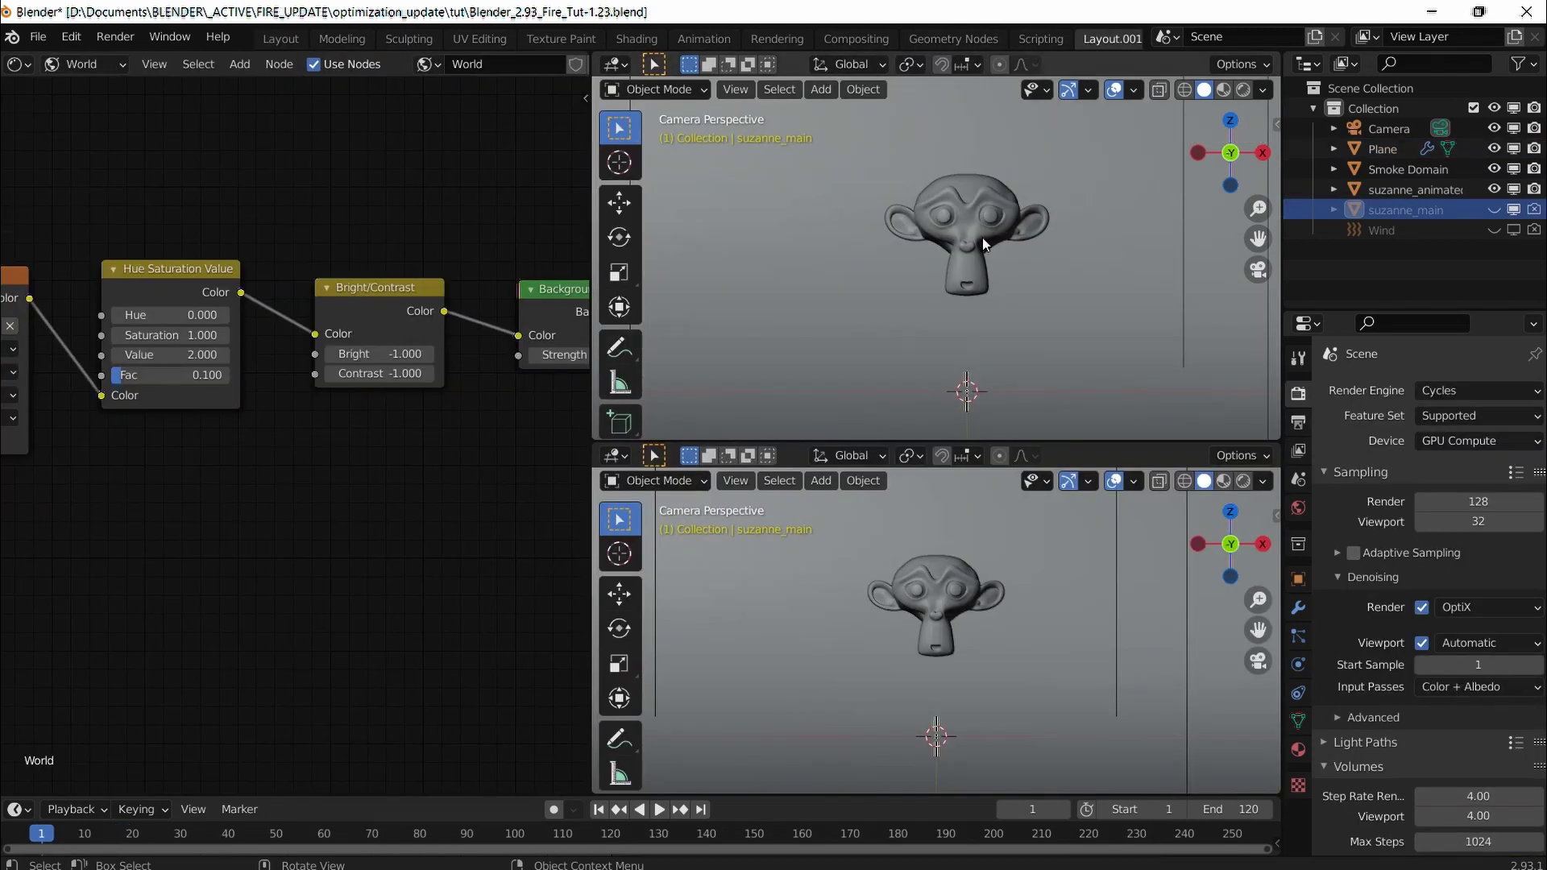
Step: Save the blend file and briefly view, then close, the last render result
{"action": "key", "text": "ctrl+s"}
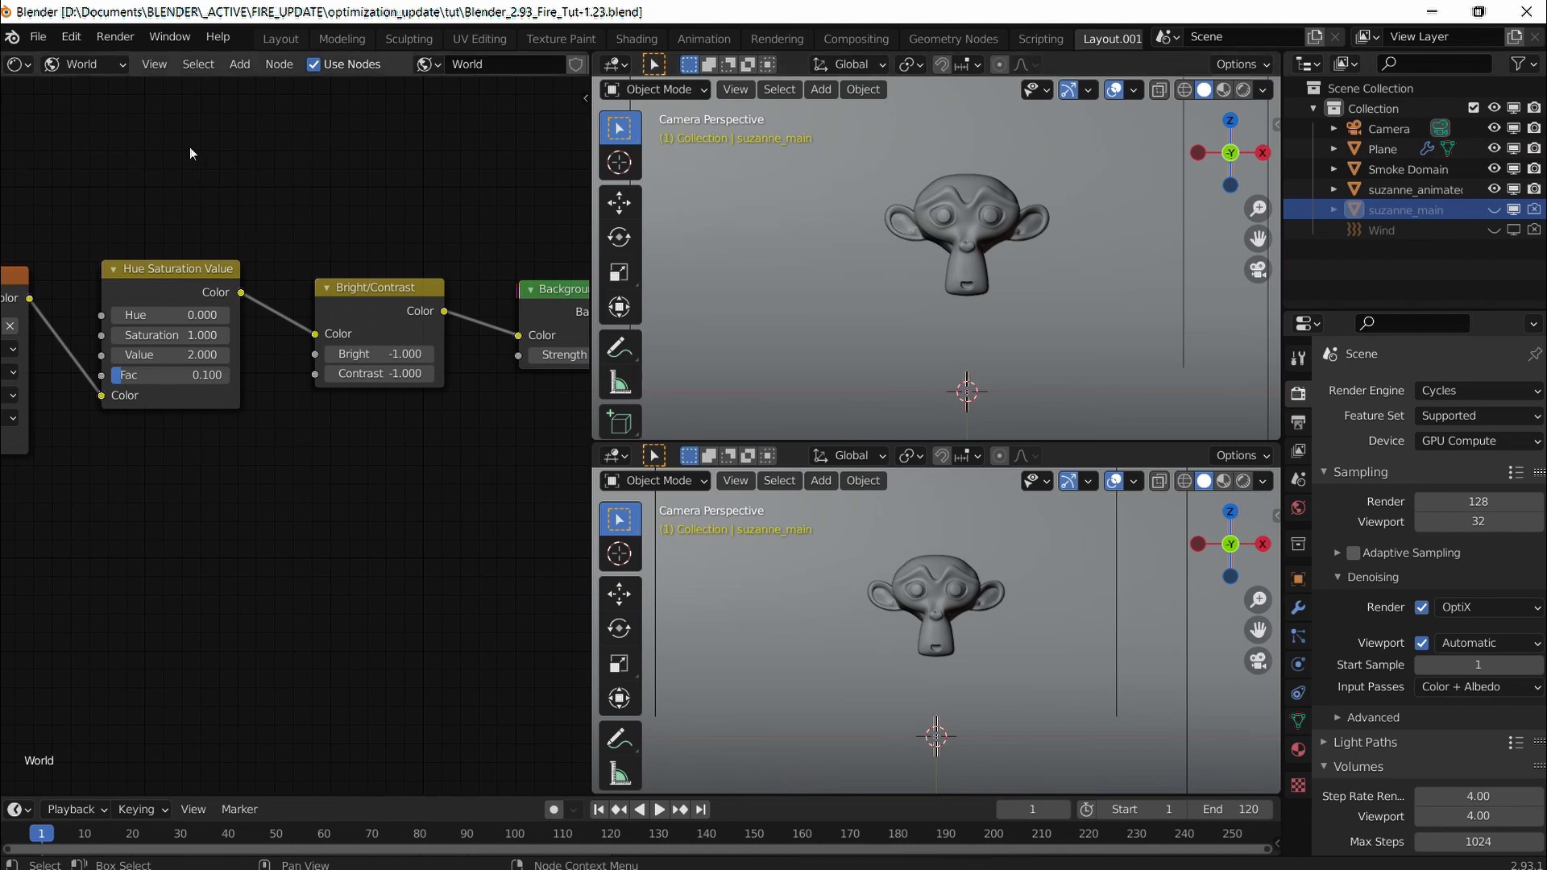
{"action": "left_click", "coordinate": [128, 40]}
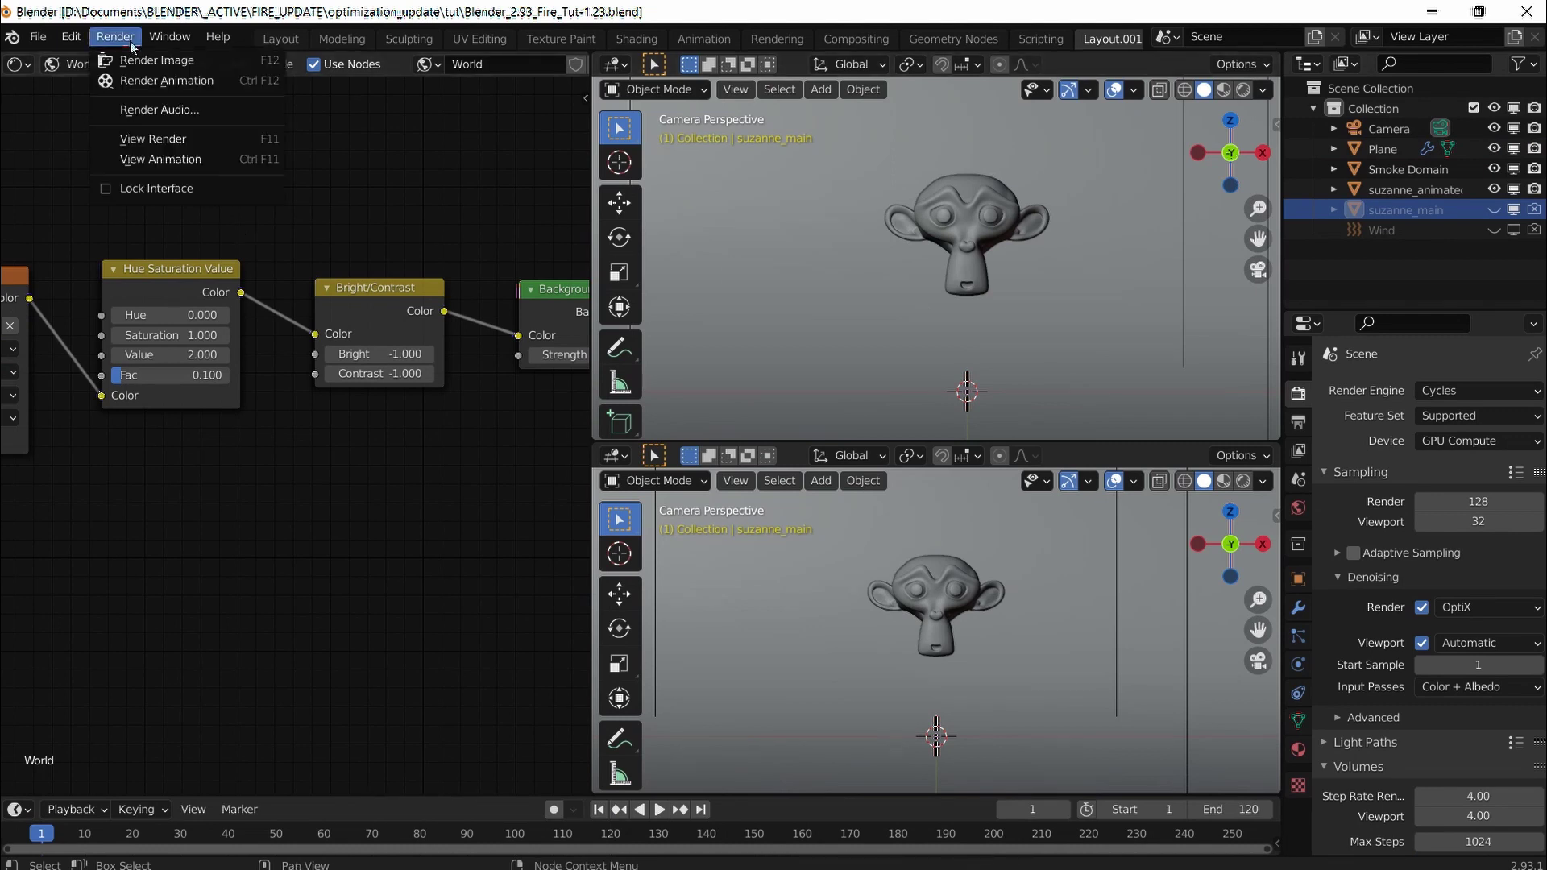
{"action": "left_click", "coordinate": [153, 139]}
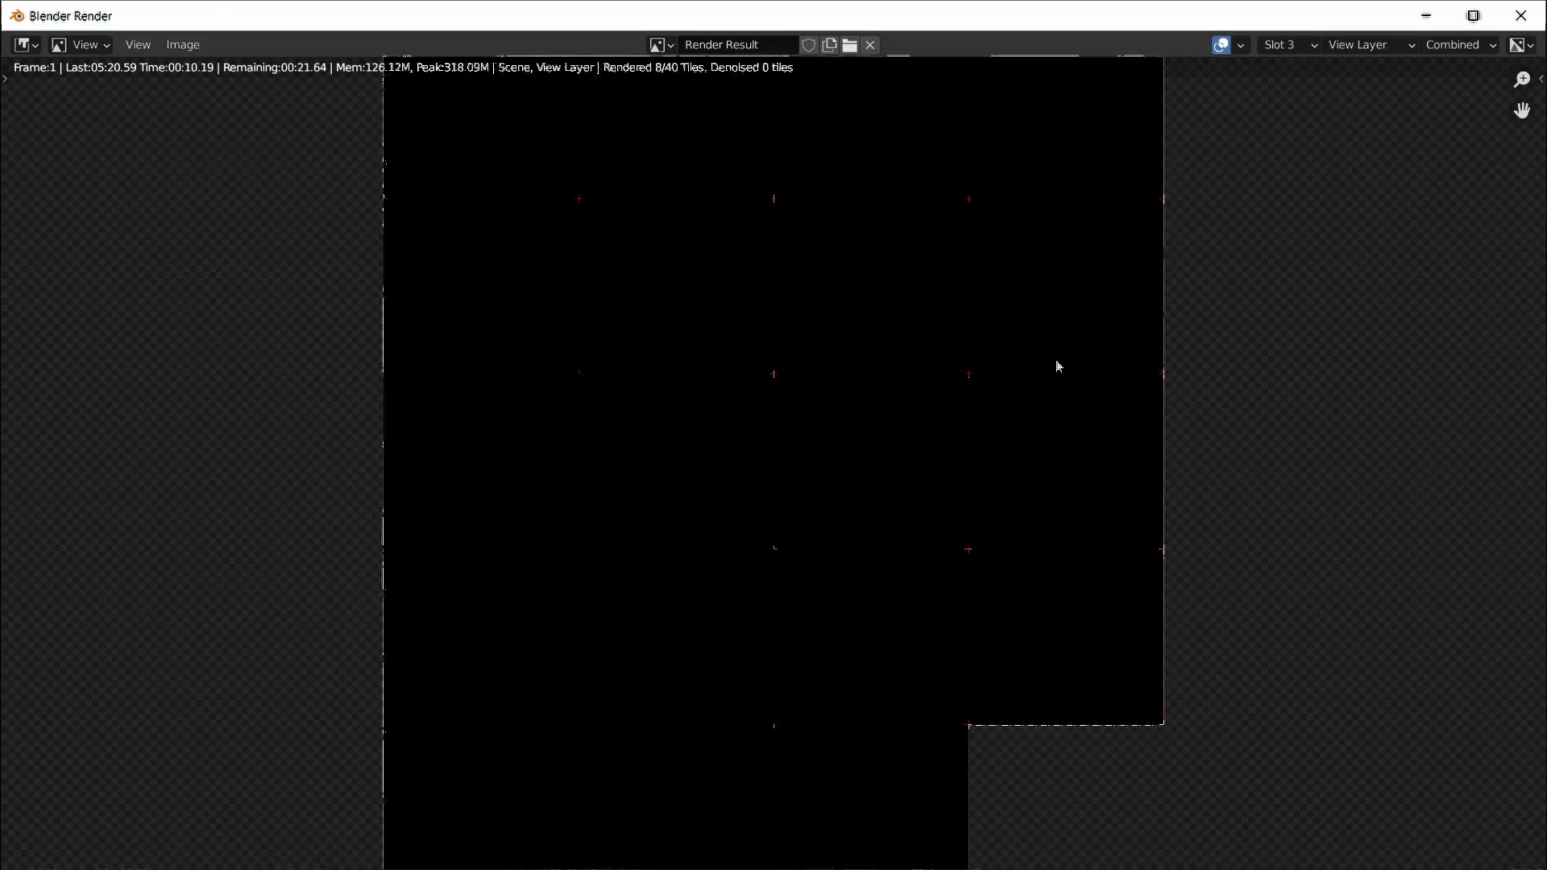
{"action": "key", "text": "Escape"}
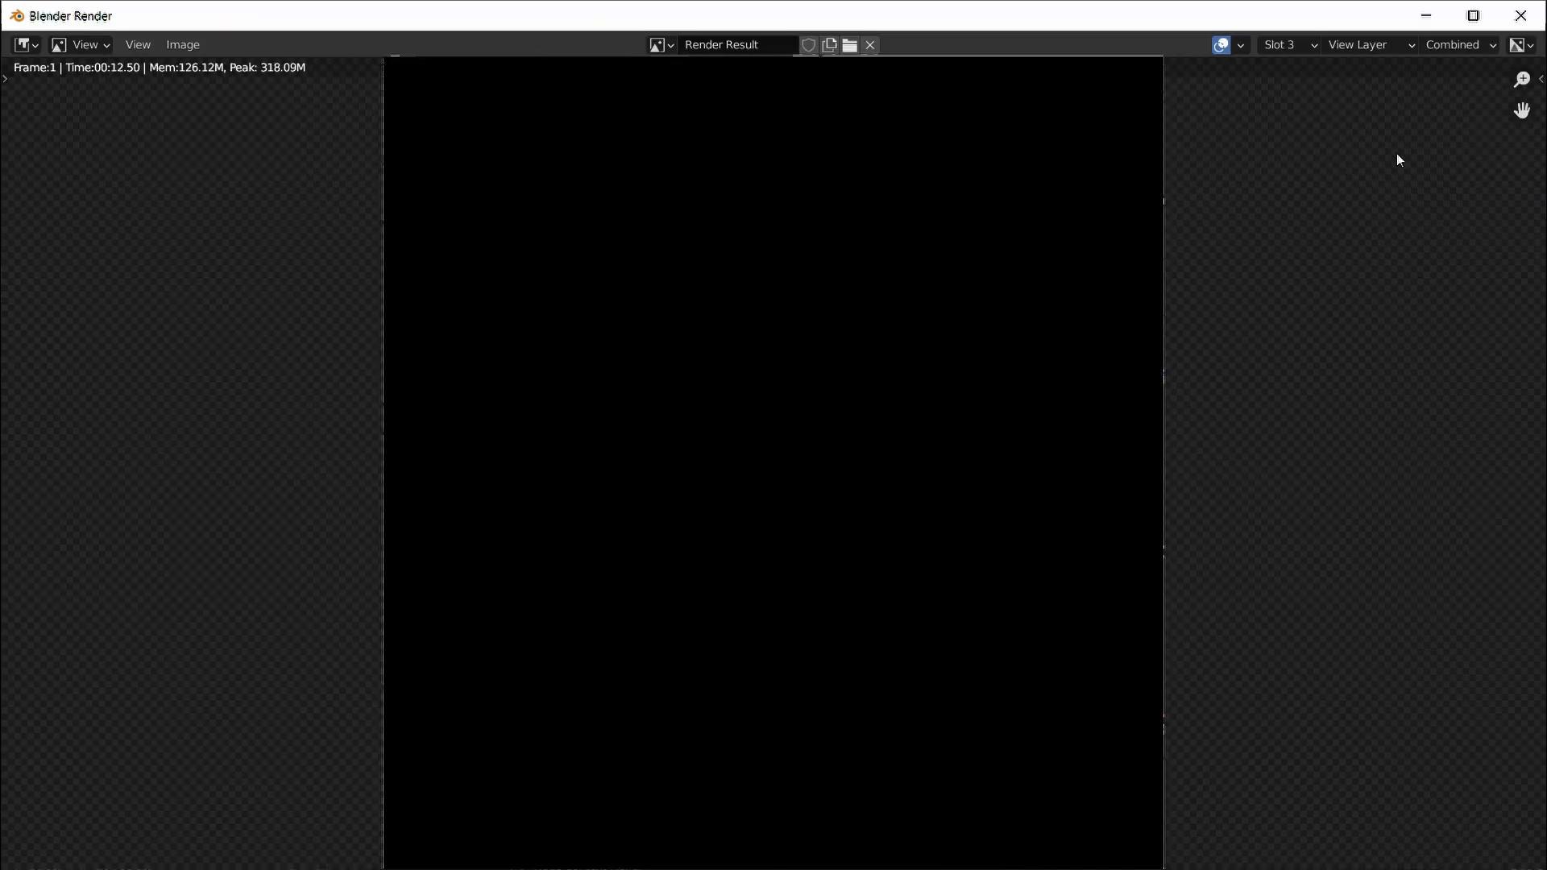
{"action": "left_click", "coordinate": [1520, 16]}
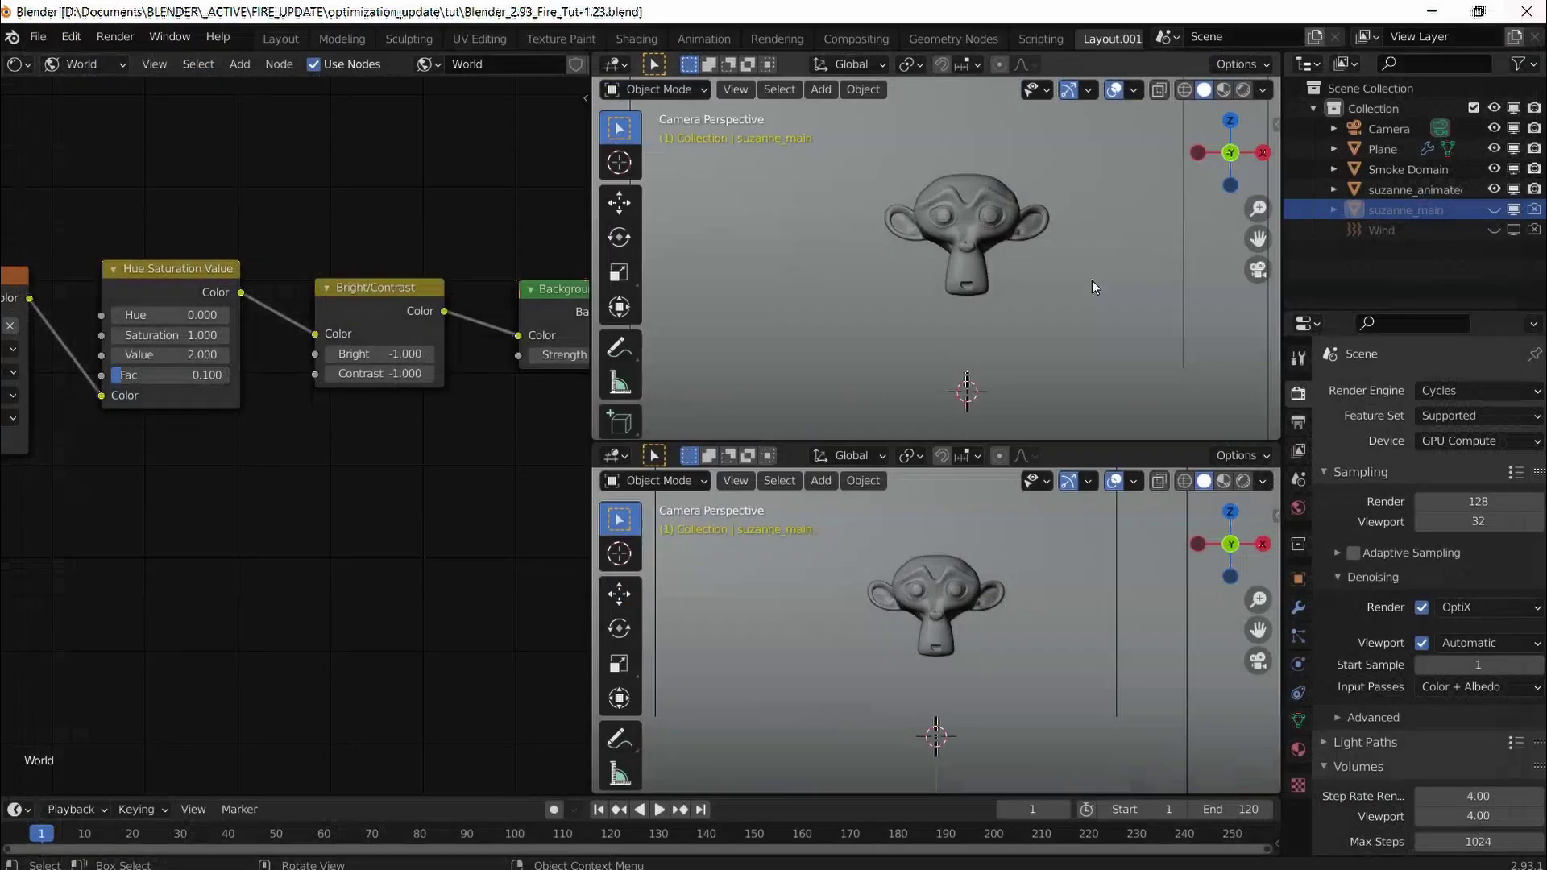
Step: Set the current frame to 108 and save the file again
{"action": "double_click", "coordinate": [1043, 809]}
{"action": "type", "text": "108"}
{"action": "key", "text": "Return"}
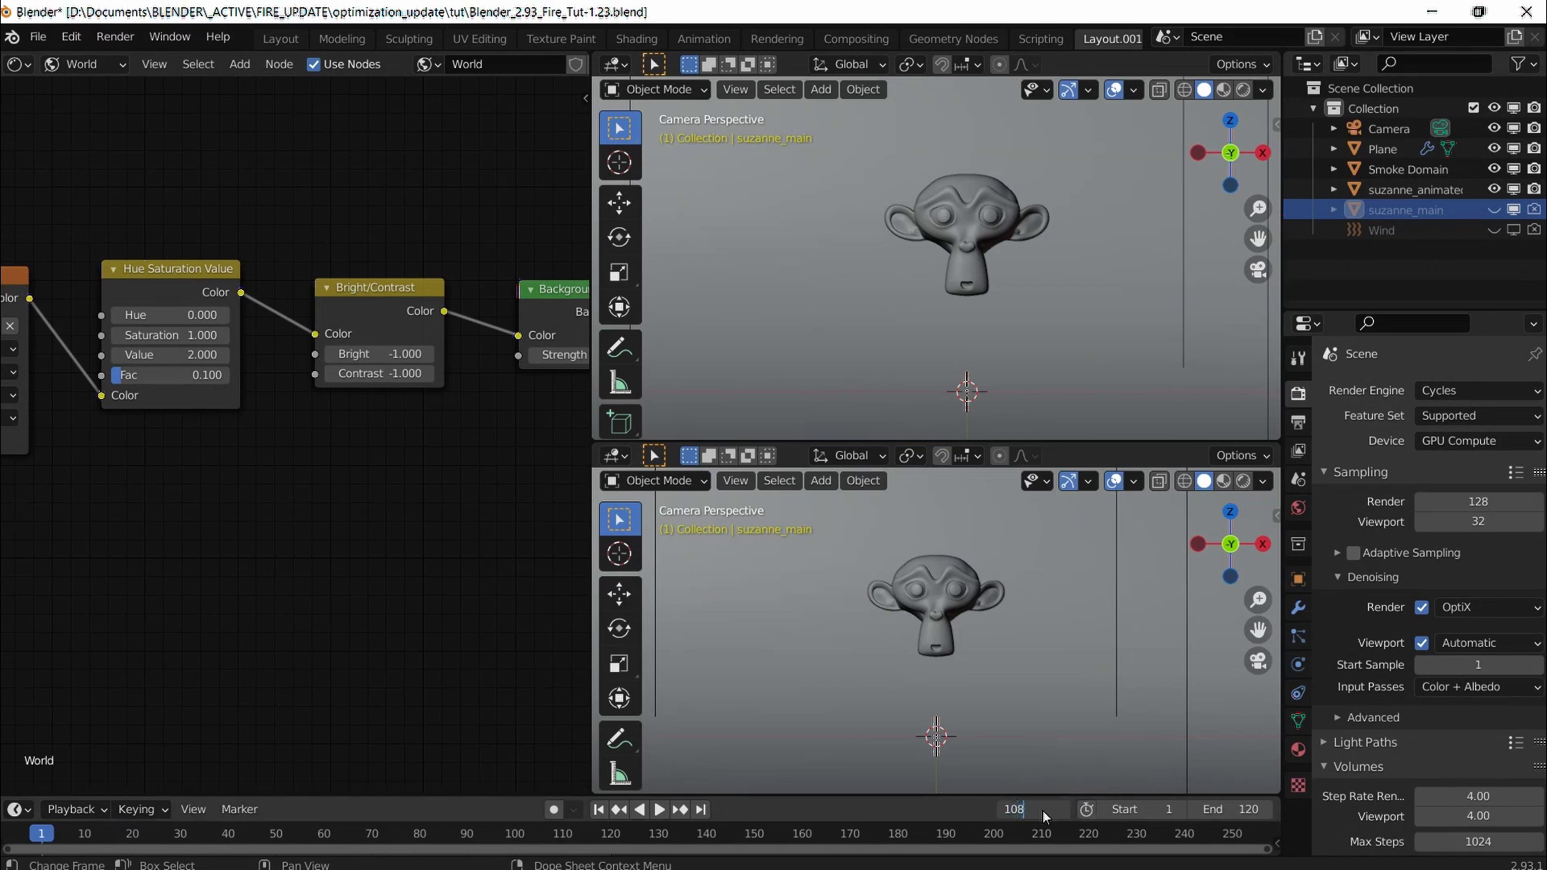
{"action": "key", "text": "ctrl+s"}
{"action": "left_click", "coordinate": [111, 39]}
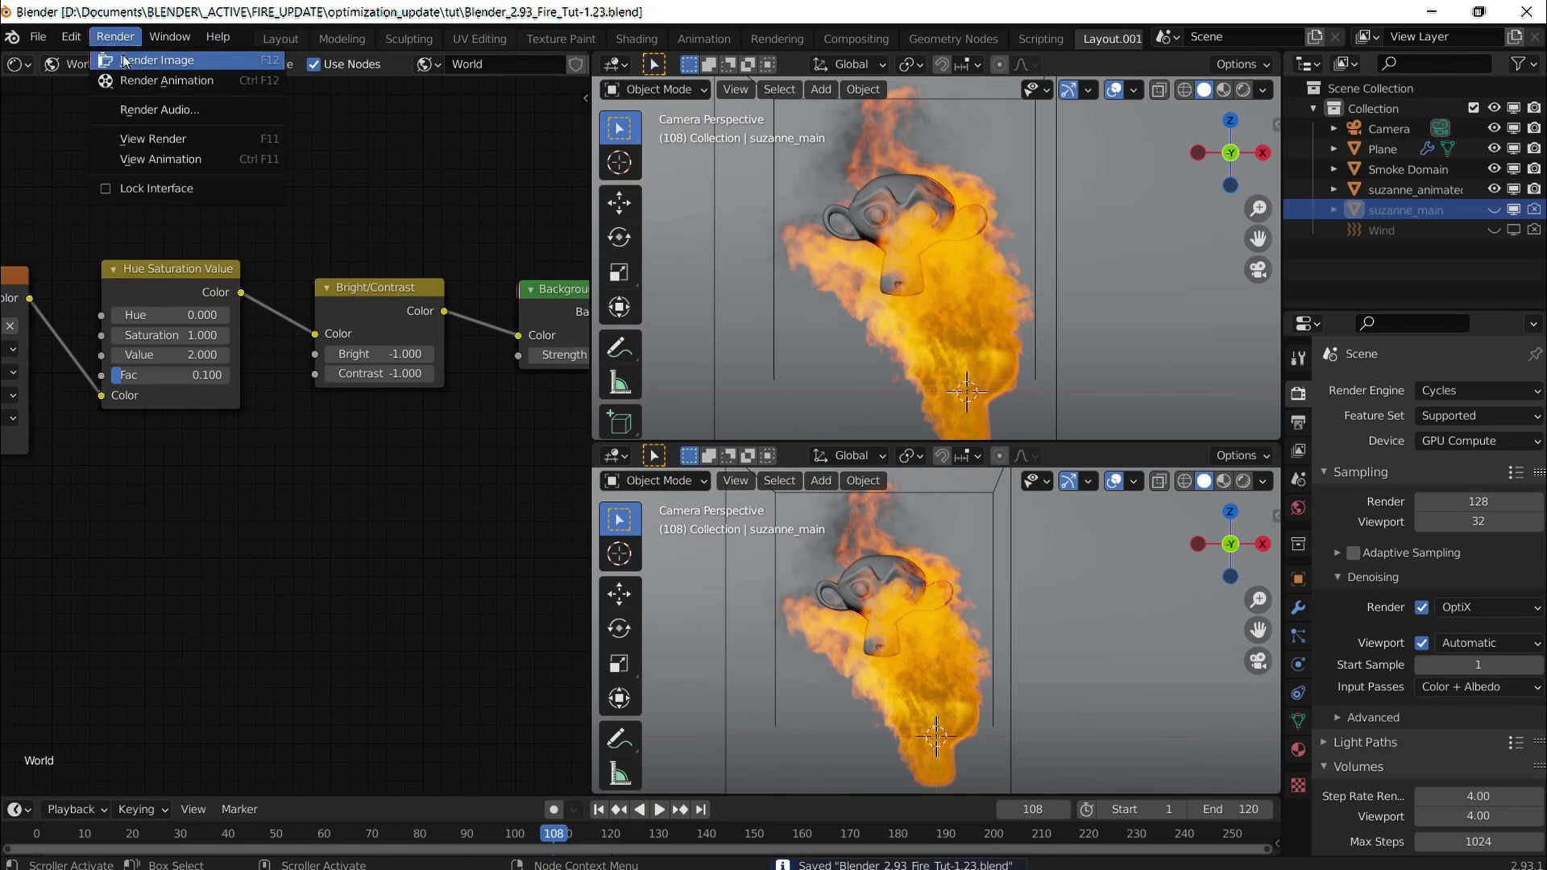
Step: Render frame 108 as a Cycles image of Suzanne engulfed in fire
{"action": "left_click", "coordinate": [122, 60]}
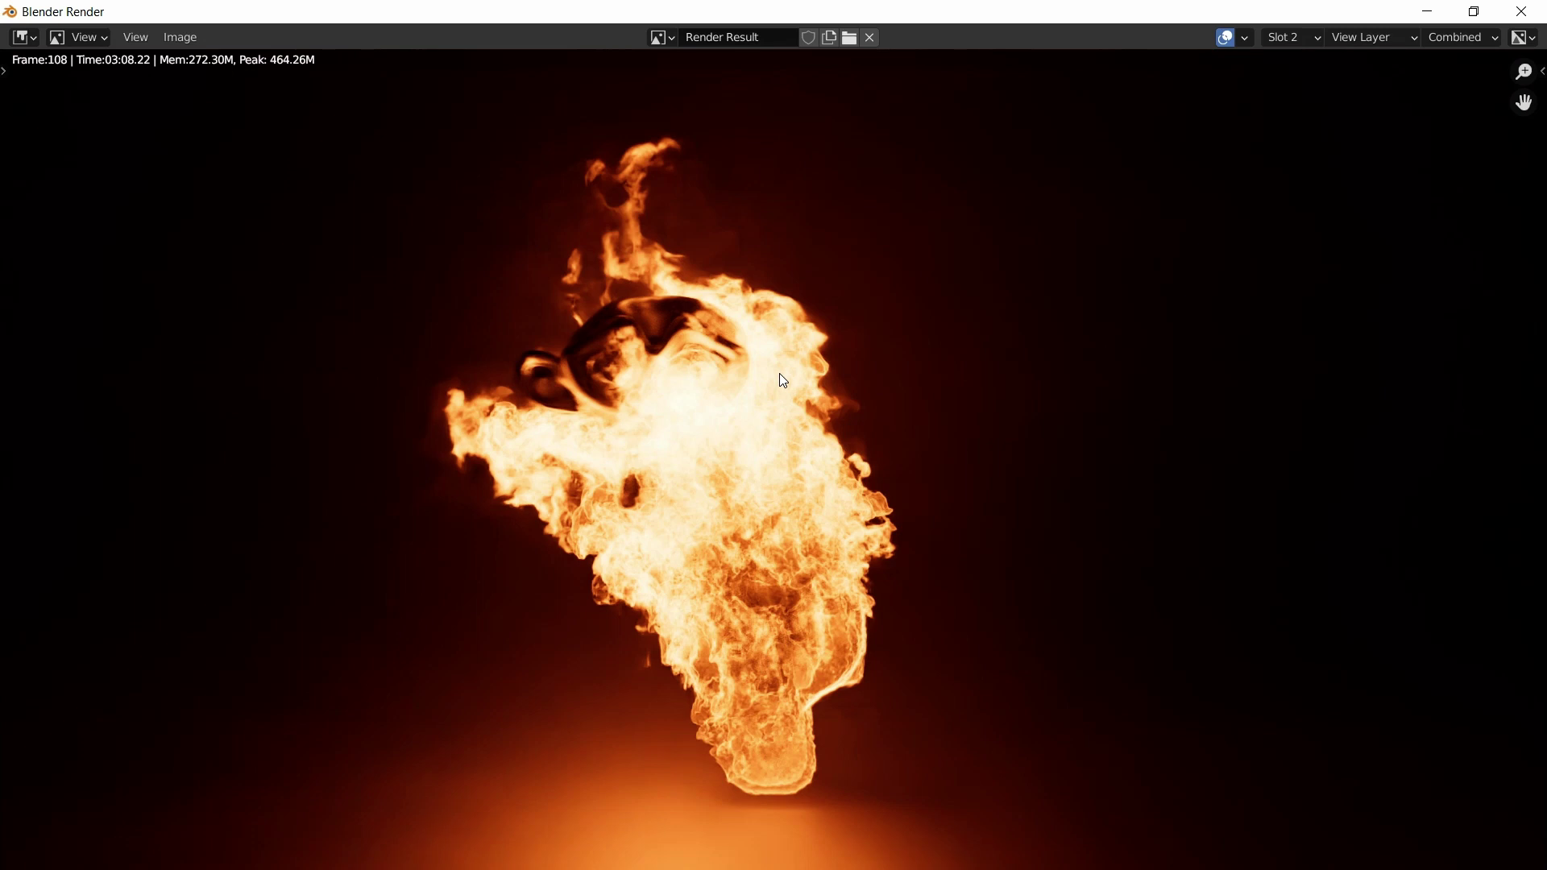
Step: Compare the frame-108 renders in Slots 1 and 2, then bring MPlay forward
{"action": "key", "text": "j"}
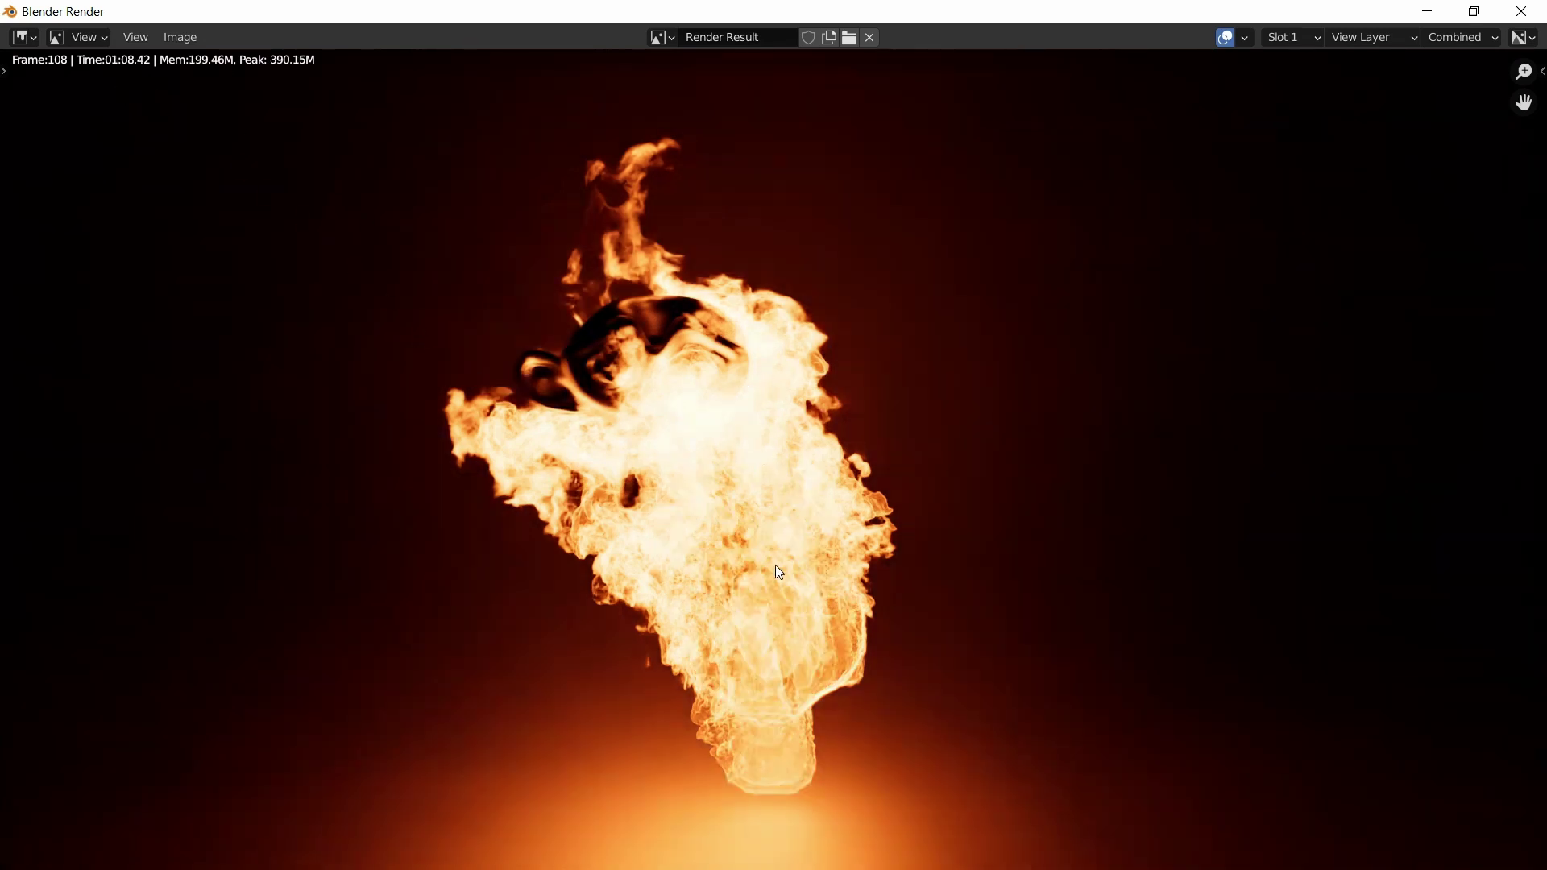
{"action": "key", "text": "j"}
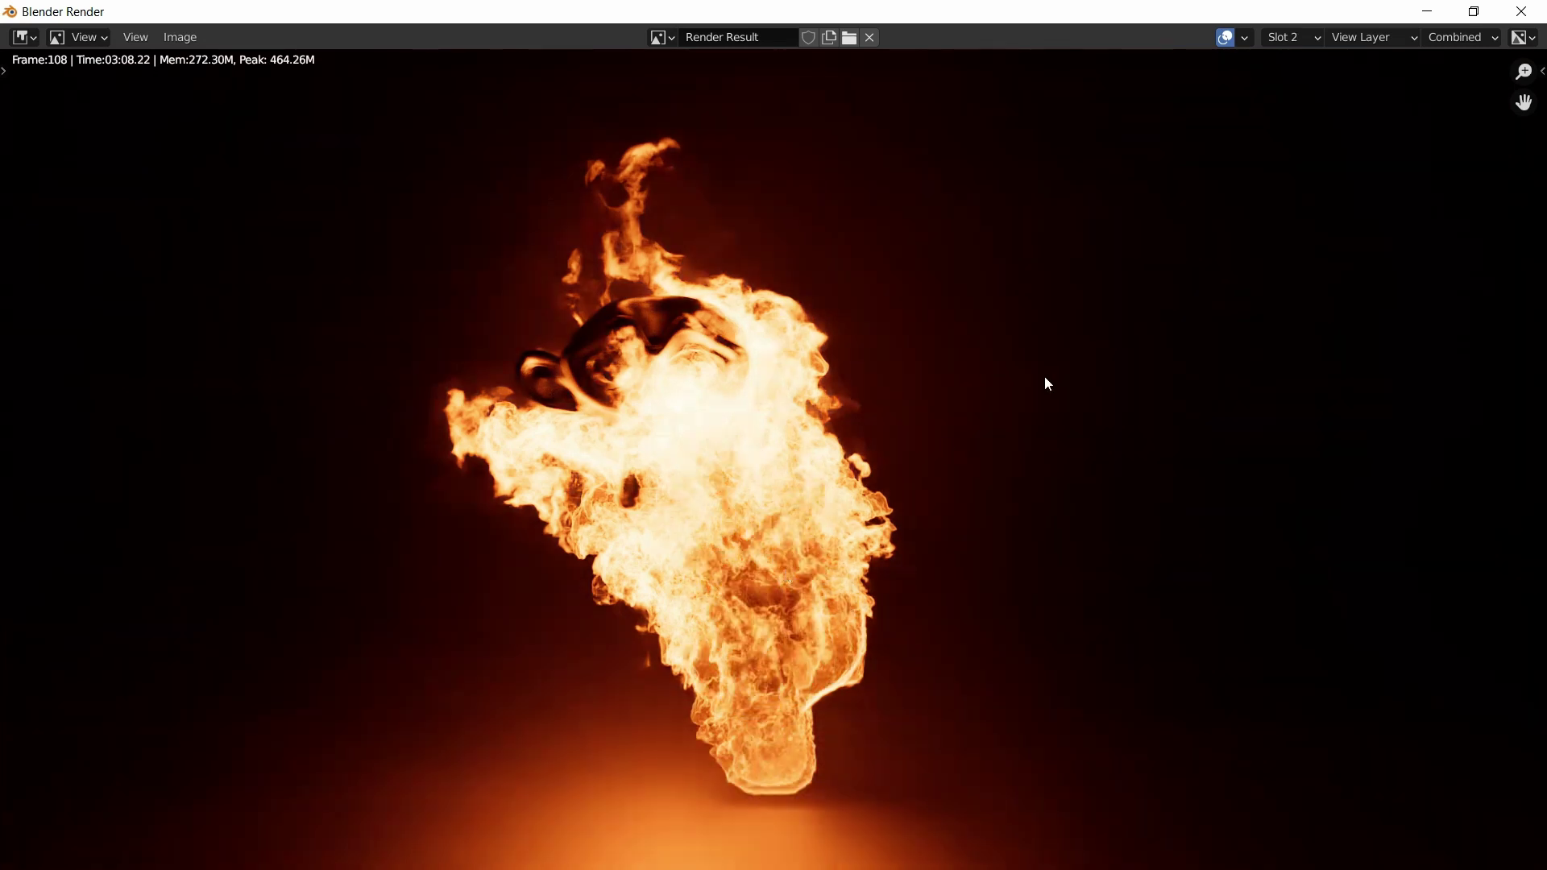
{"action": "key", "text": "j"}
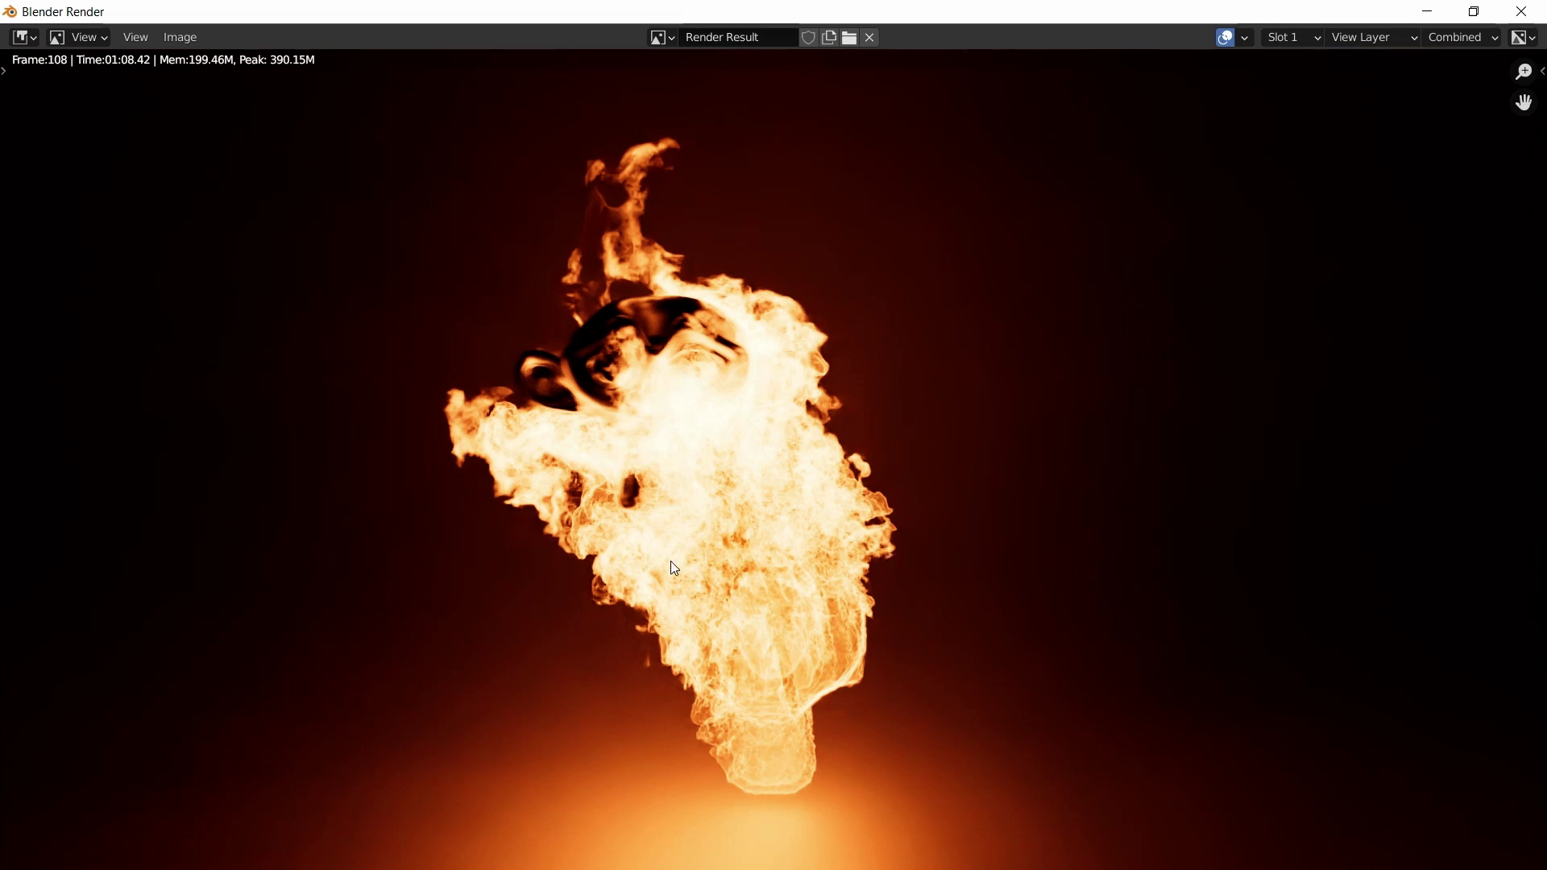
{"action": "key", "text": "j"}
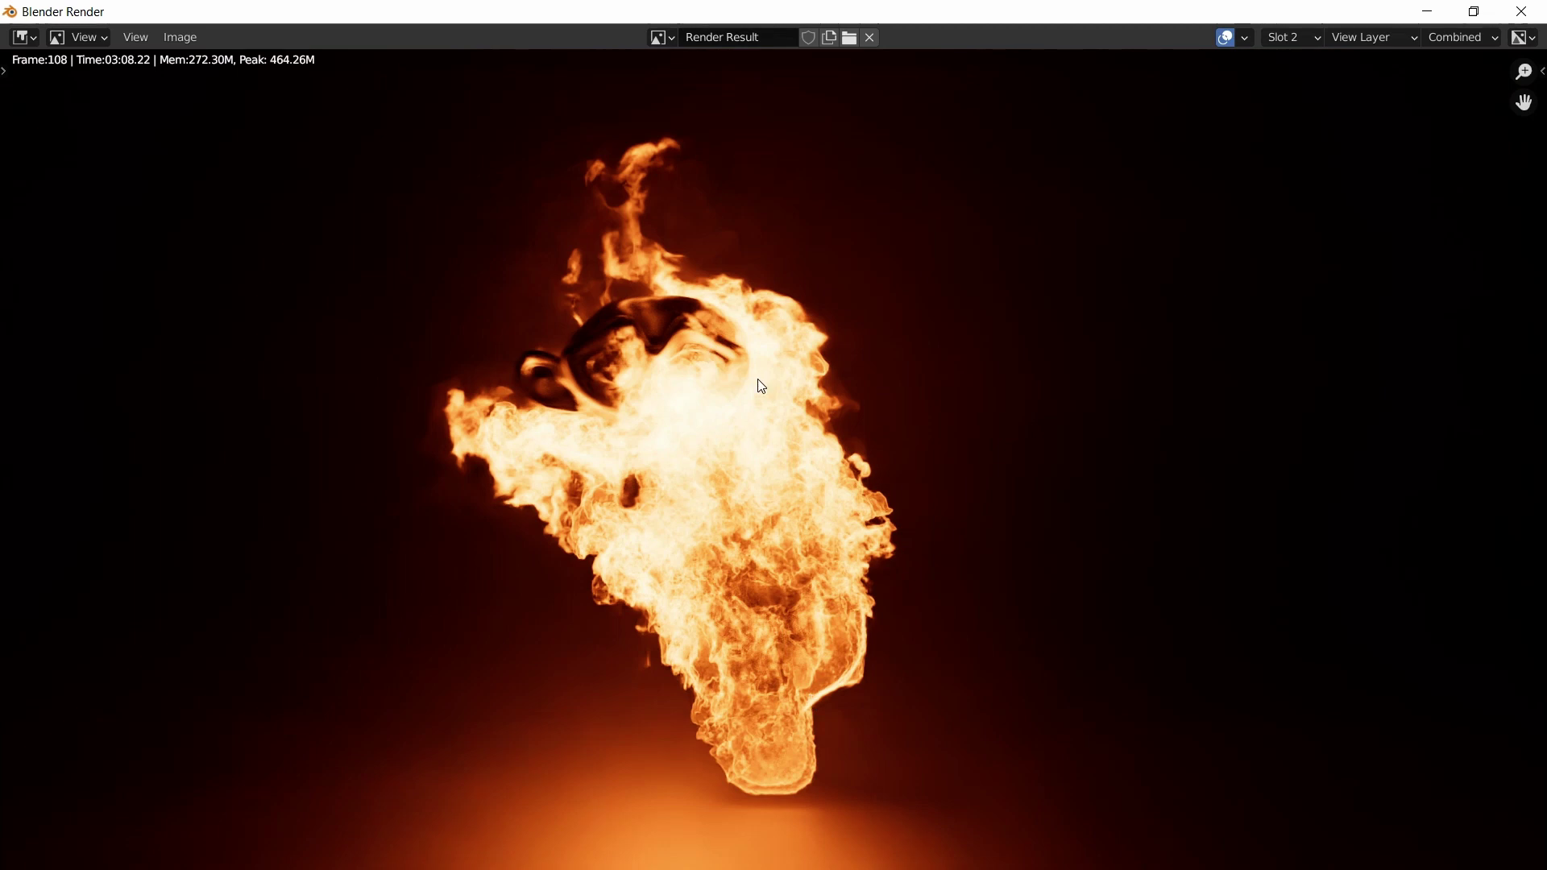
{"action": "key", "text": "j"}
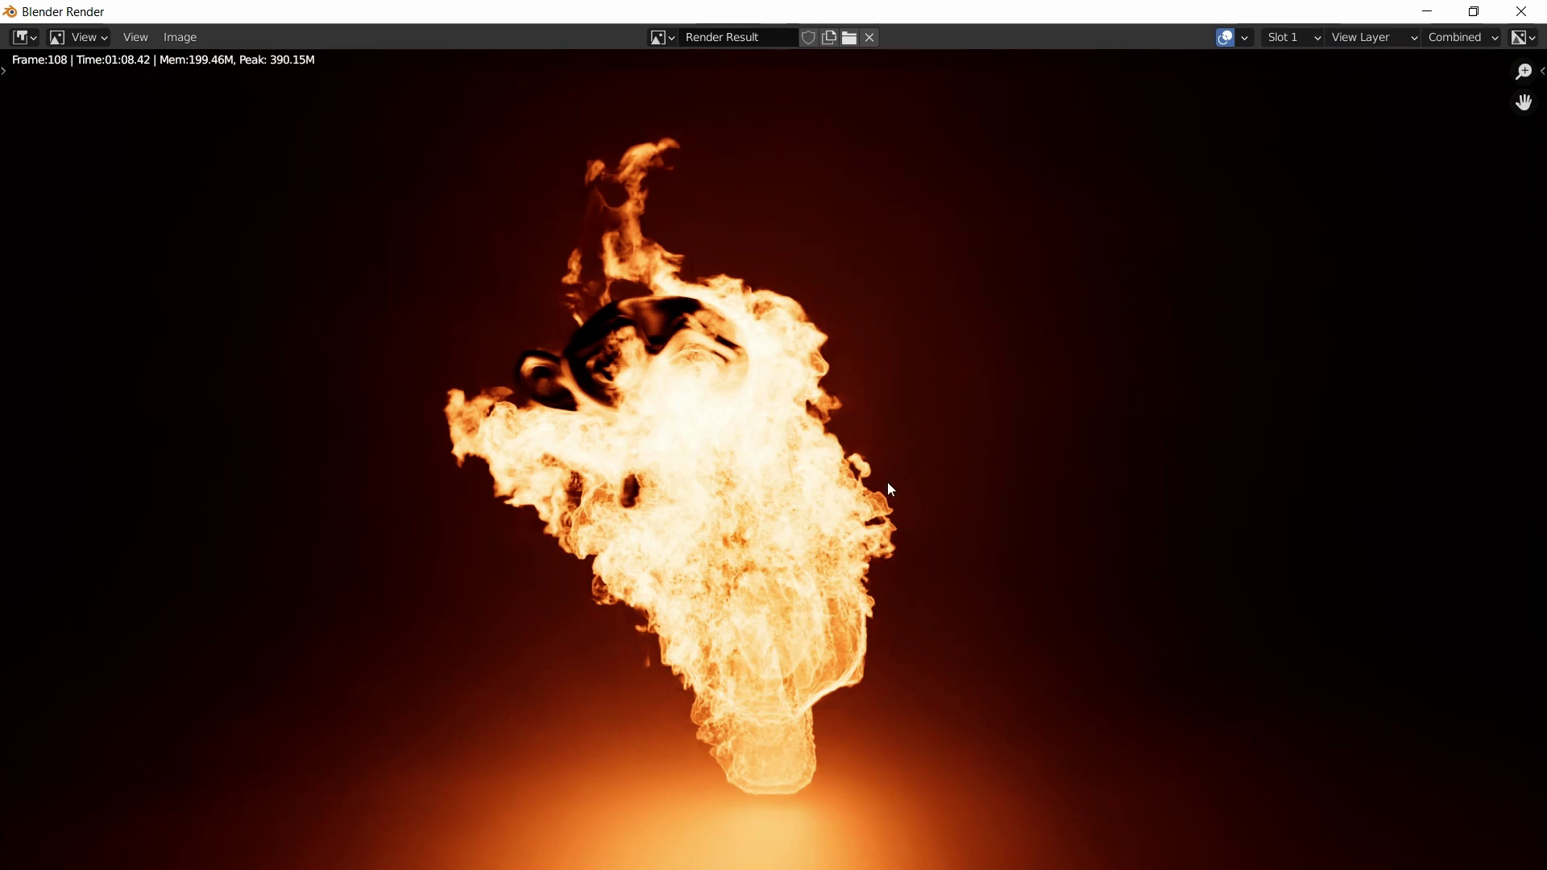
{"action": "key", "text": "j"}
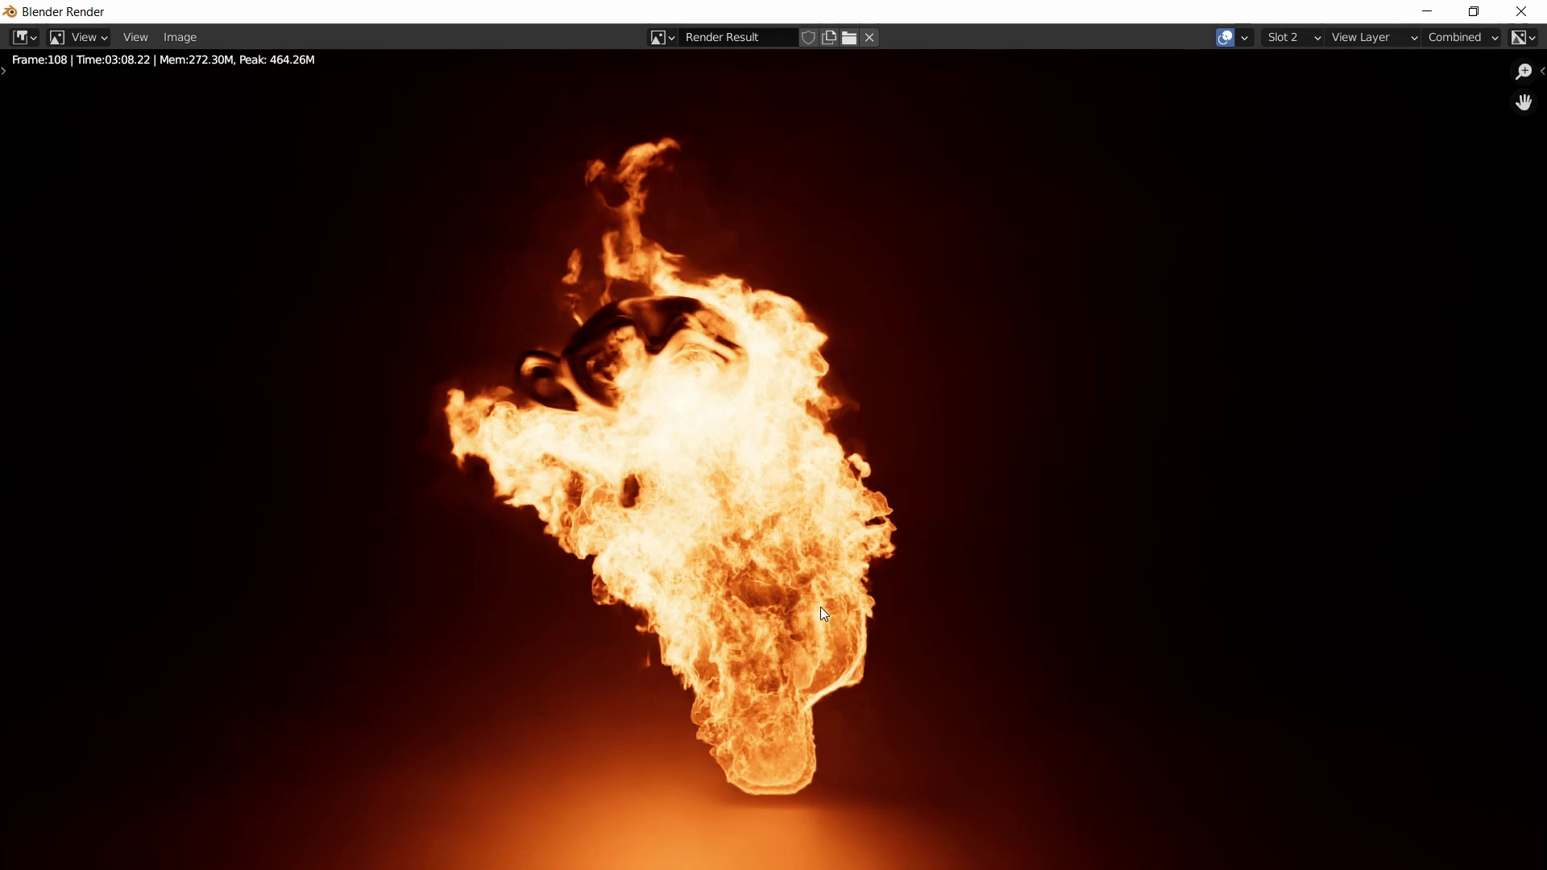
{"action": "key", "text": "alt+Tab"}
{"action": "key", "text": "alt+Tab"}
{"action": "key", "text": "alt+Tab"}
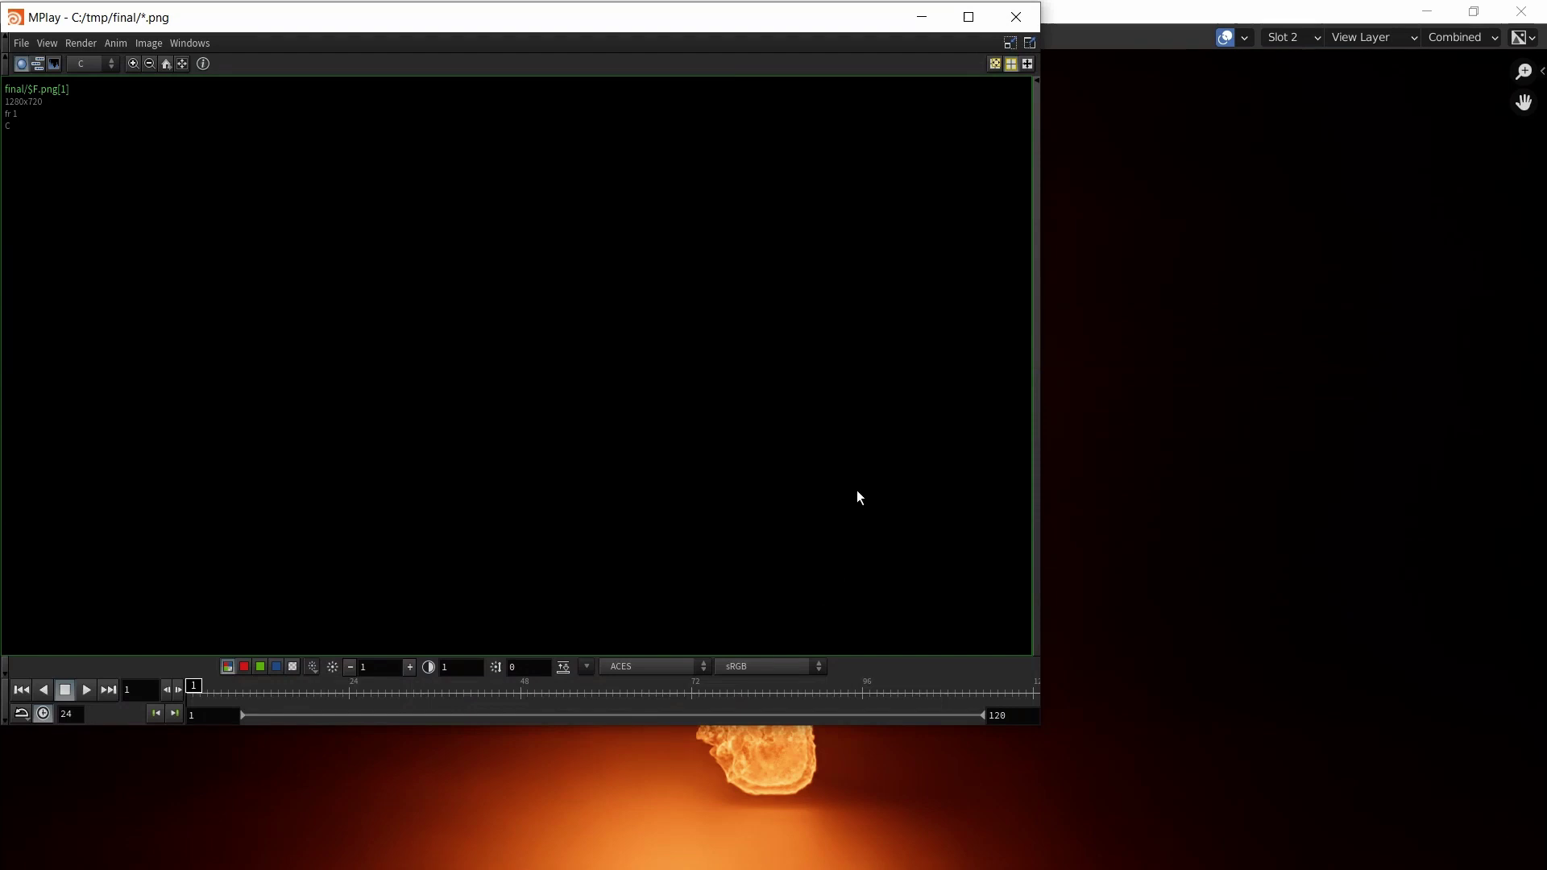
Step: Play the C/tmp/final/*.png flame sequence in MPlay
{"action": "left_click", "coordinate": [84, 691]}
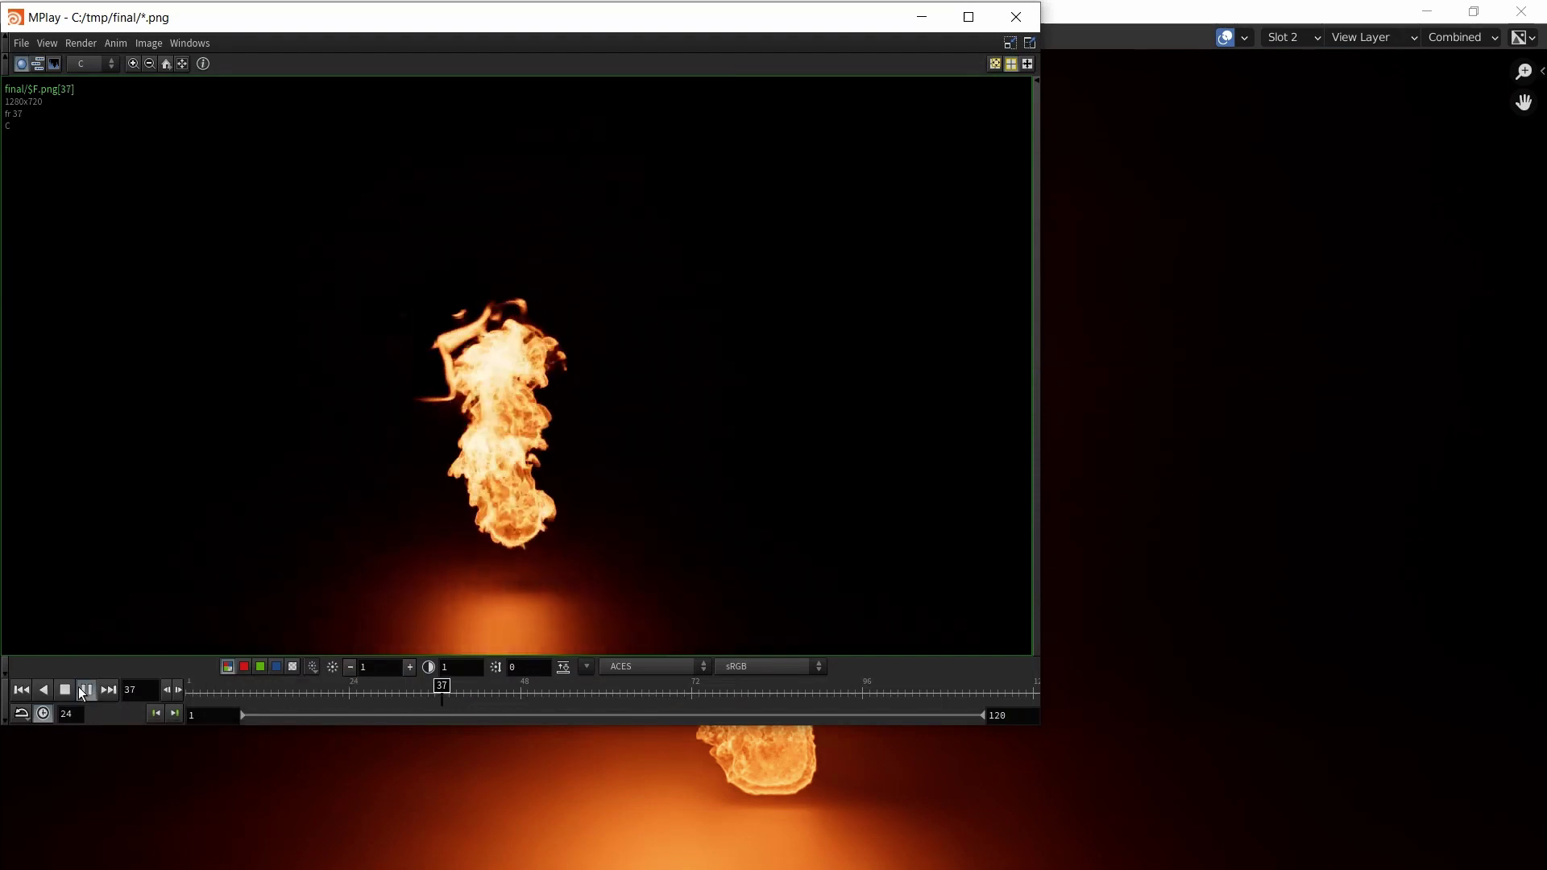